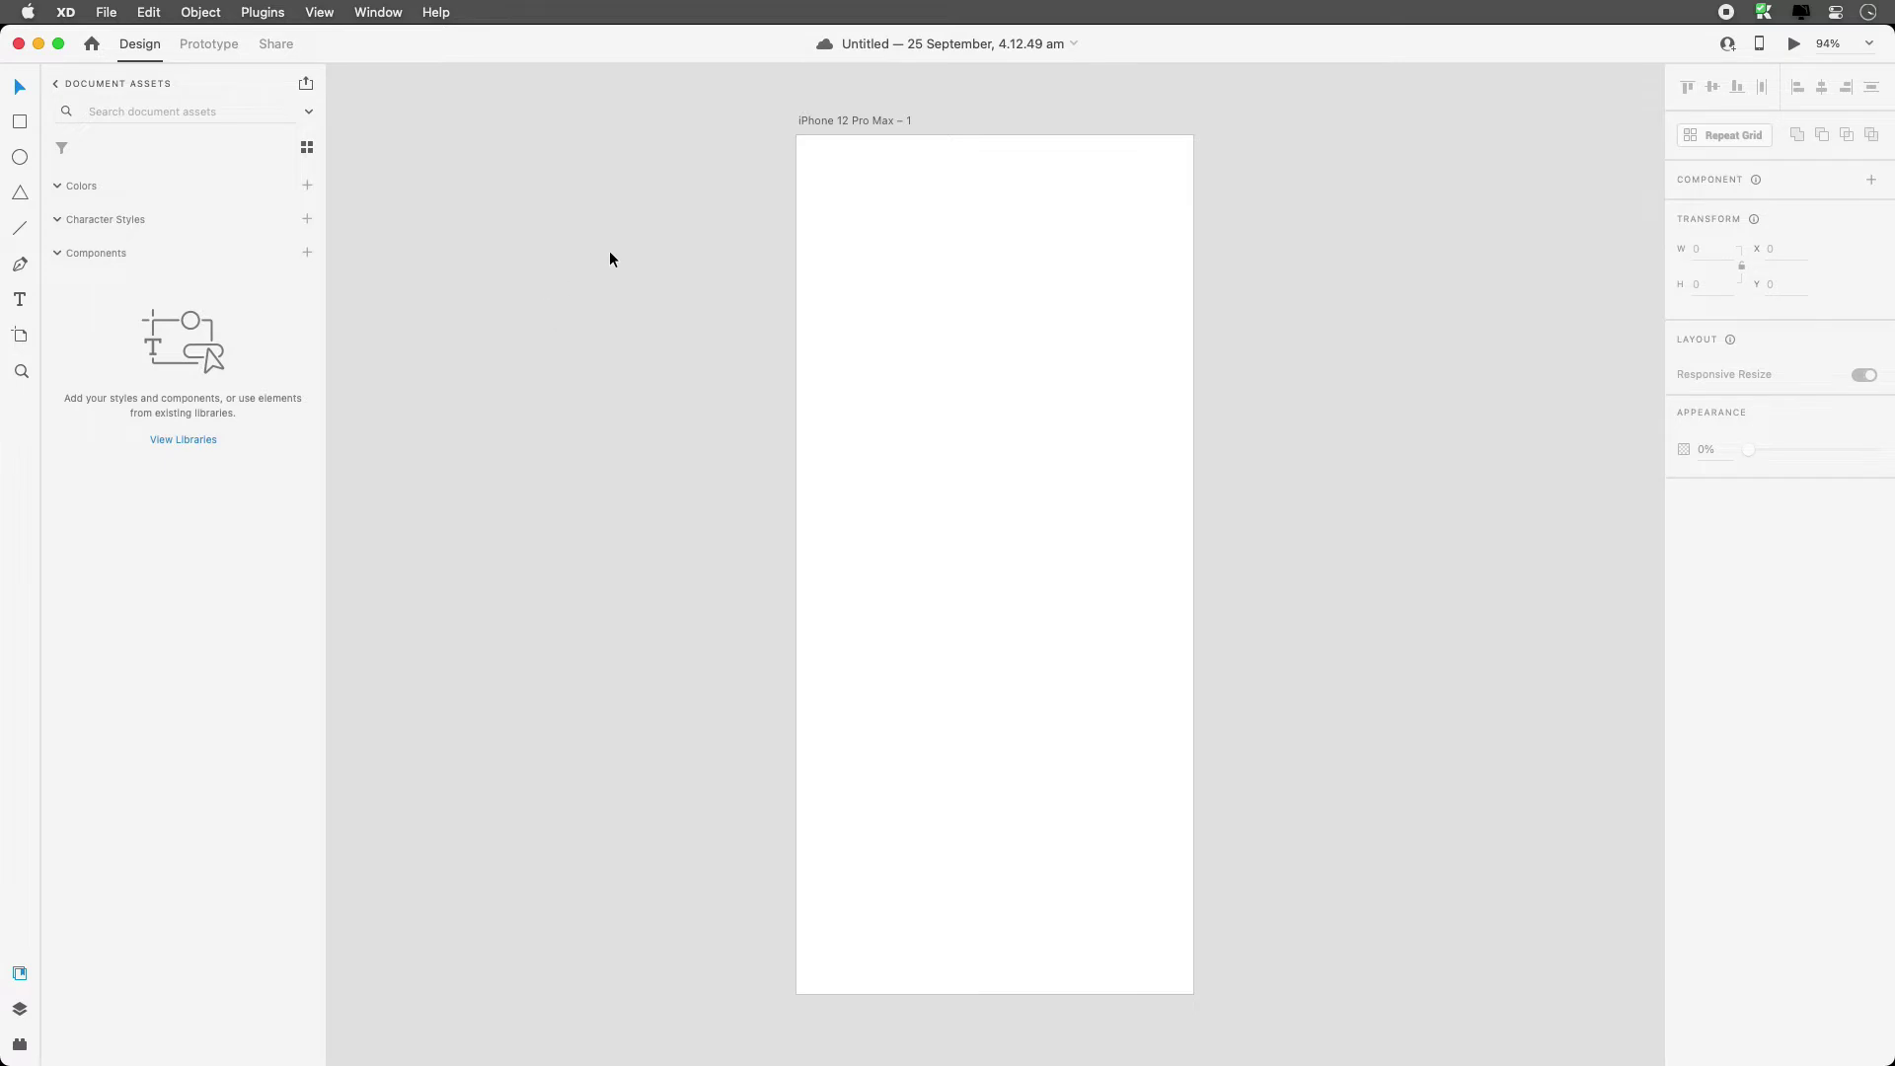
- Resize the iPhone 12 Pro Max artboard to a landscape format about 1277 wide and 846 high
click(819, 122)
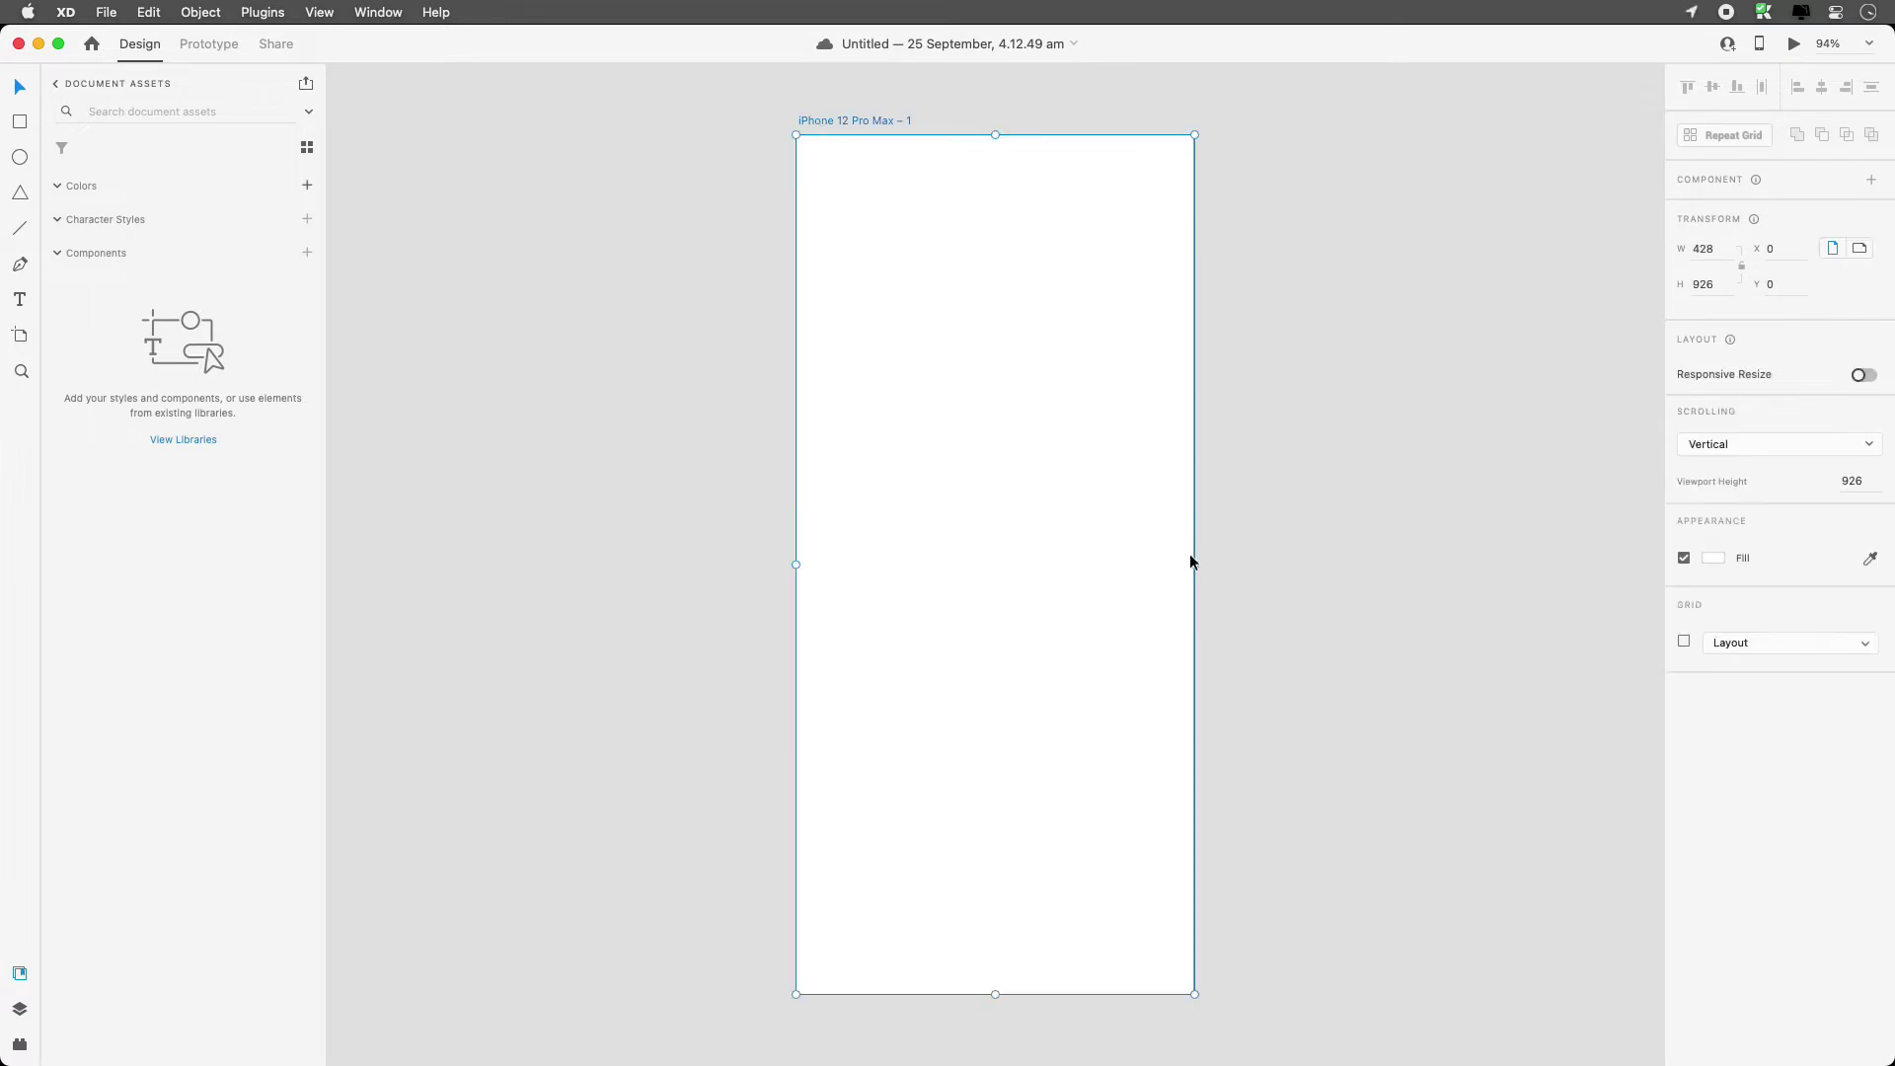
drag(1194, 564, 1561, 542)
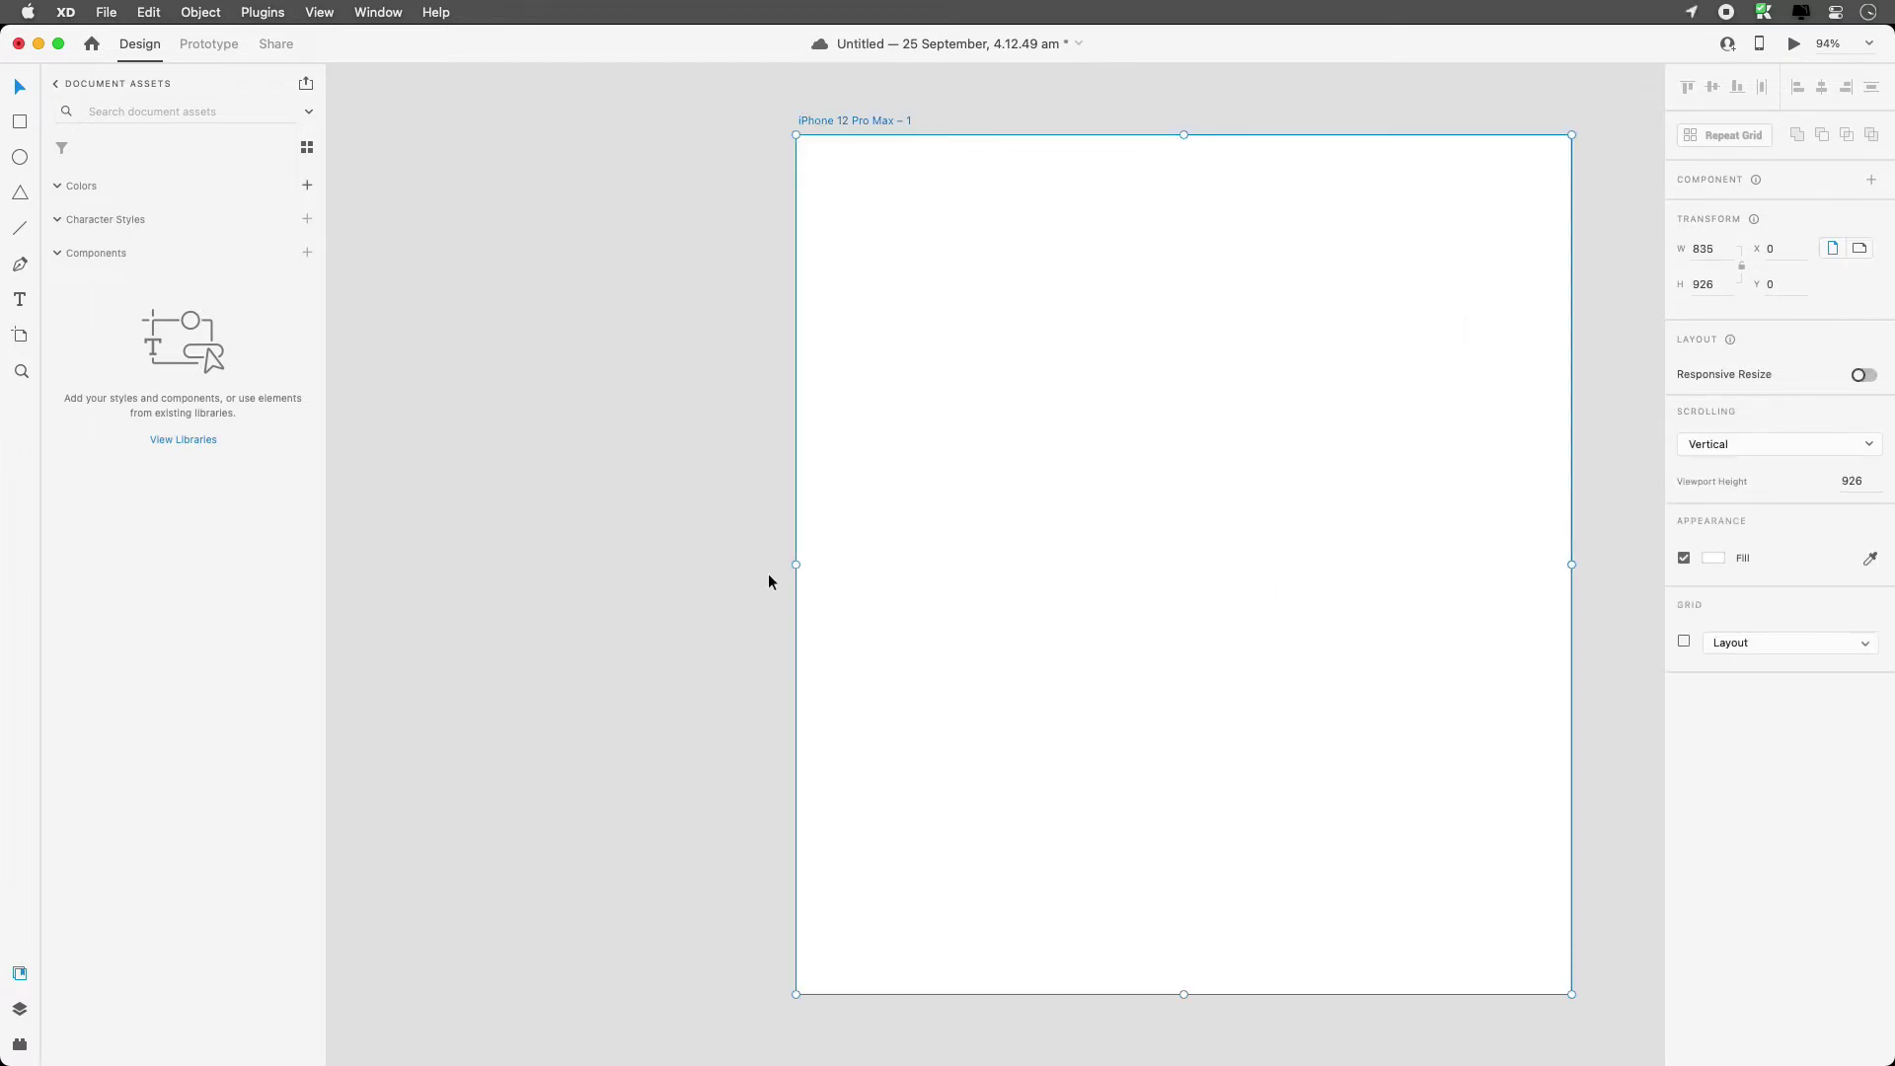
drag(795, 563, 385, 559)
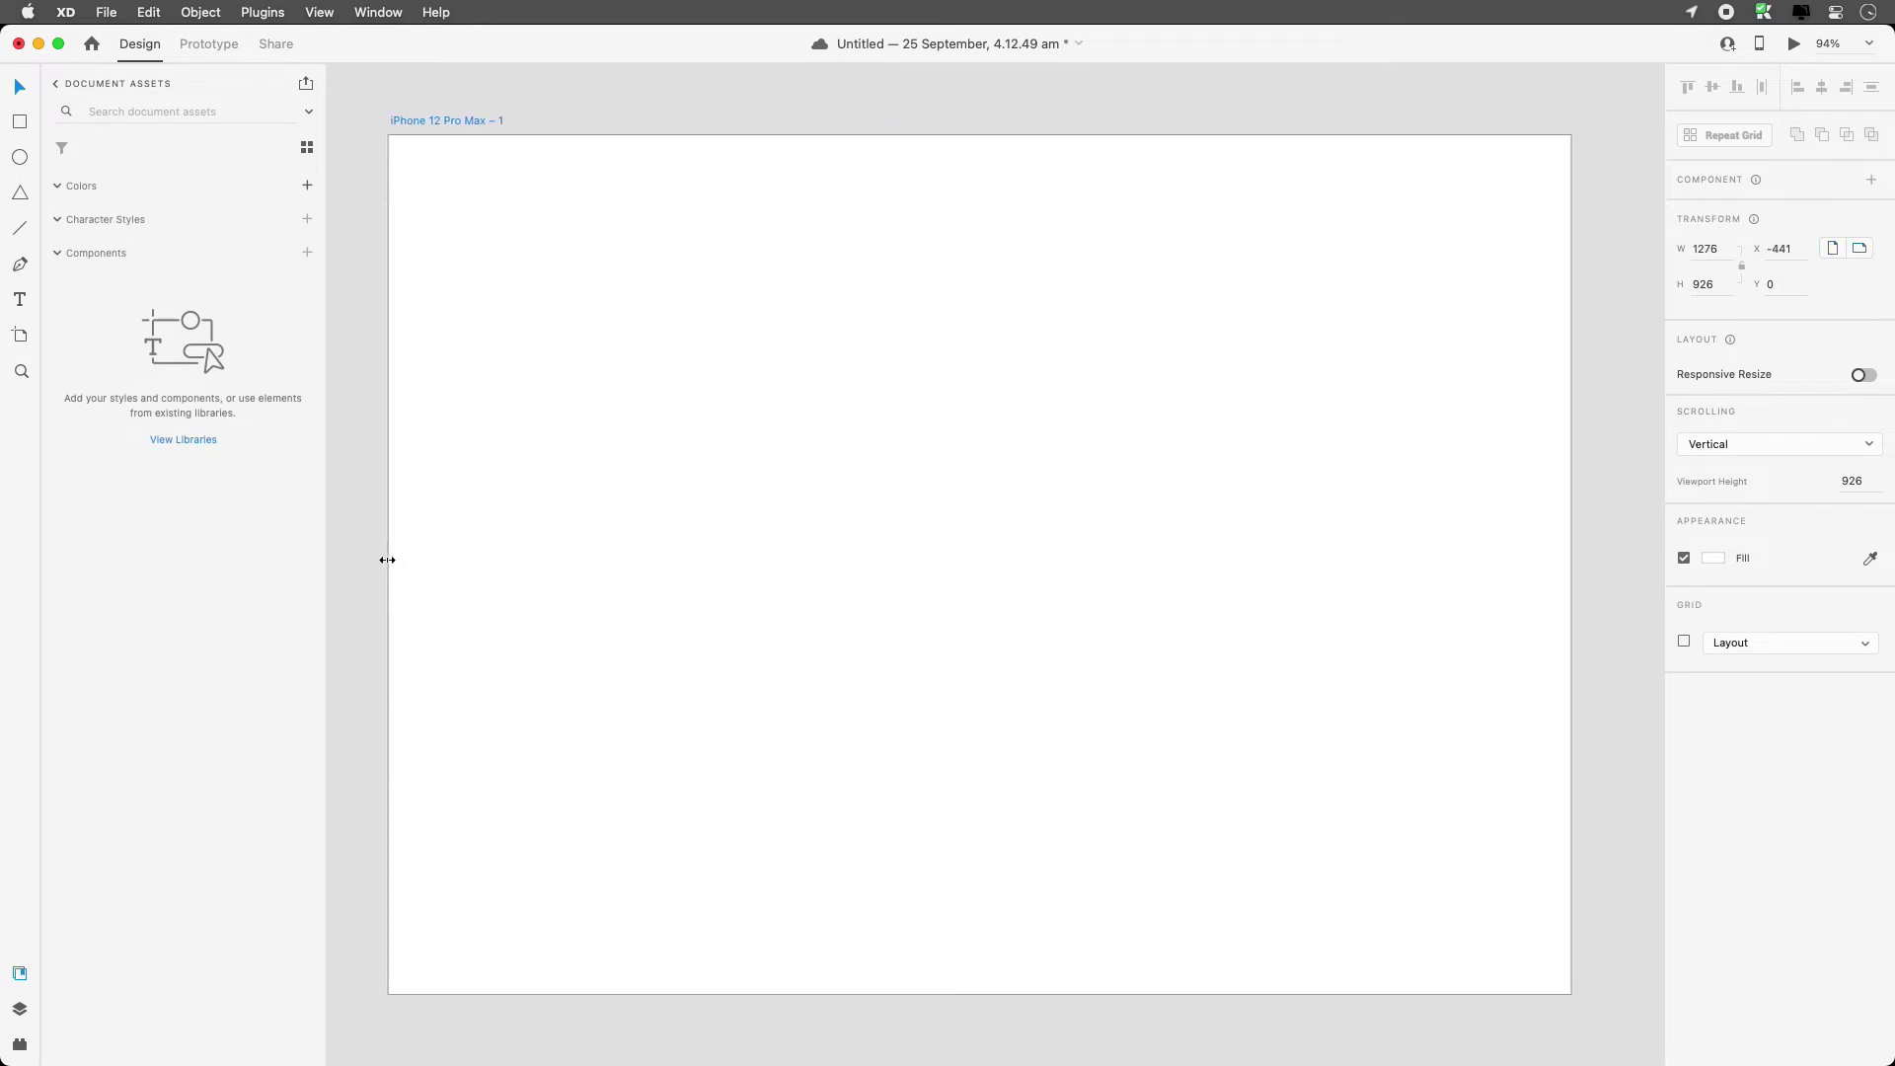
drag(974, 992, 976, 920)
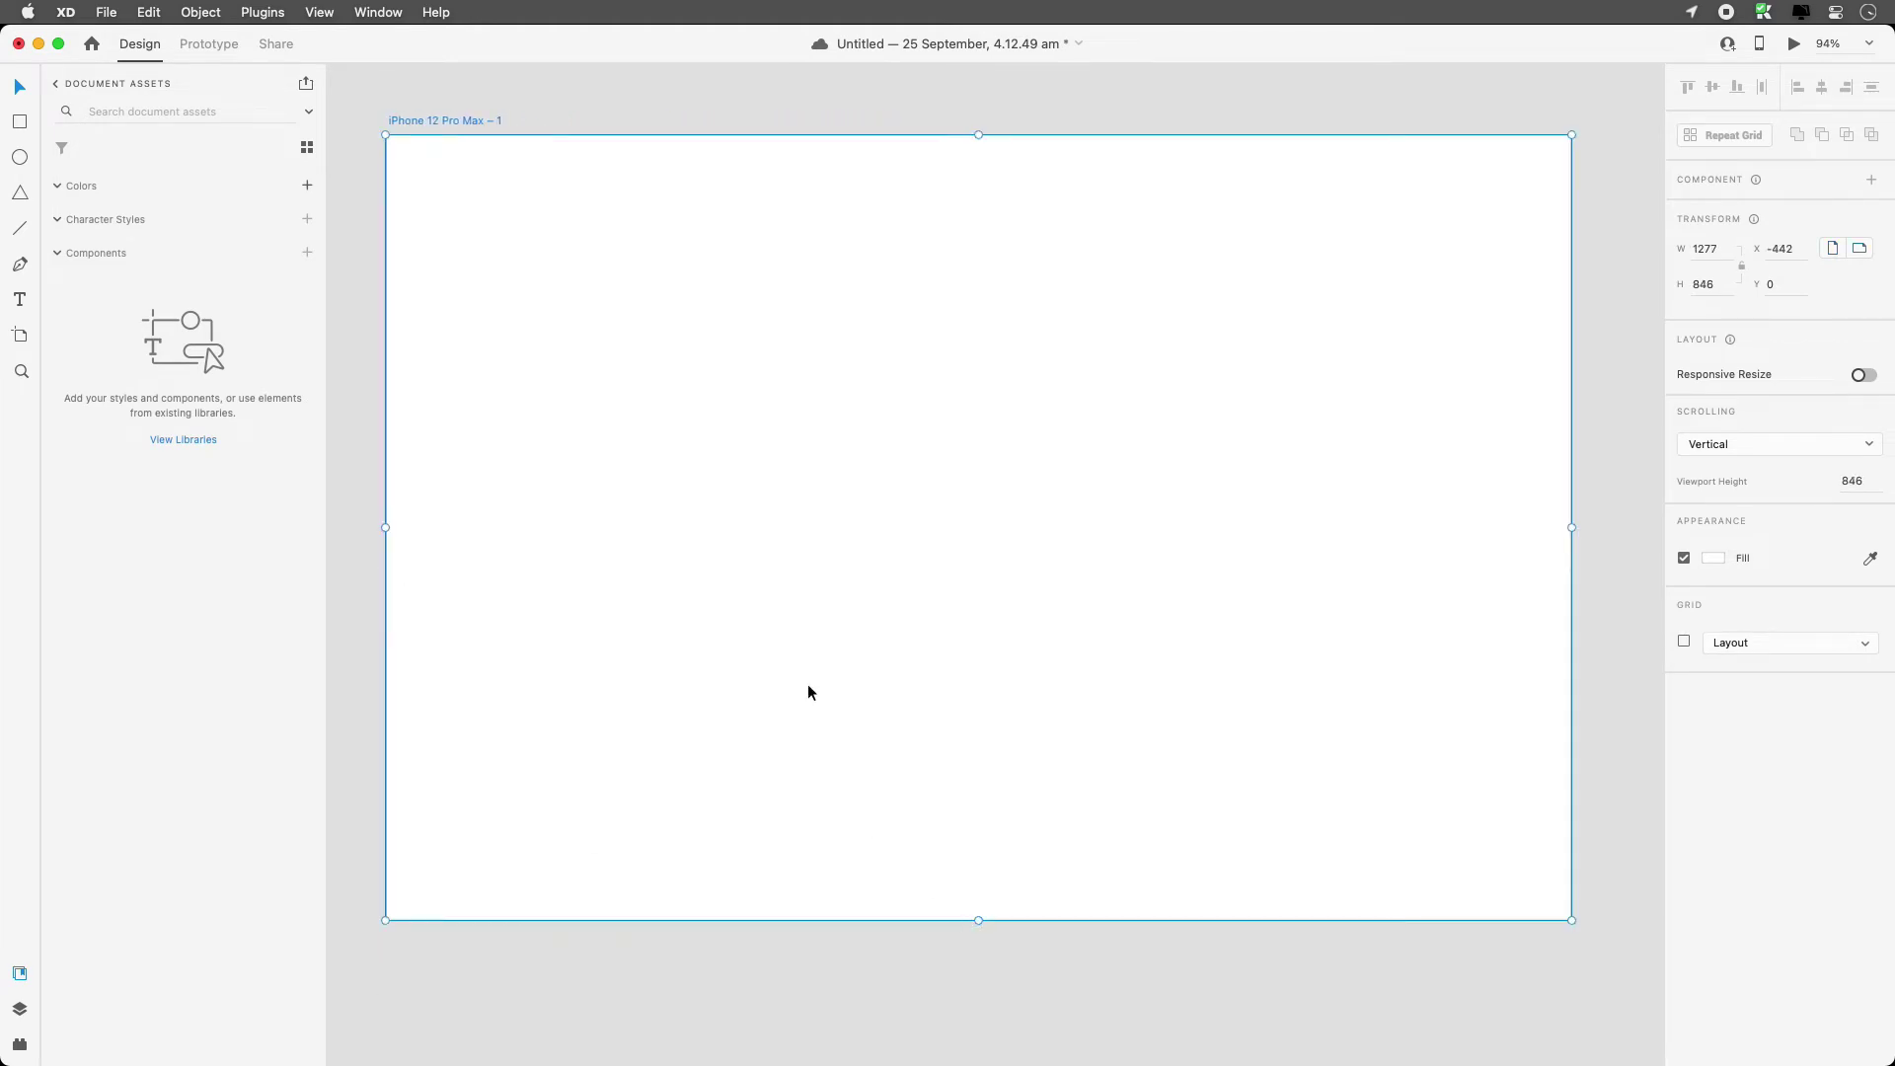
- Rename the artboard as moodboard
double_click(457, 120)
text(moodboard)
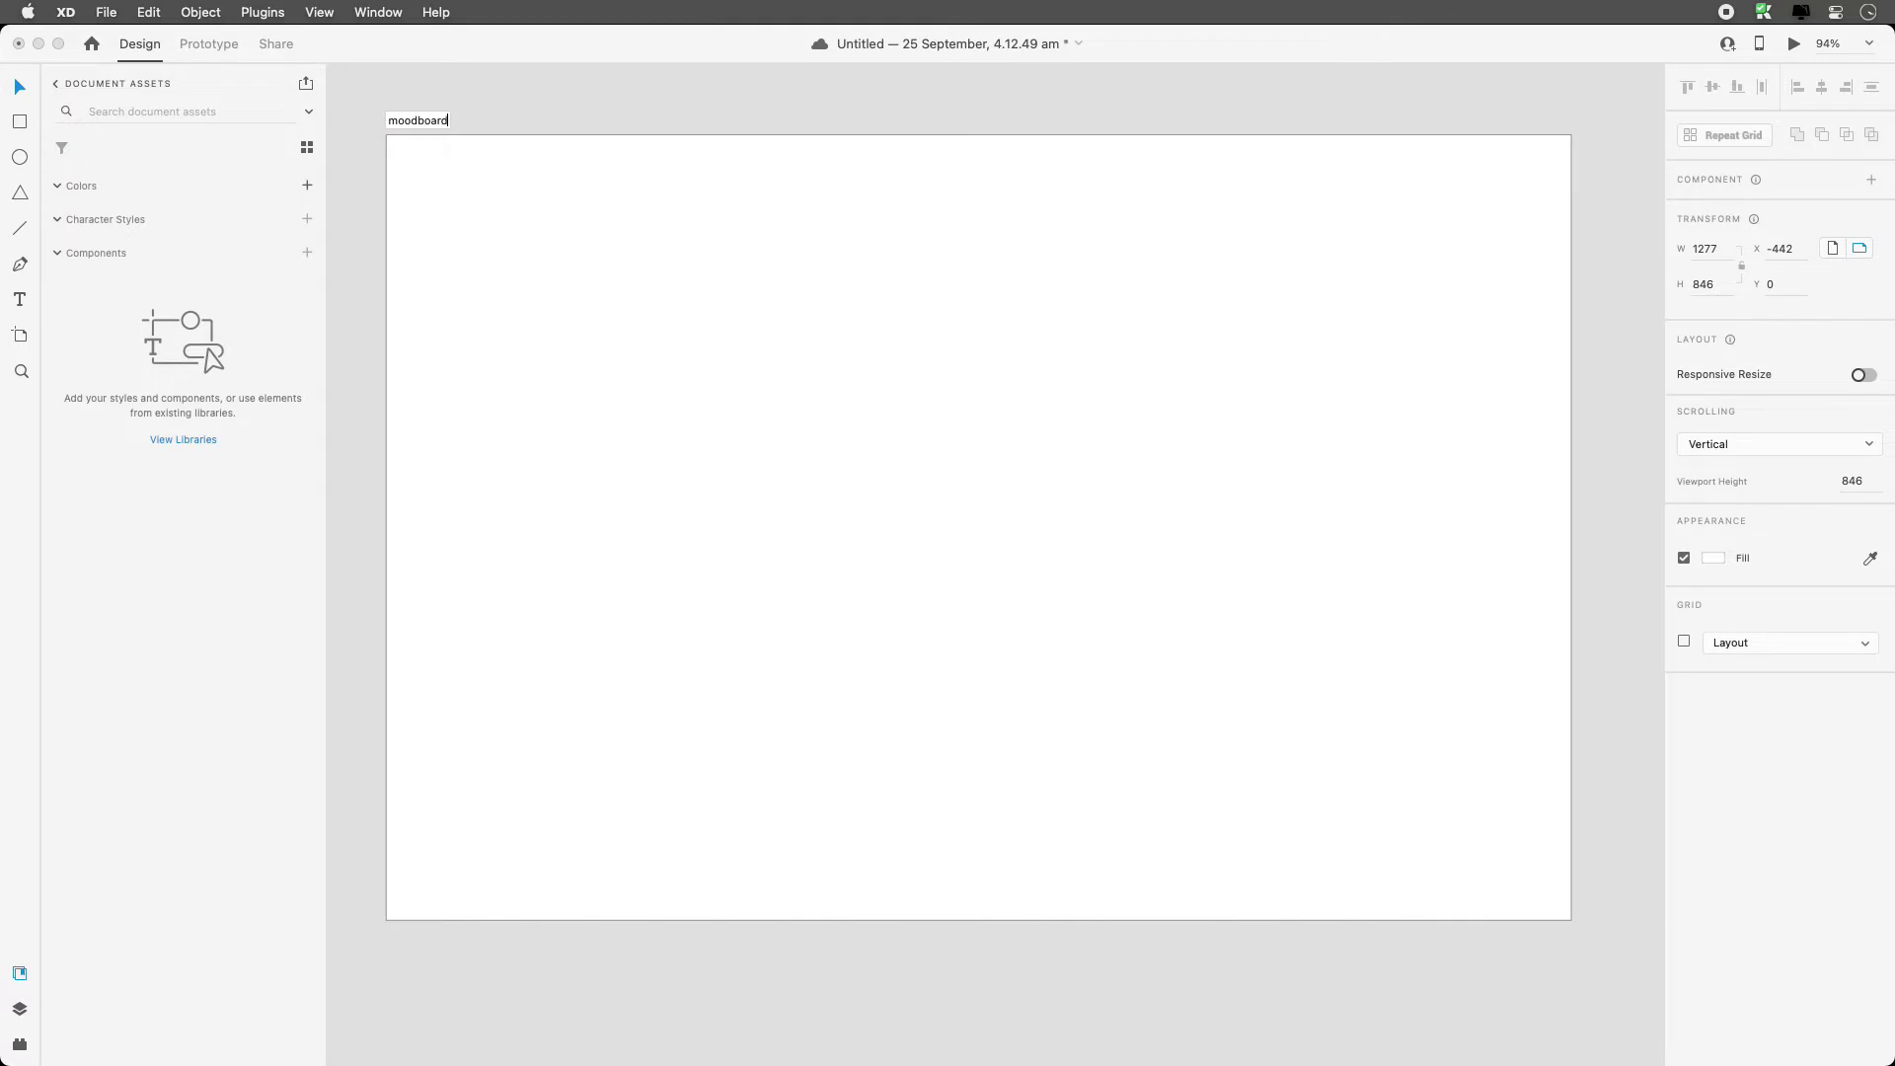
key(Return)
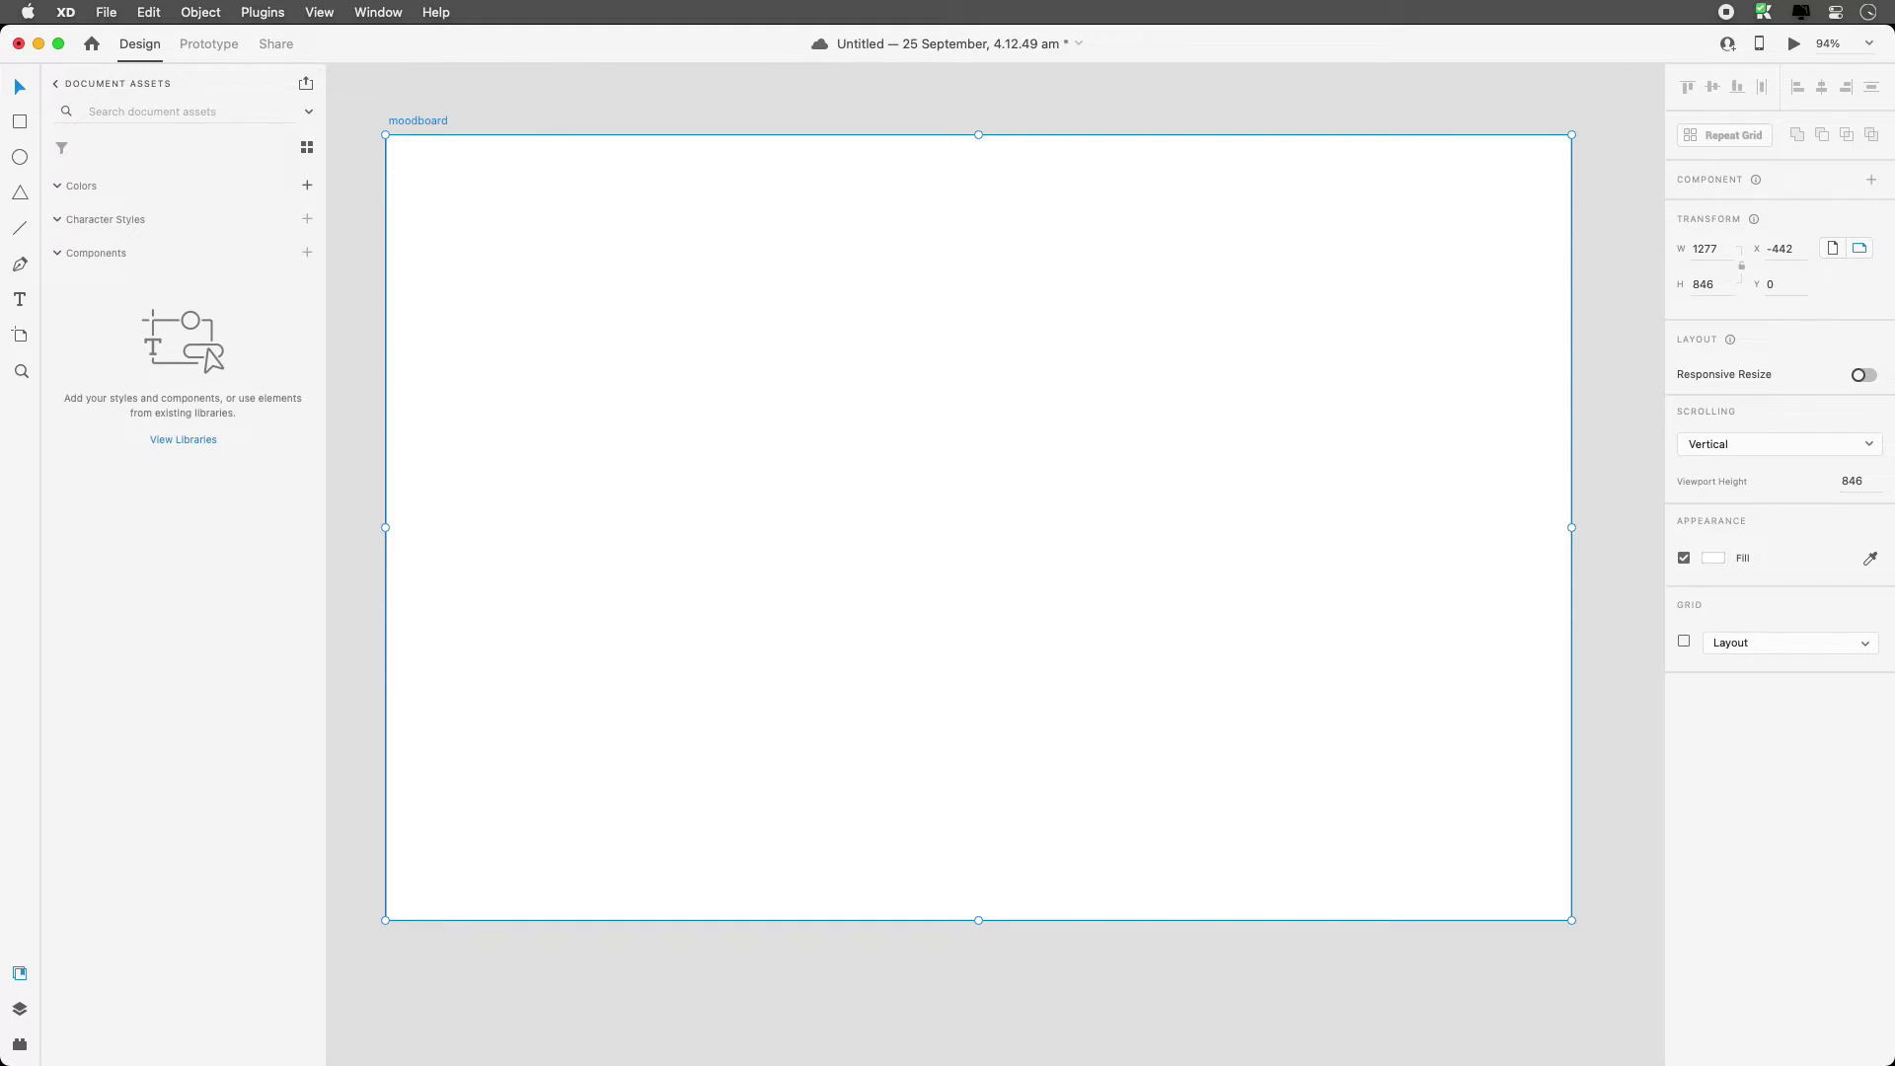
scroll(517, 118, up, 1)
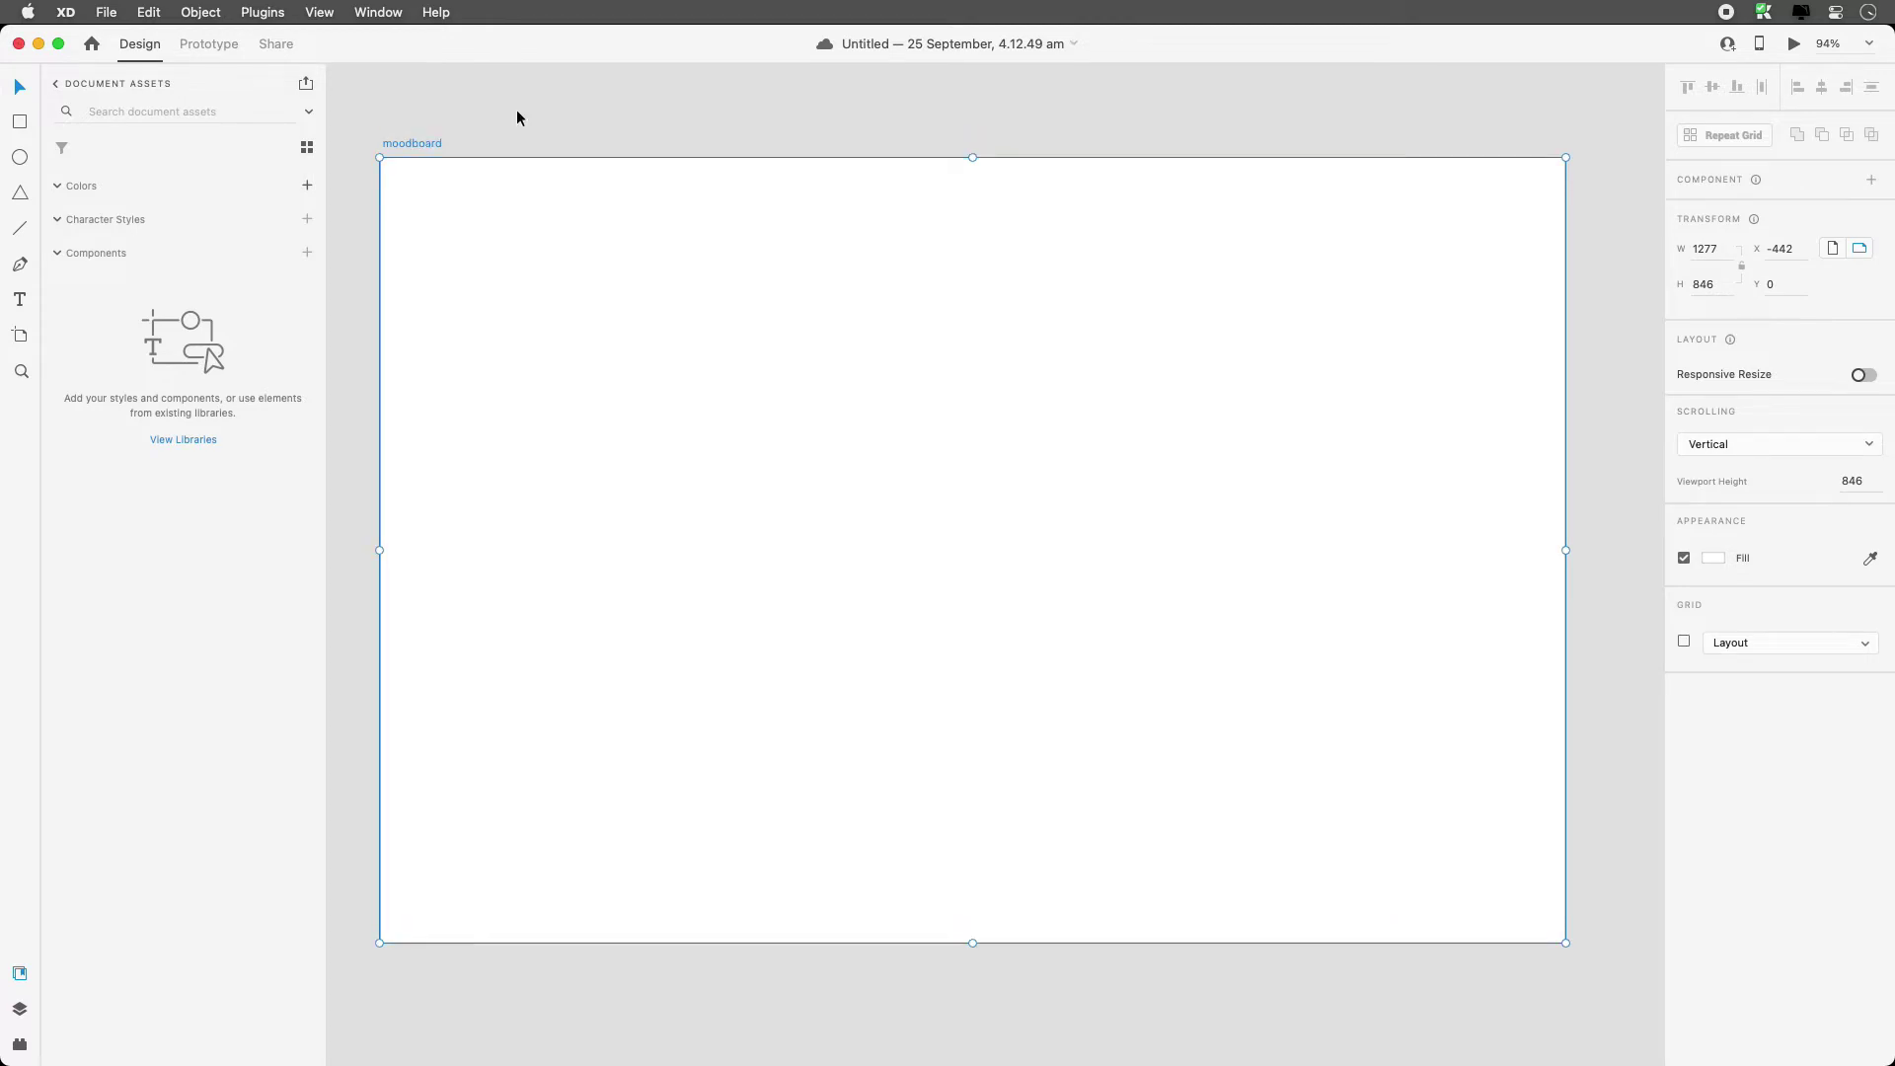
- Switch to Chrome and open behance.net and dribbble.com in separate new tabs beside Pinterest
key(super+Tab)
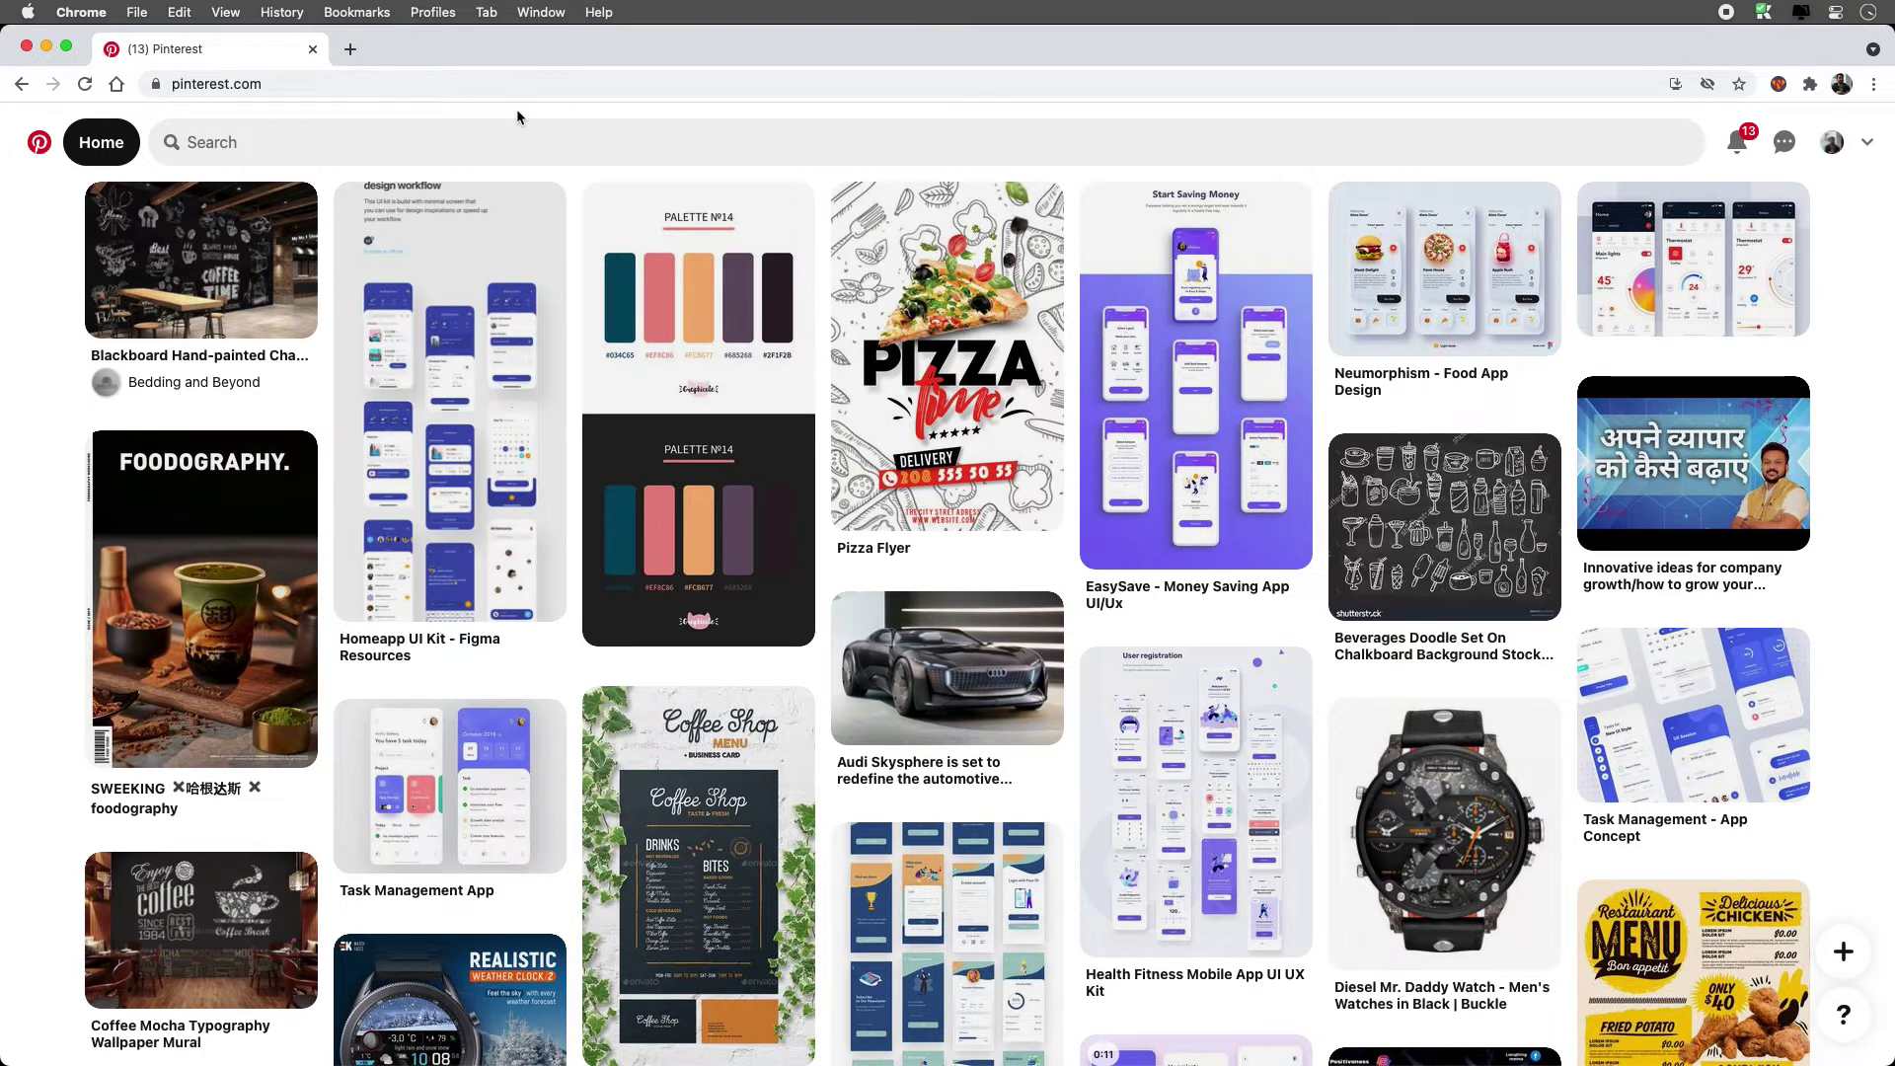
key(super+t)
text(b)
key(Return)
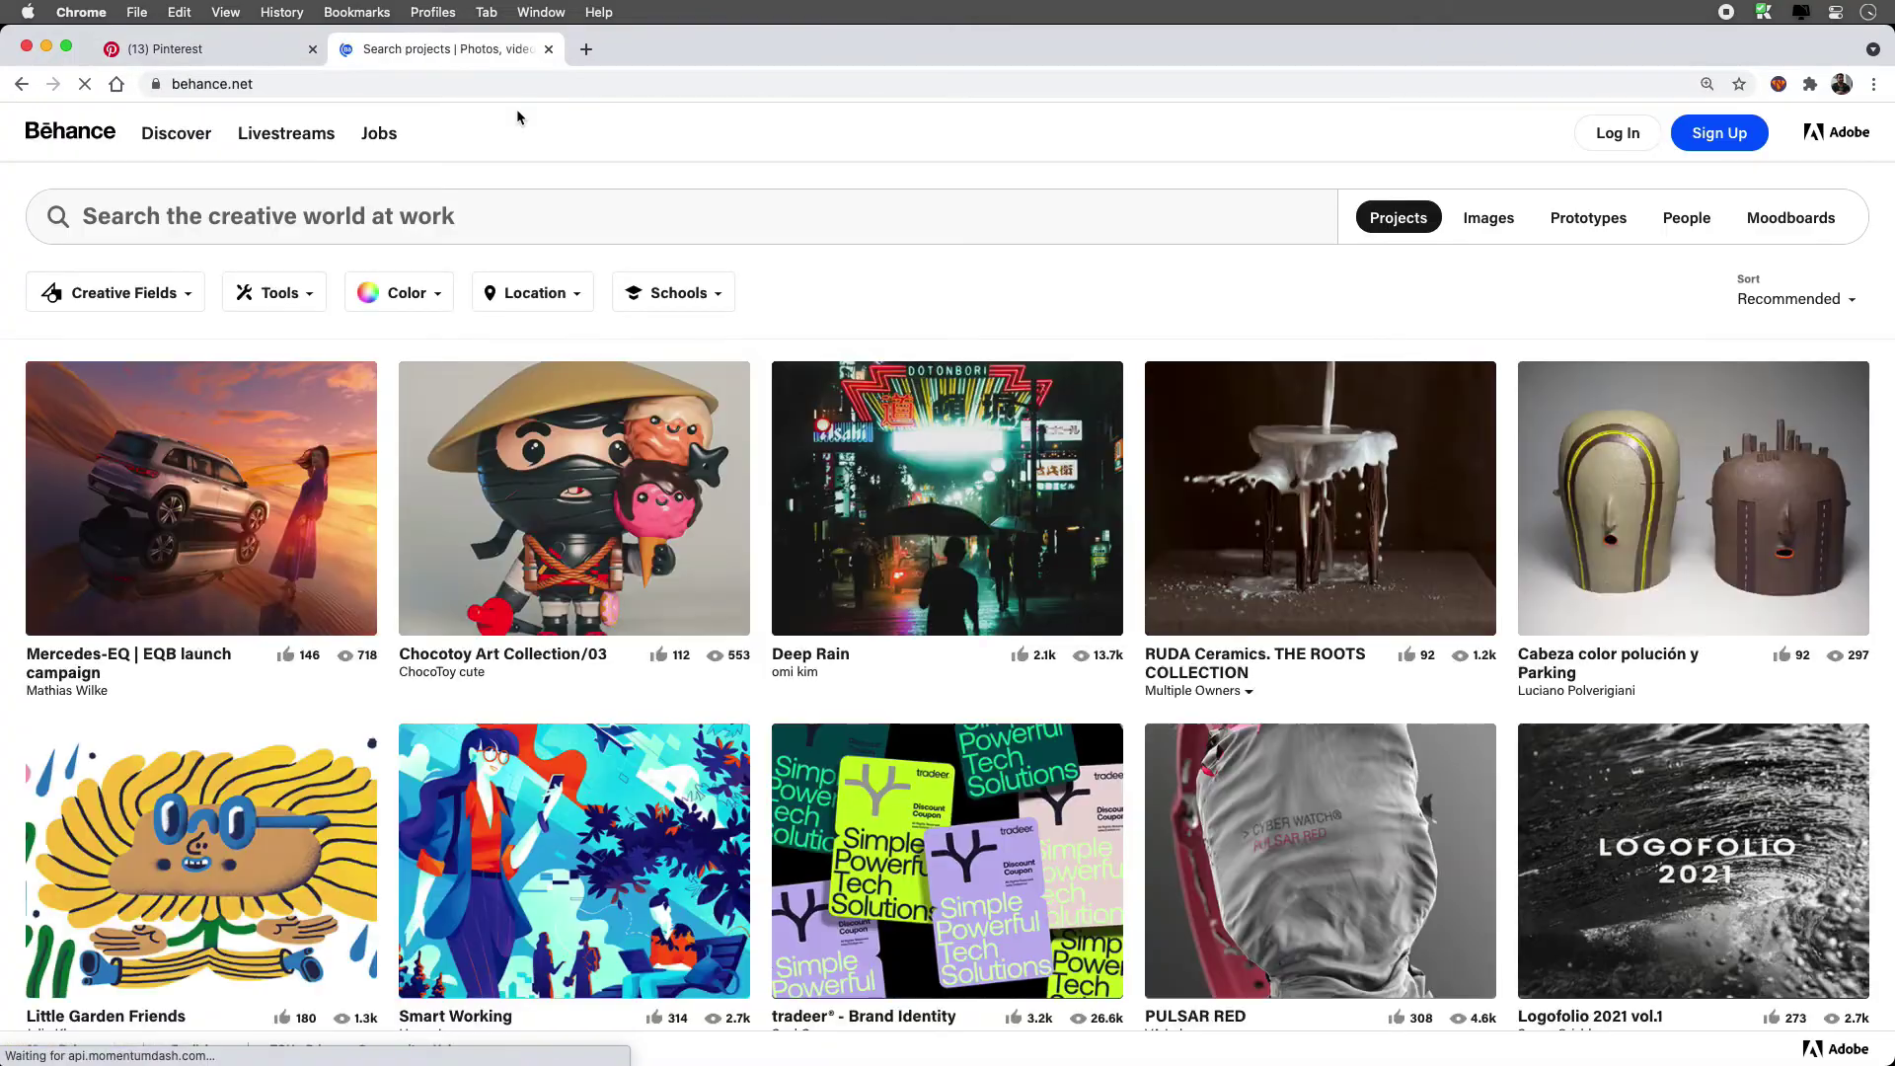
key(super+t)
text(dribbble.com)
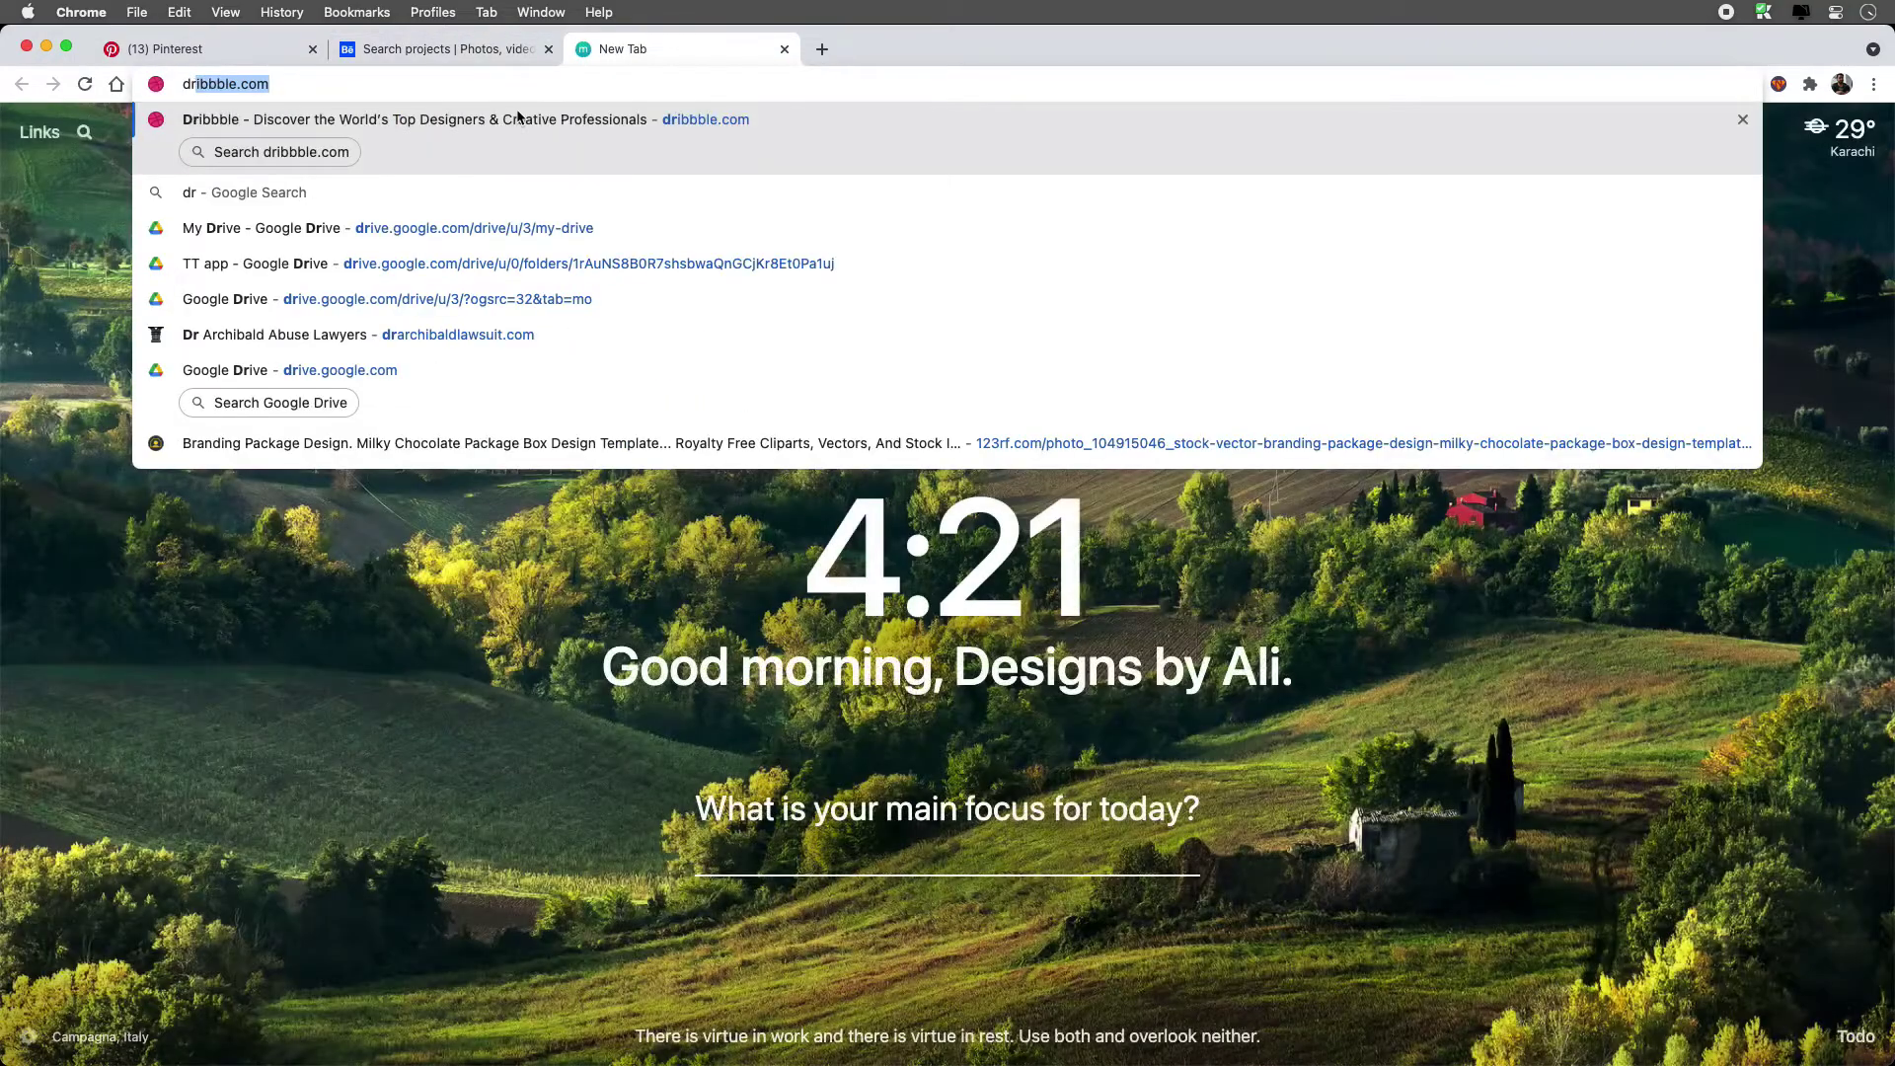
key(Return)
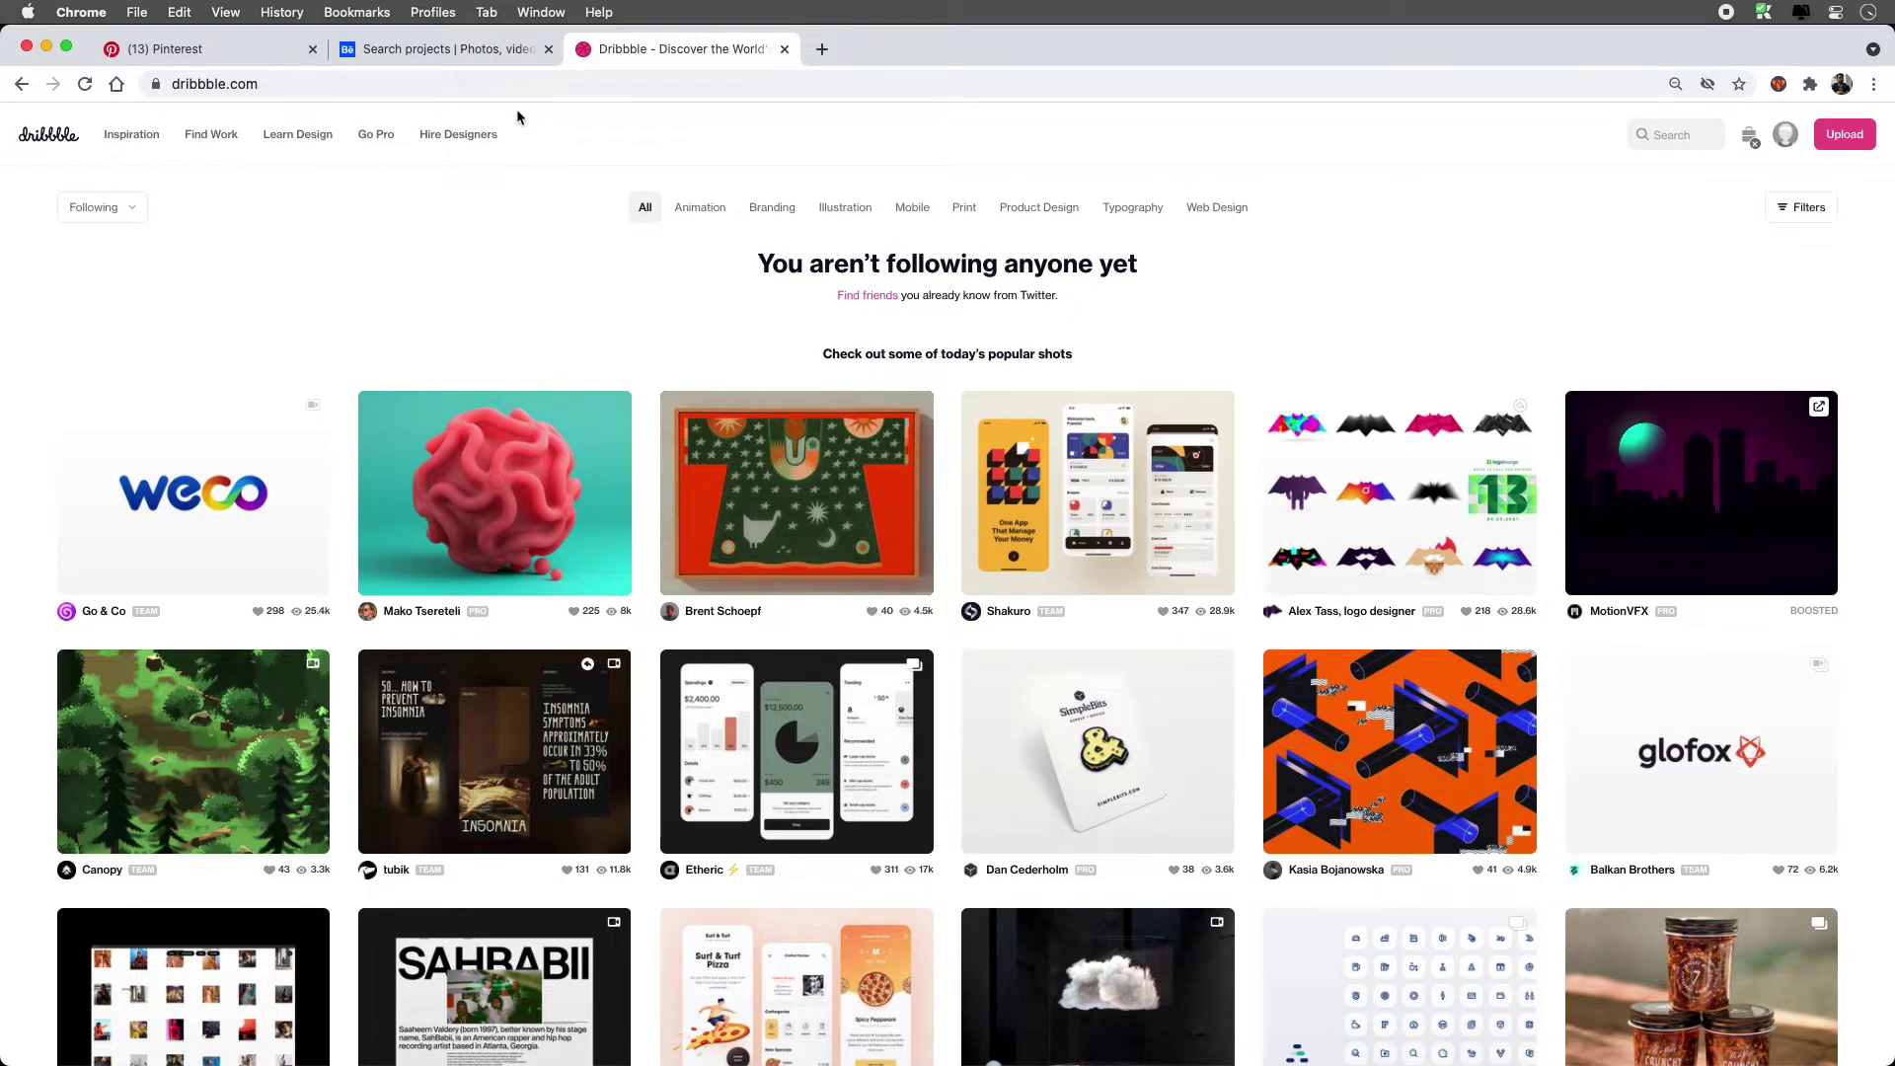
- Search Pinterest for "shopping app ui"
key(super+1)
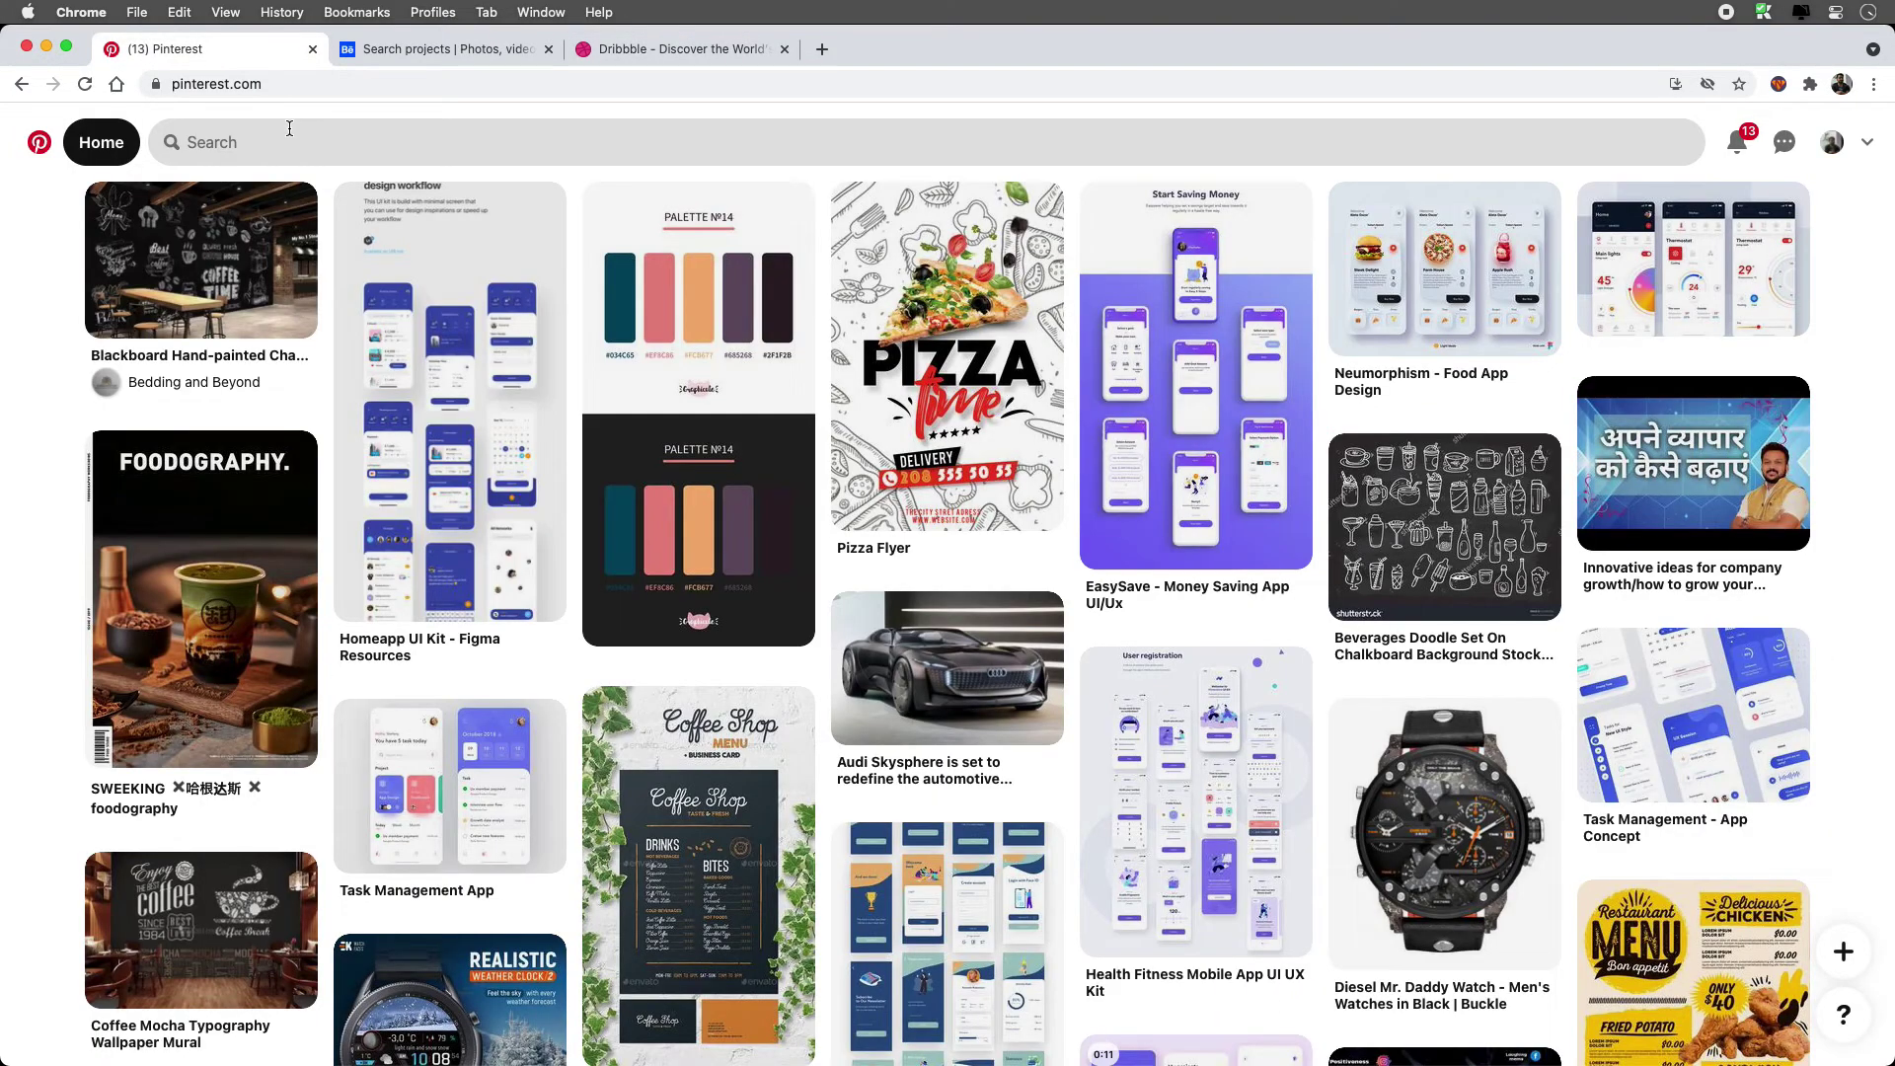
click(289, 128)
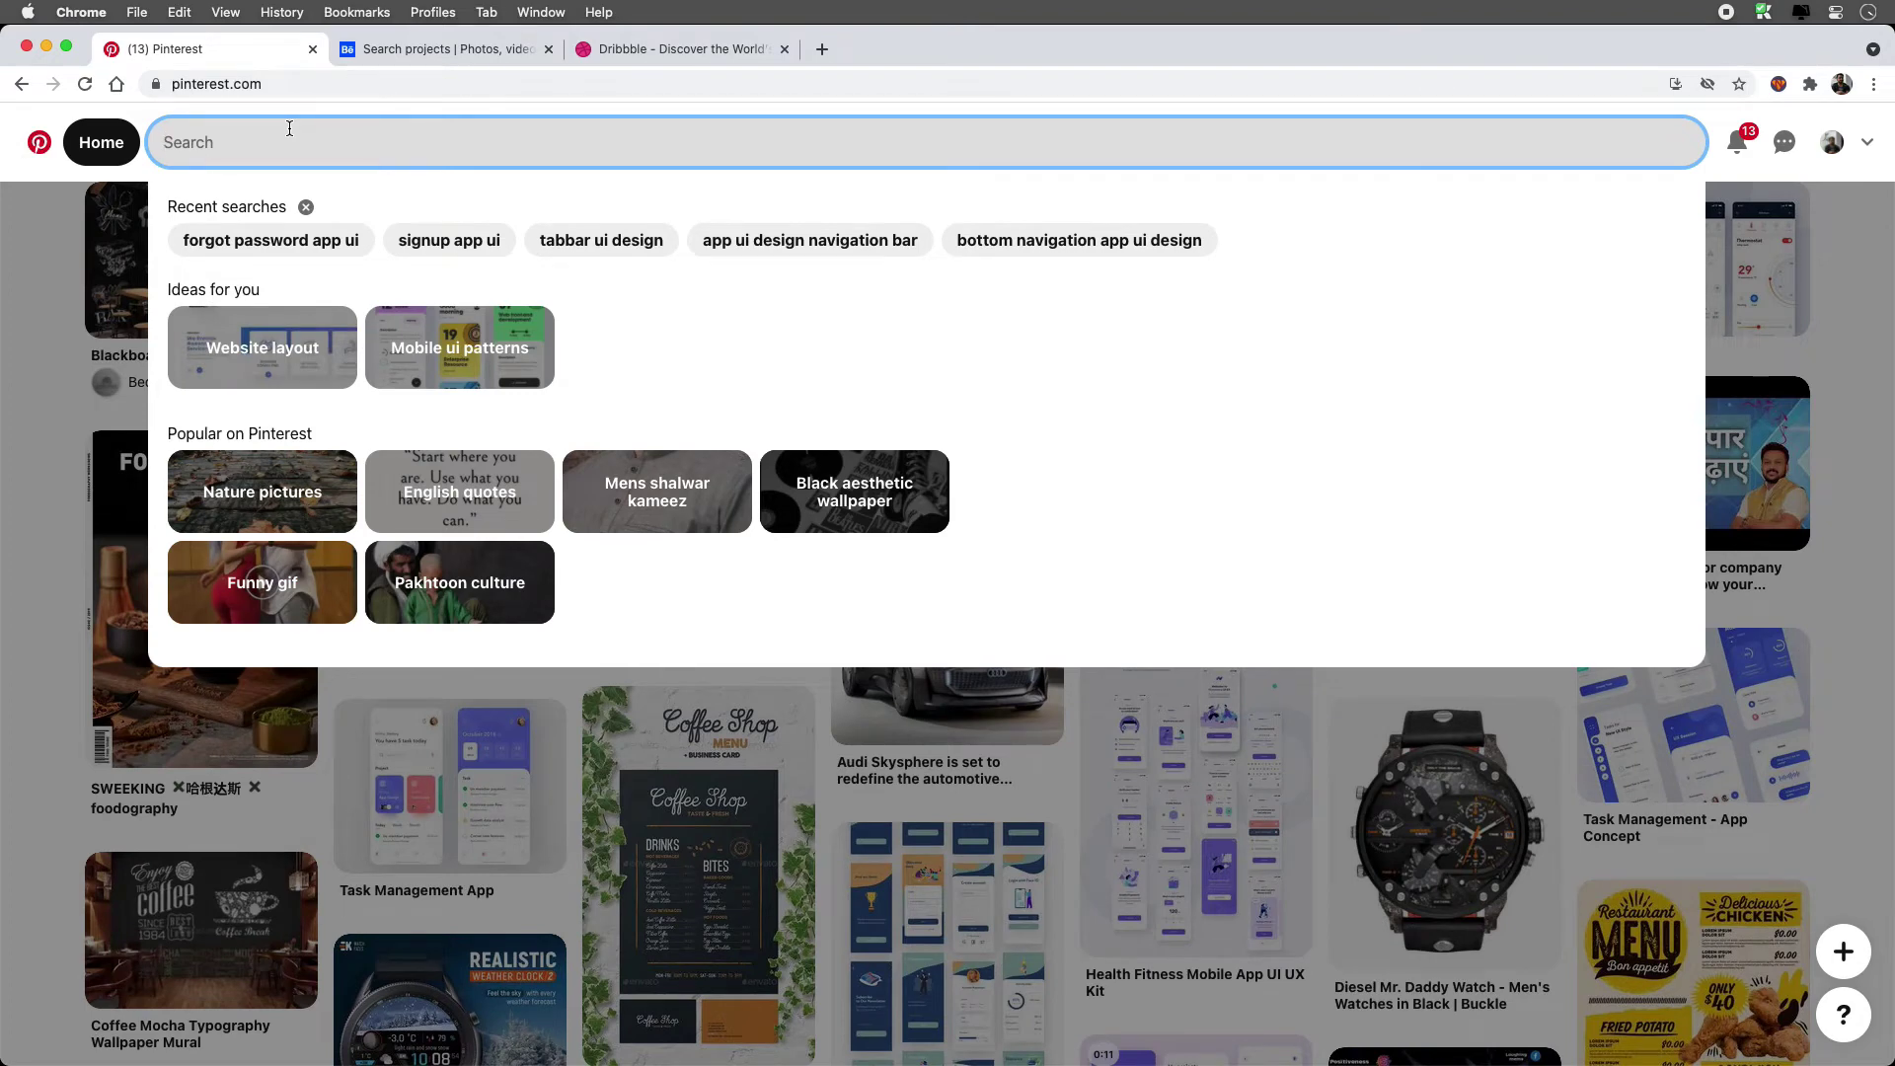
text(shopping ap)
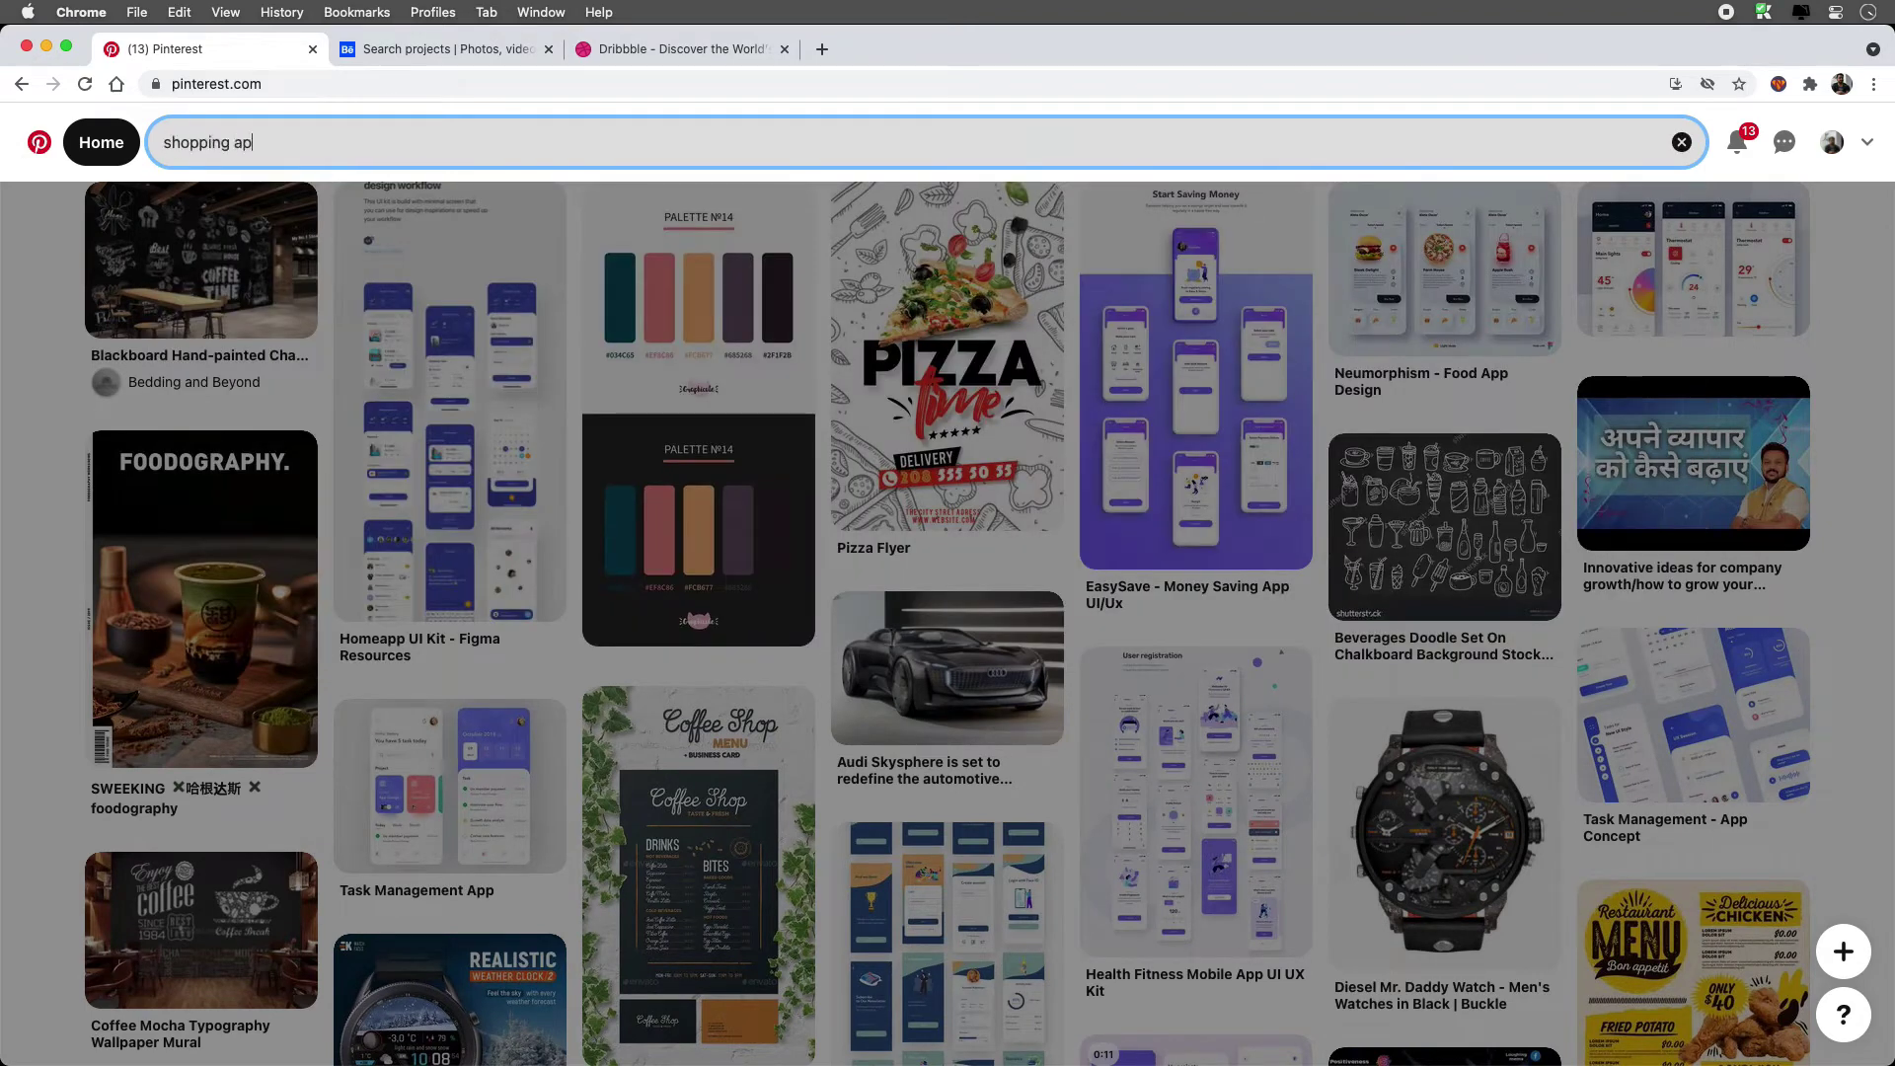
text(p ui)
key(Return)
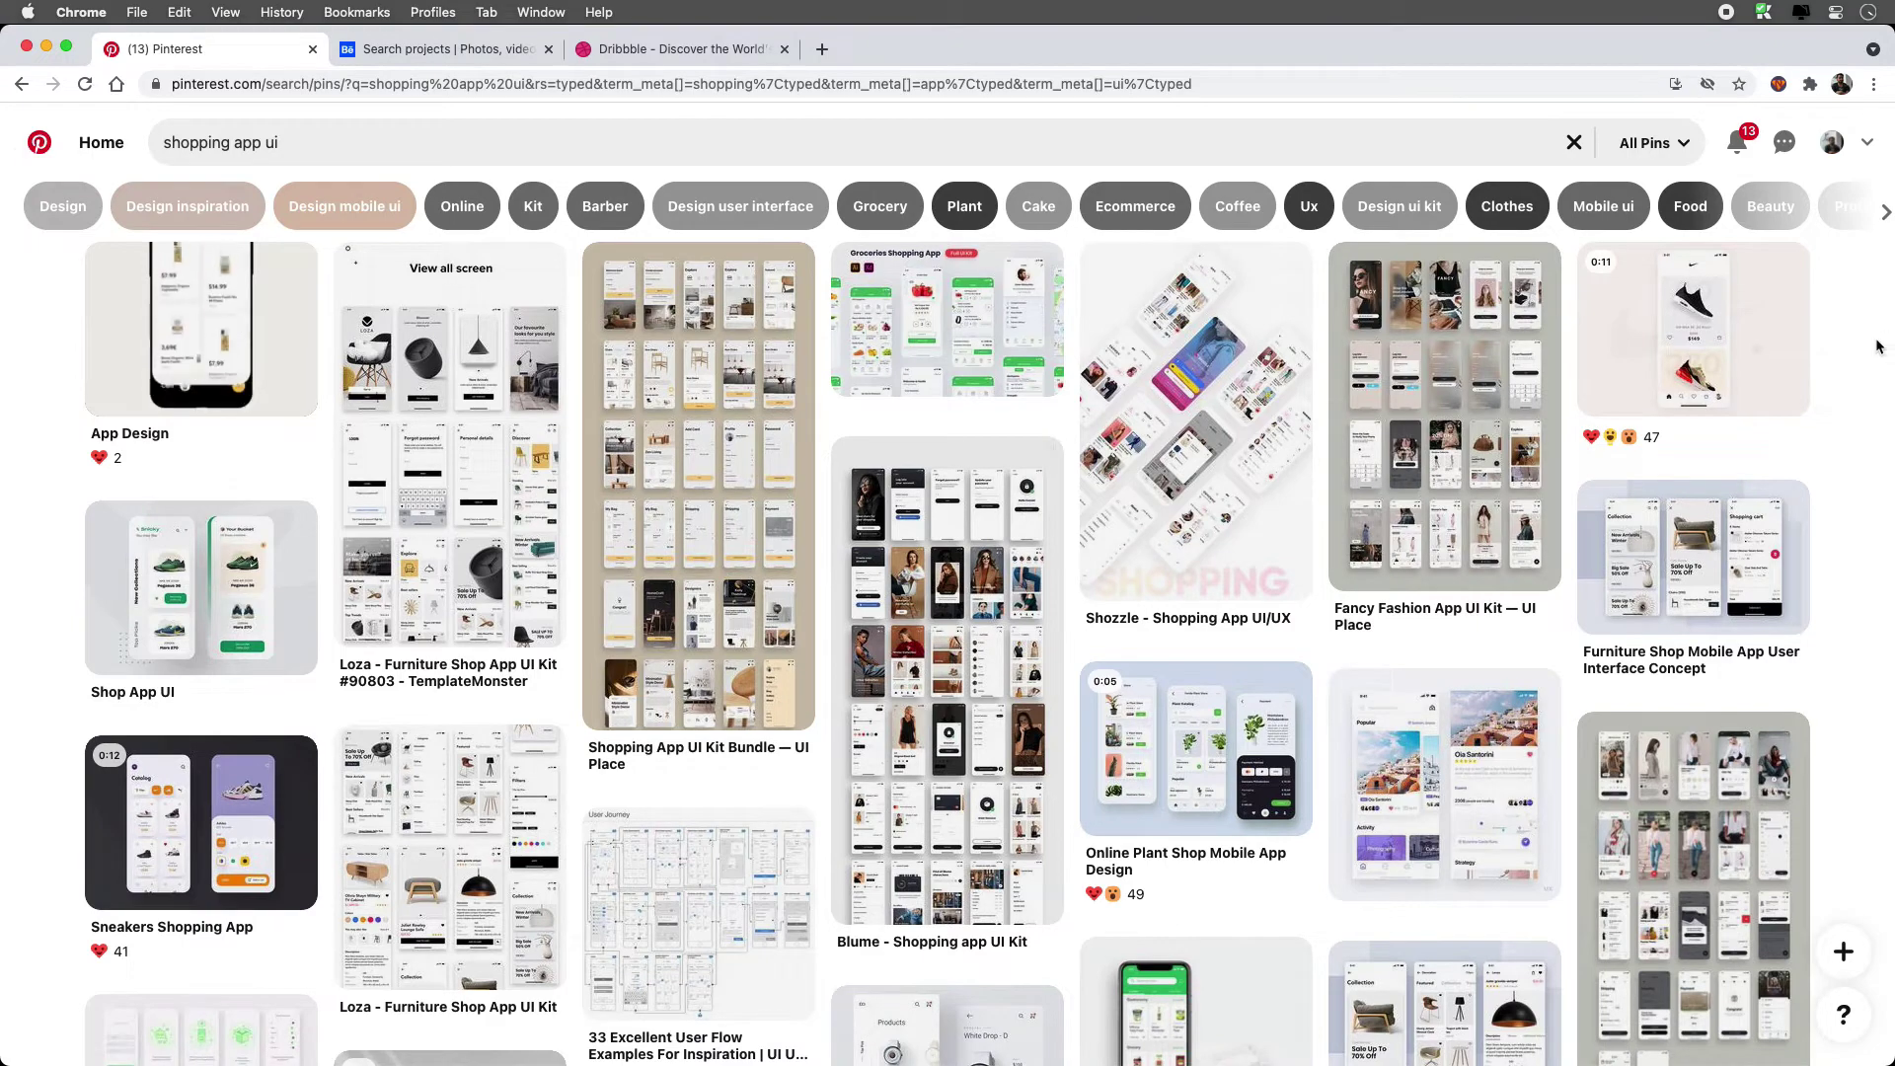
- Open the Loza furniture shop app UI kit pin headed "View all screen" from the results and copy its image
scroll(1886, 335, down, 5)
scroll(1879, 345, down, 5)
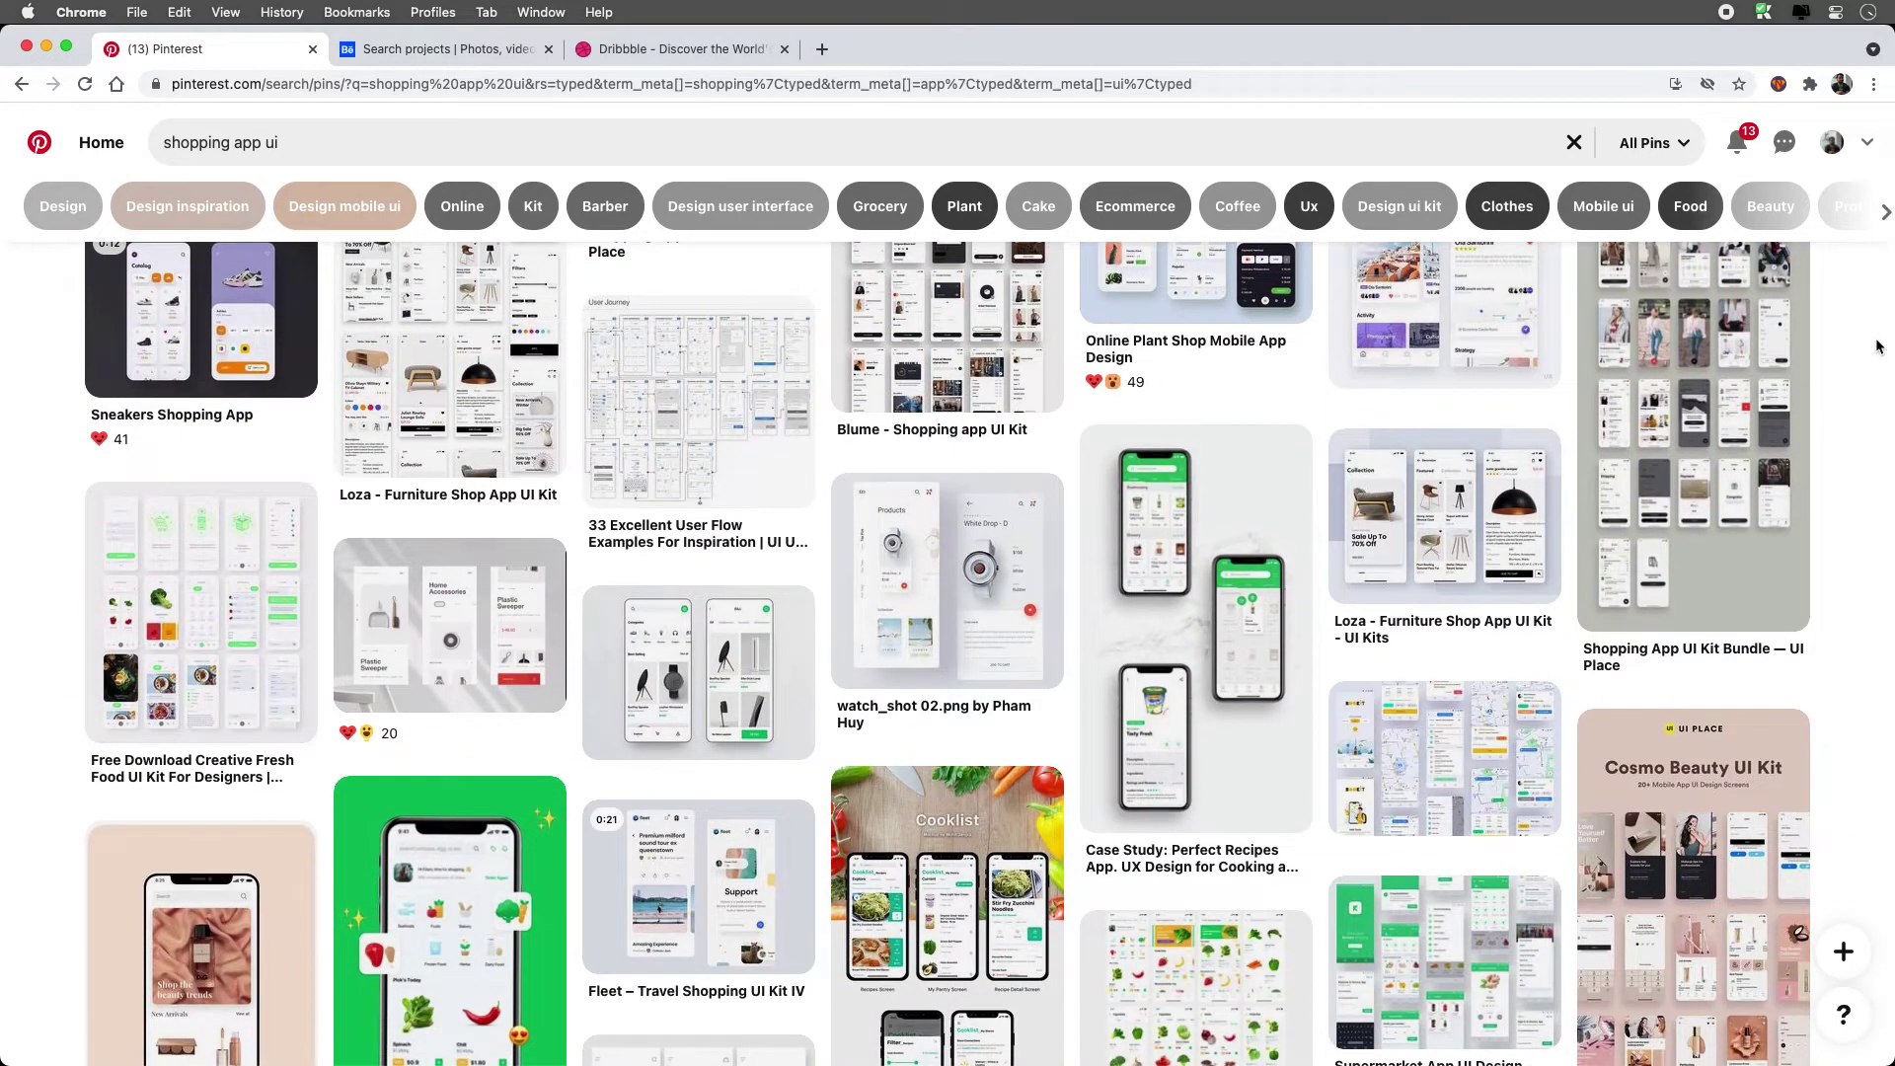
scroll(1879, 345, down, 11)
scroll(1879, 346, down, 5)
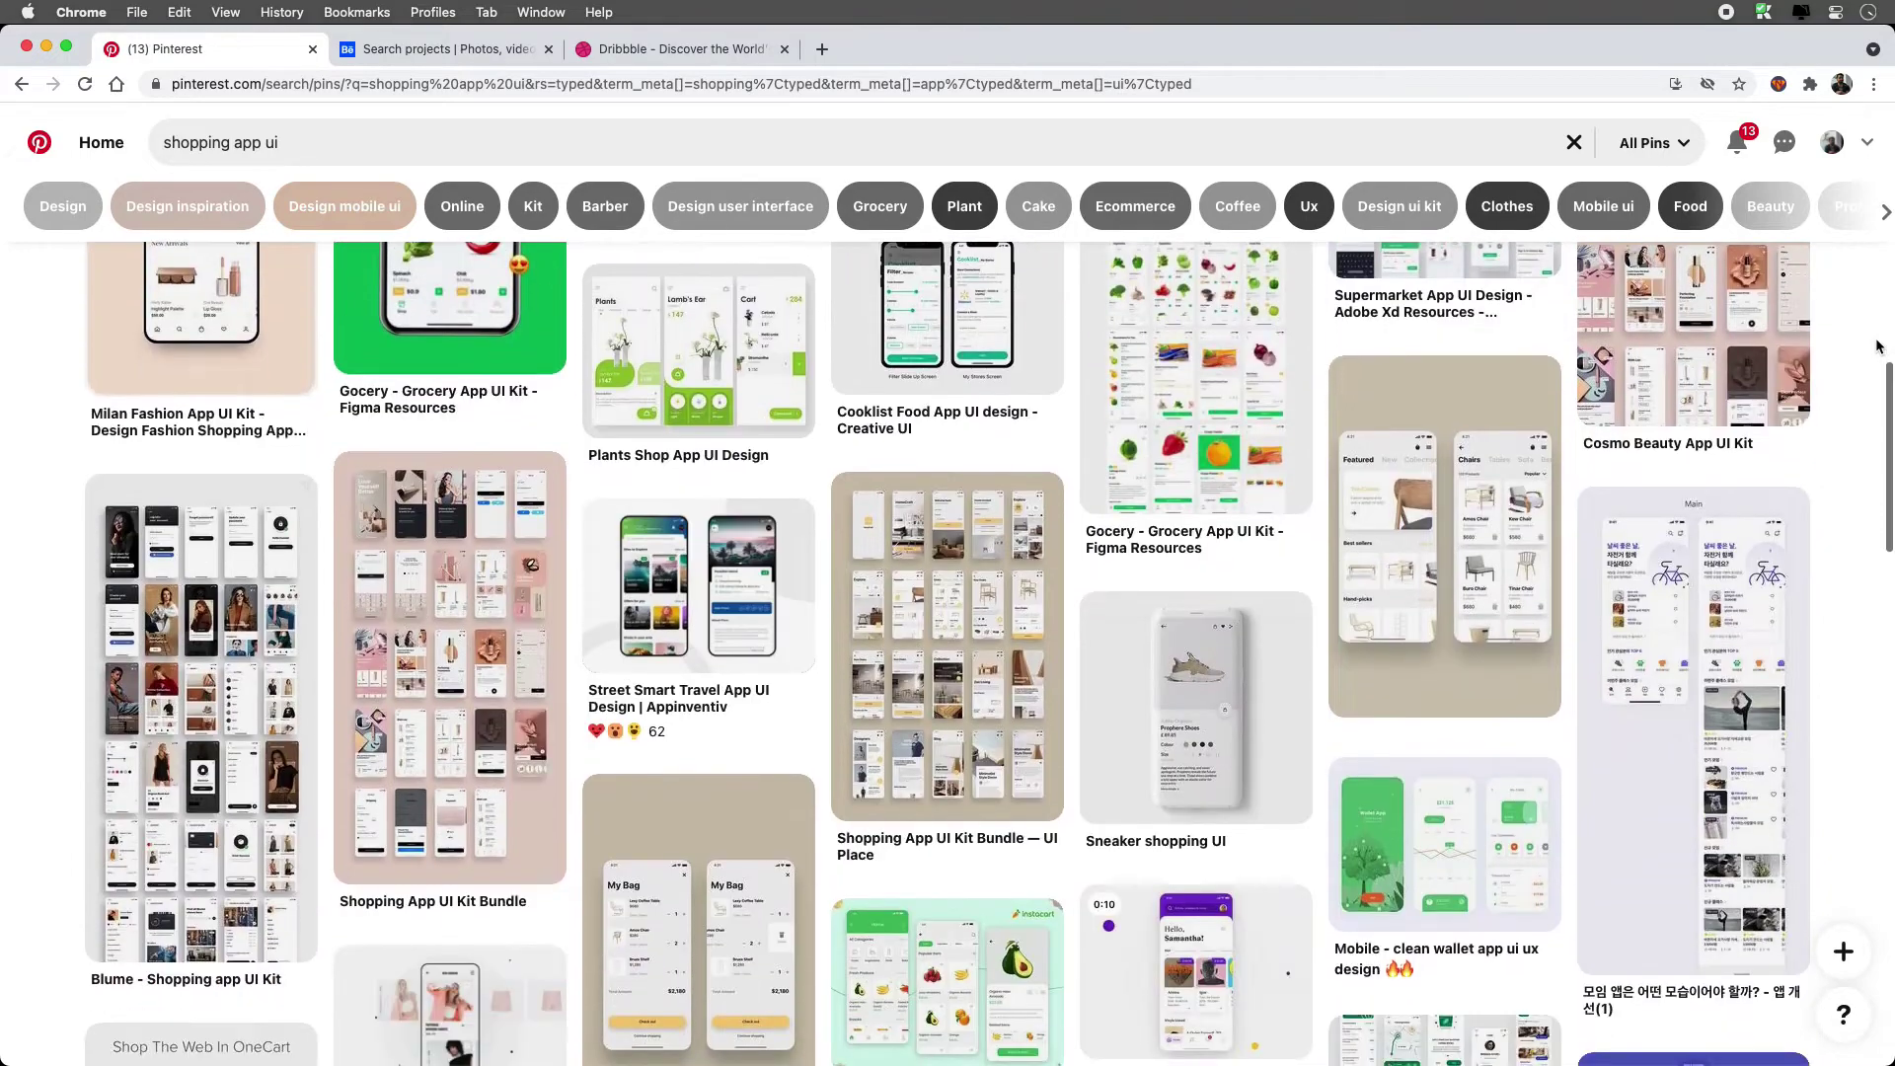
scroll(406, 448, up, 20)
click(407, 448)
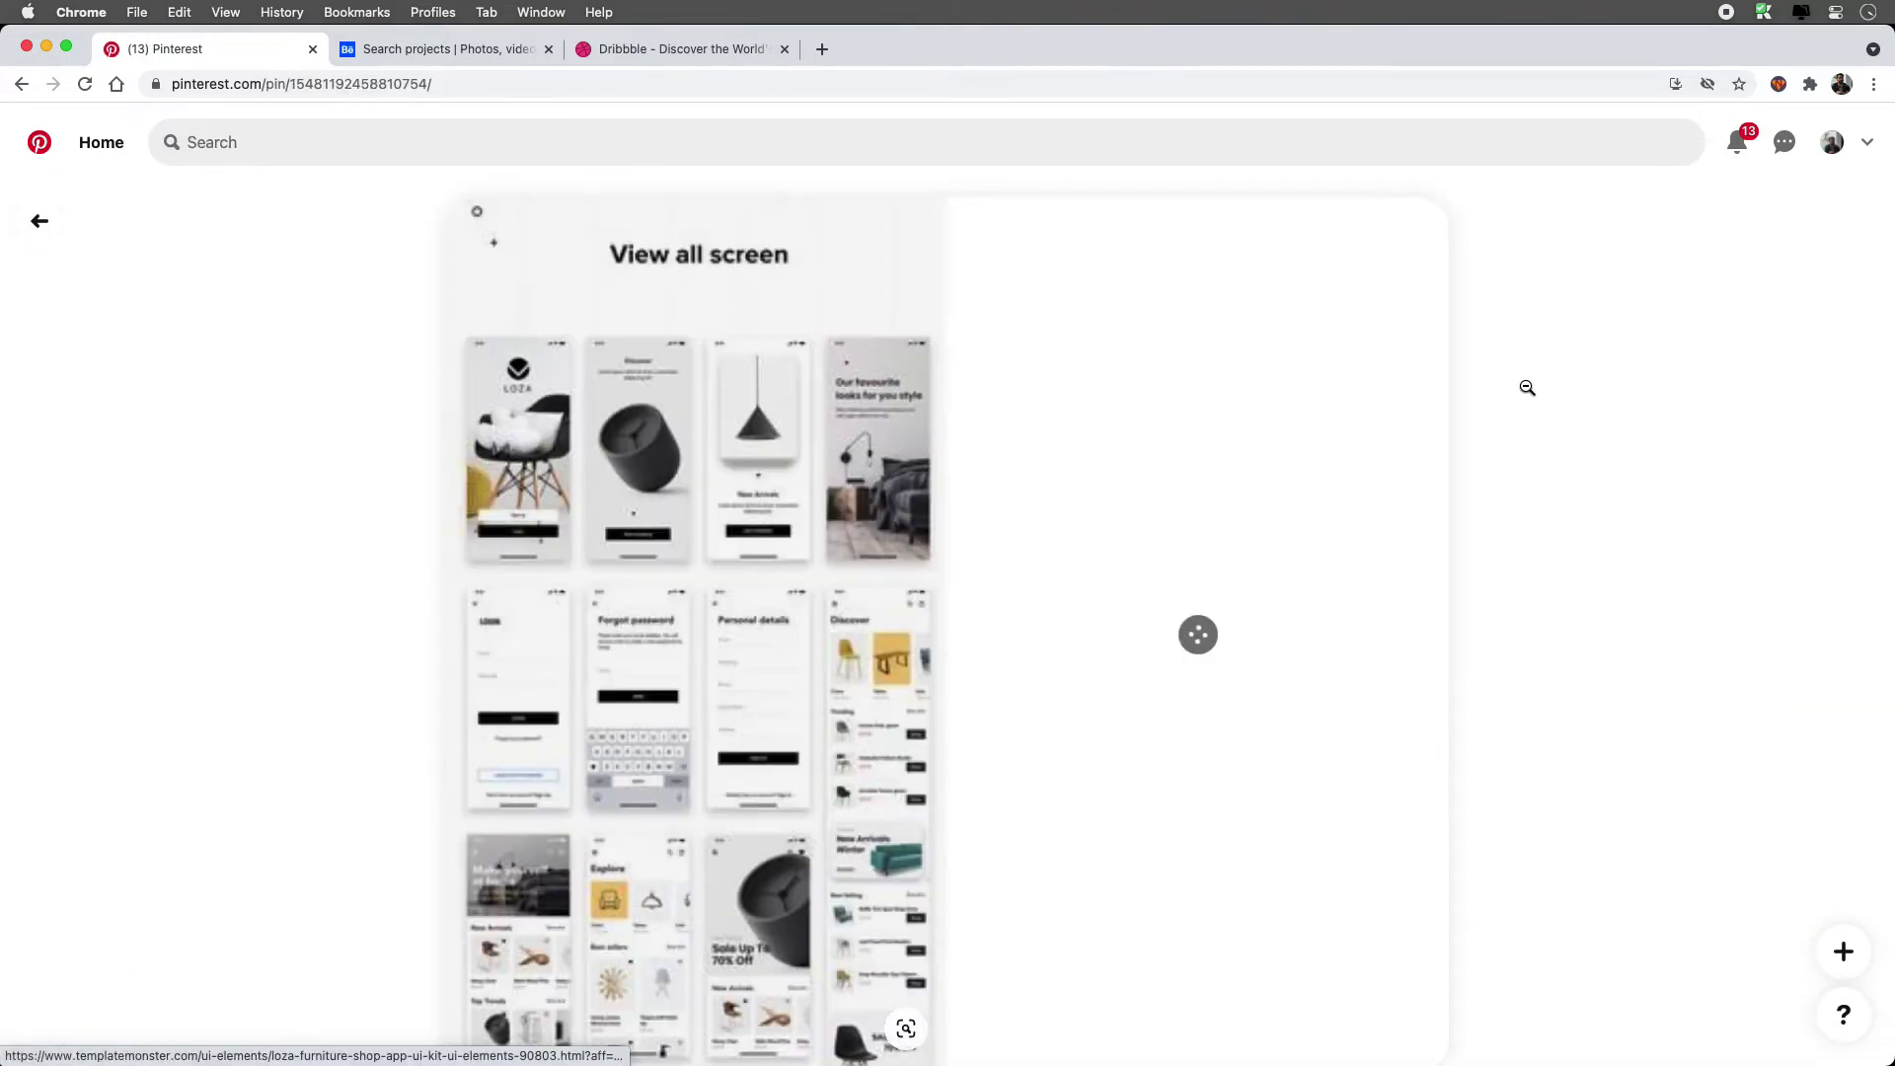
scroll(1451, 440, down, 3)
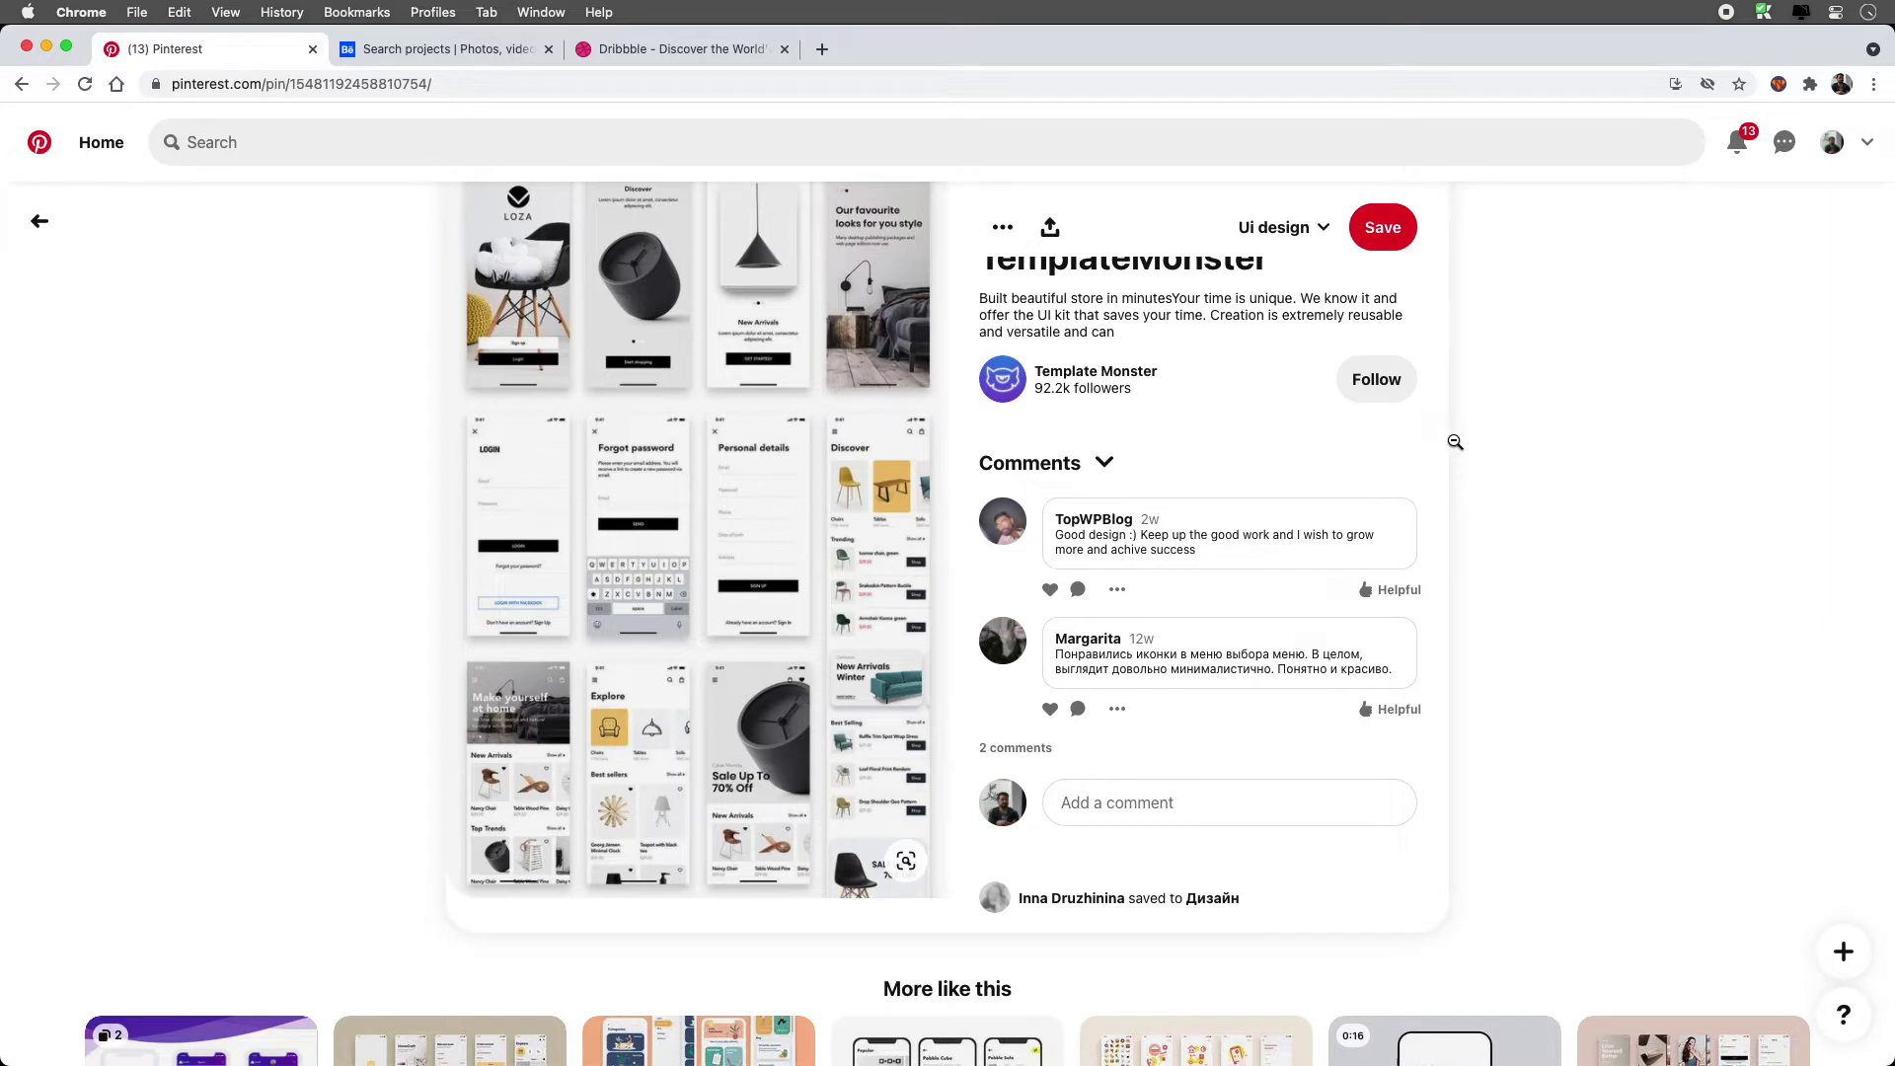
right_click(686, 323)
click(727, 556)
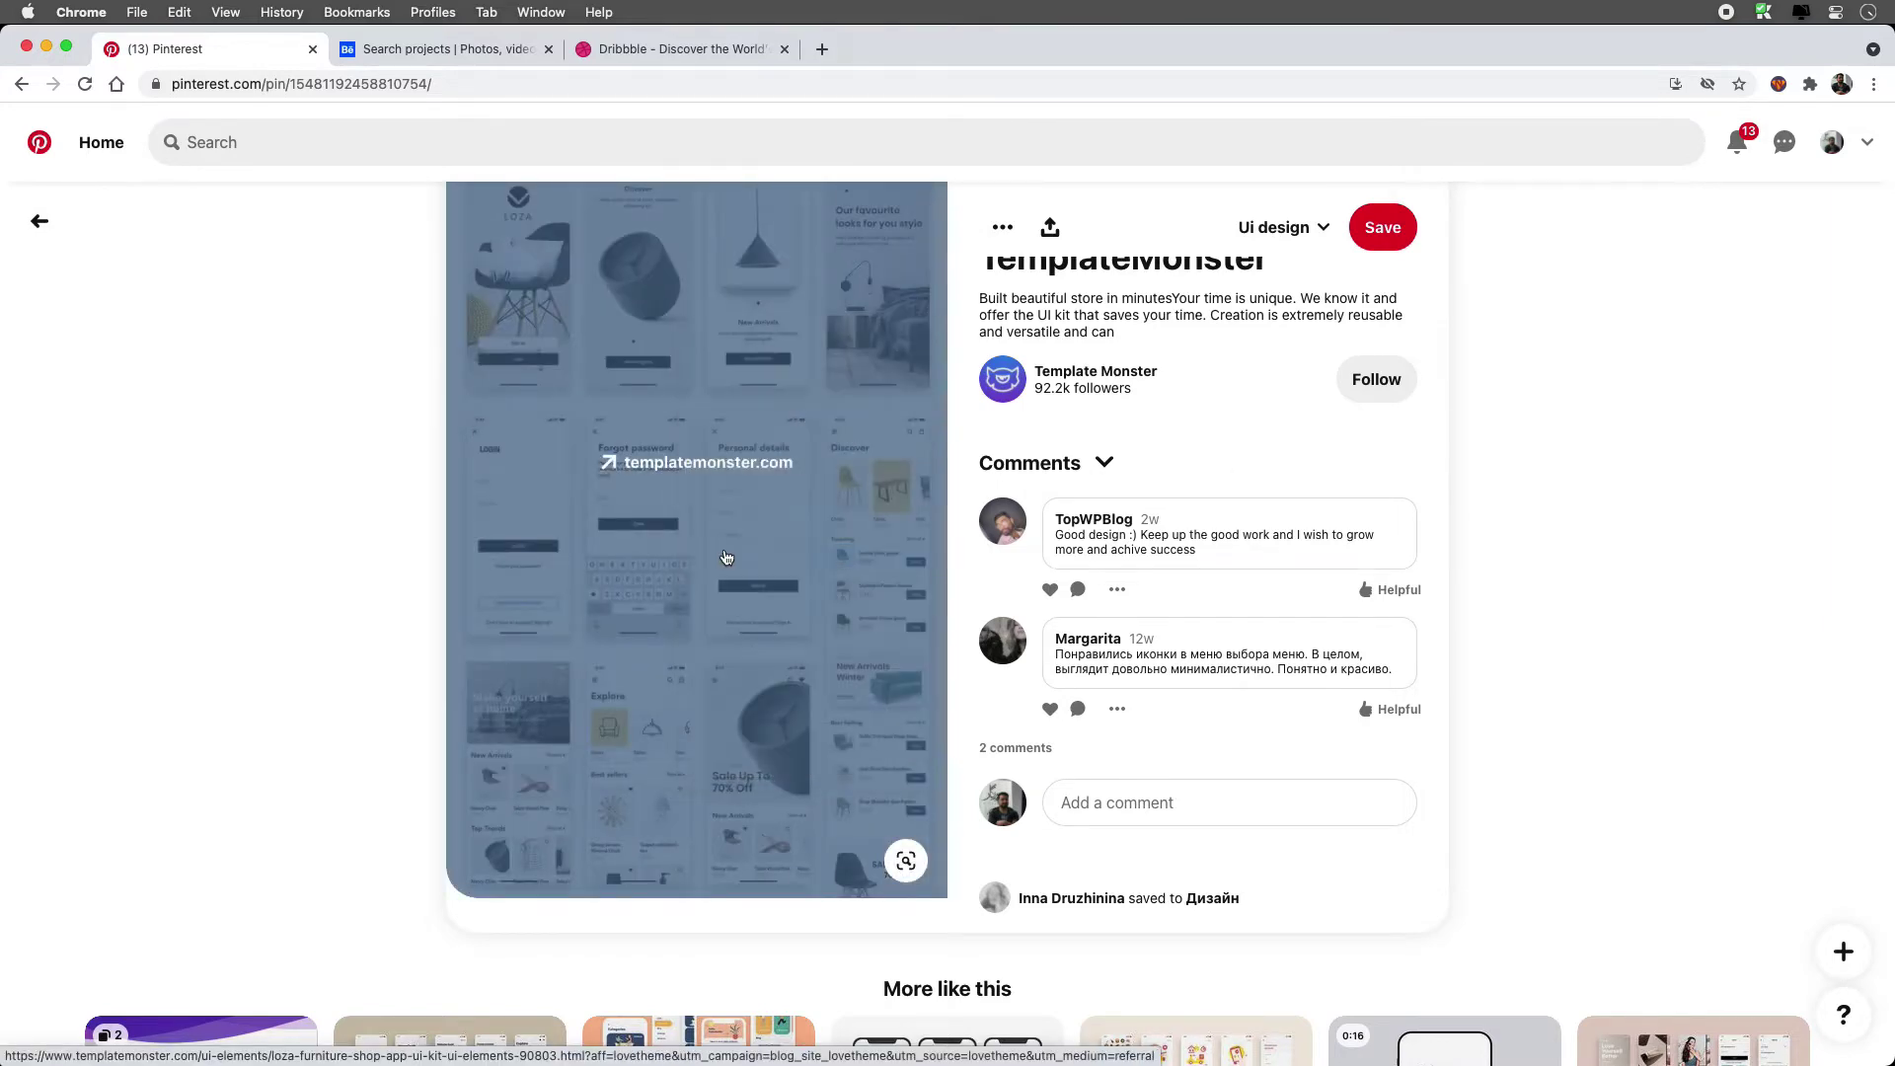
- Paste the copied image into the XD moodboard, scale it to about 318 by 553 and place it in the artboard's upper-left corner
key(super+Tab)
key(super+v)
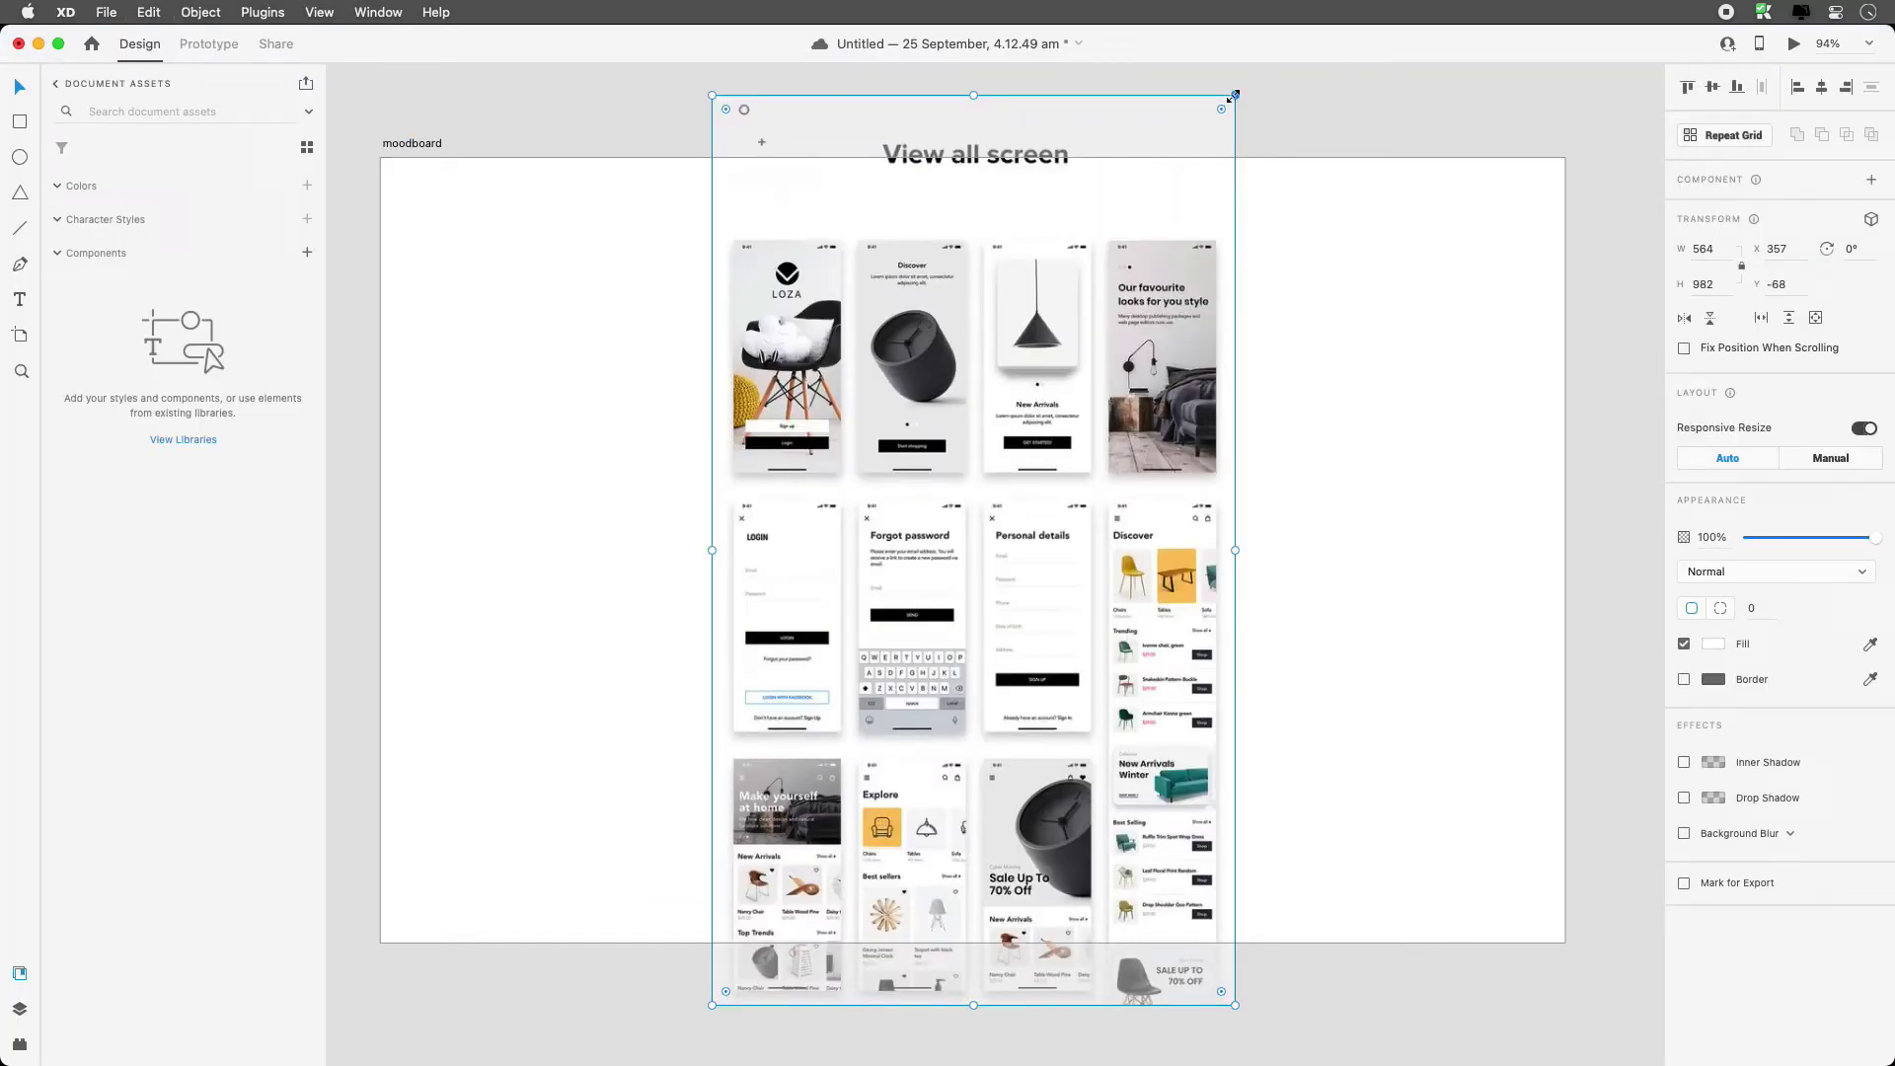
drag(1233, 96, 1003, 500)
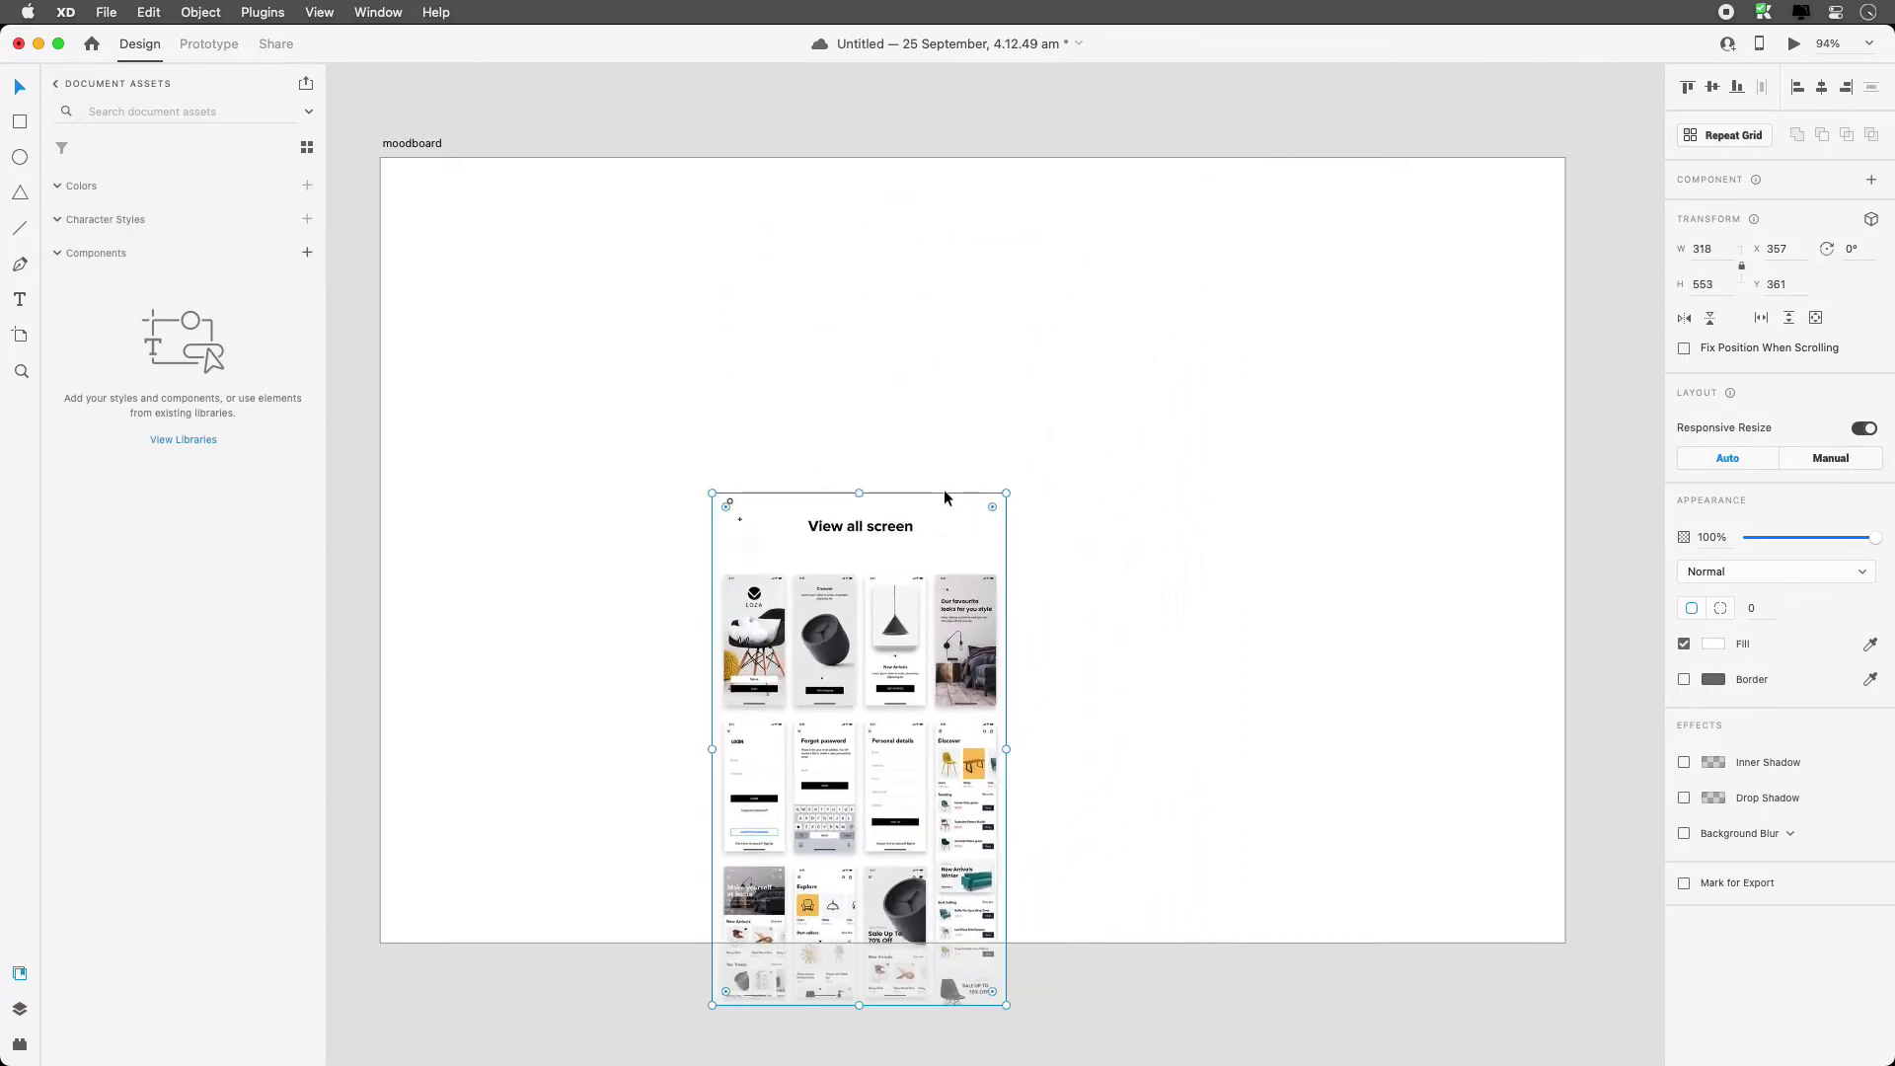
drag(786, 748, 470, 435)
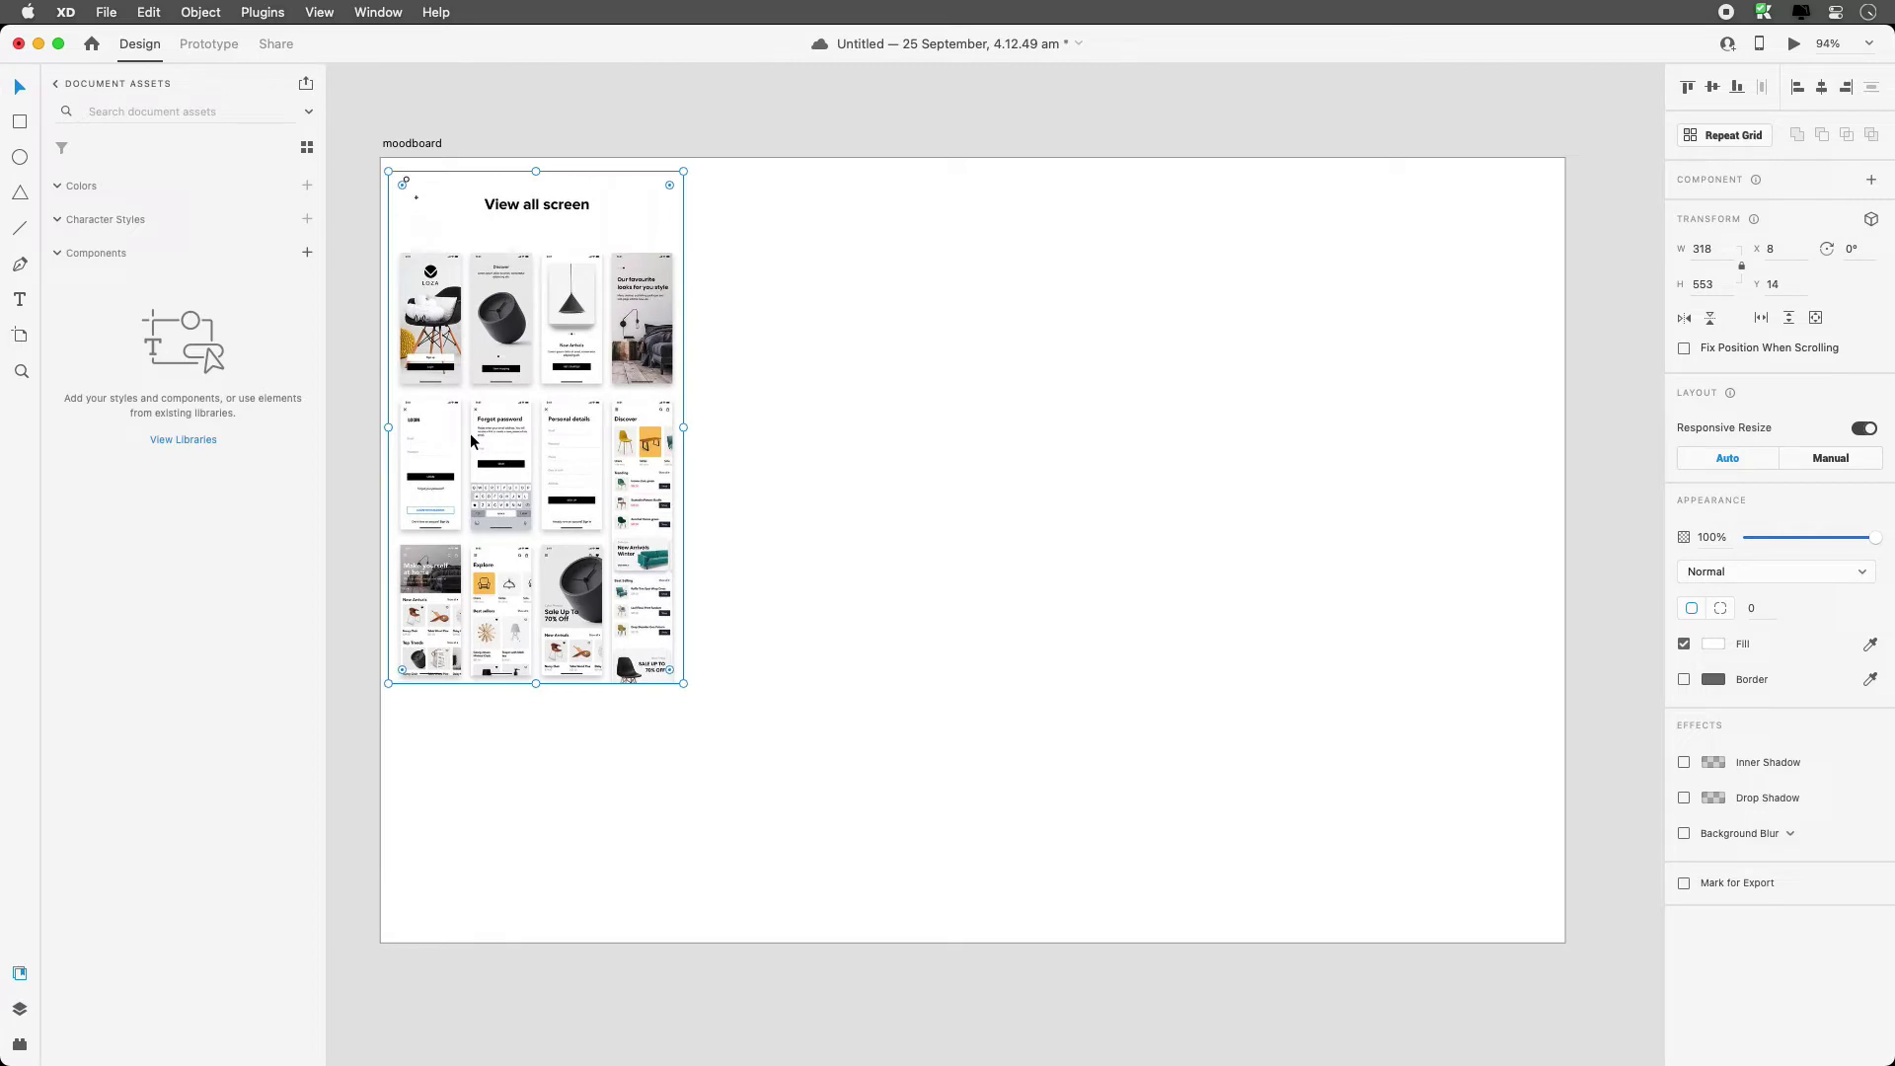
- Switch back to Chrome and search Behance for "shopping app ui"
key(super+Tab)
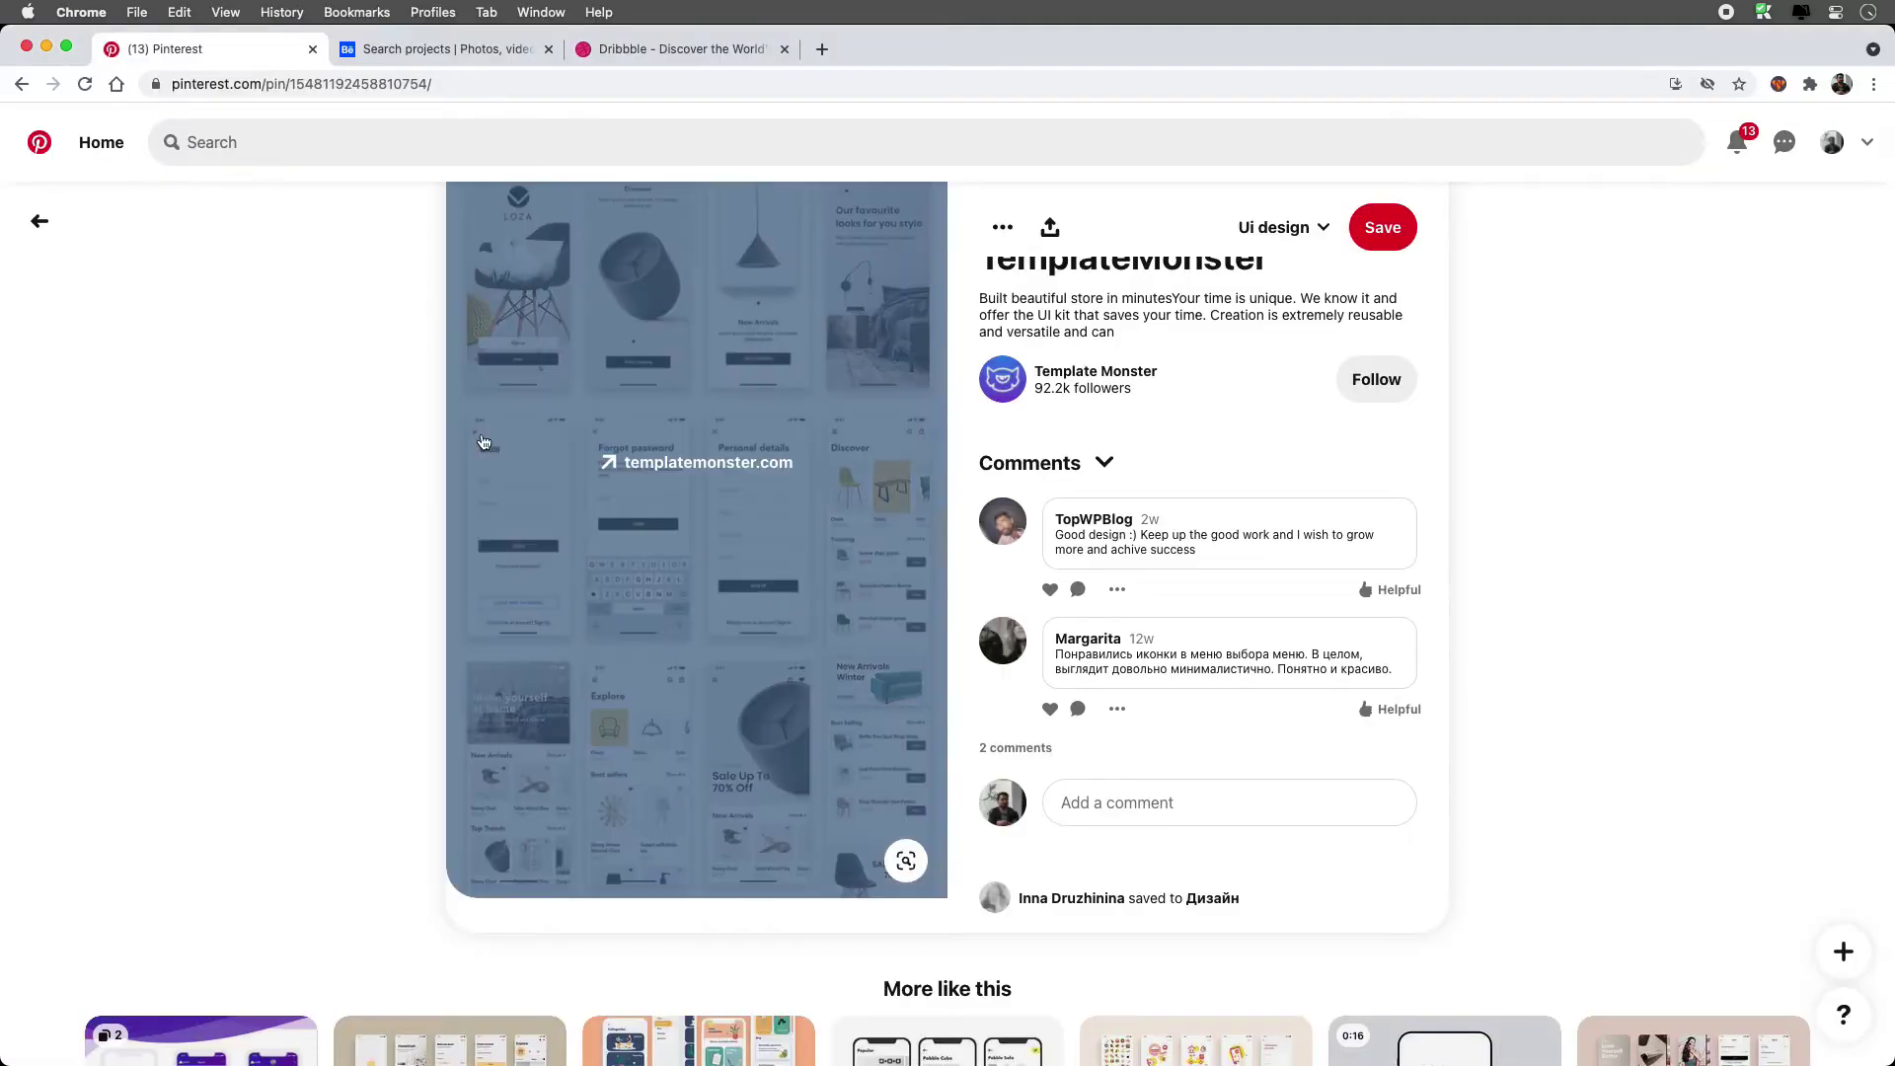
click(420, 56)
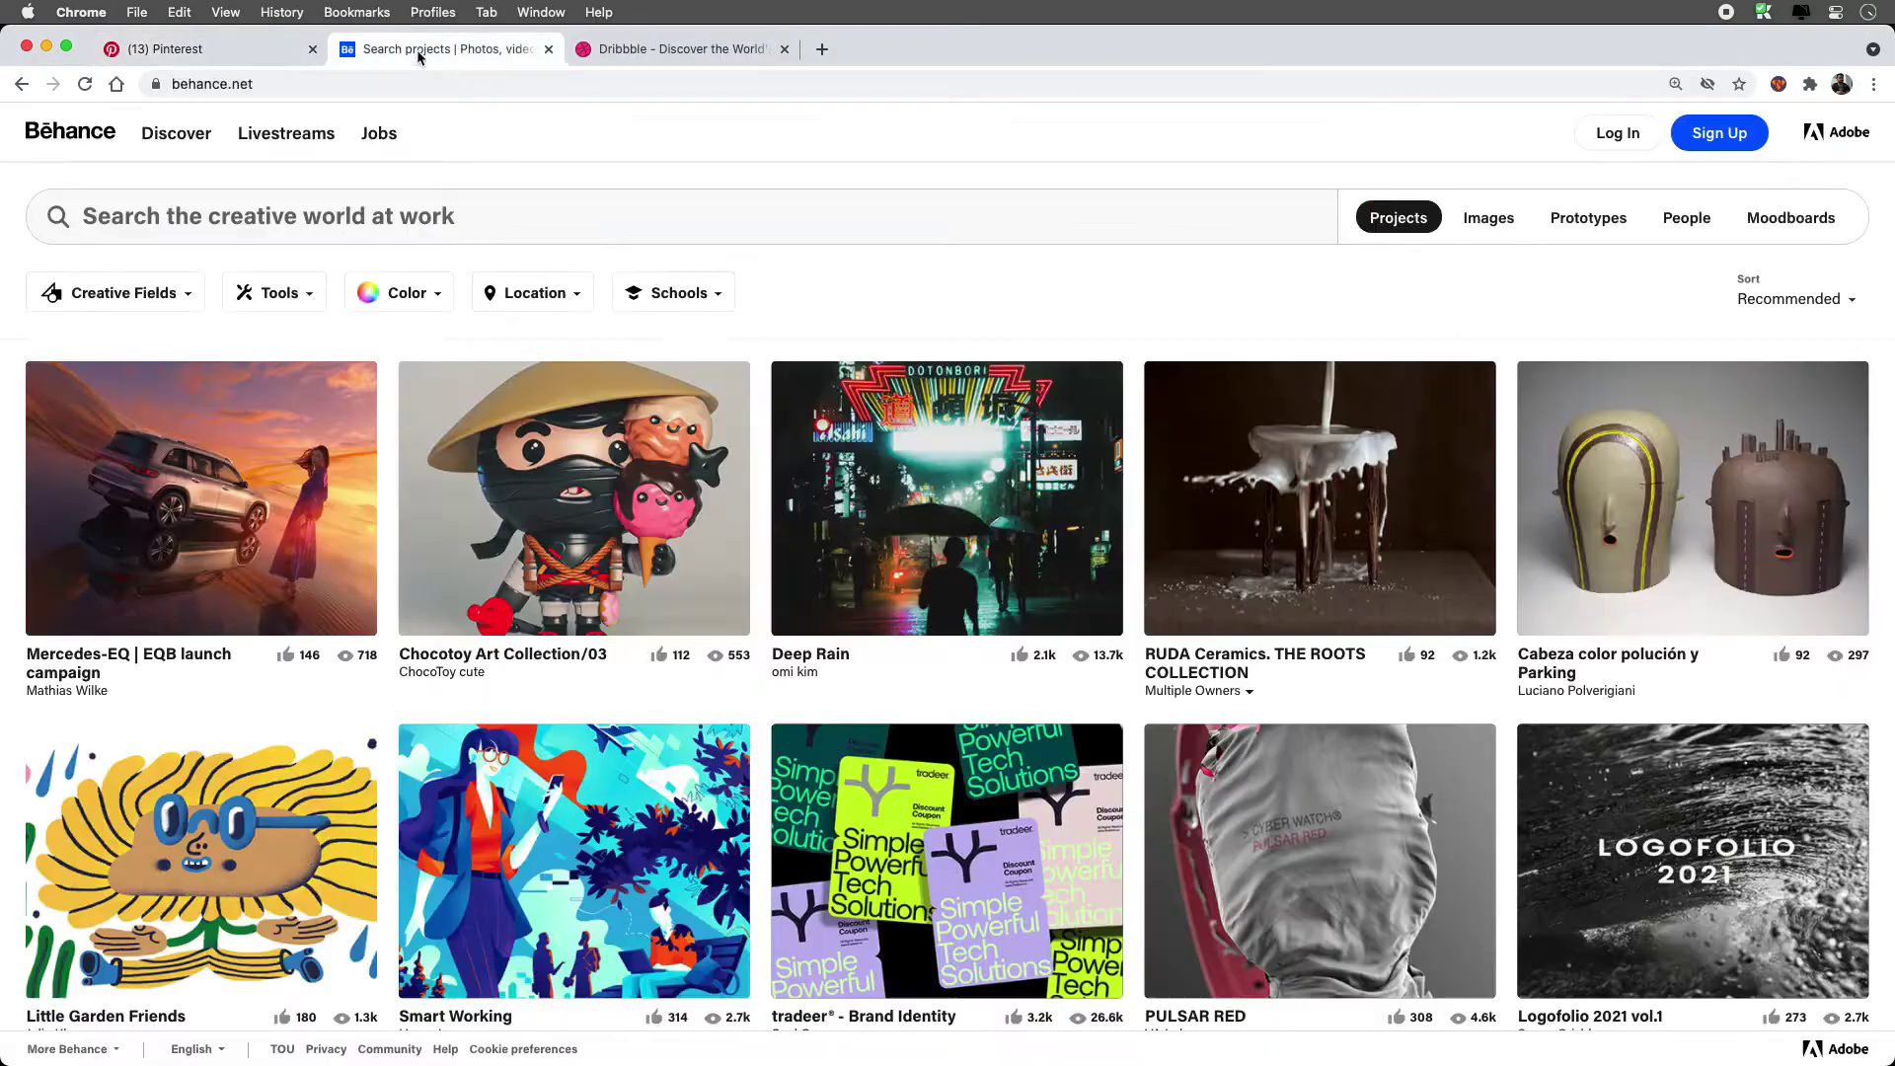
click(401, 204)
text(shop)
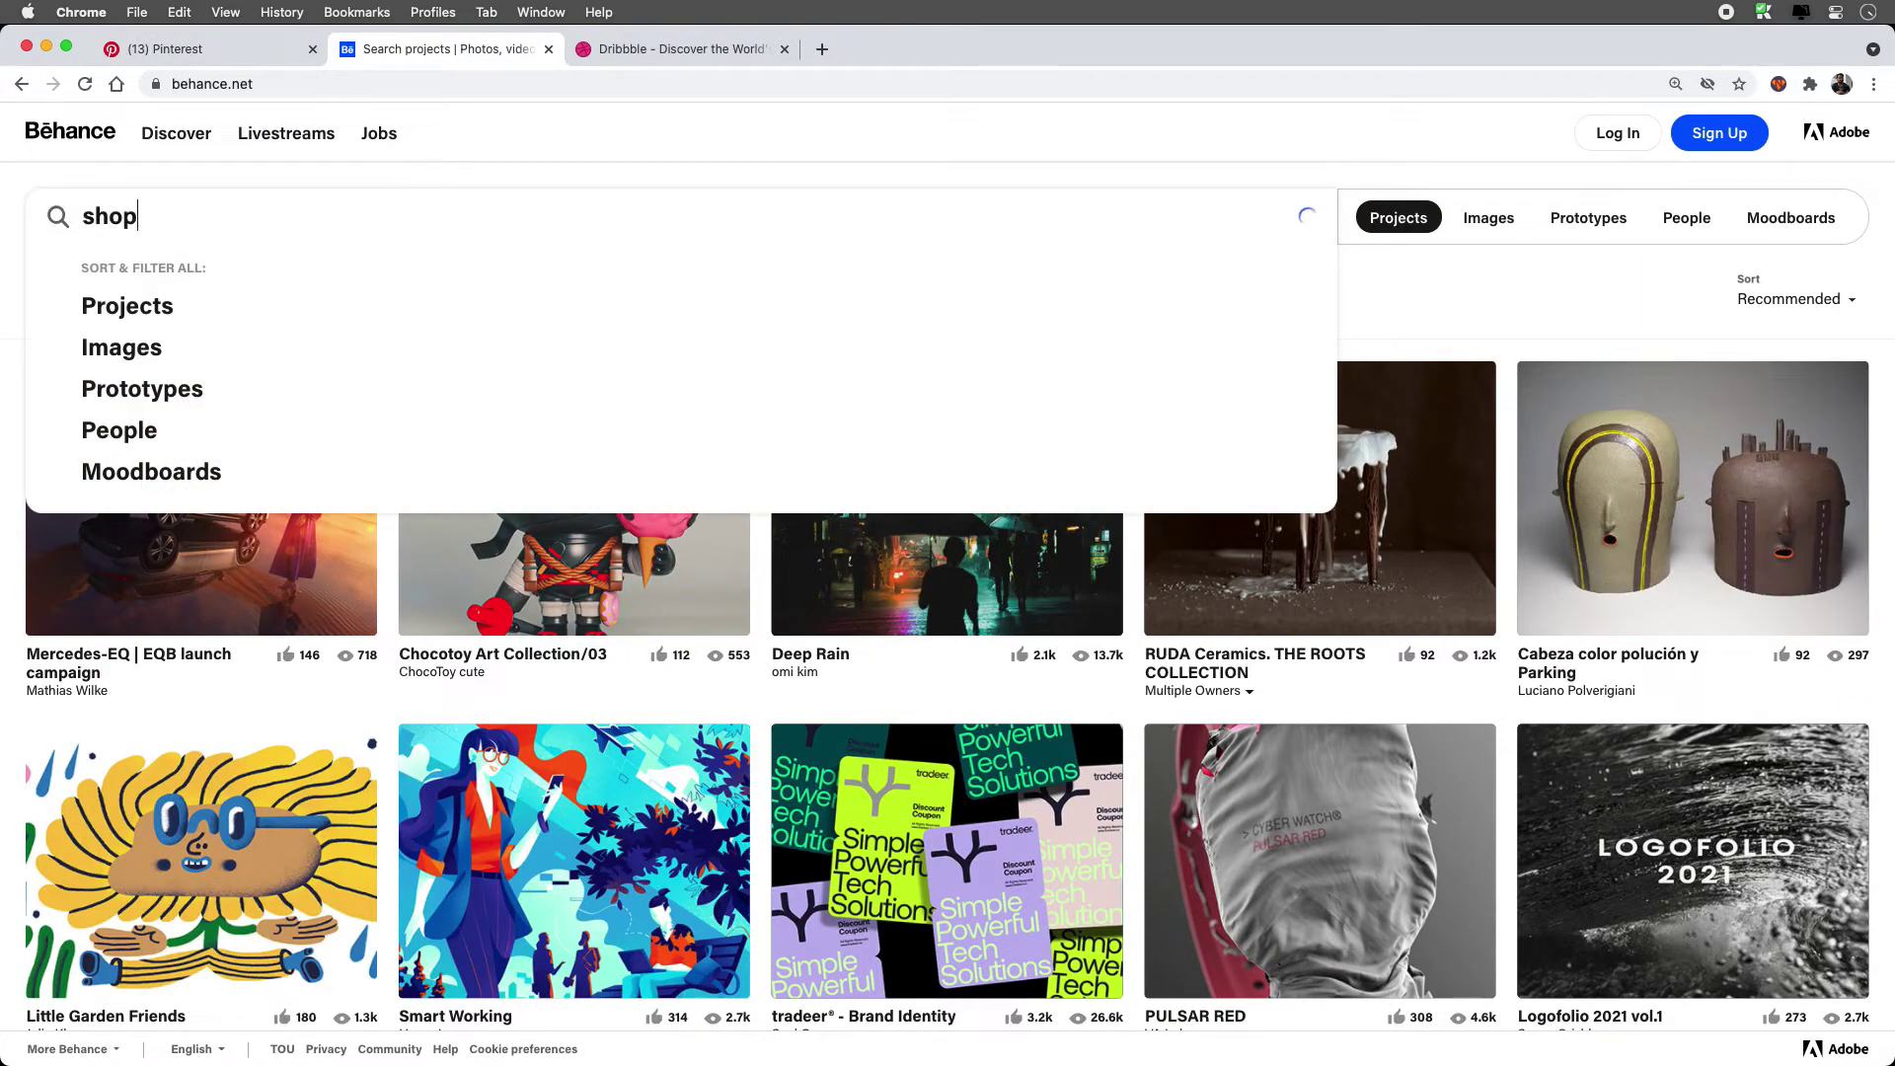
text(ping app ui)
key(Return)
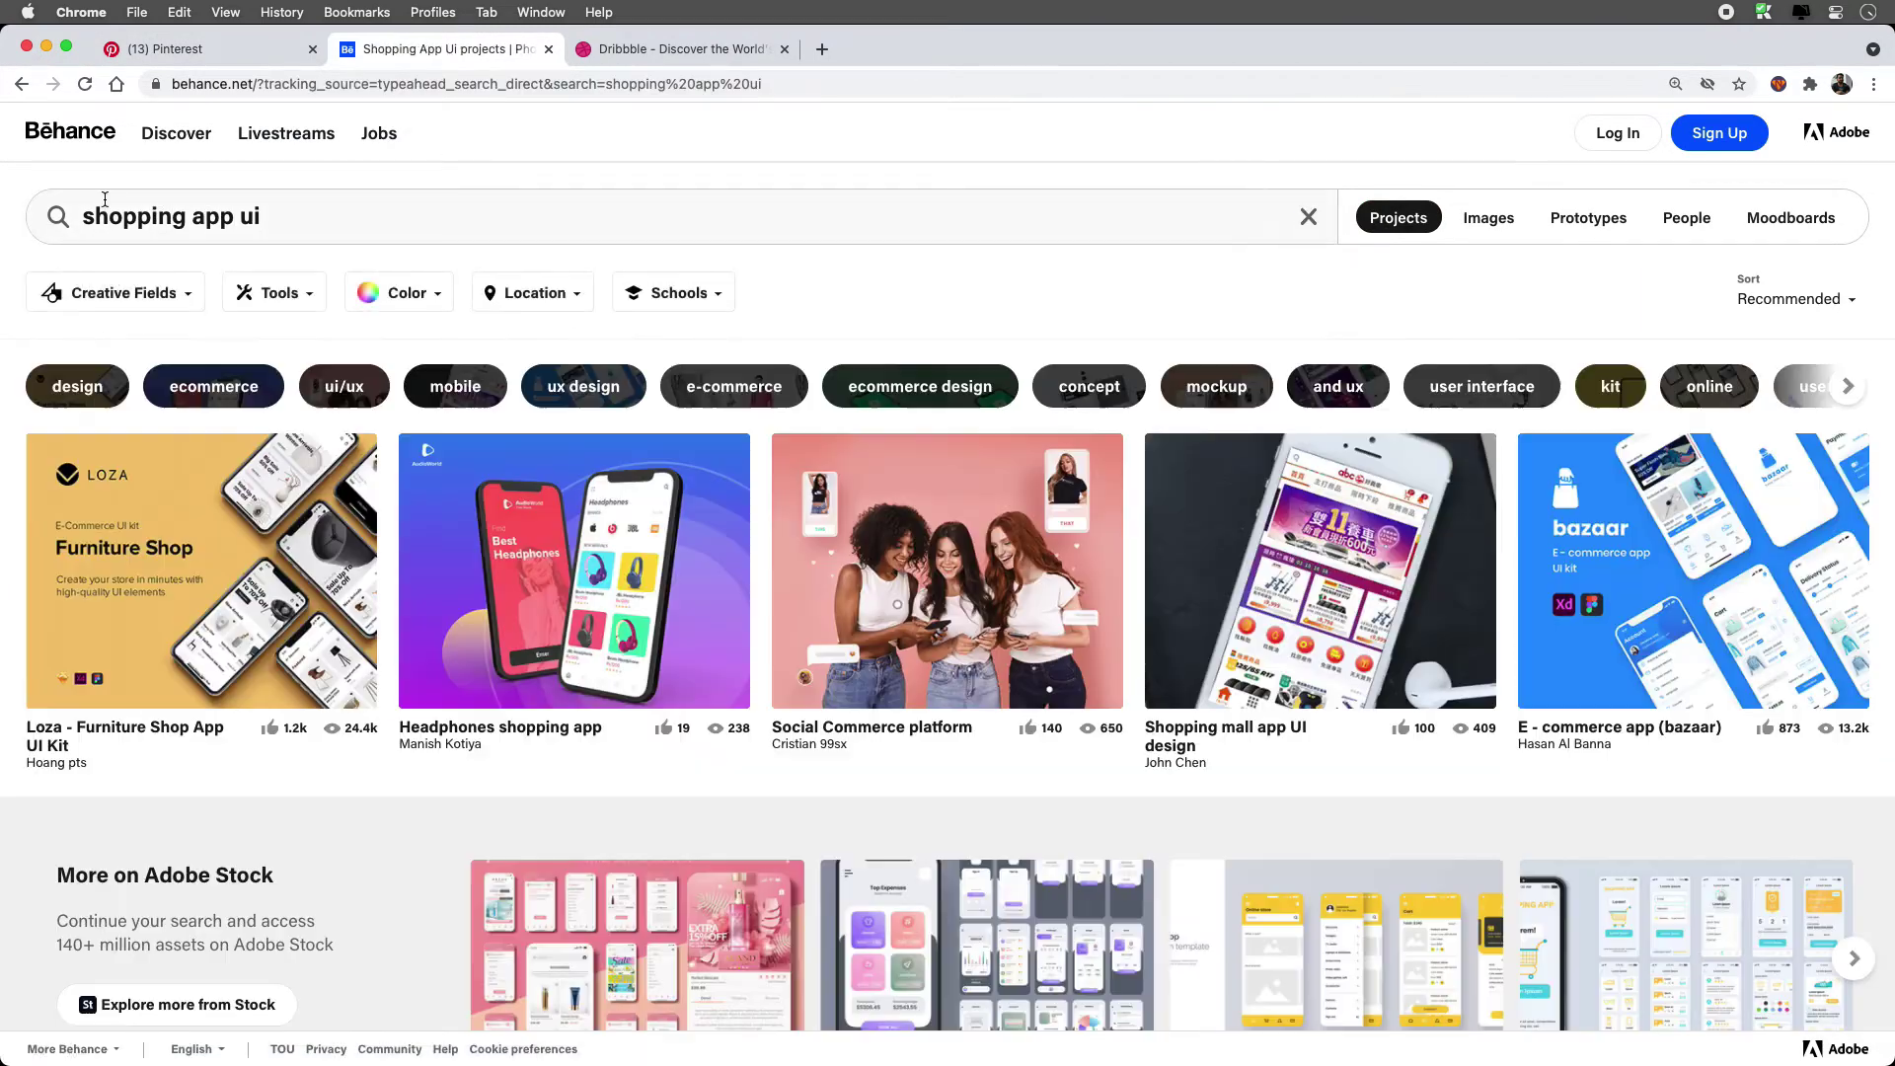
- Change the Behance search to the suggested query "e commerce app ui design"
double_click(111, 210)
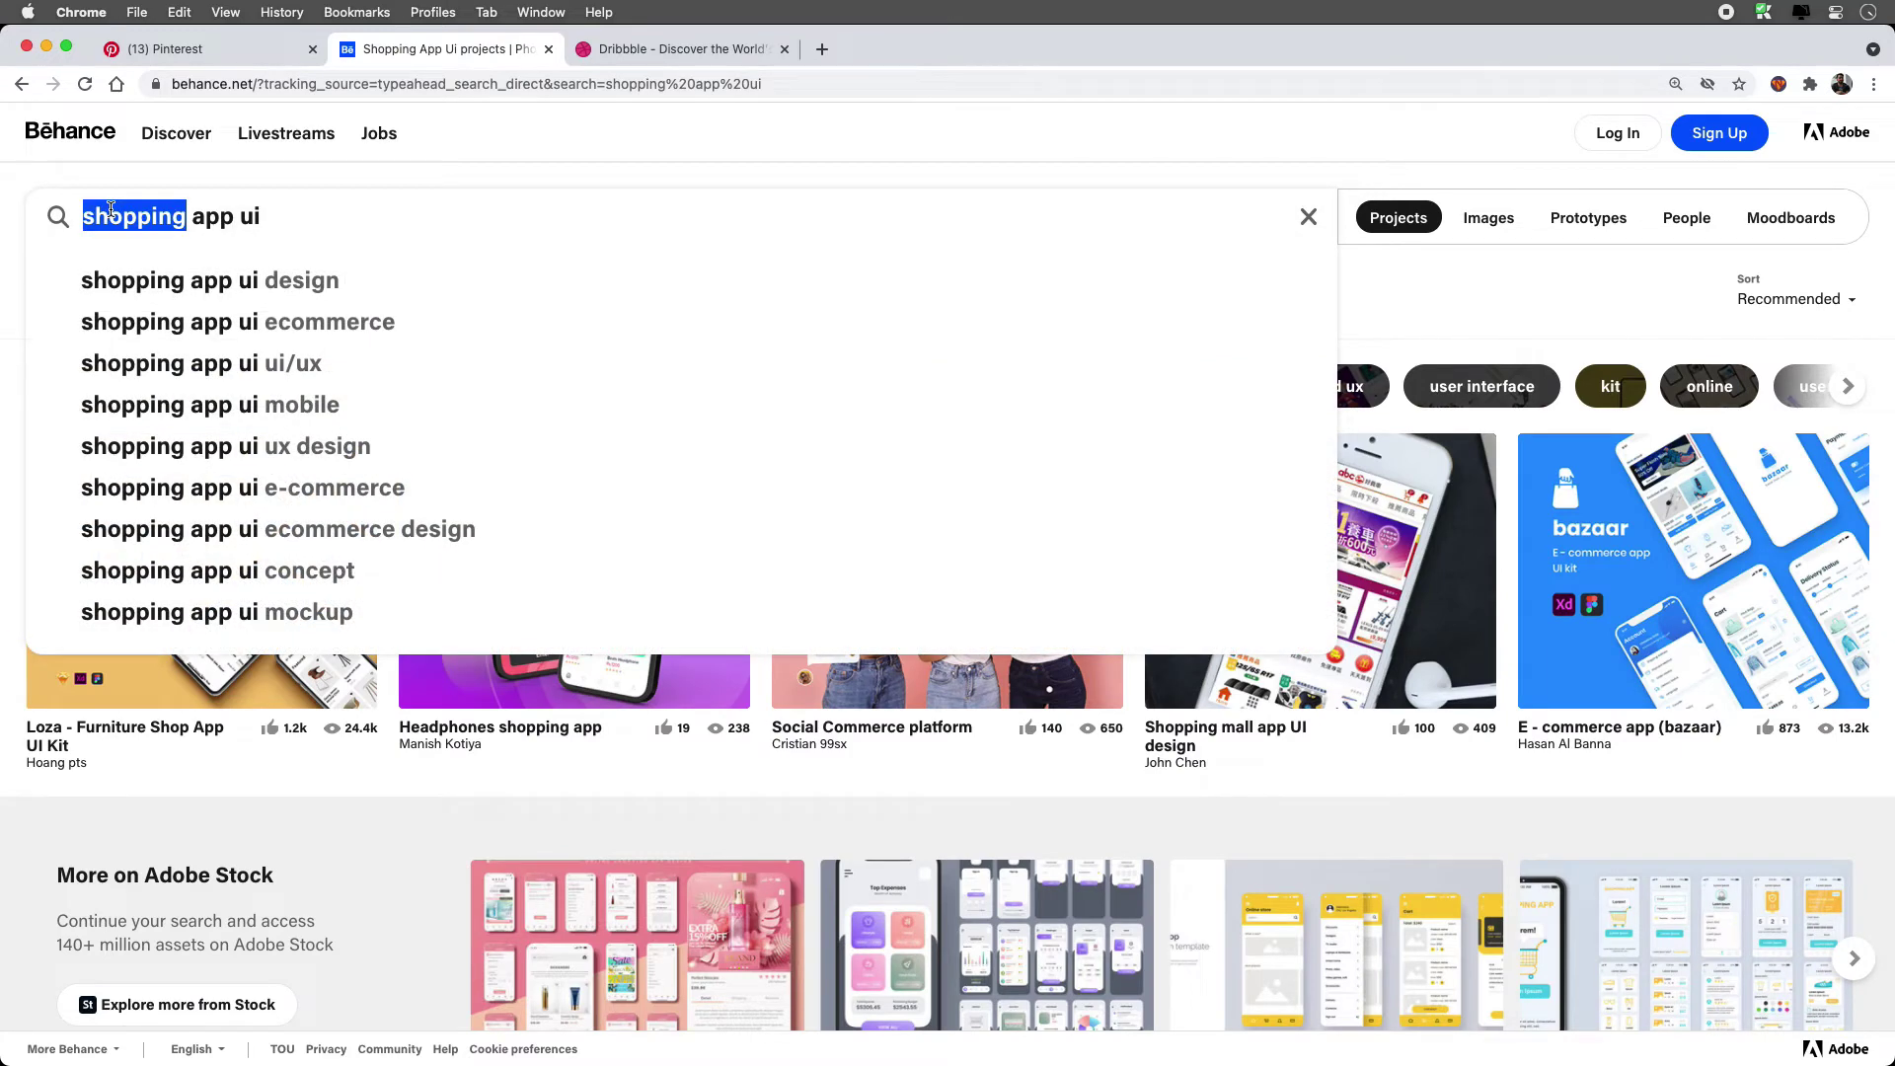
text(e commerc)
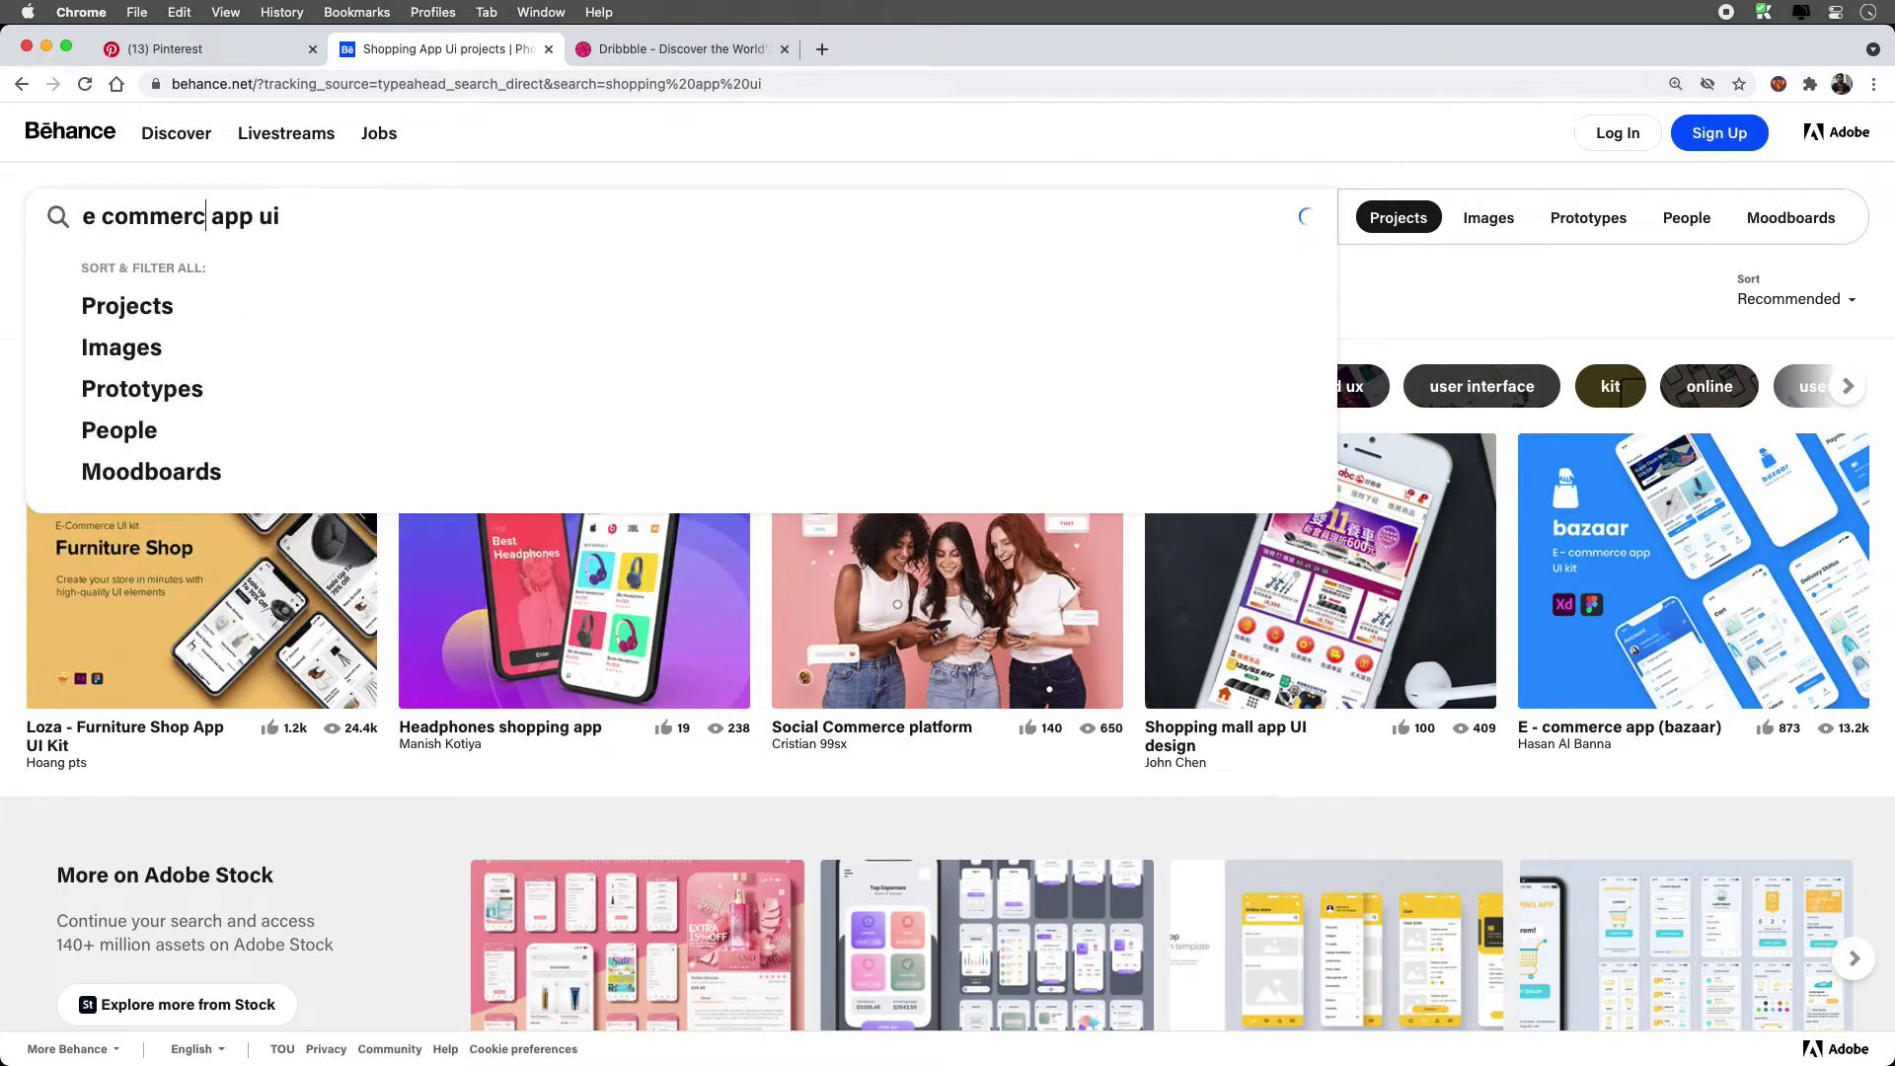
text(e)
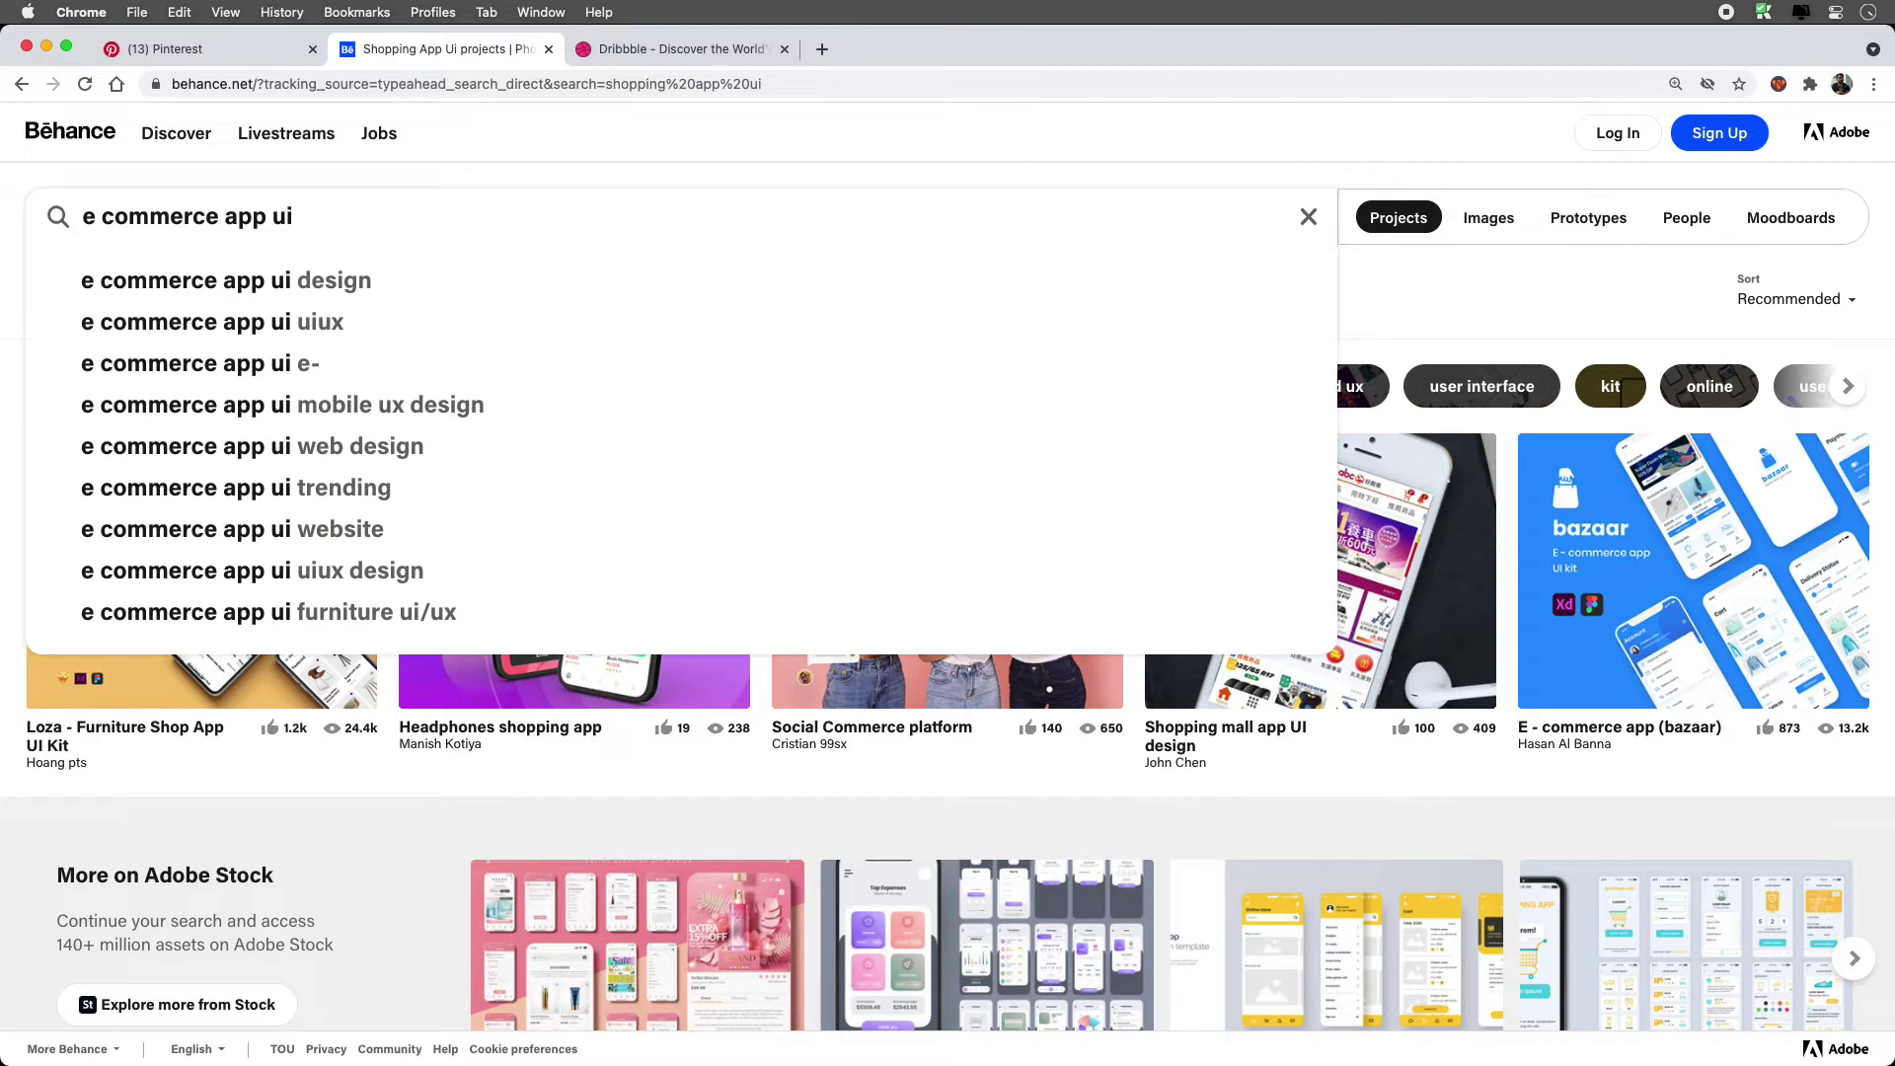
click(202, 289)
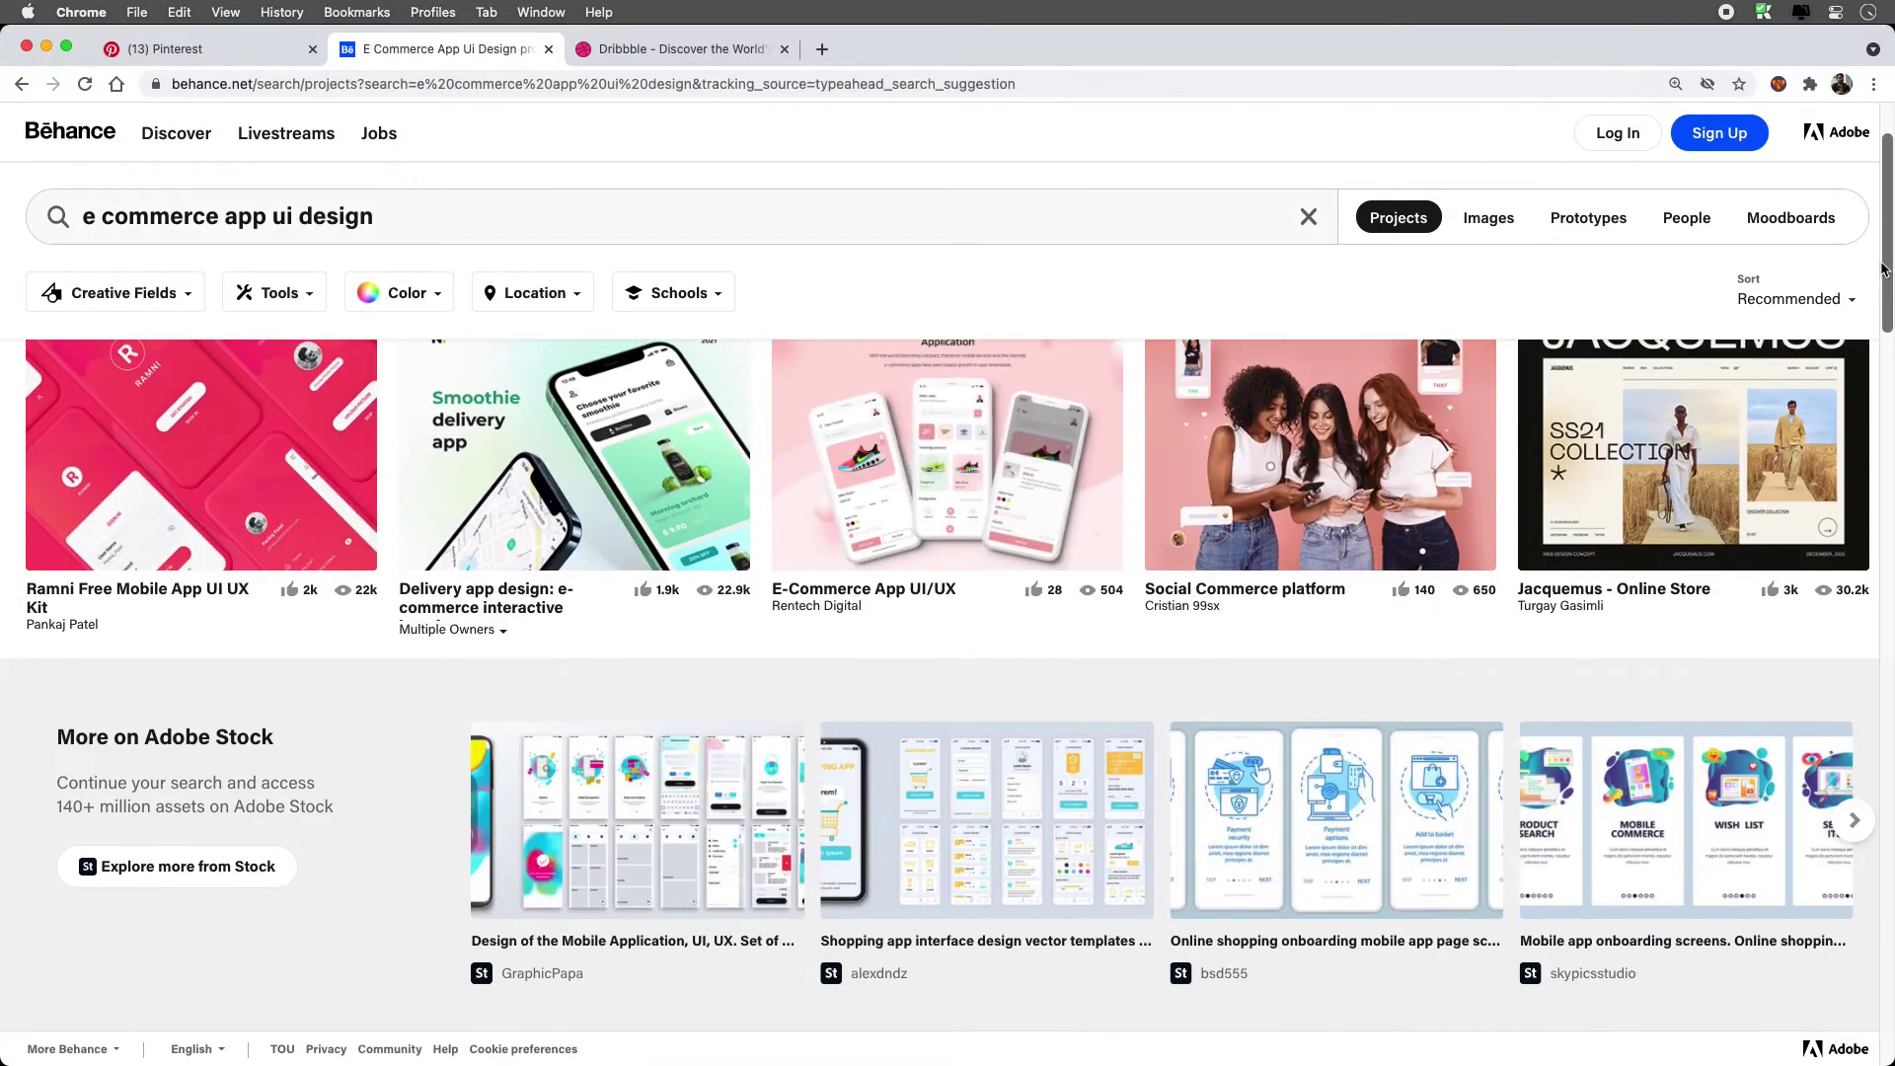
- Browse the Behance results and open the "E-commerce Clothing App" project
scroll(1882, 268, down, 3)
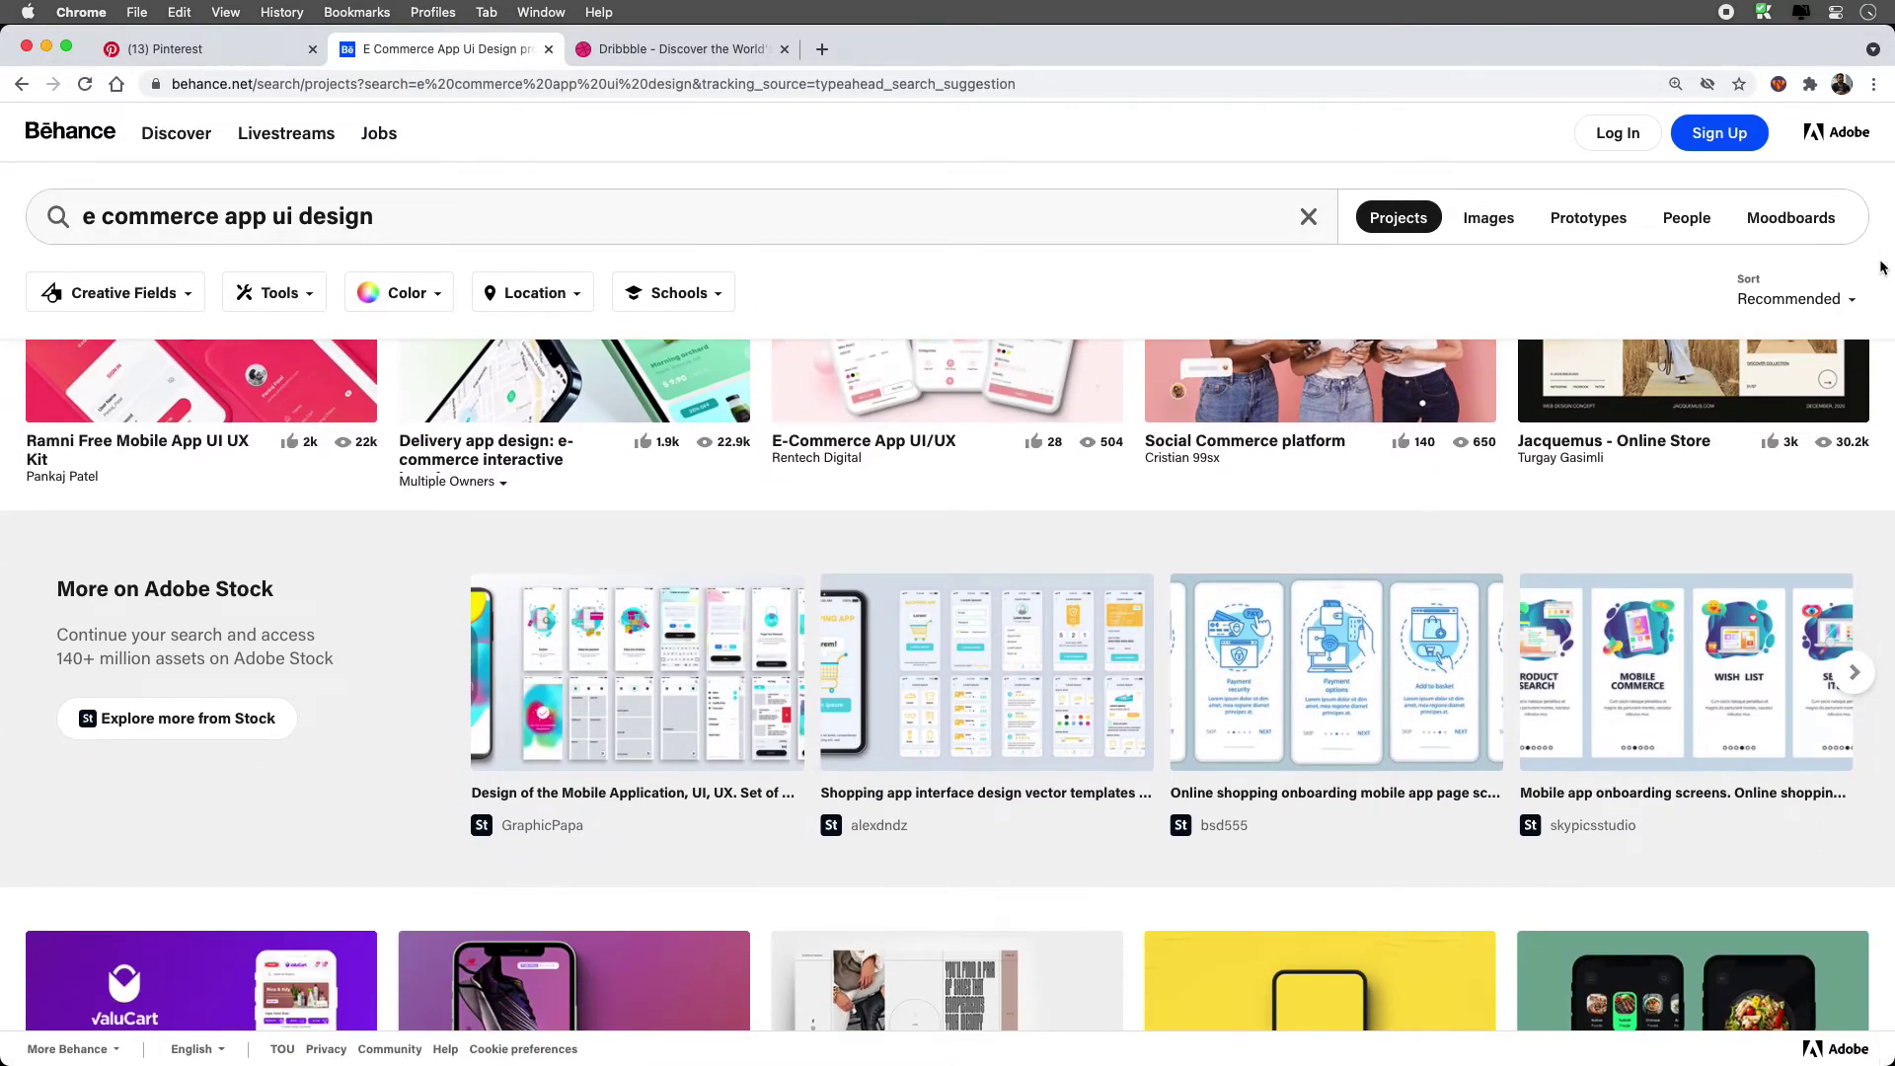
scroll(1882, 268, down, 5)
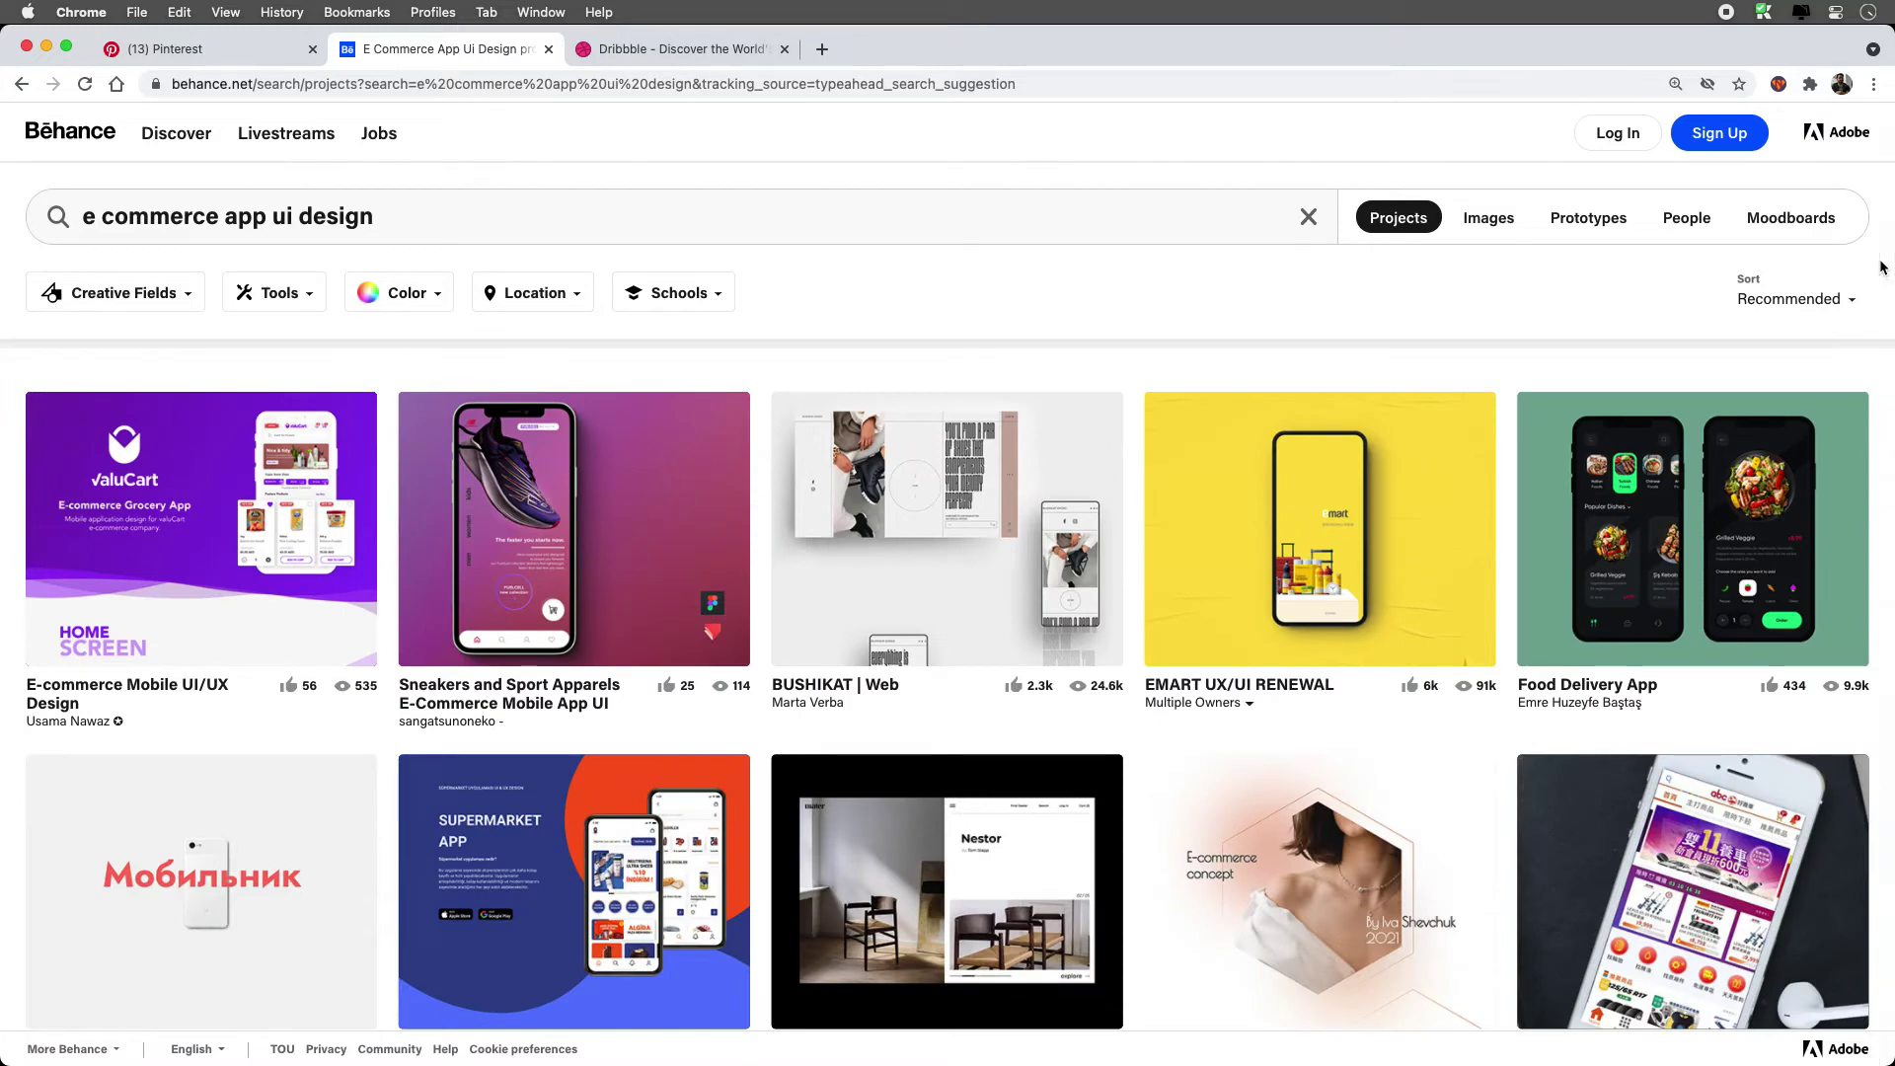
scroll(1882, 268, down, 3)
scroll(1881, 268, down, 2)
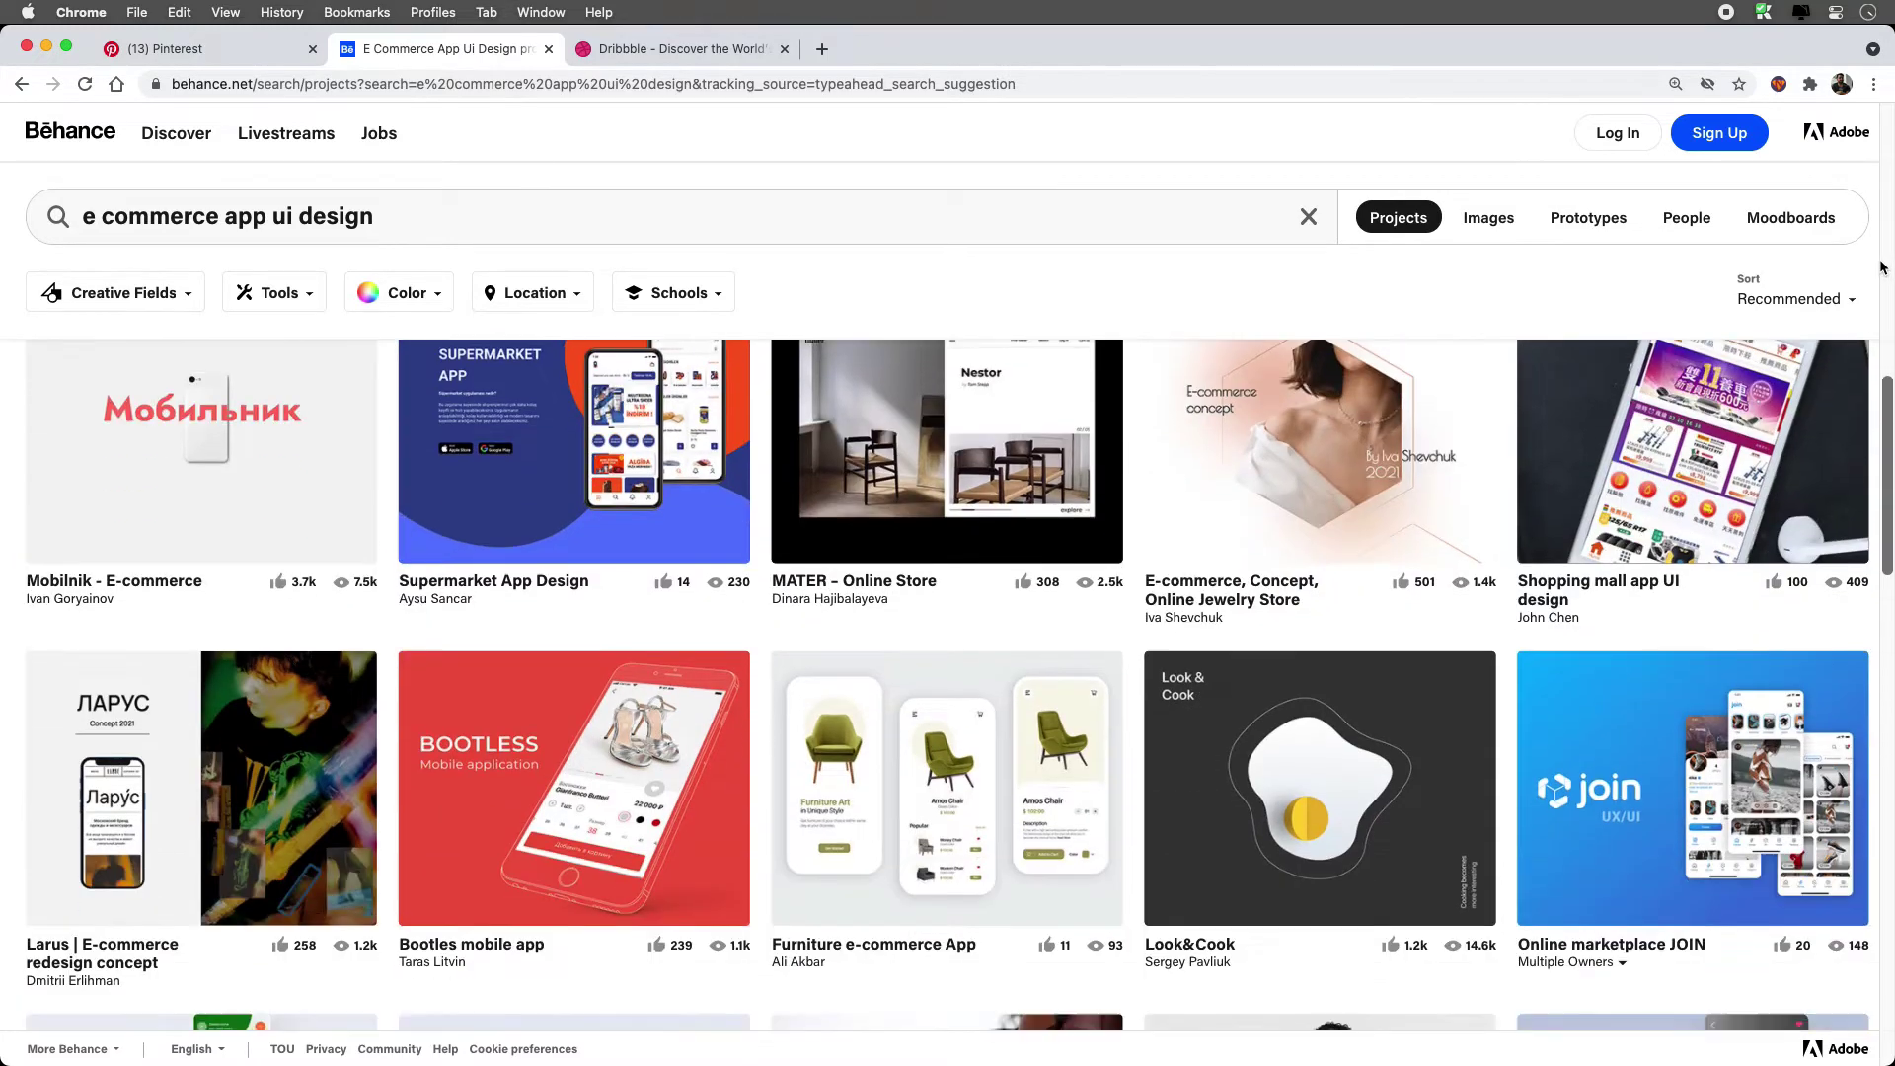
scroll(1882, 268, down, 2)
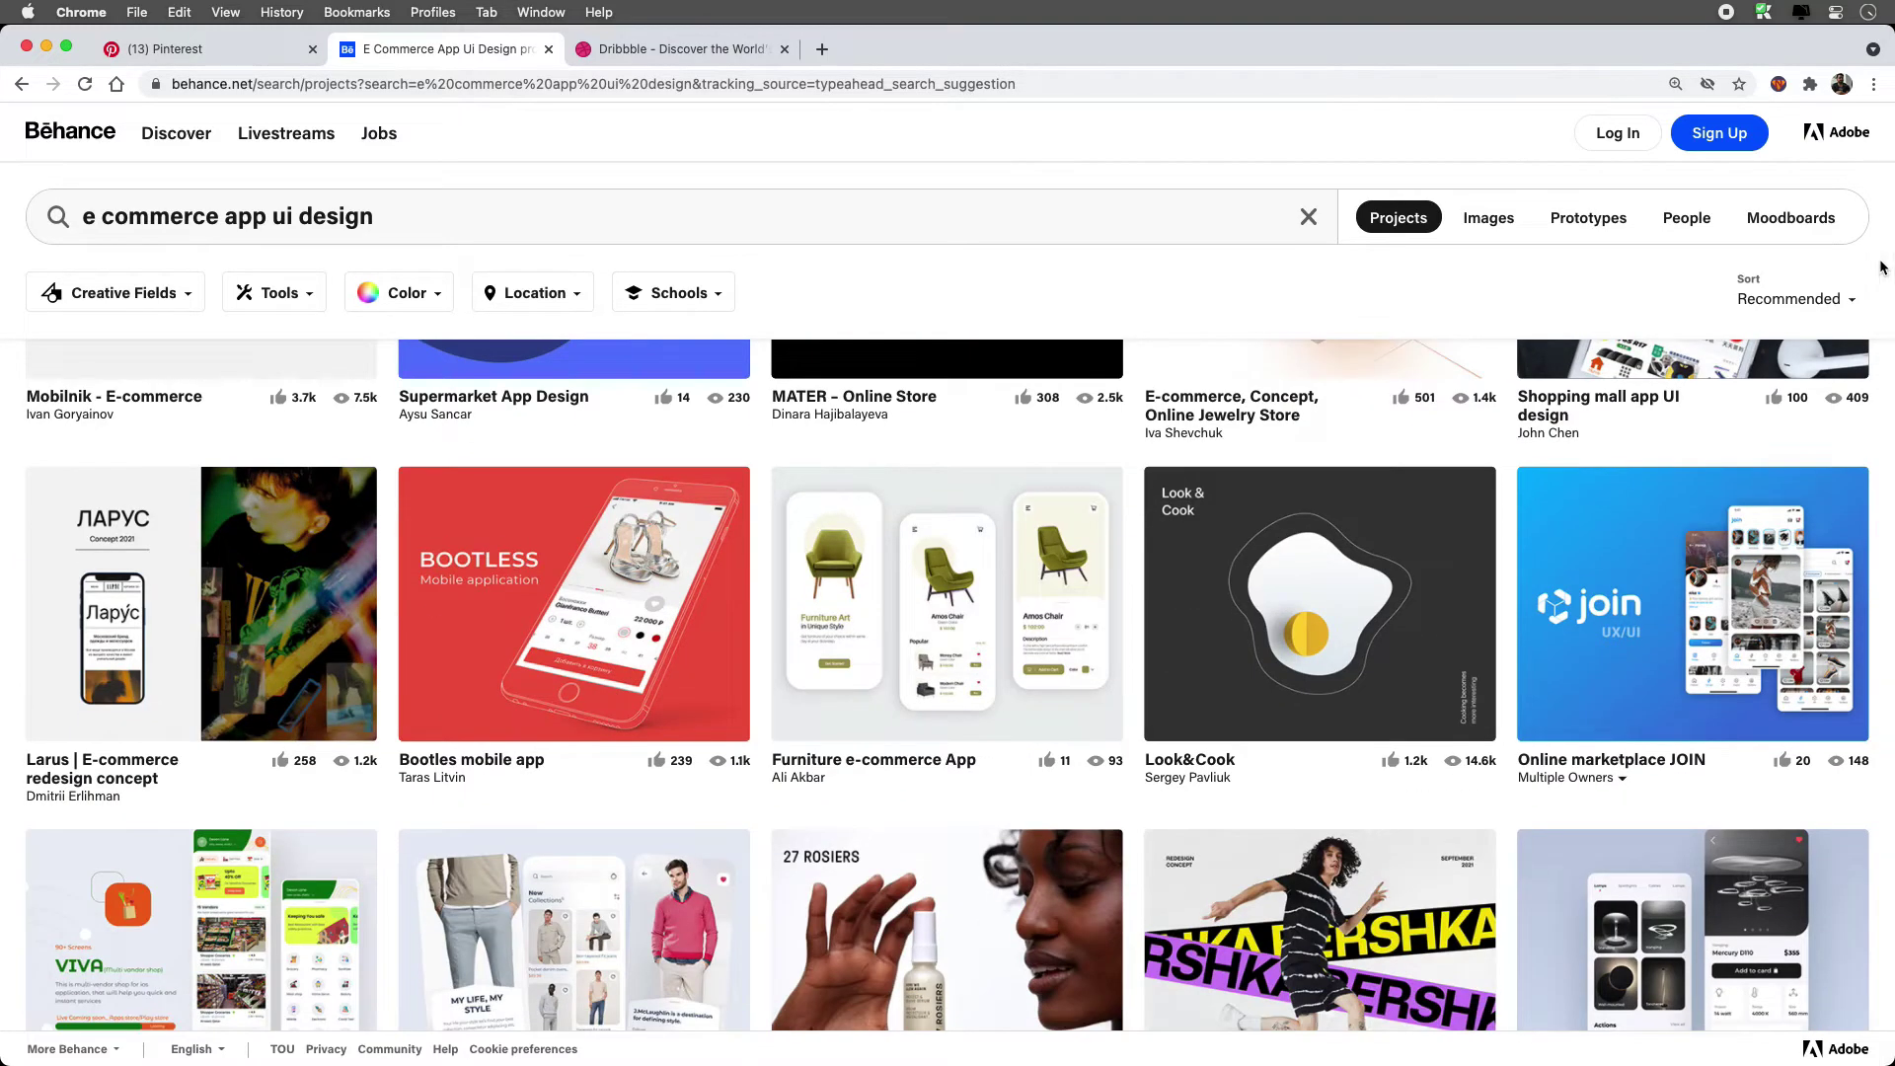
scroll(1882, 268, down, 4)
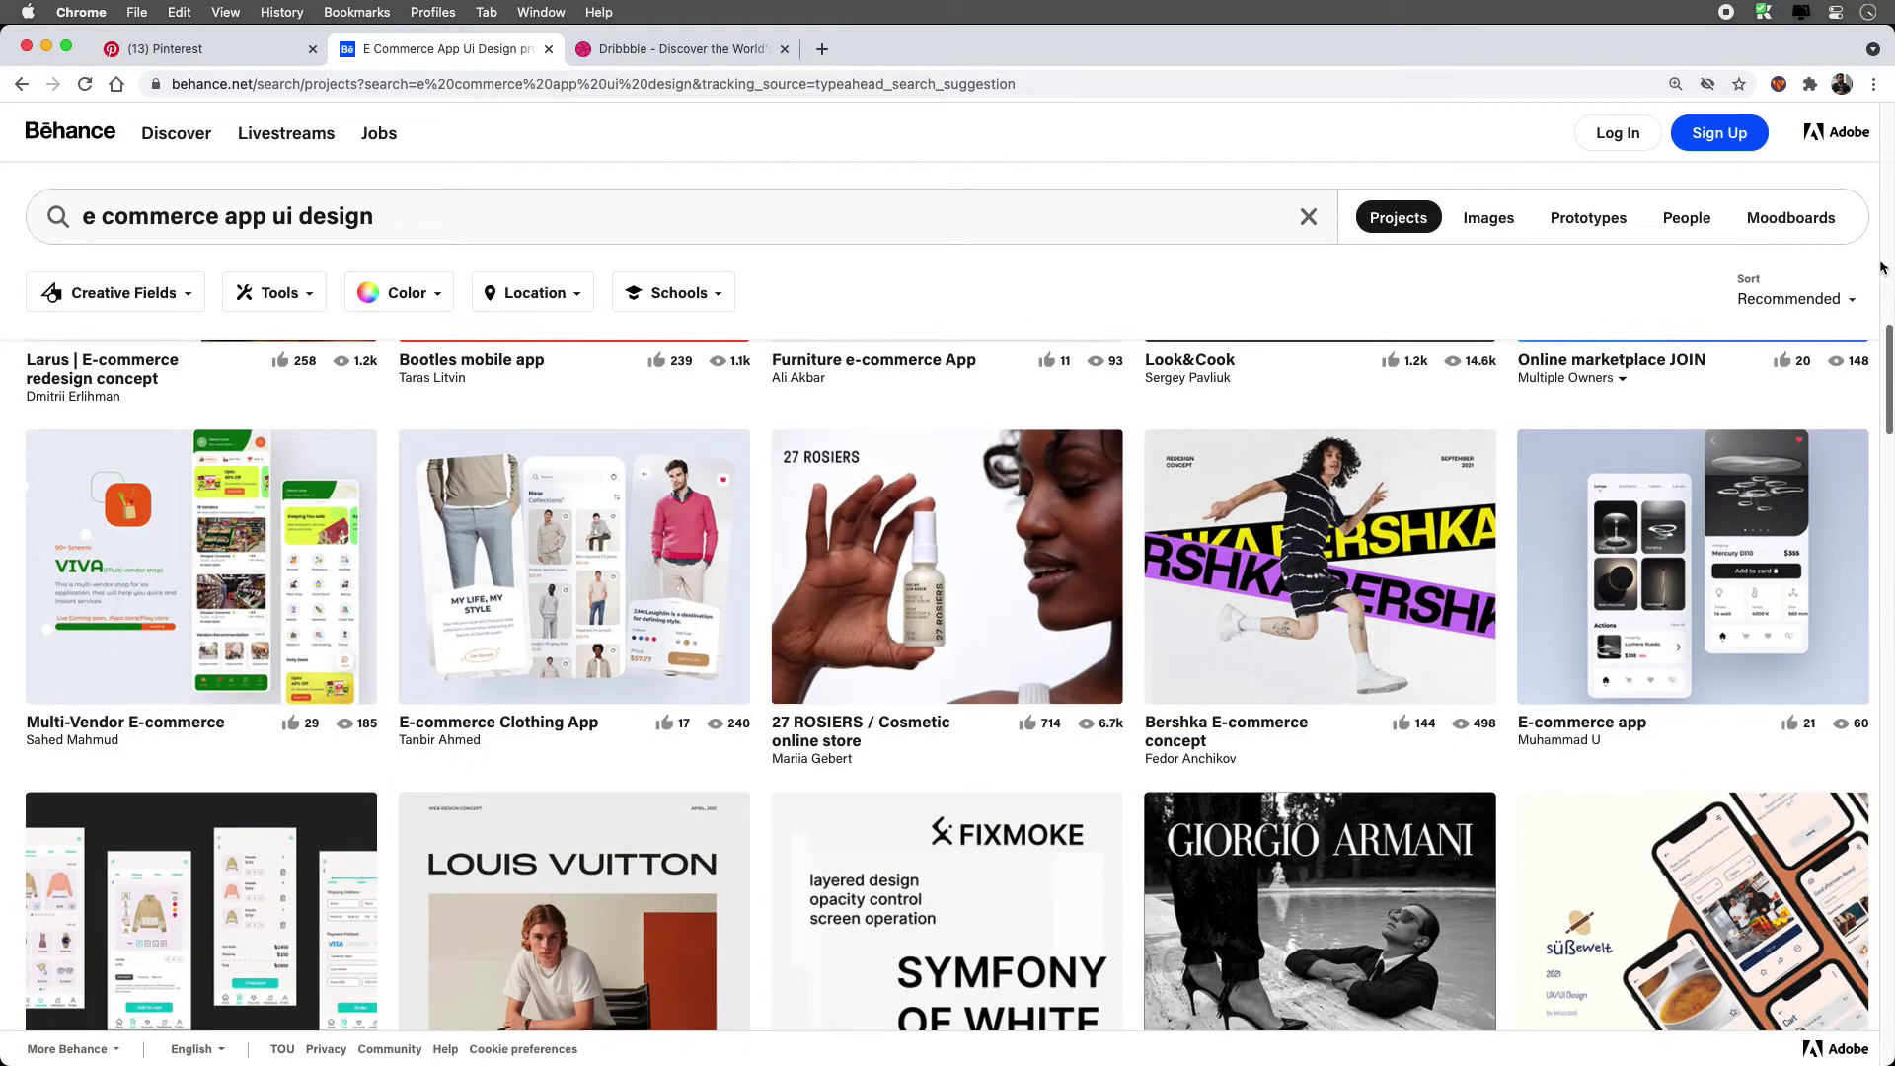
click(544, 551)
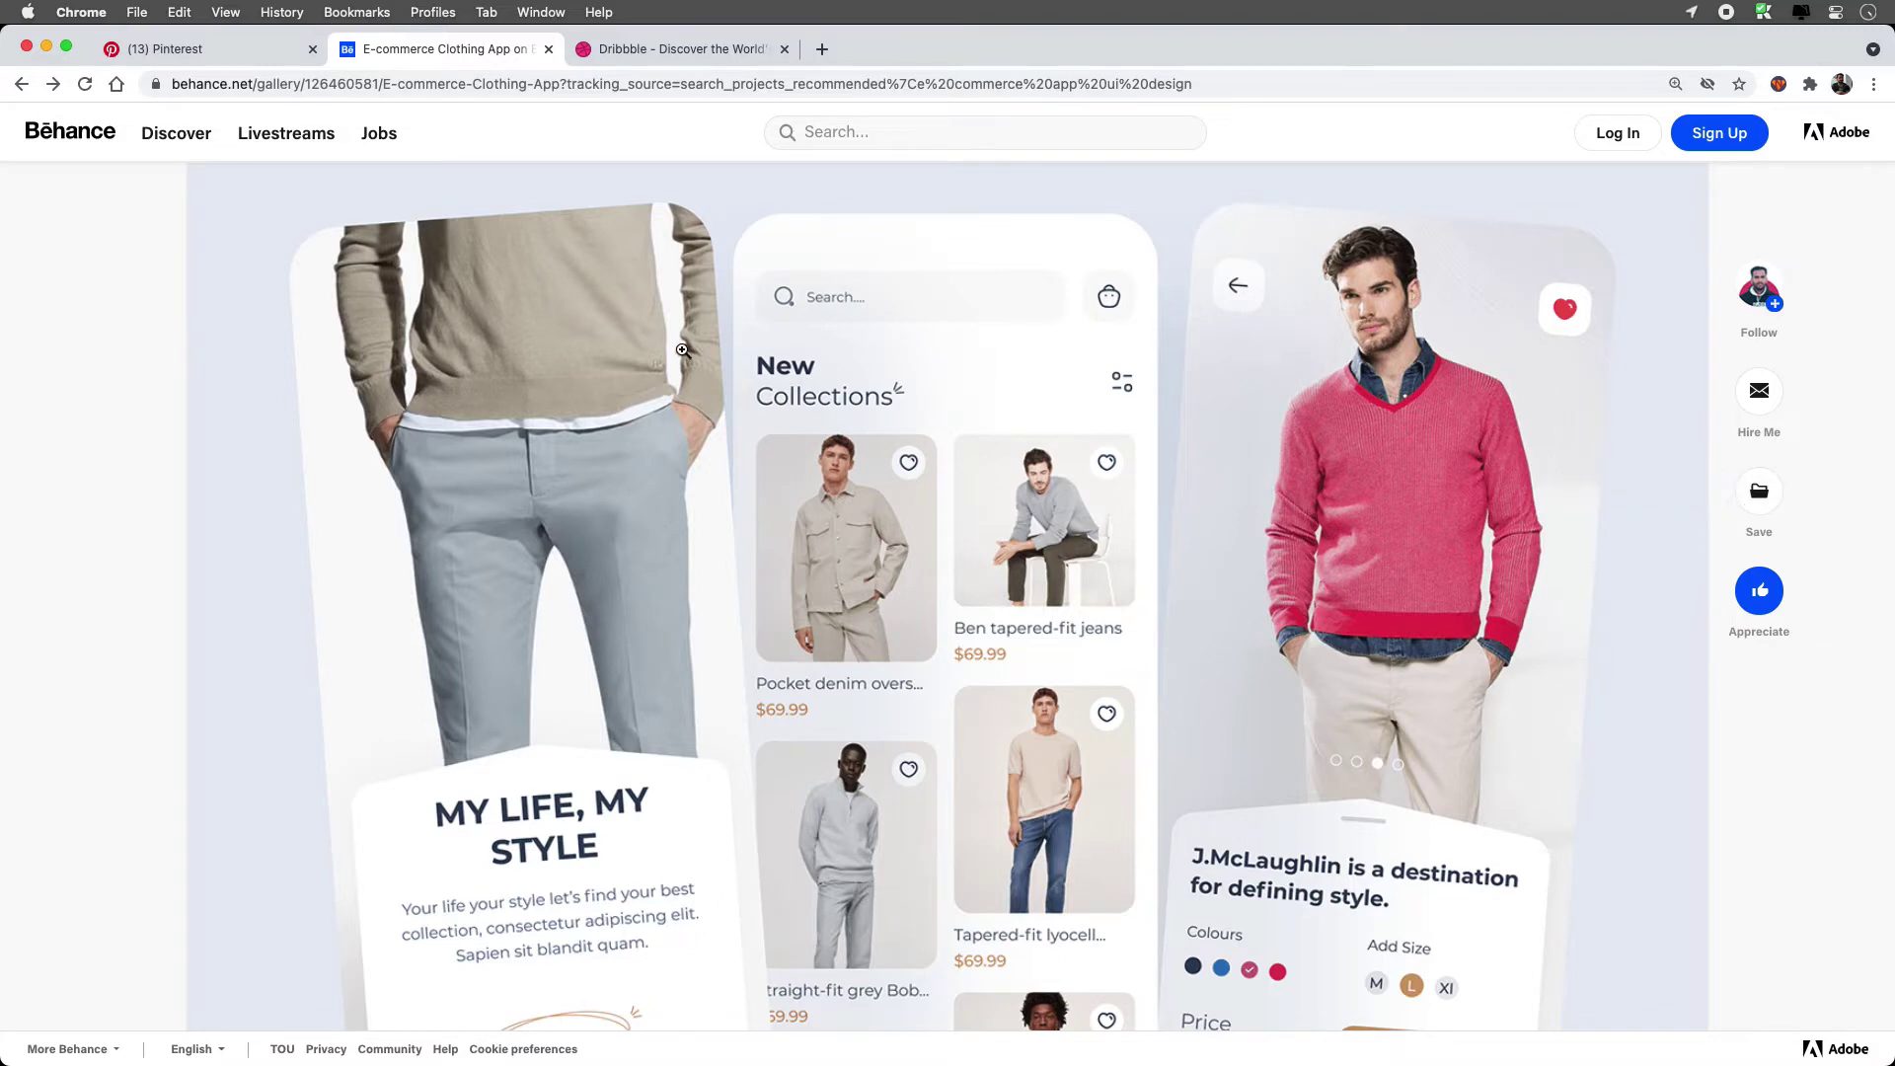
scroll(684, 350, down, 5)
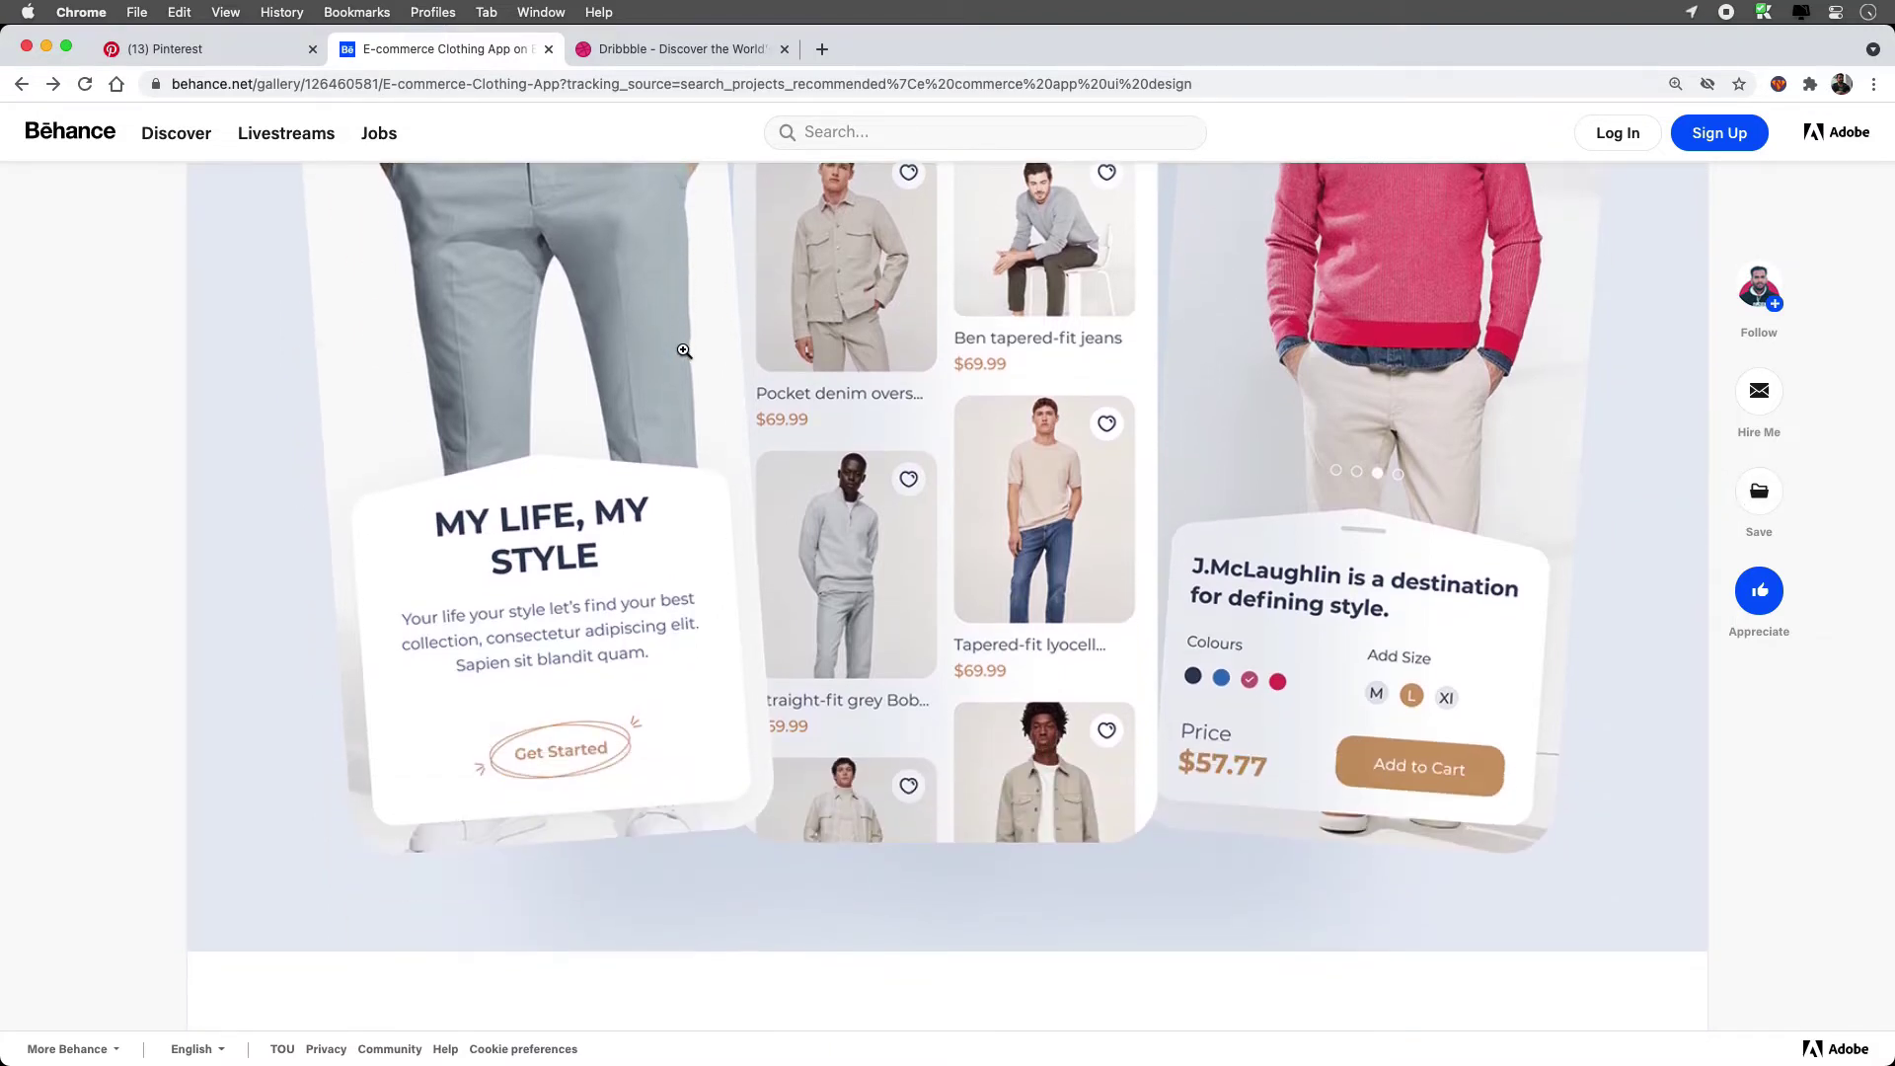
right_click(775, 246)
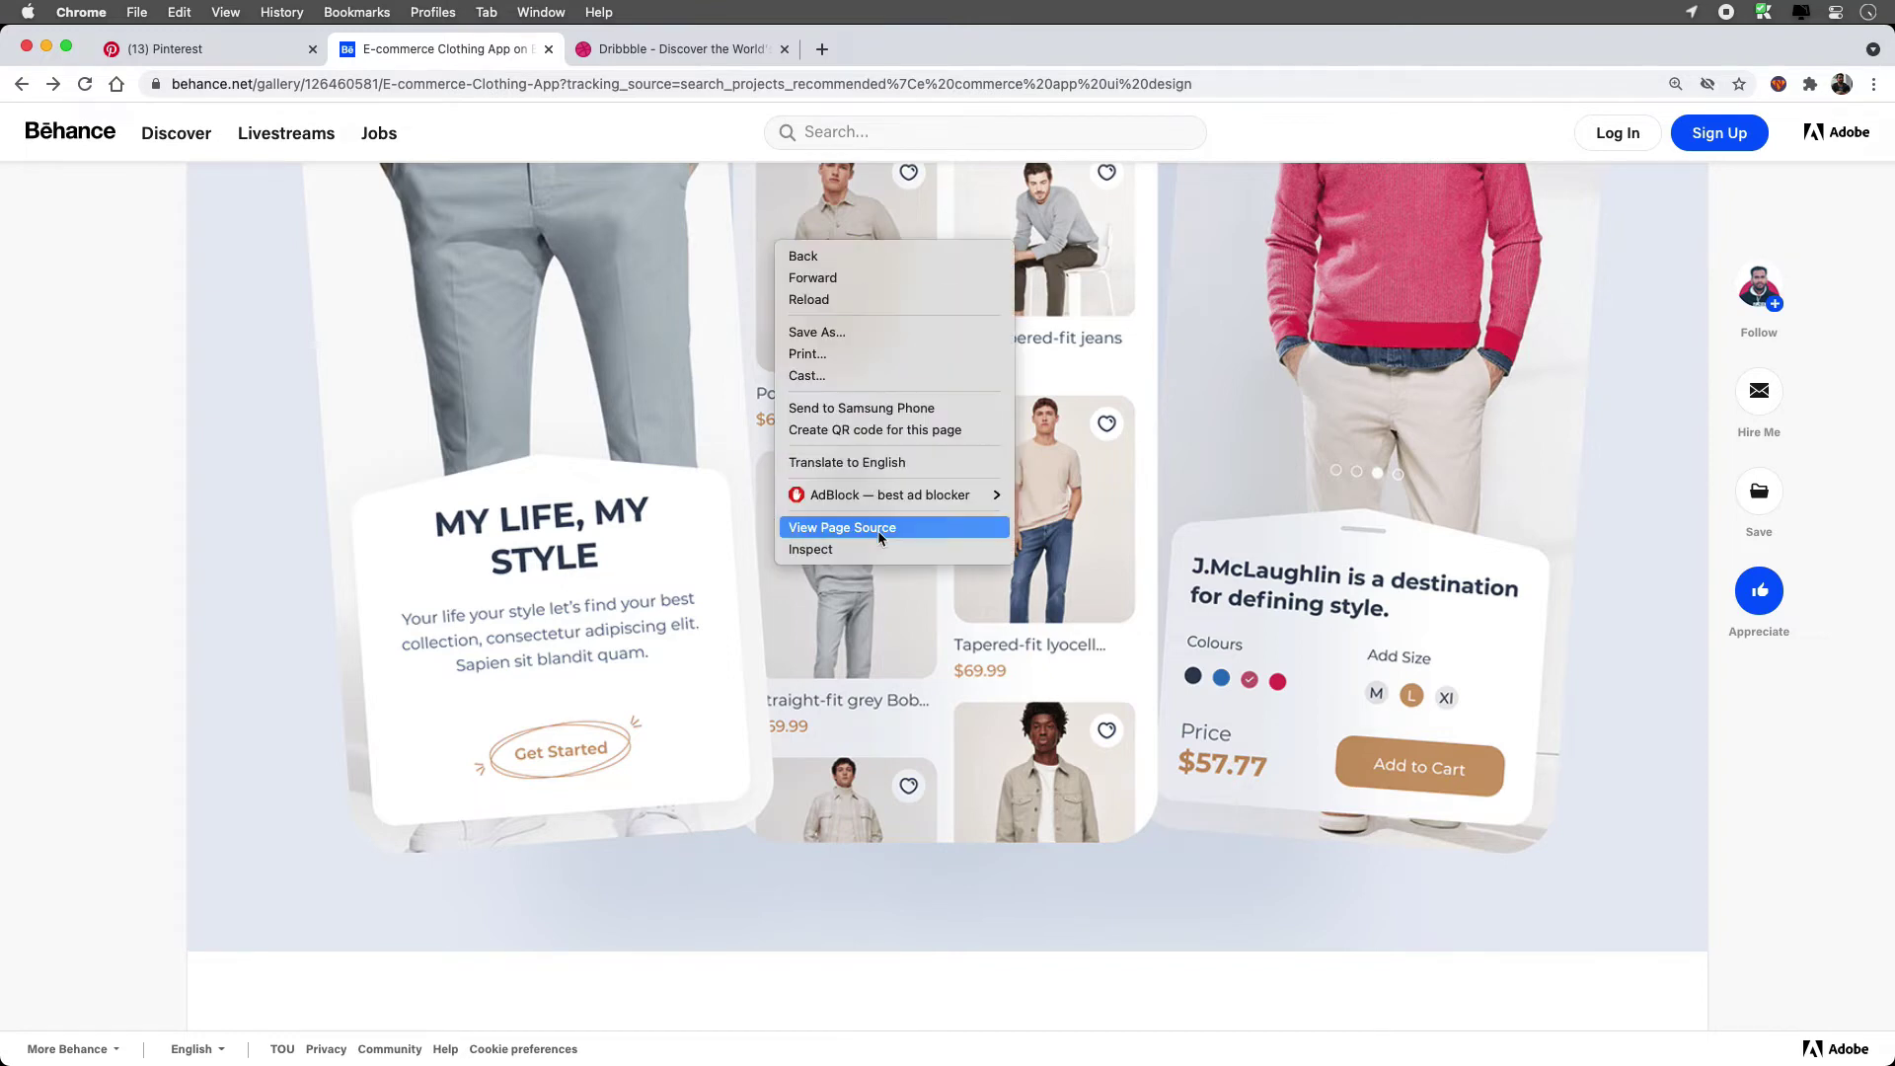
click(1191, 276)
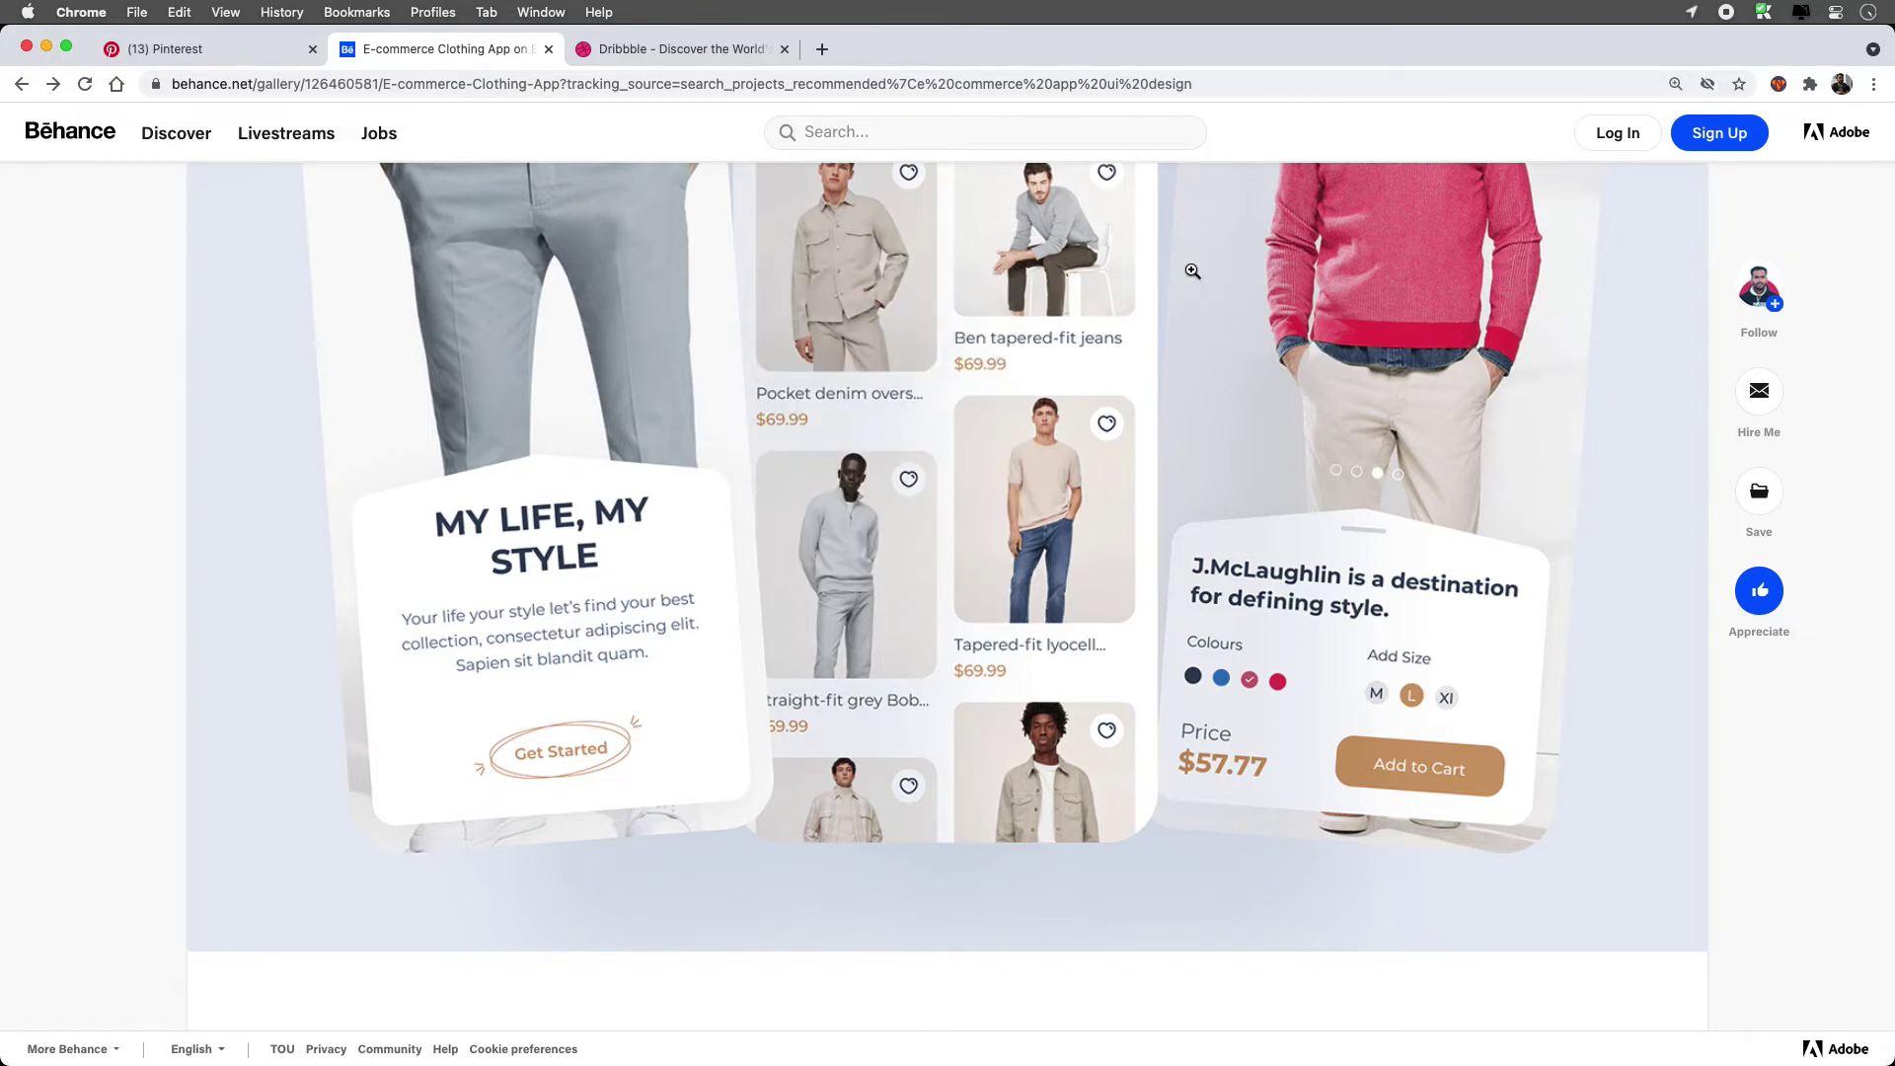
scroll(940, 291, up, 1)
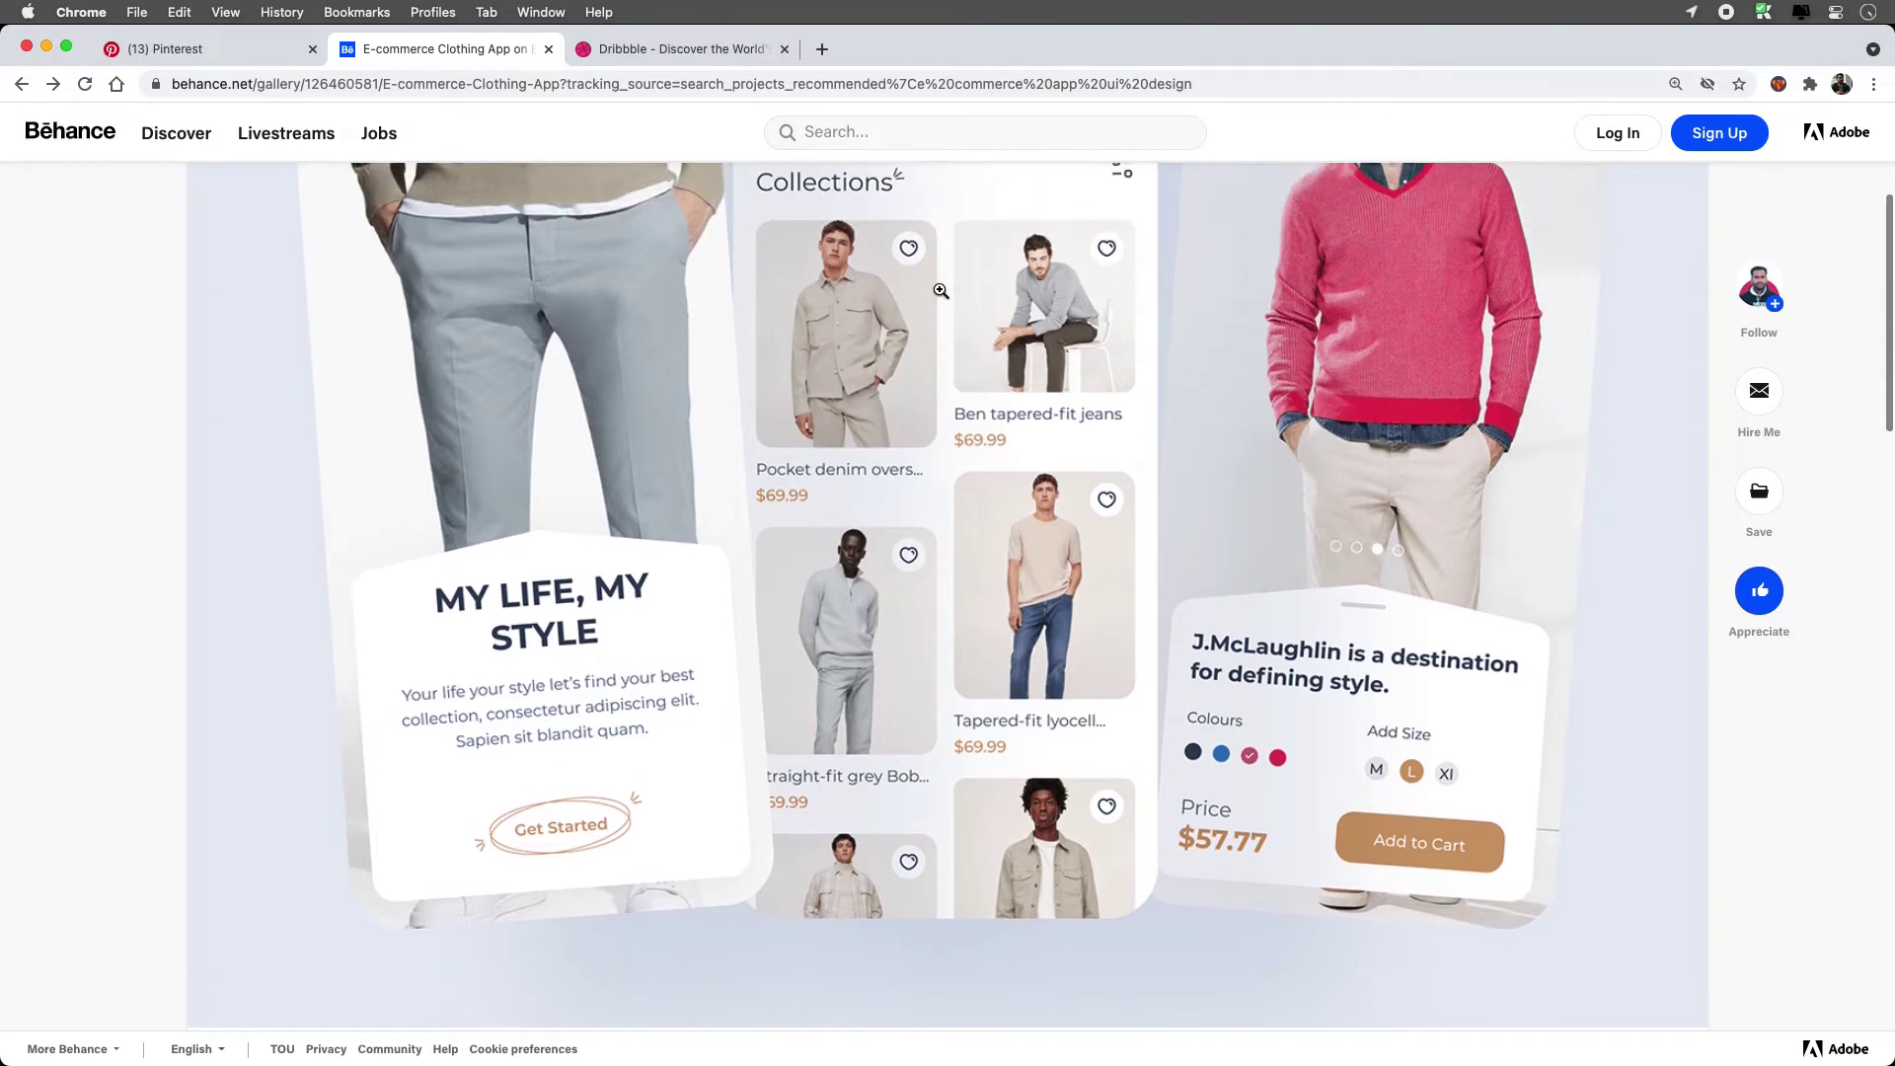
scroll(940, 291, up, 1)
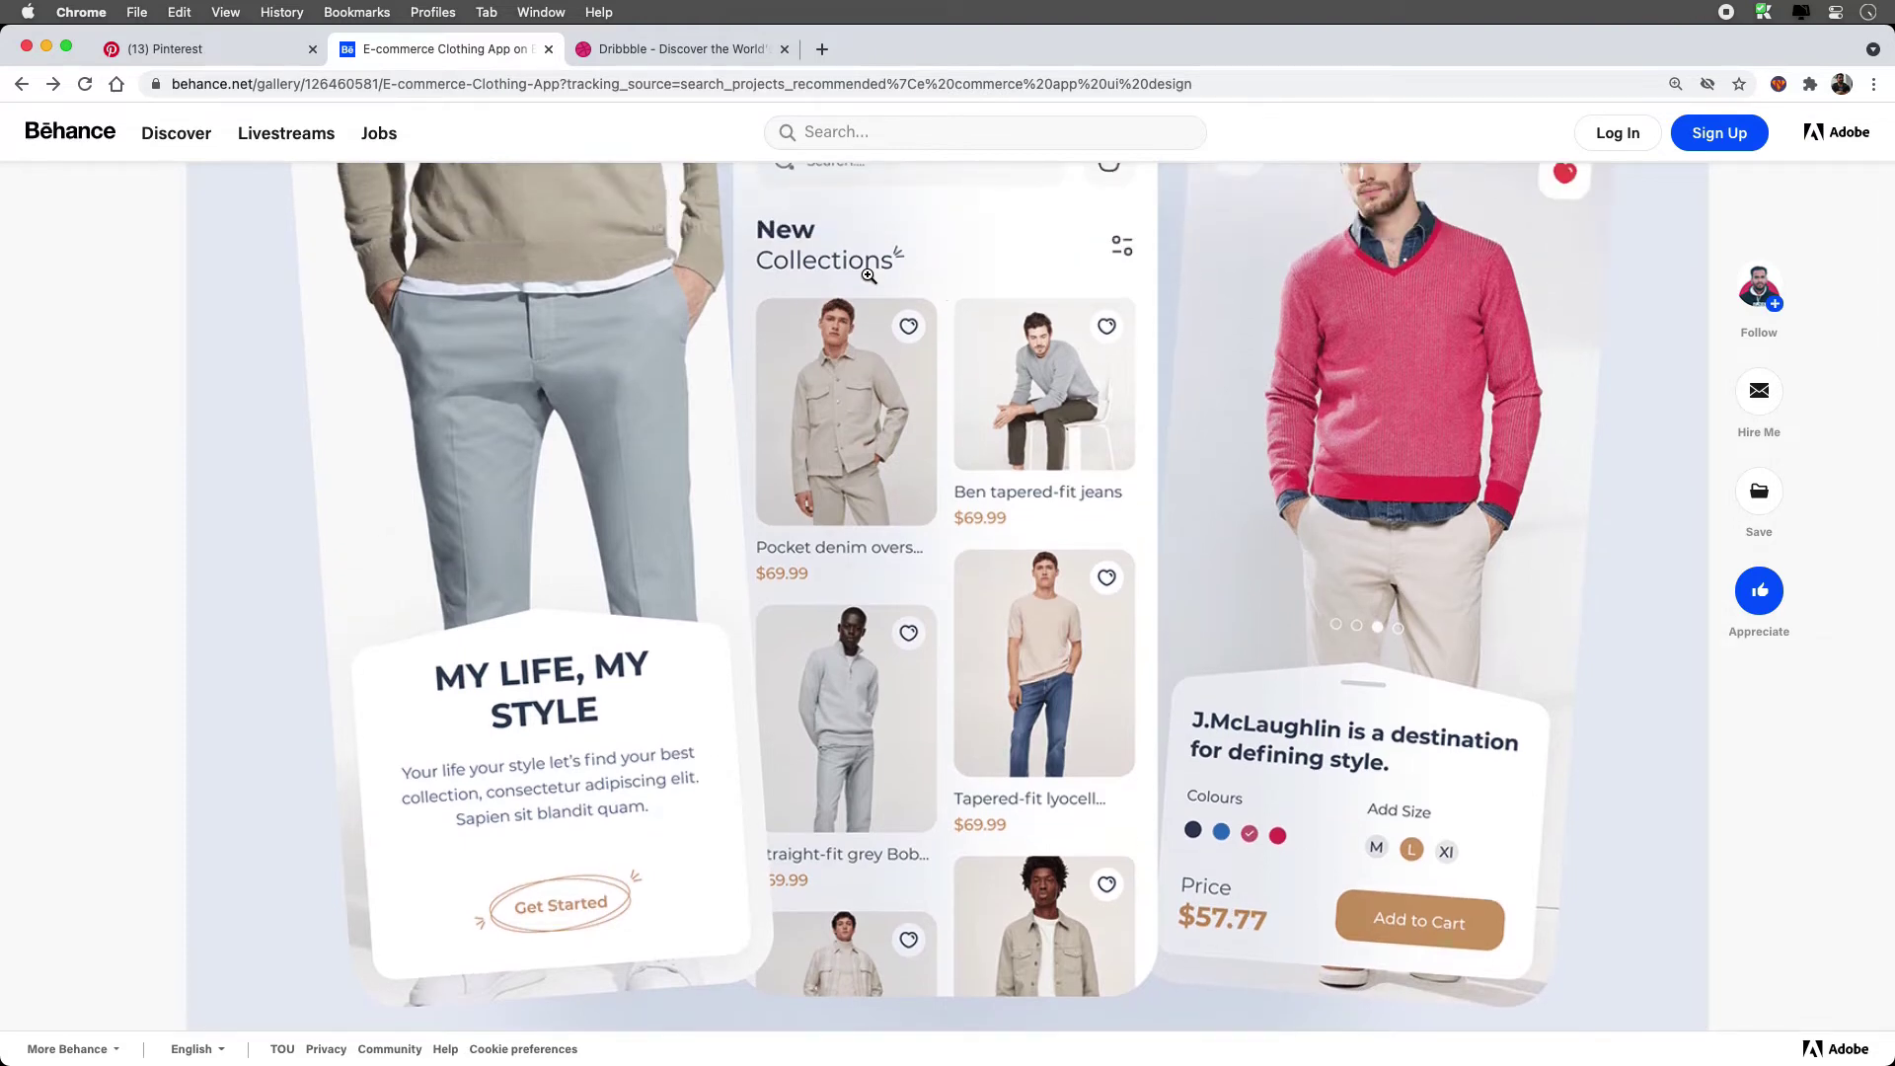
- Inspect the clothing app image in the developer tools and dock the tools below the page
right_click(837, 260)
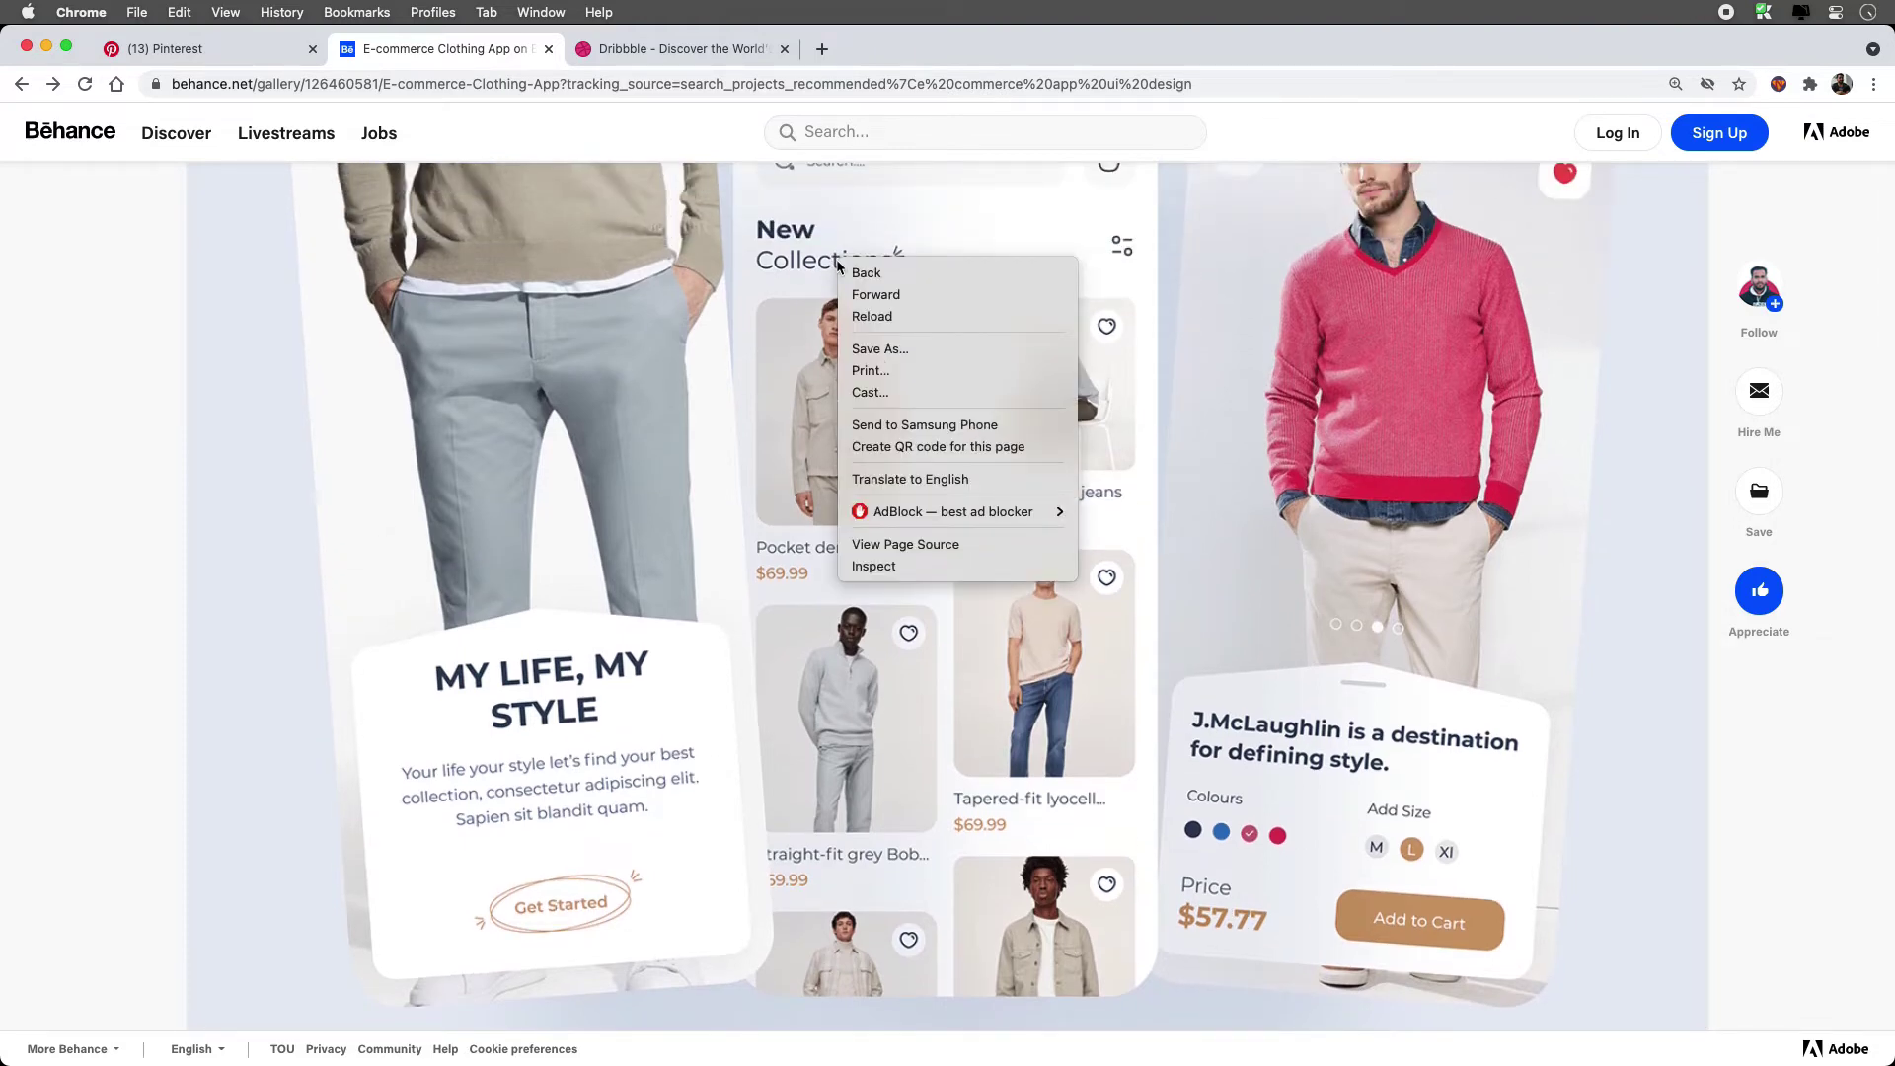
click(902, 577)
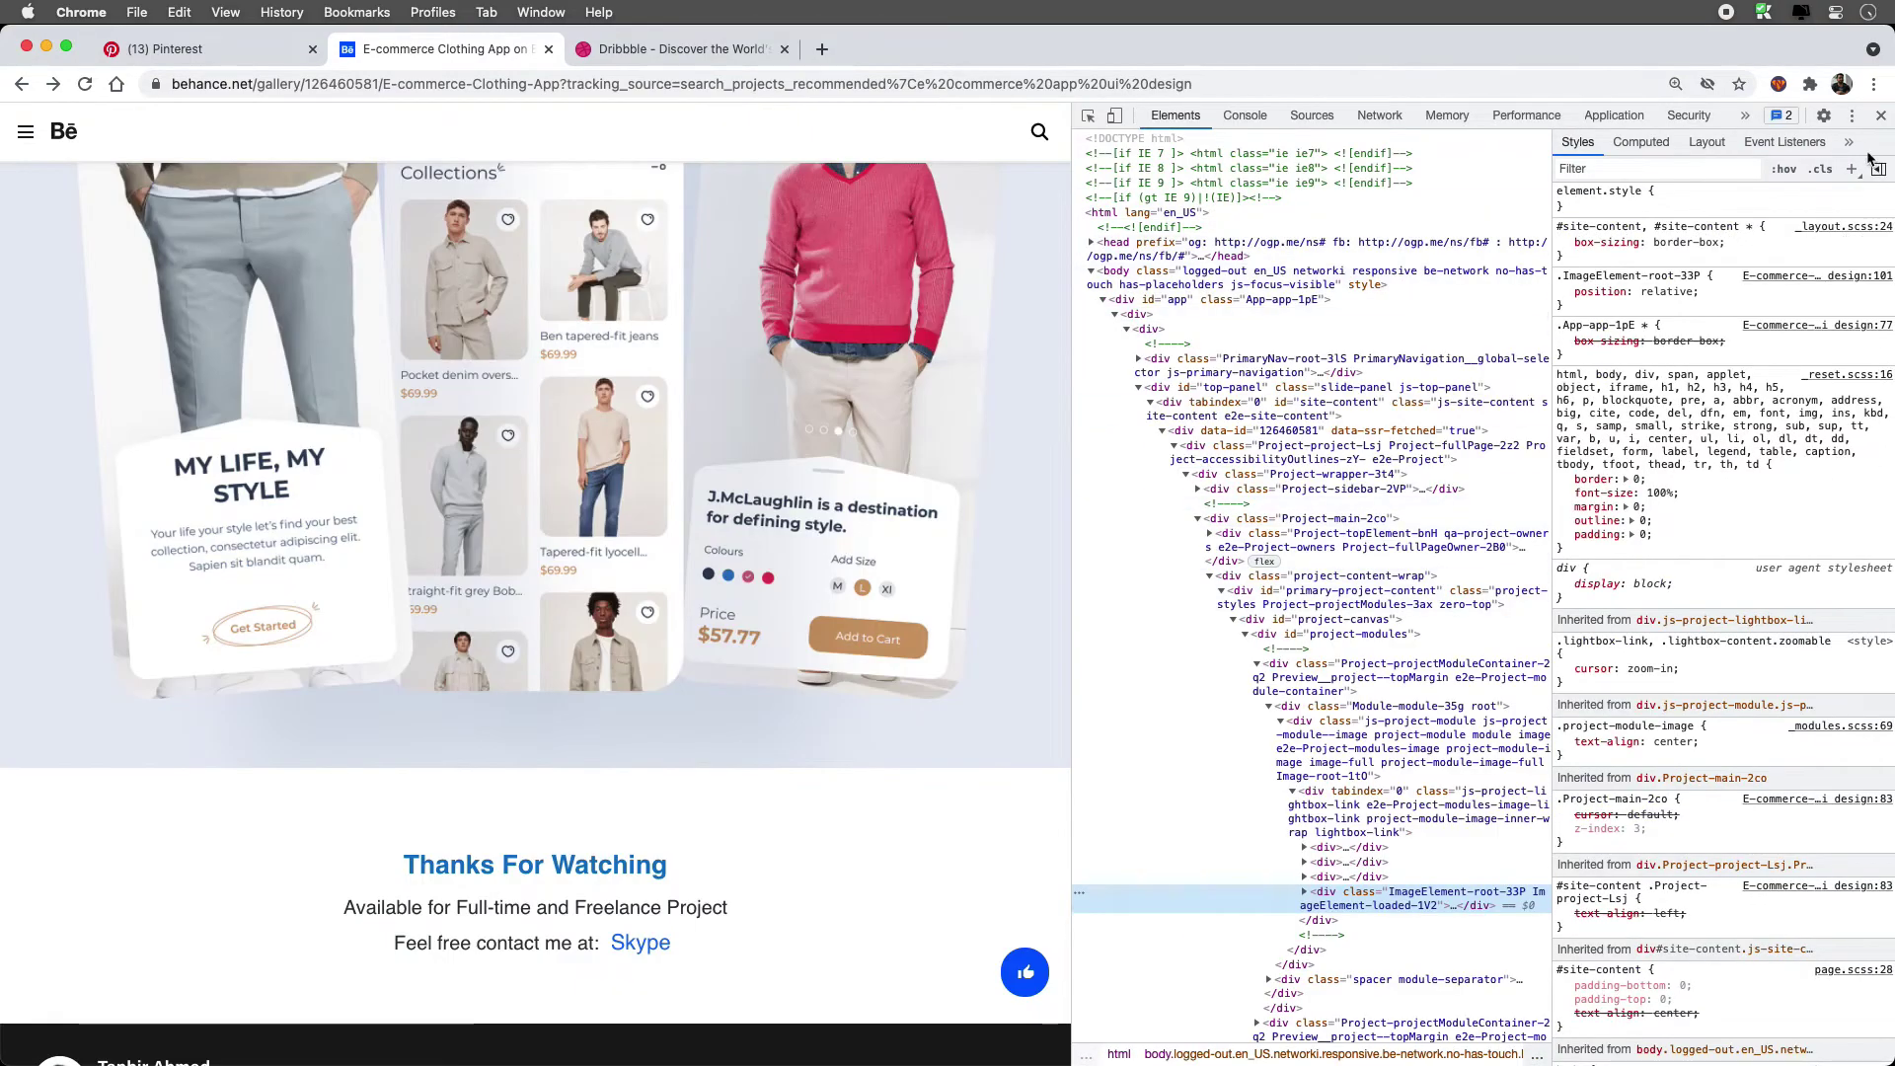
click(1851, 119)
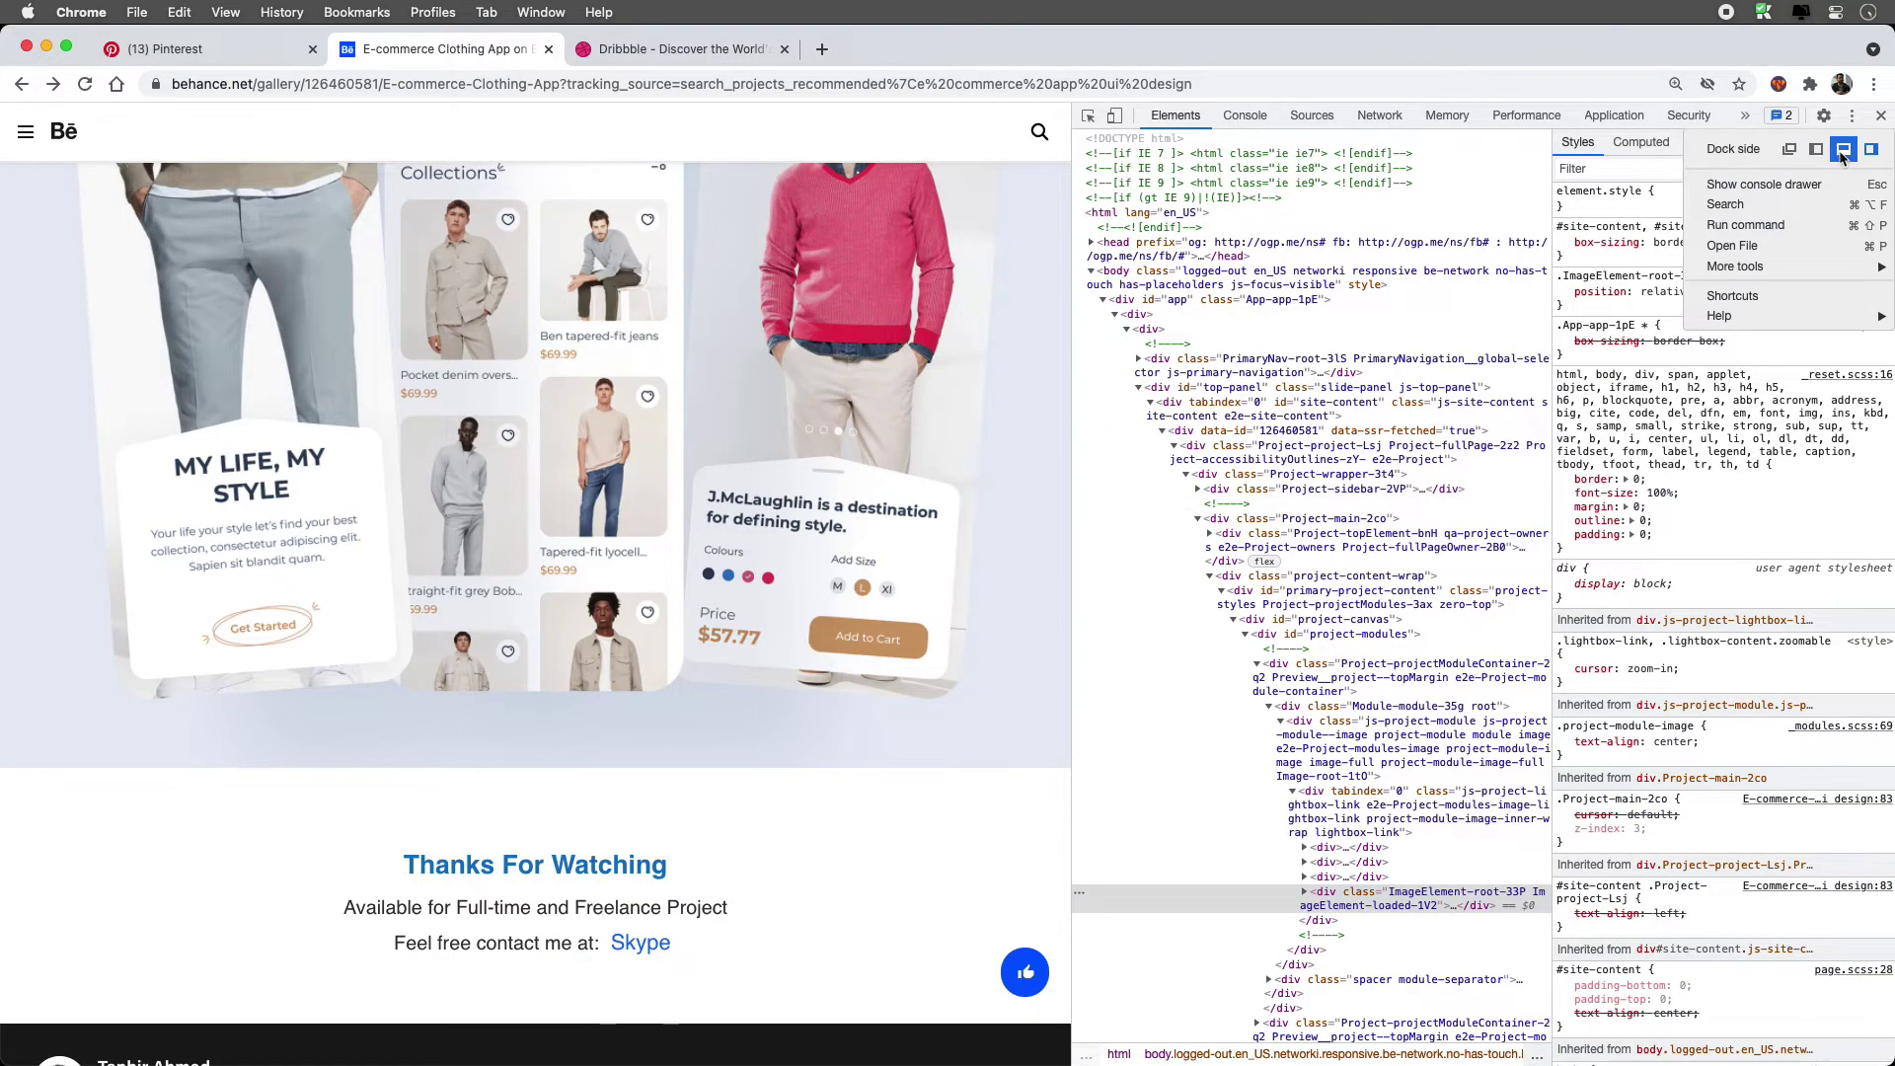
click(1839, 150)
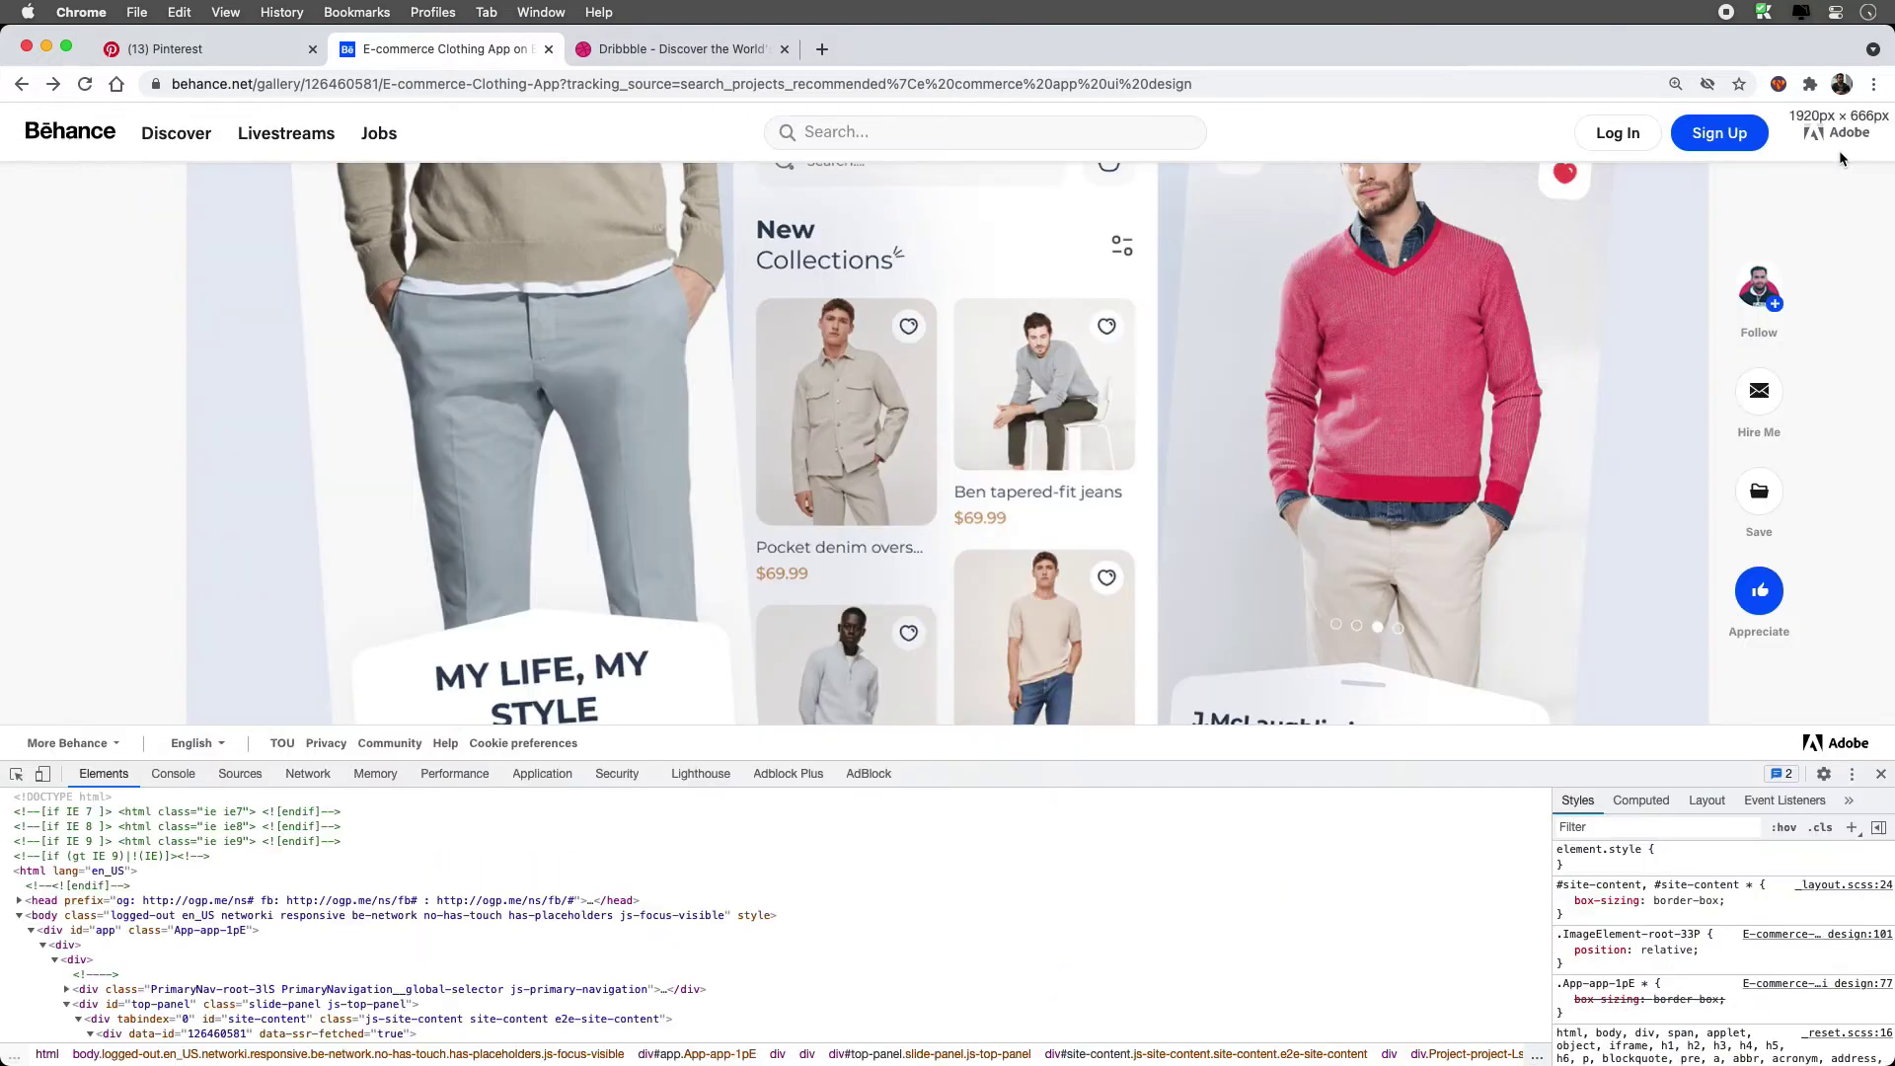
- Inspect the clothing app image, expand its ImageElement div, open the source PNG in a new tab and copy the image
right_click(589, 345)
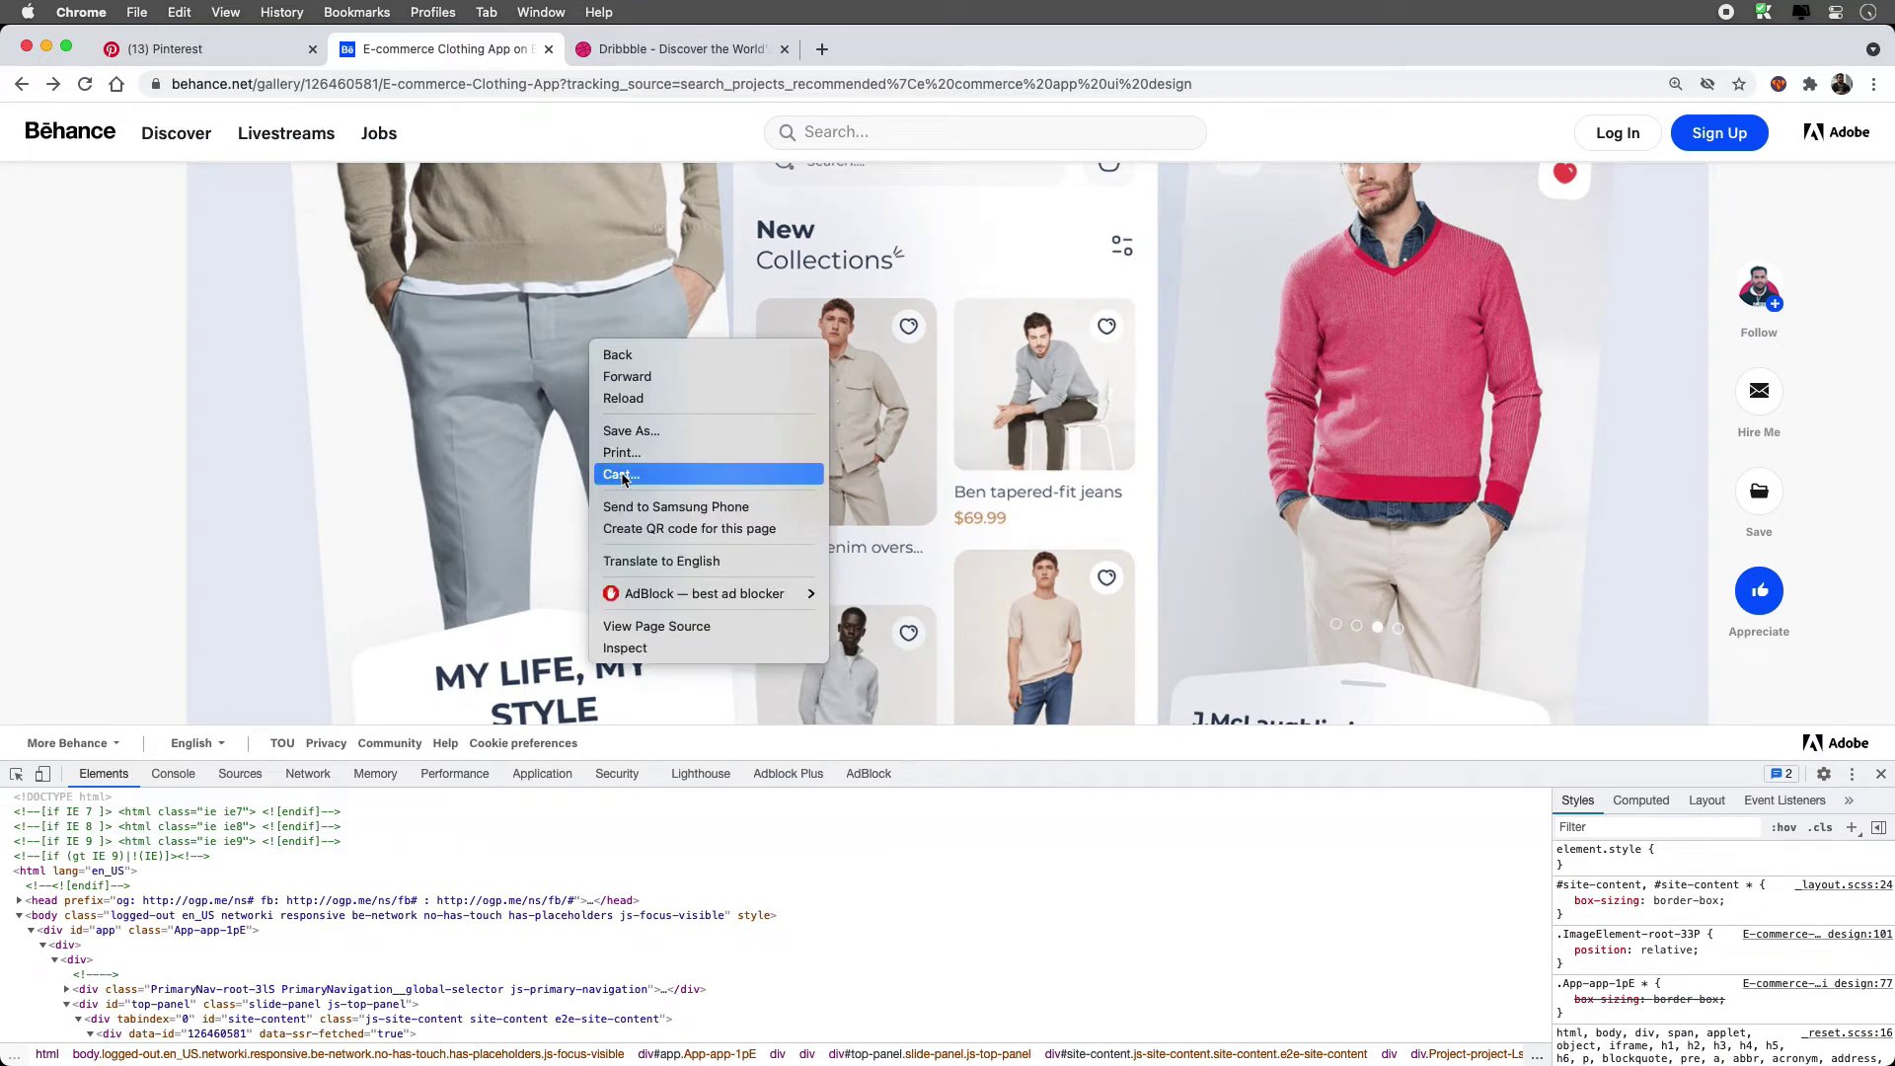
click(612, 639)
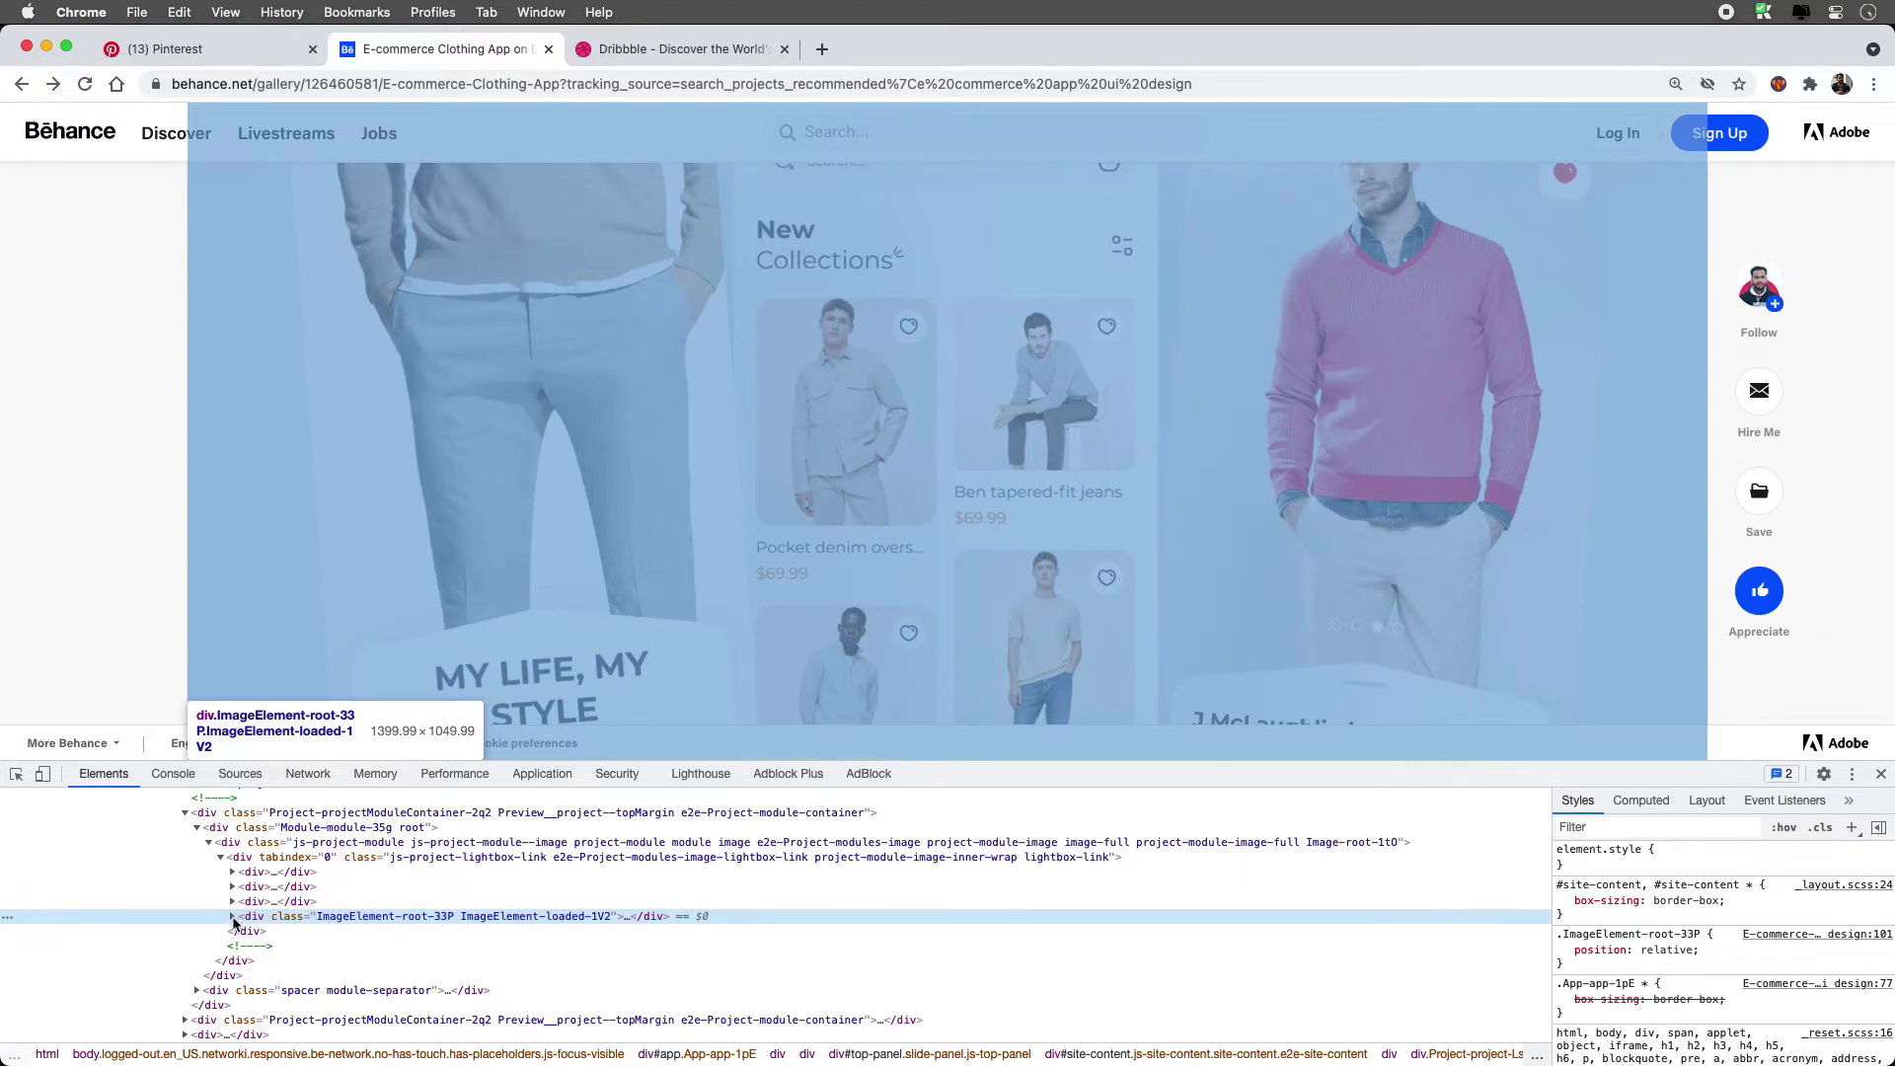
click(233, 917)
mouse_move(381, 936)
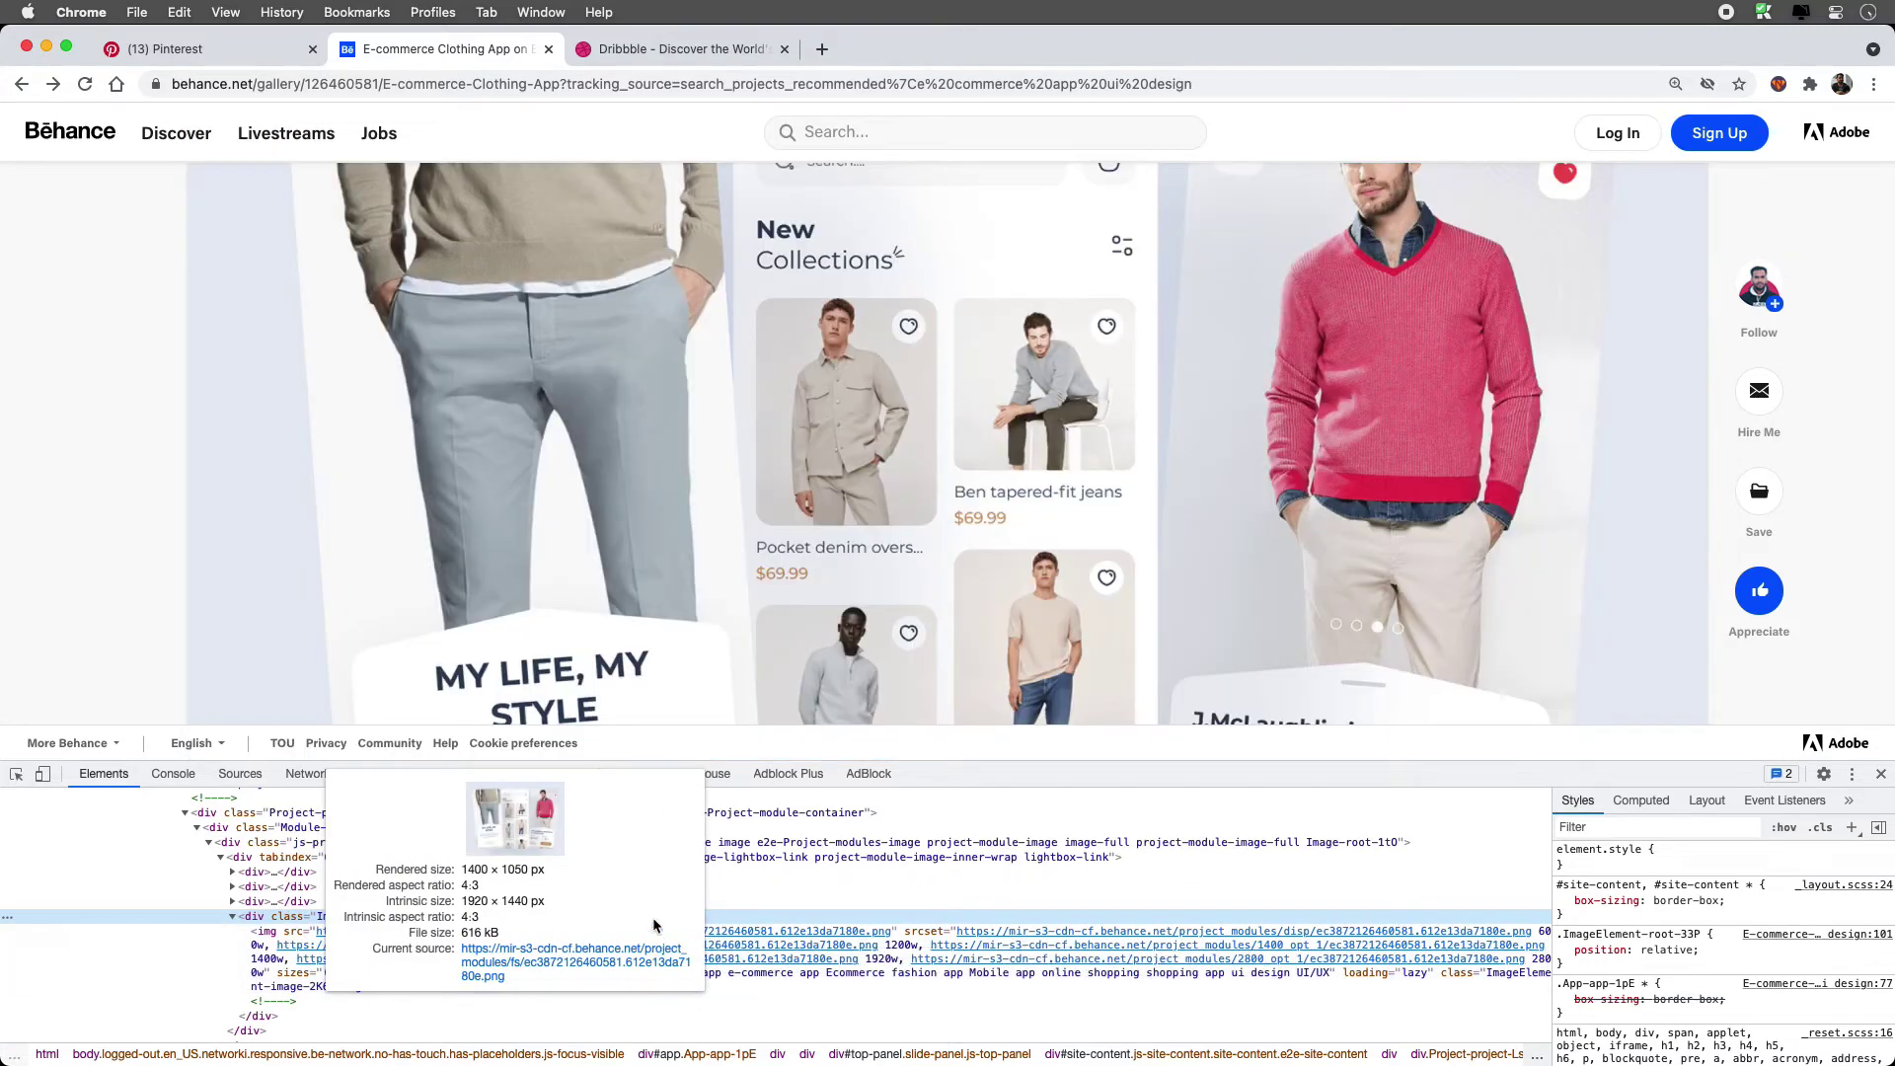
click(558, 960)
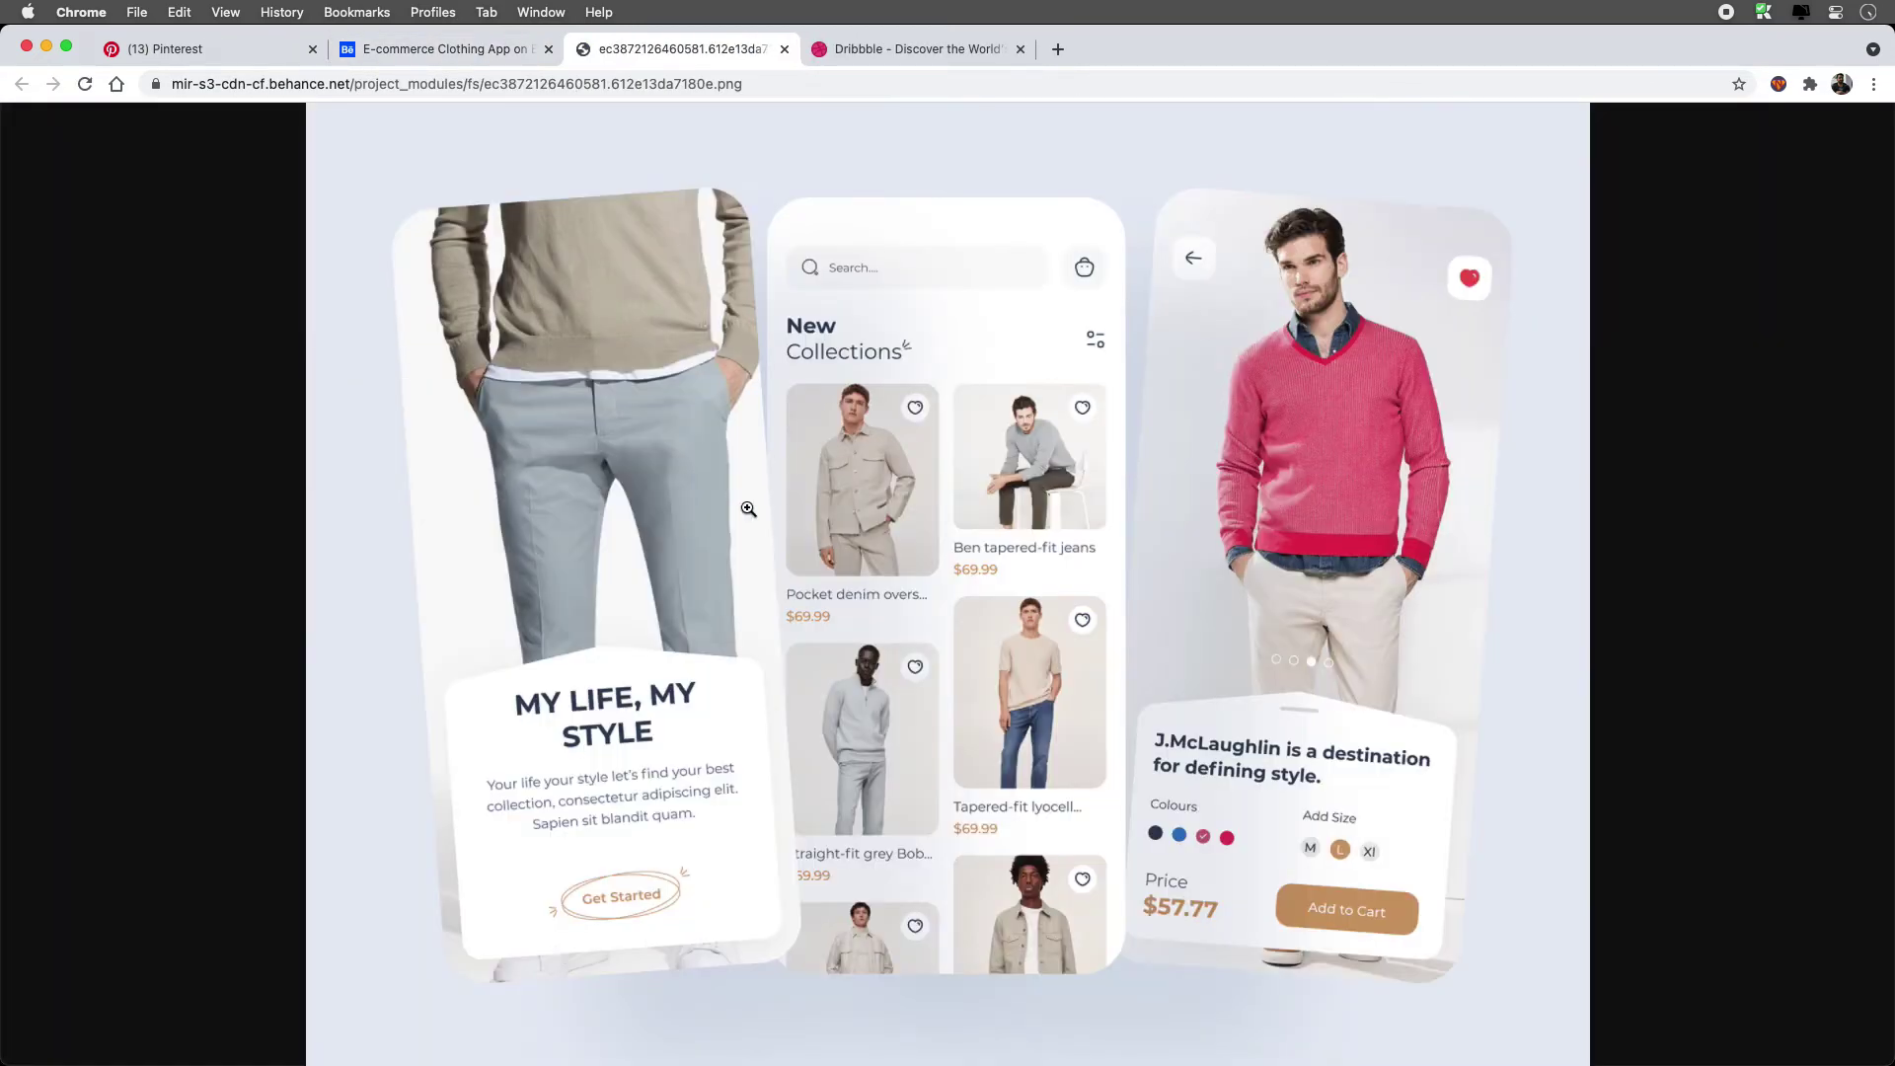
right_click(788, 298)
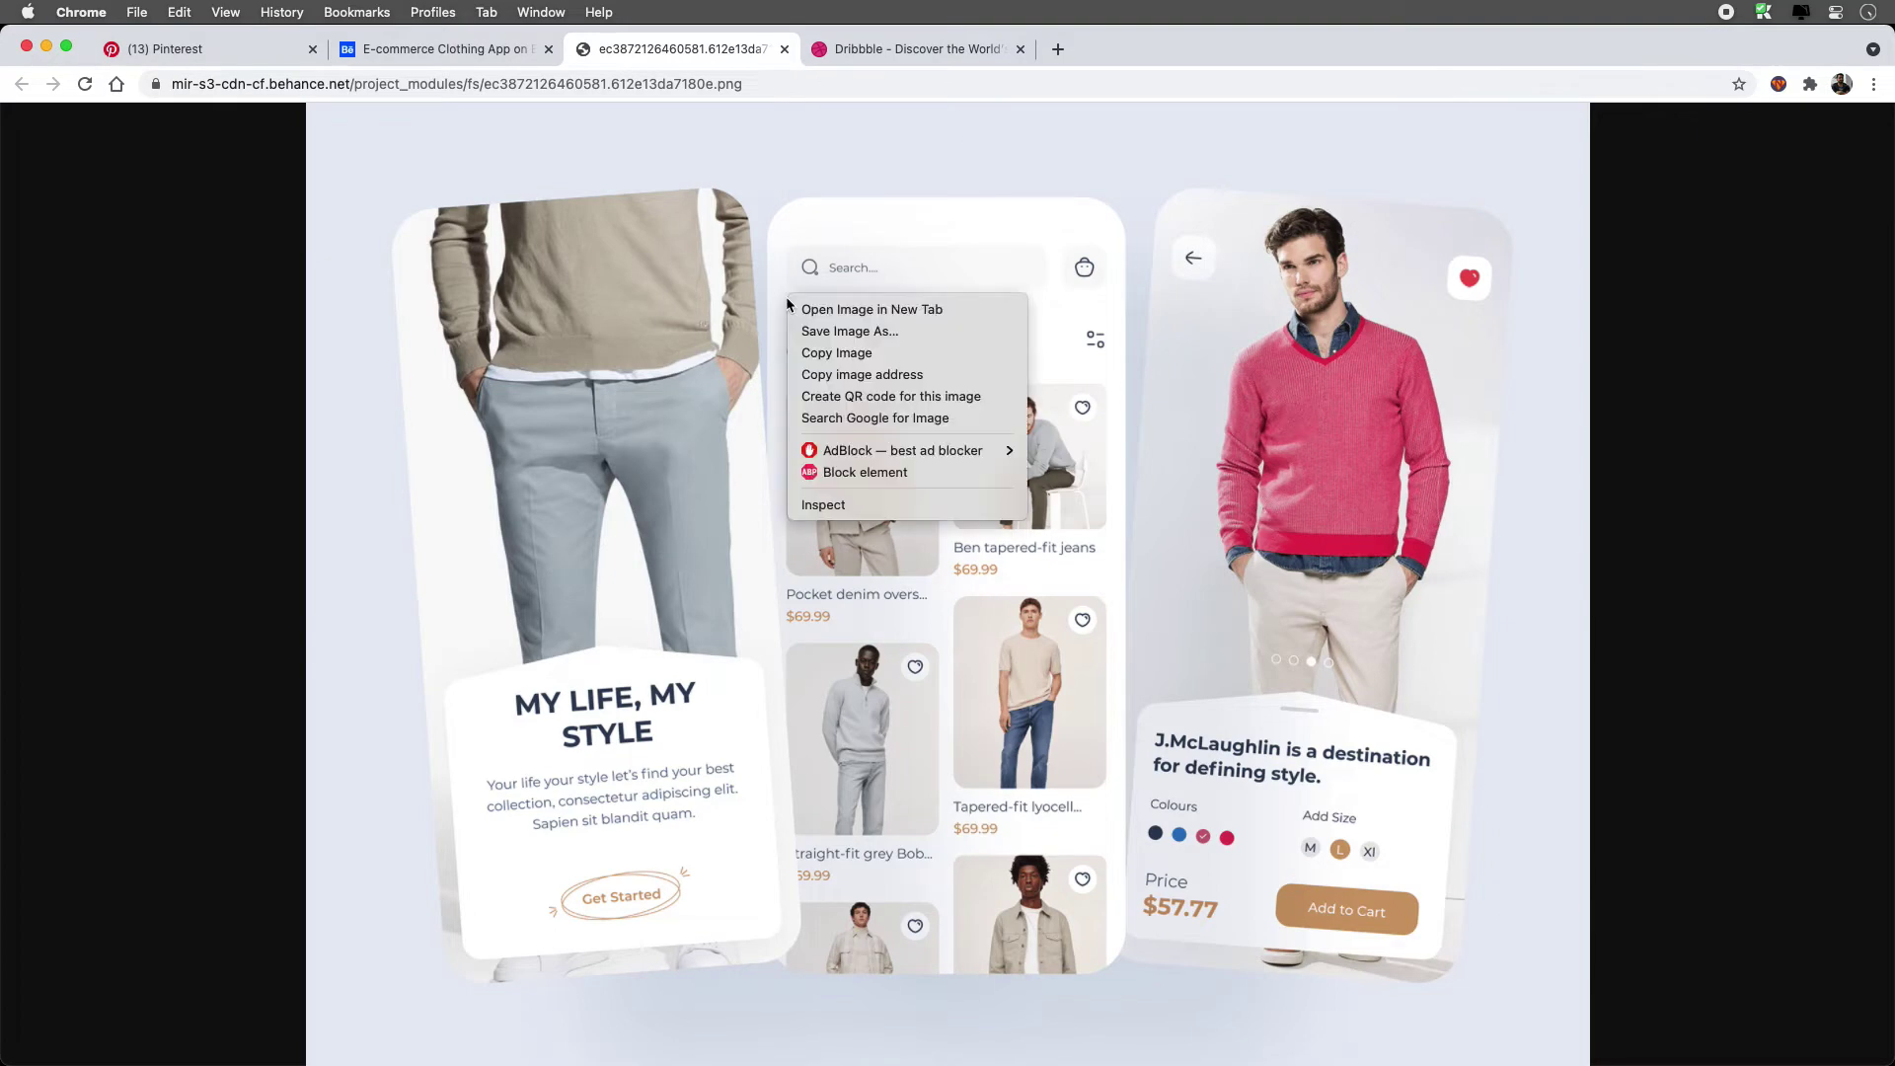
click(989, 350)
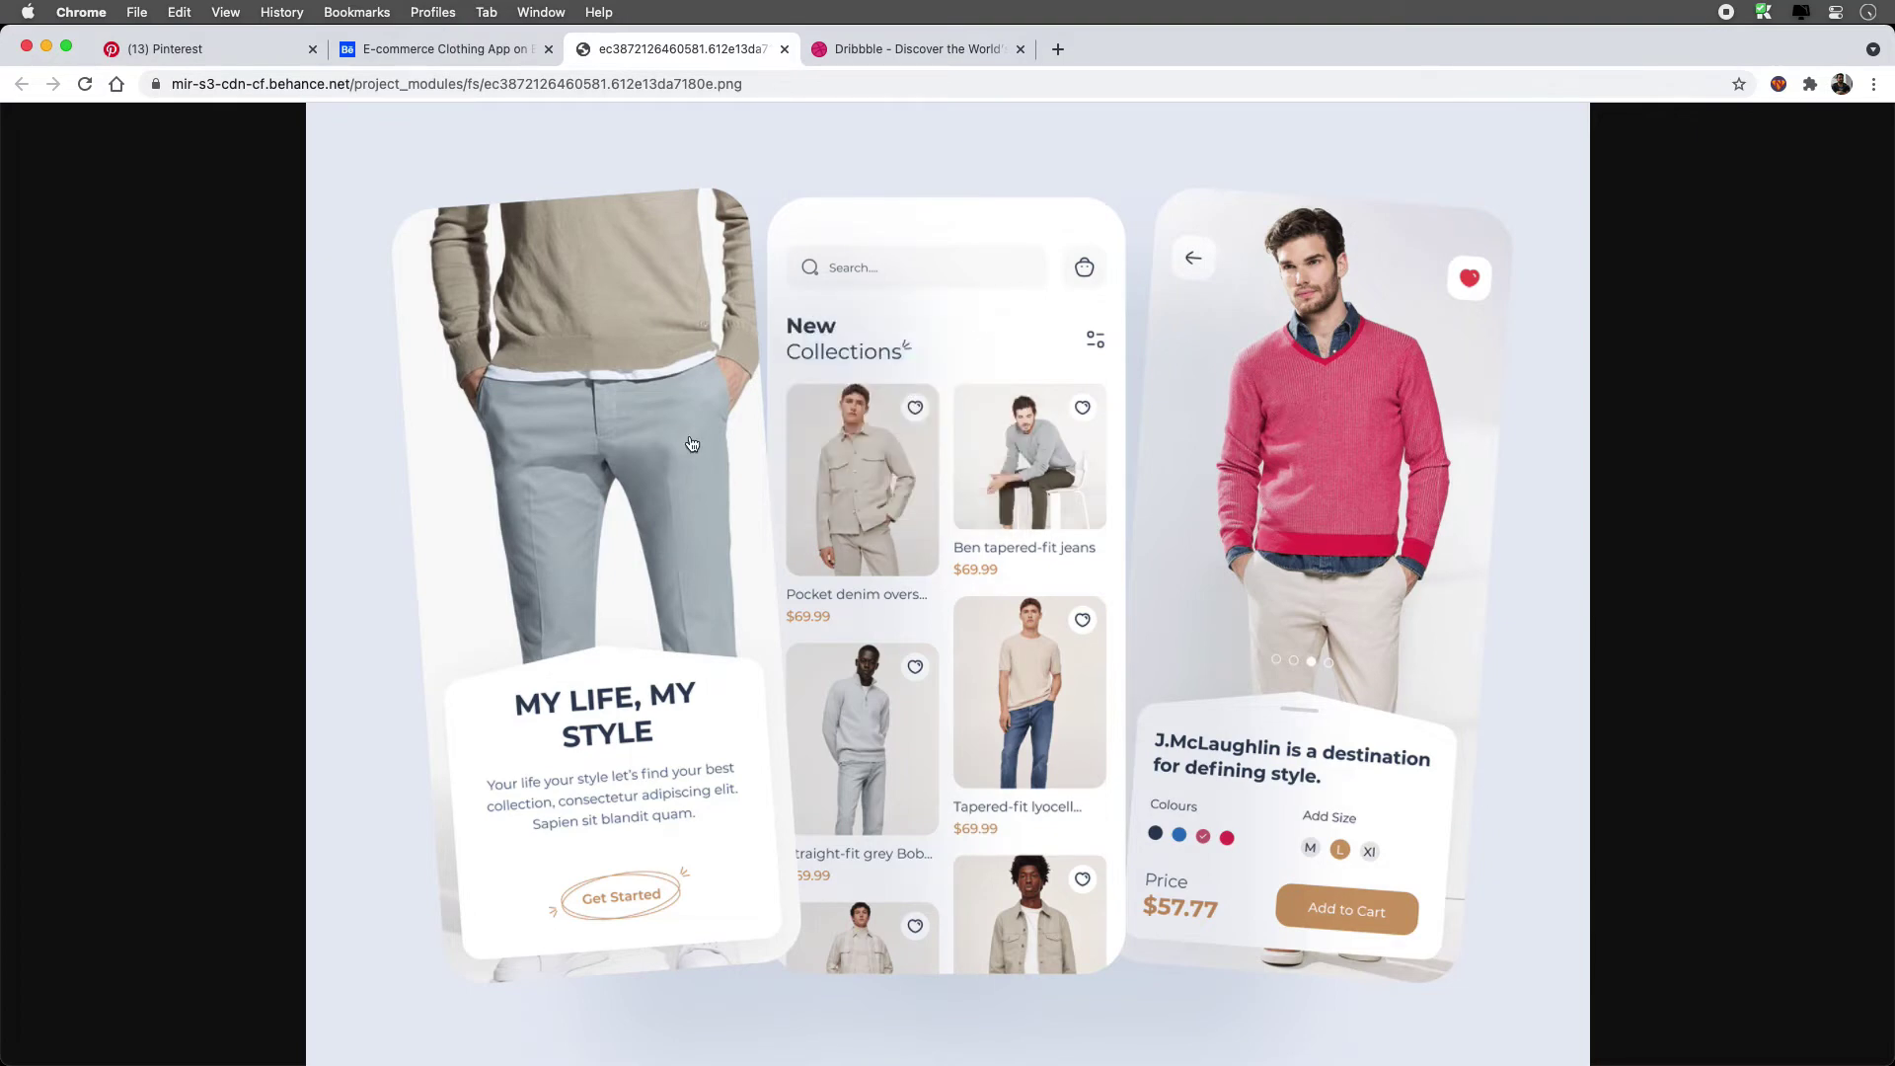
- Paste the copied image into the XD moodboard, scale it to about 398 by 298 and place it beside the furniture app image
key(super+Tab)
click(733, 361)
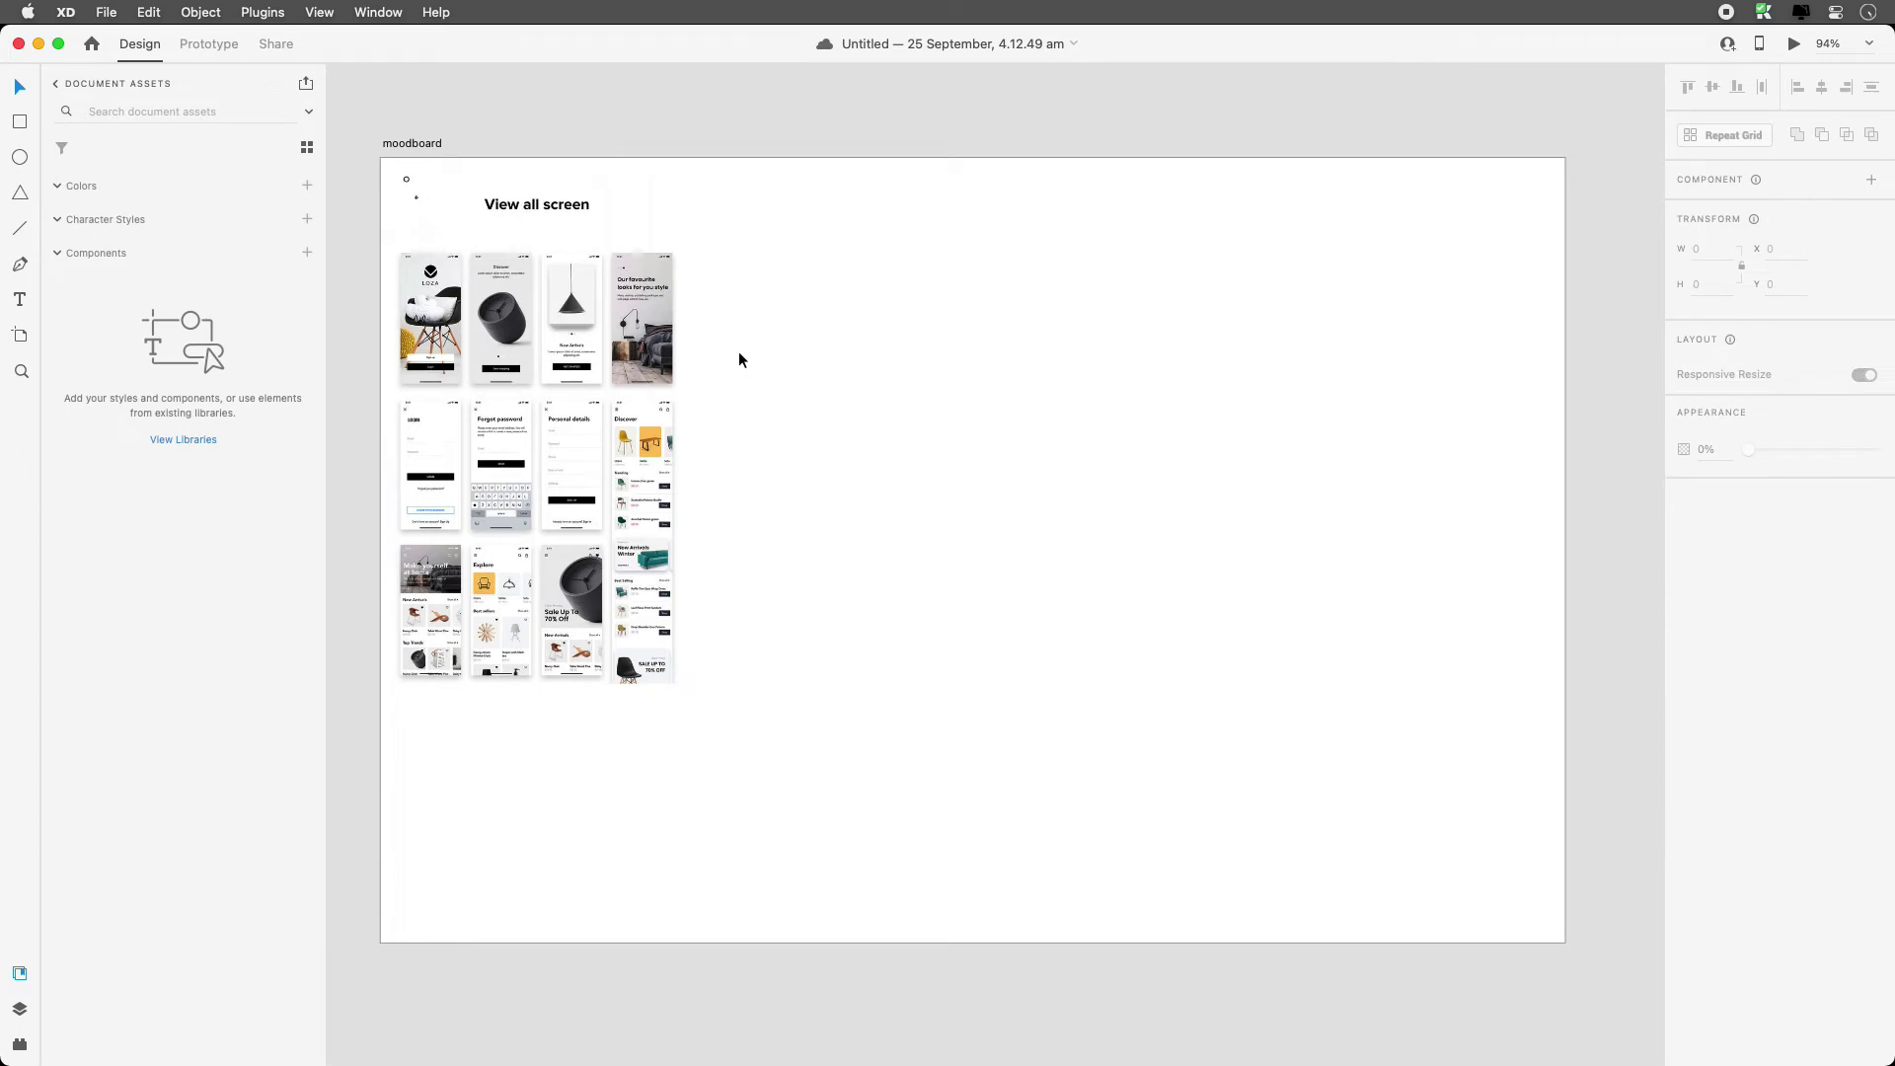
key(super+v)
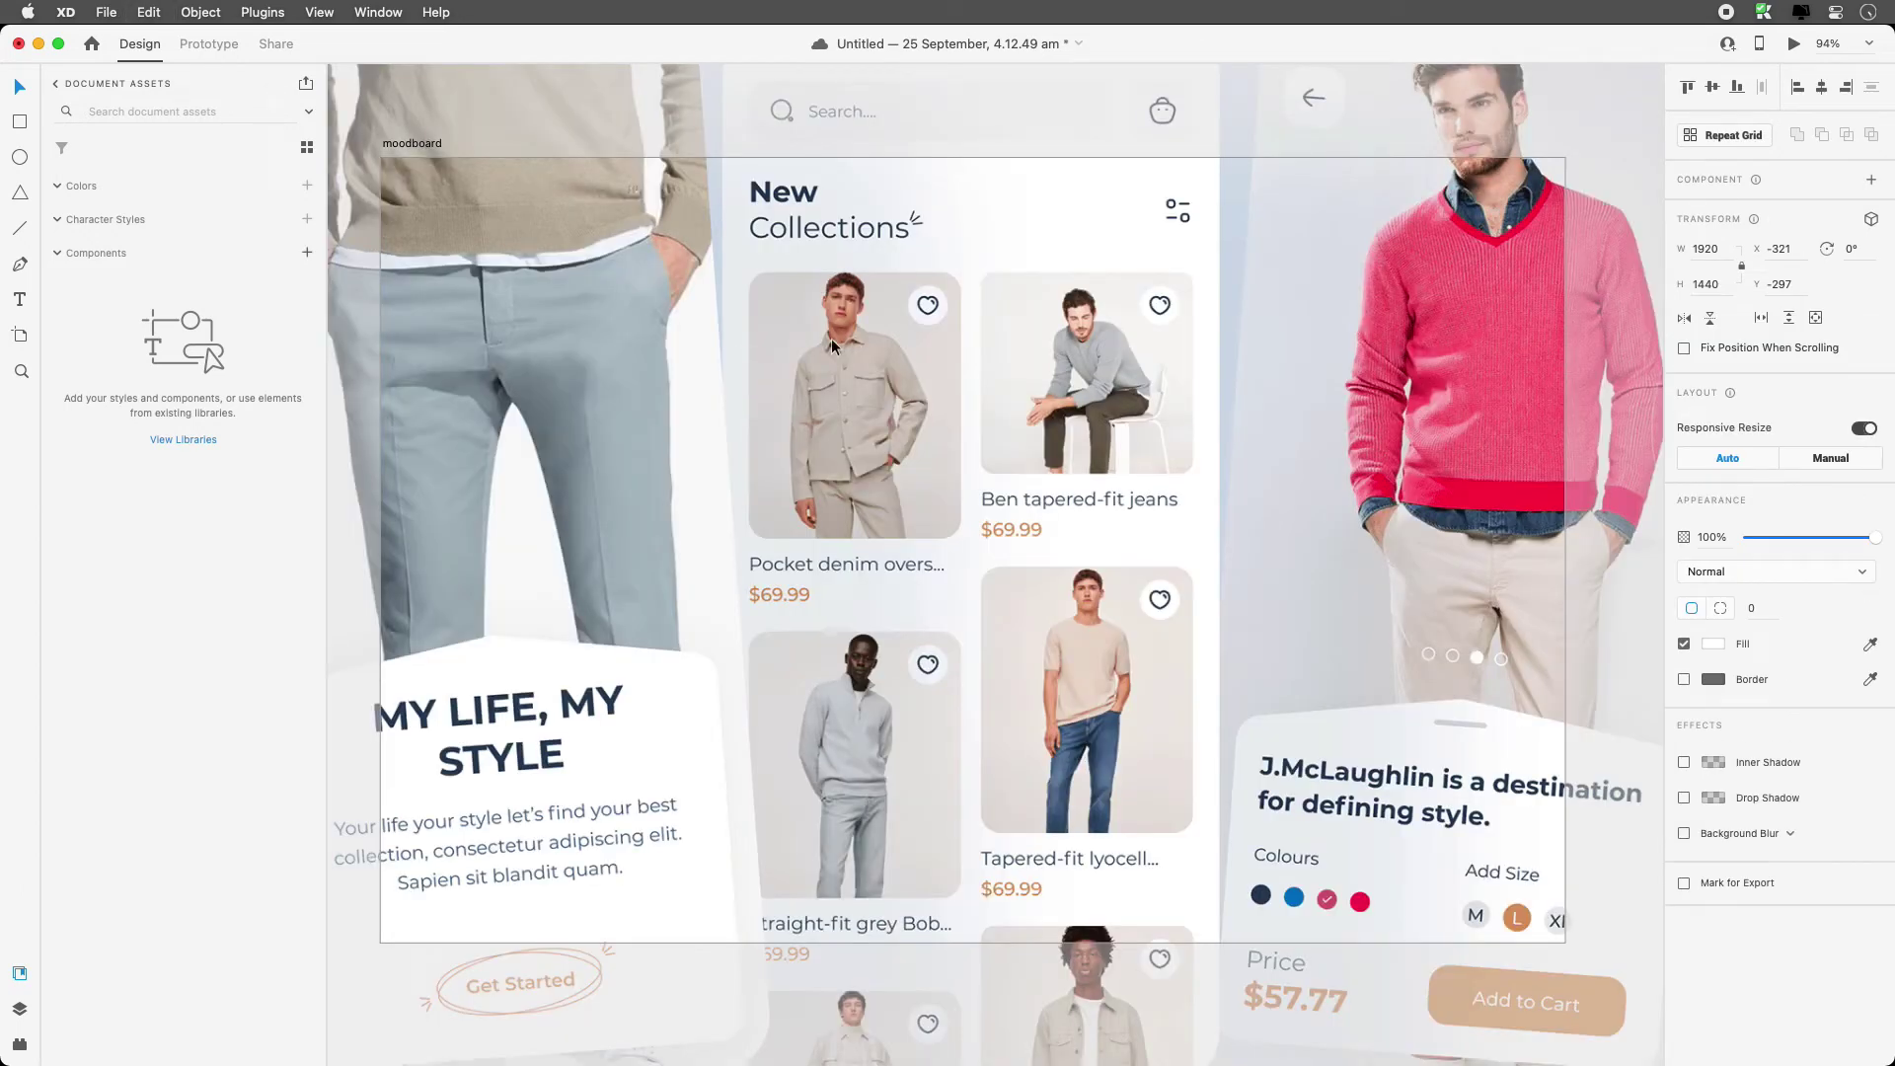
key(super+minus)
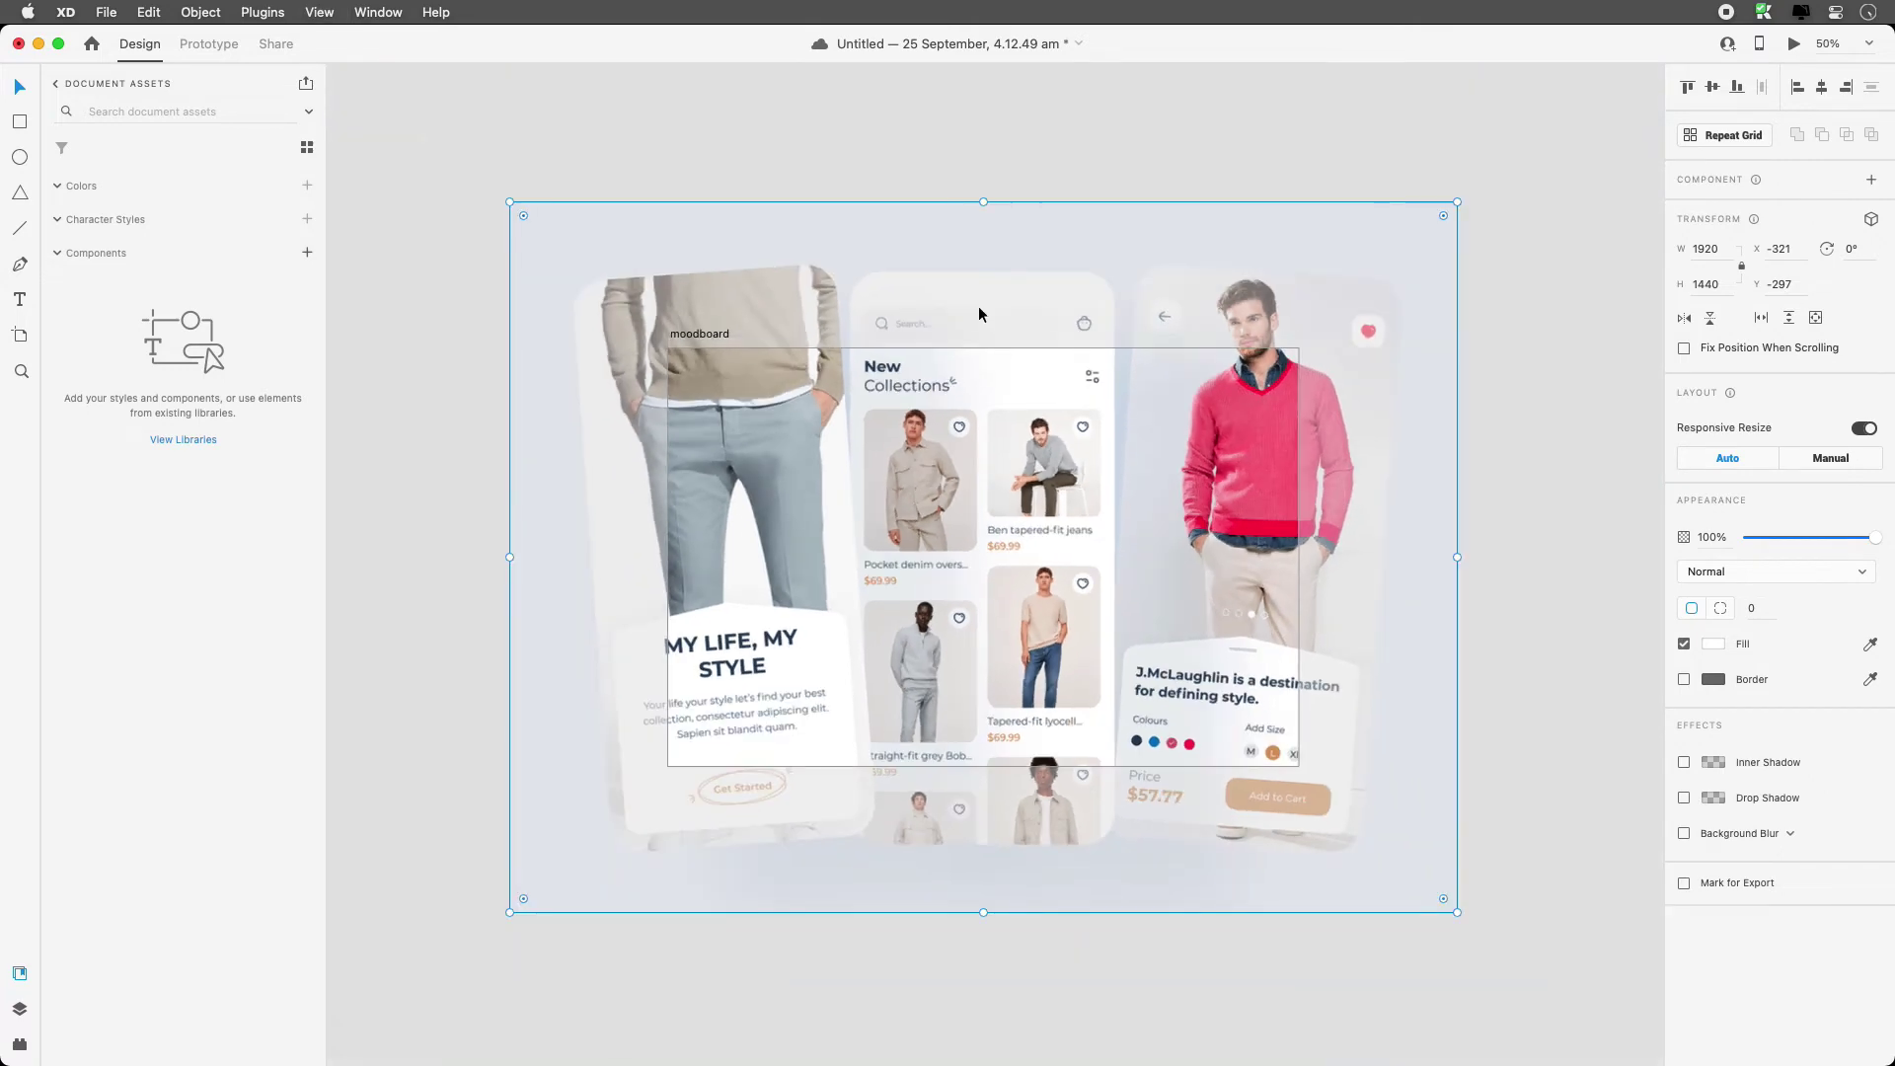
drag(1458, 201, 785, 664)
drag(709, 752, 1023, 453)
drag(1092, 590, 1031, 542)
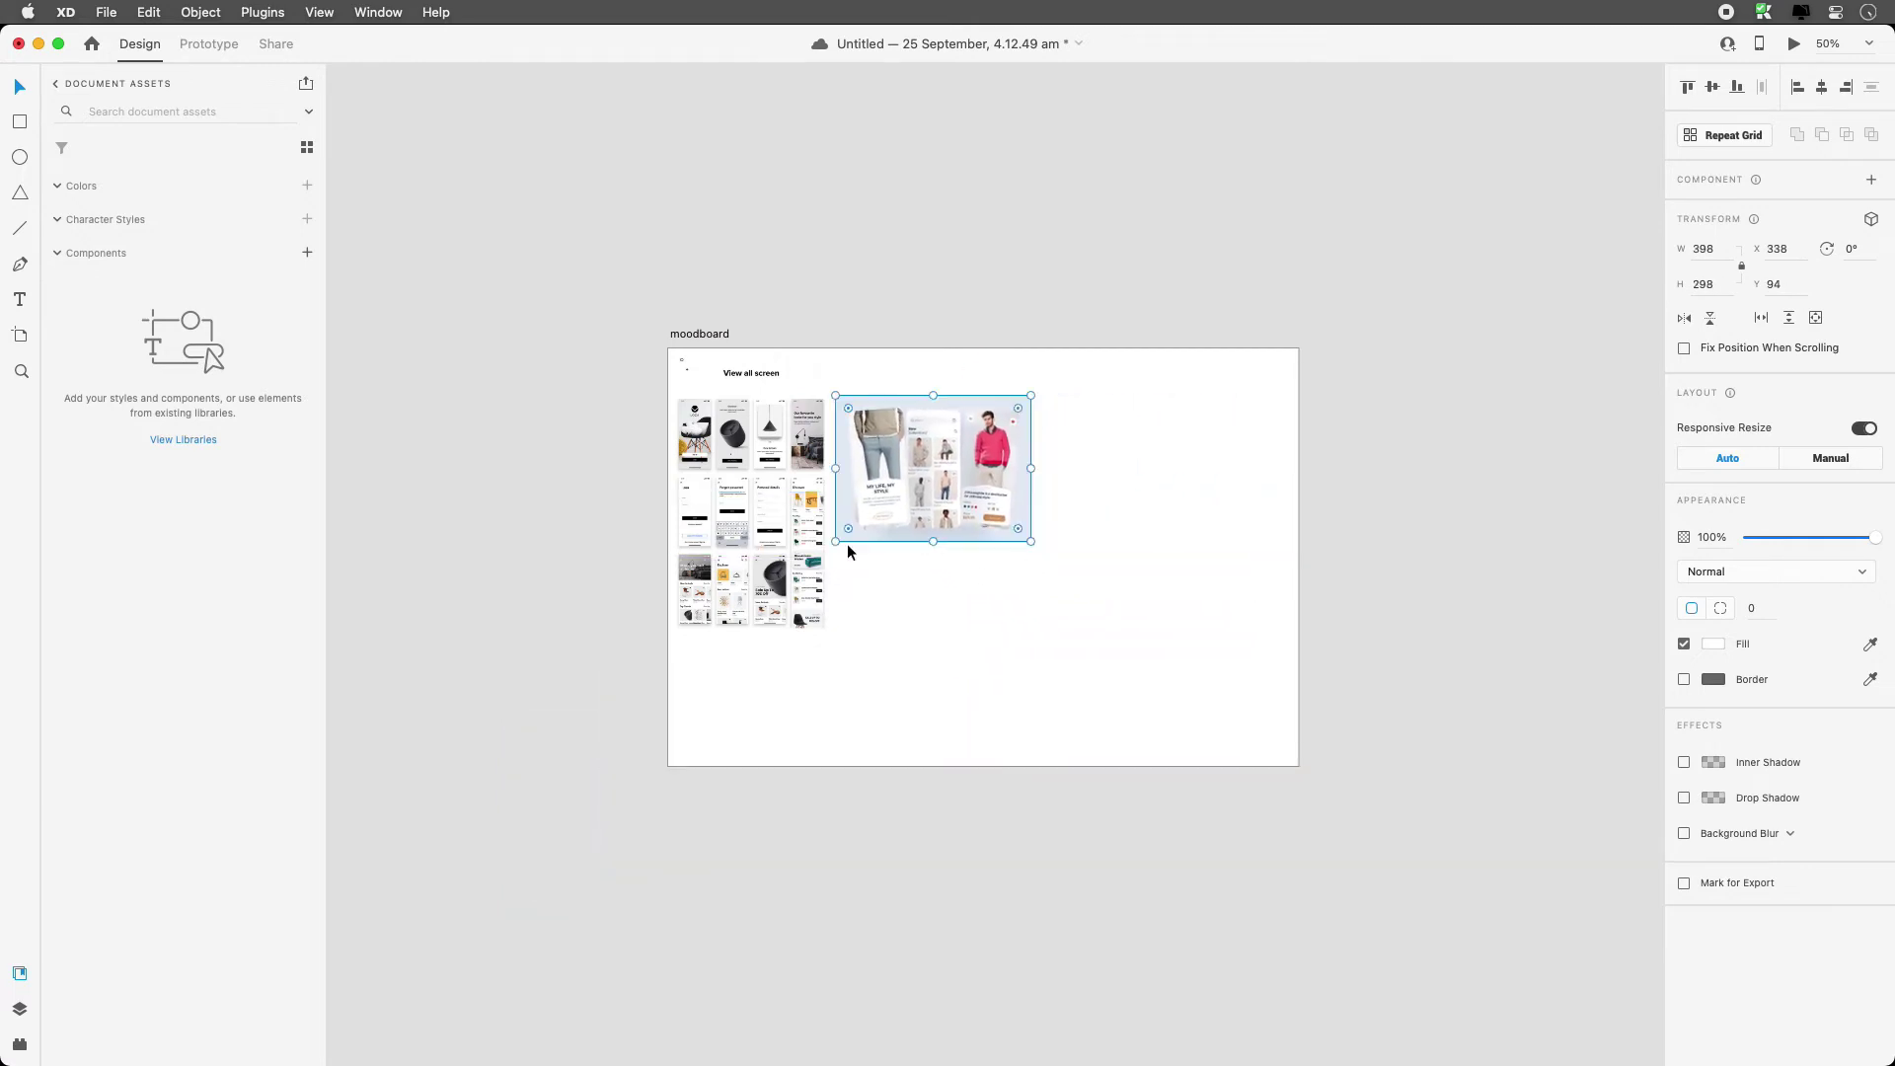
- Shrink the furniture app image slightly, then move the clothing app image closer to about X 309, Y 87 and enlarge it
click(819, 533)
drag(828, 629, 817, 597)
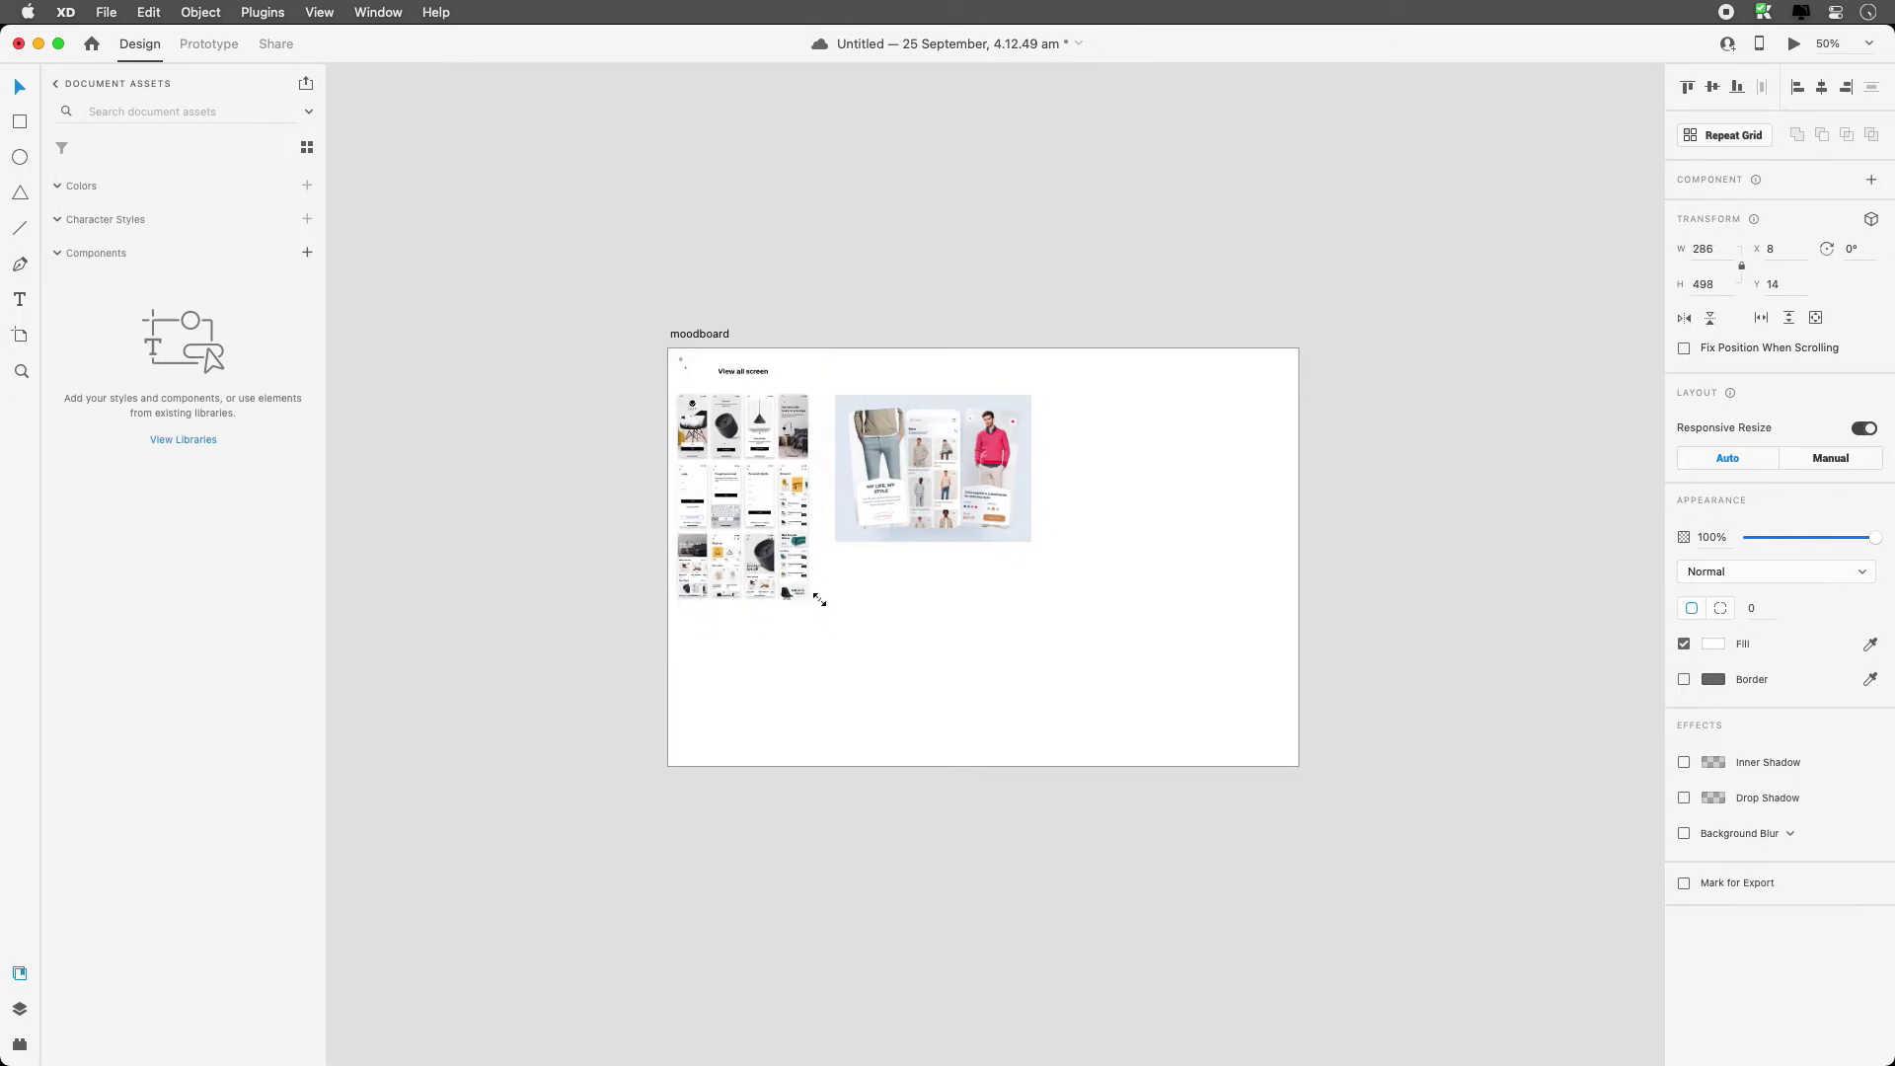
drag(892, 534, 875, 533)
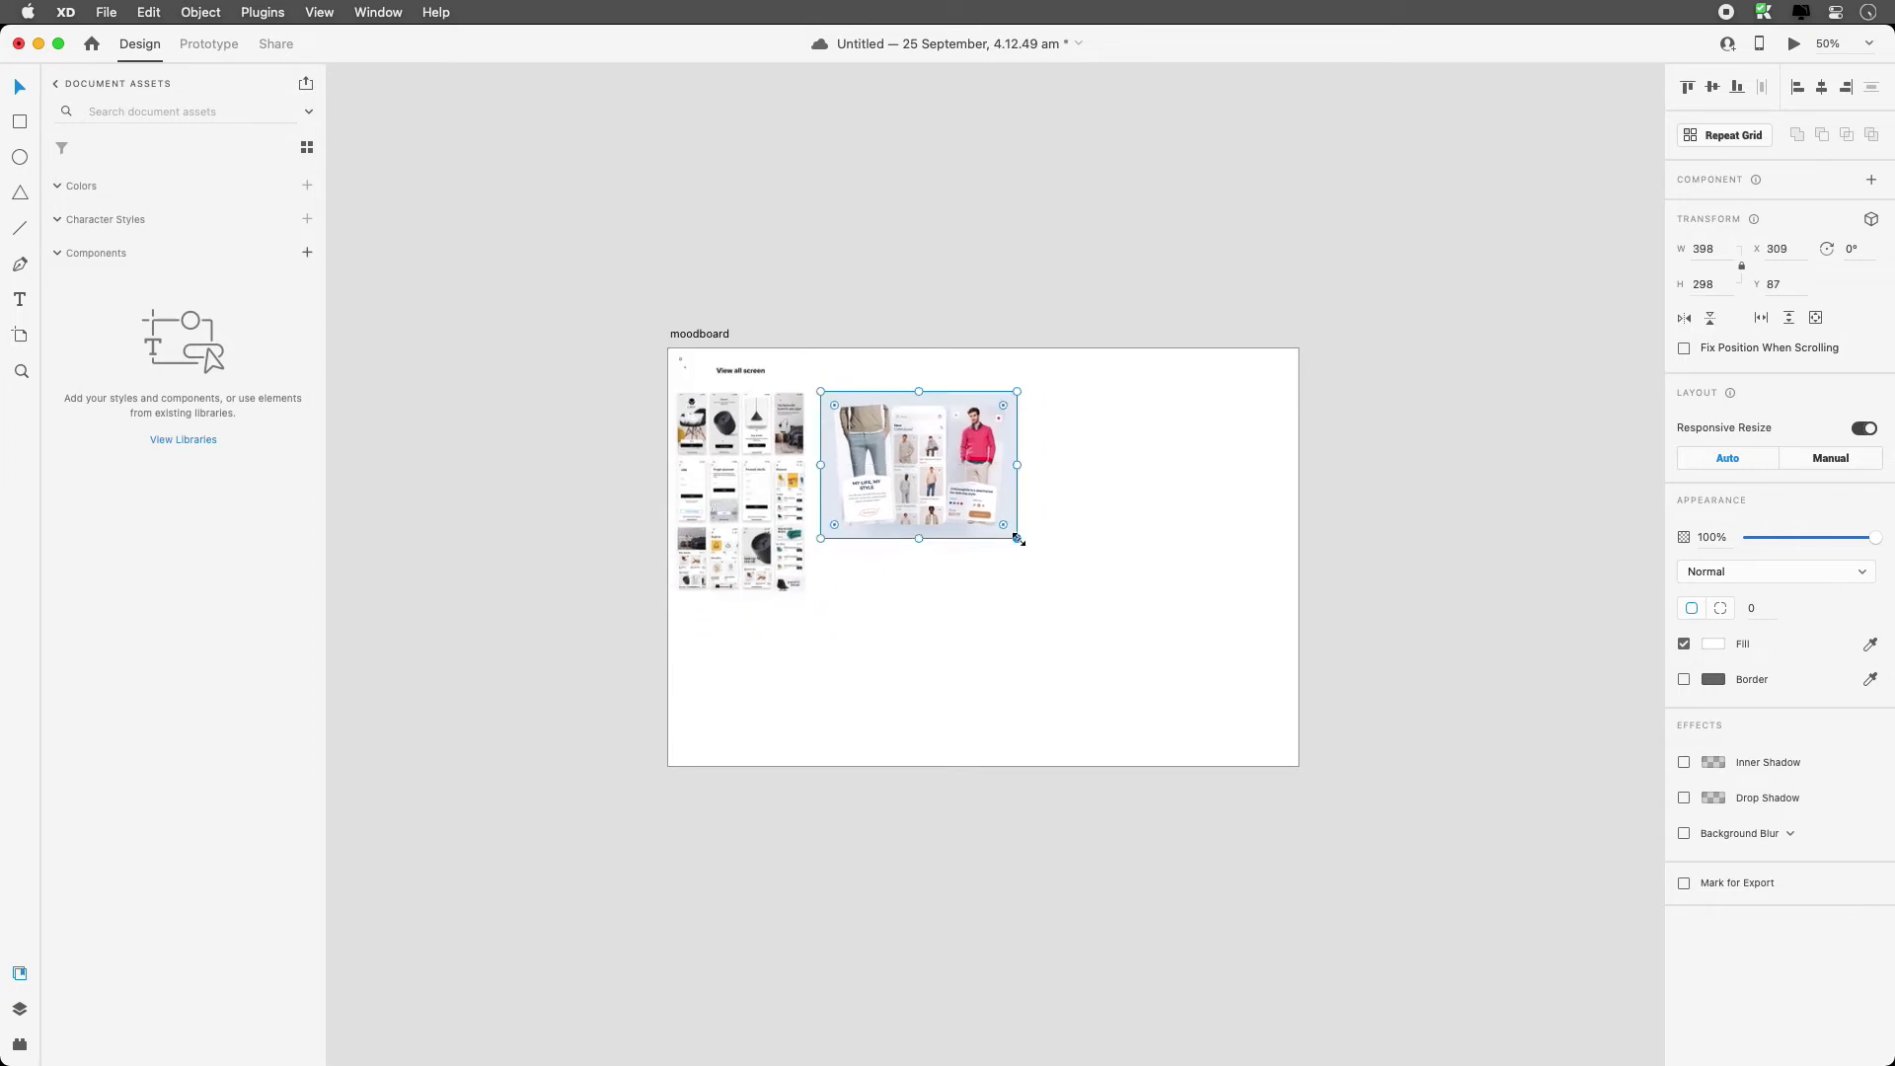
drag(1015, 538, 1159, 618)
click(1137, 667)
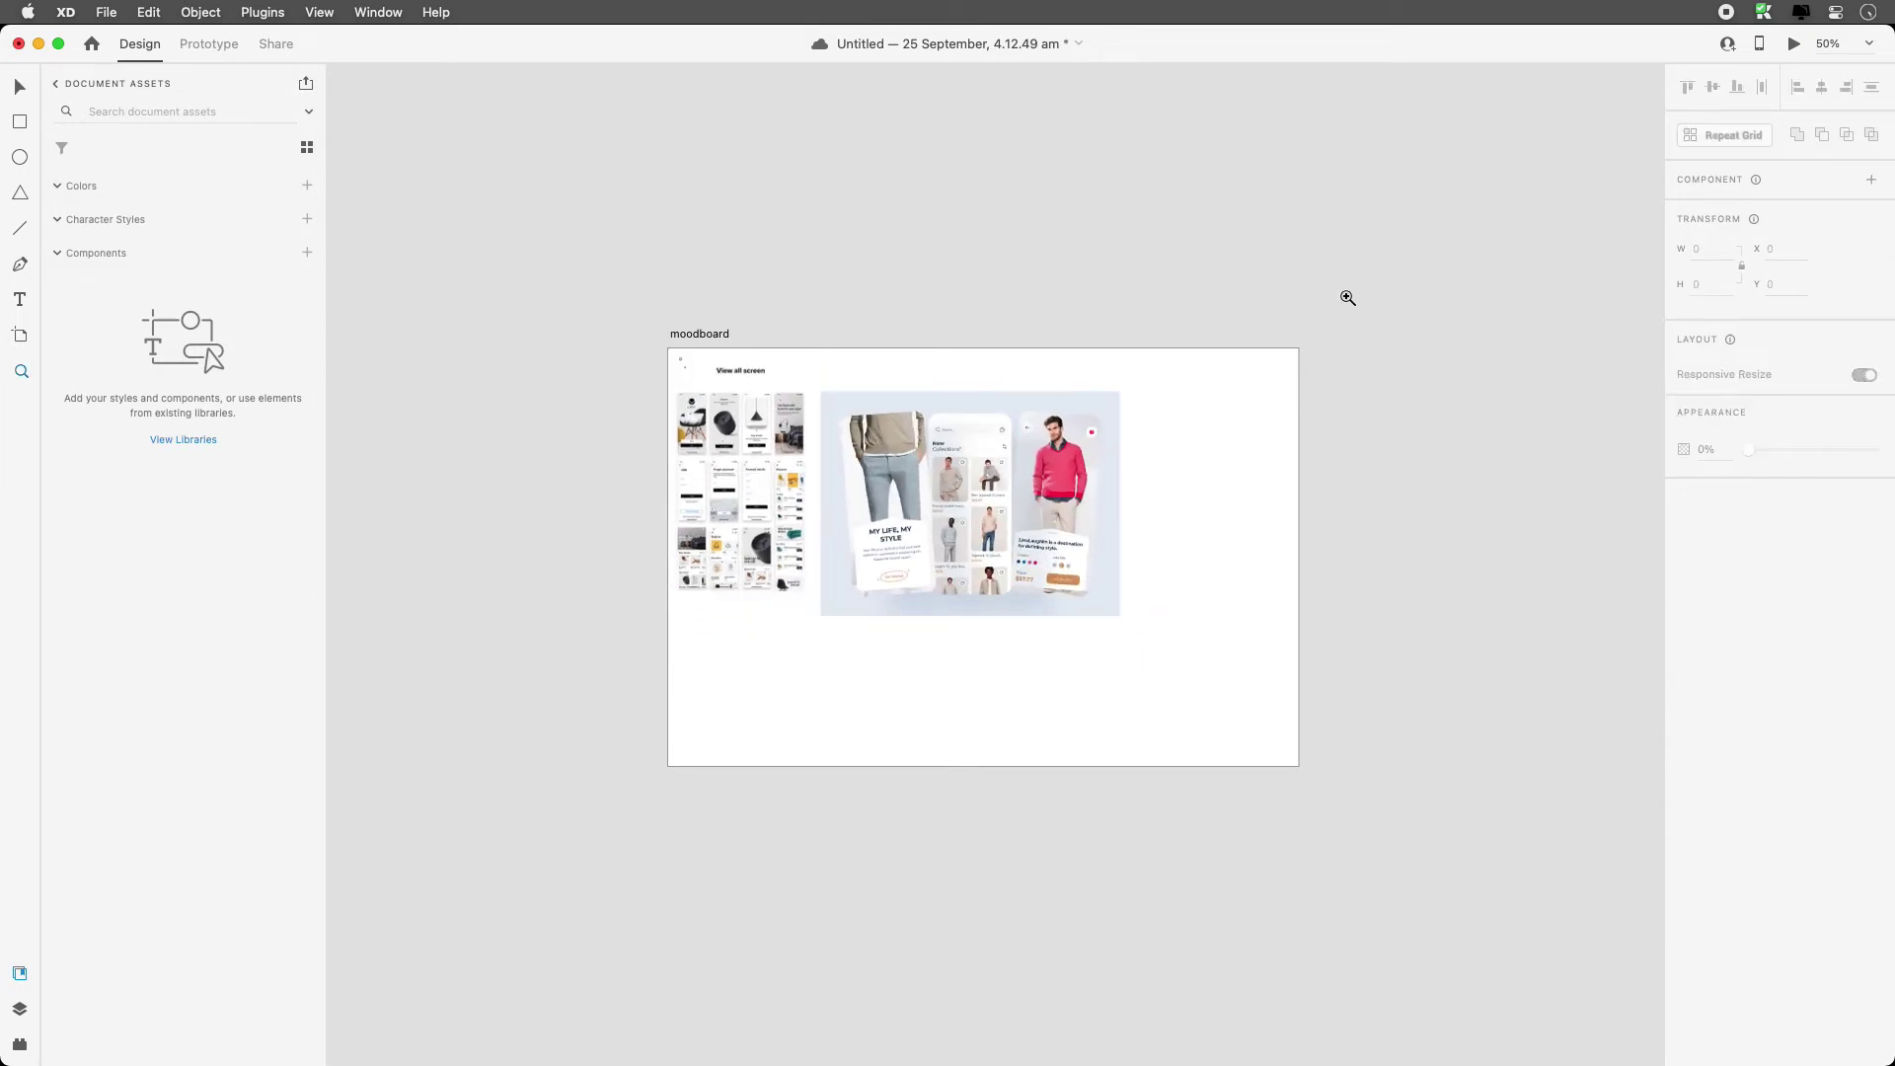
drag(1348, 297, 529, 774)
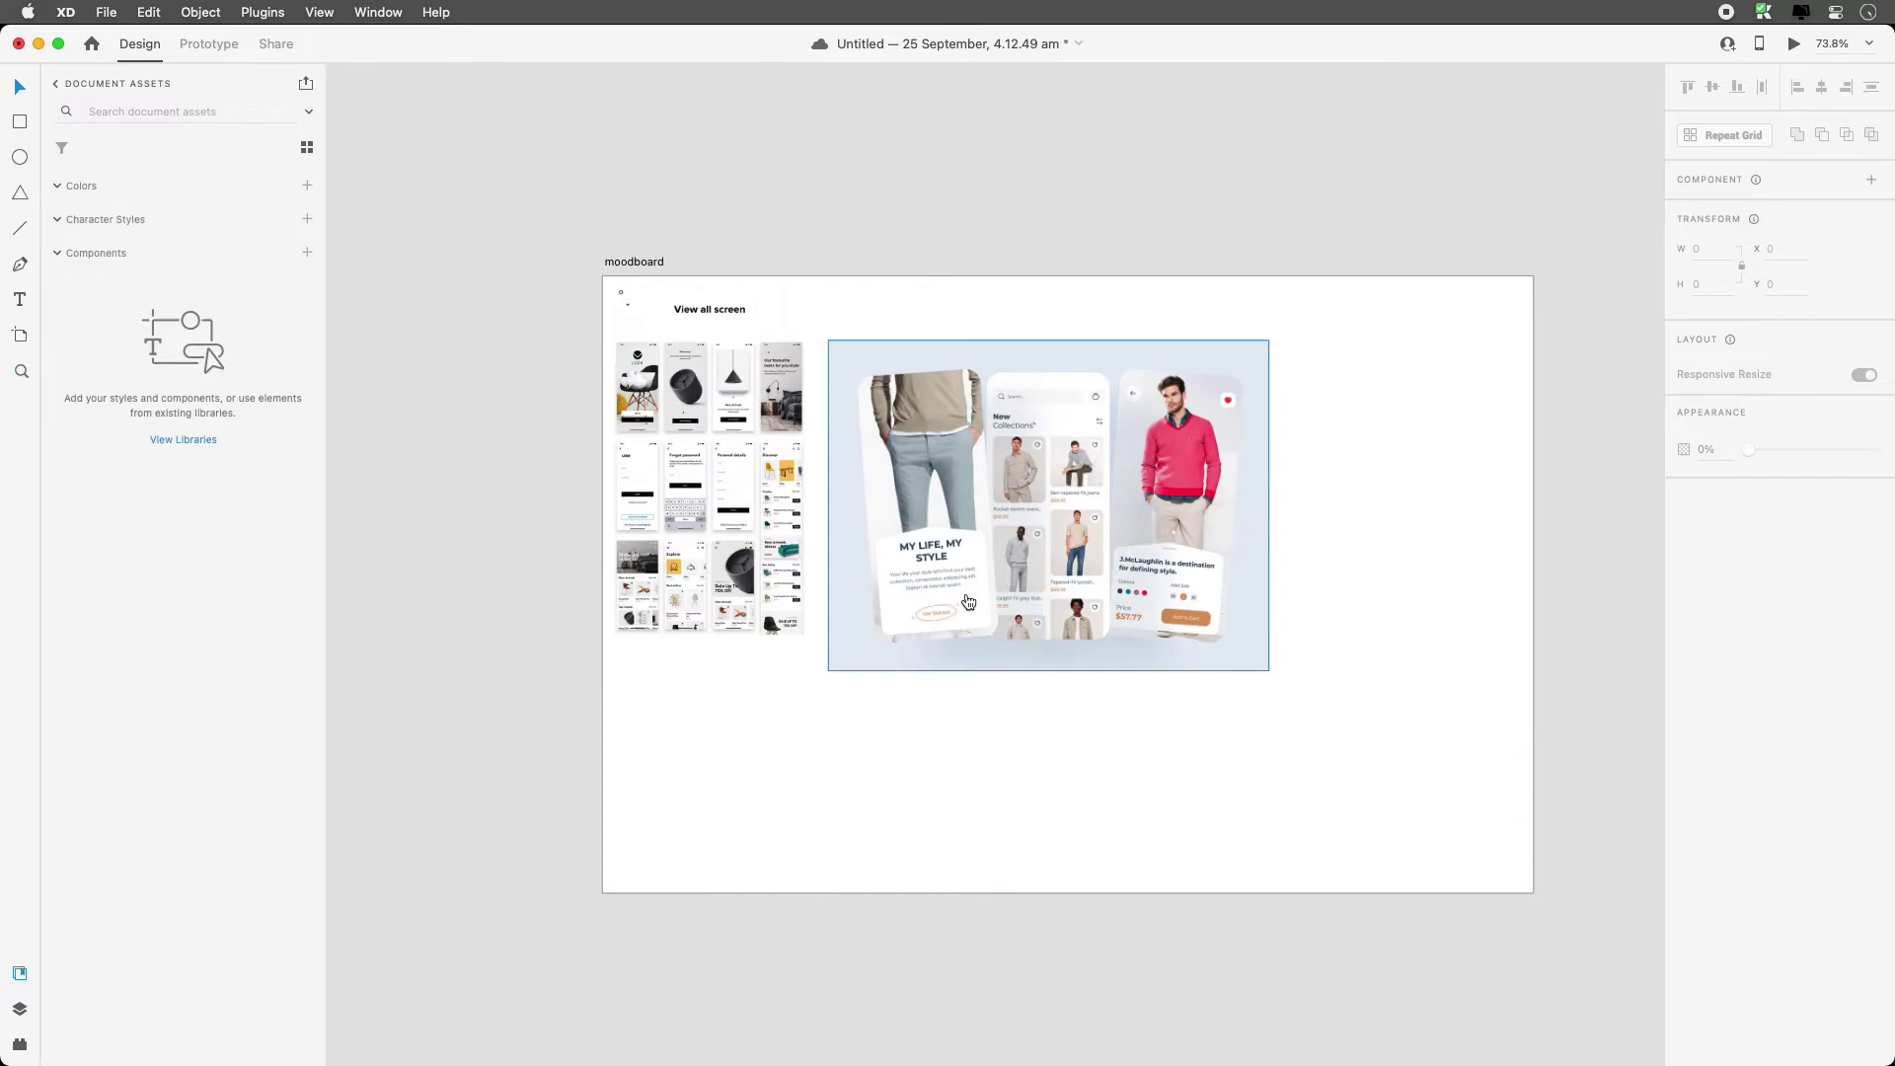
- Switch back to Chrome, search Dribbble for "shopping app ui" and open the "E-commerce - Mobile App" shot
key(super+Tab)
click(862, 49)
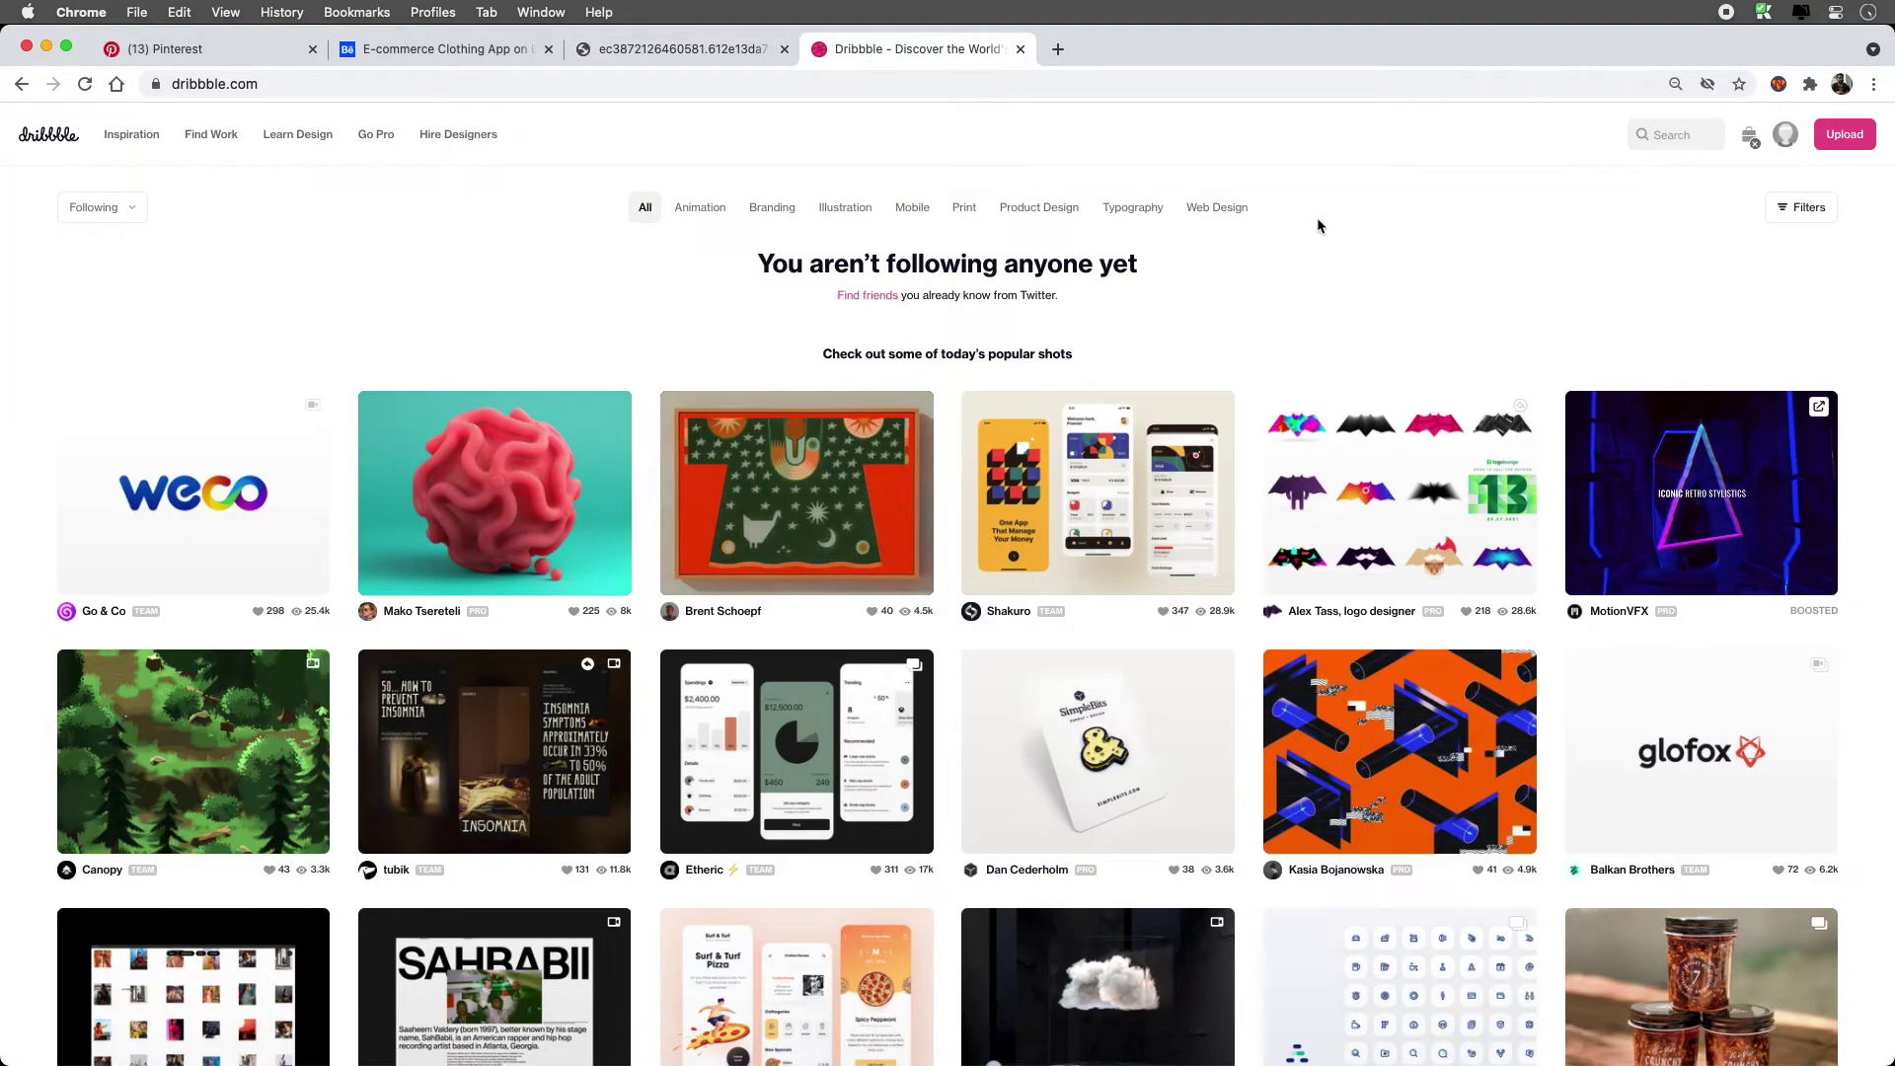
click(1670, 130)
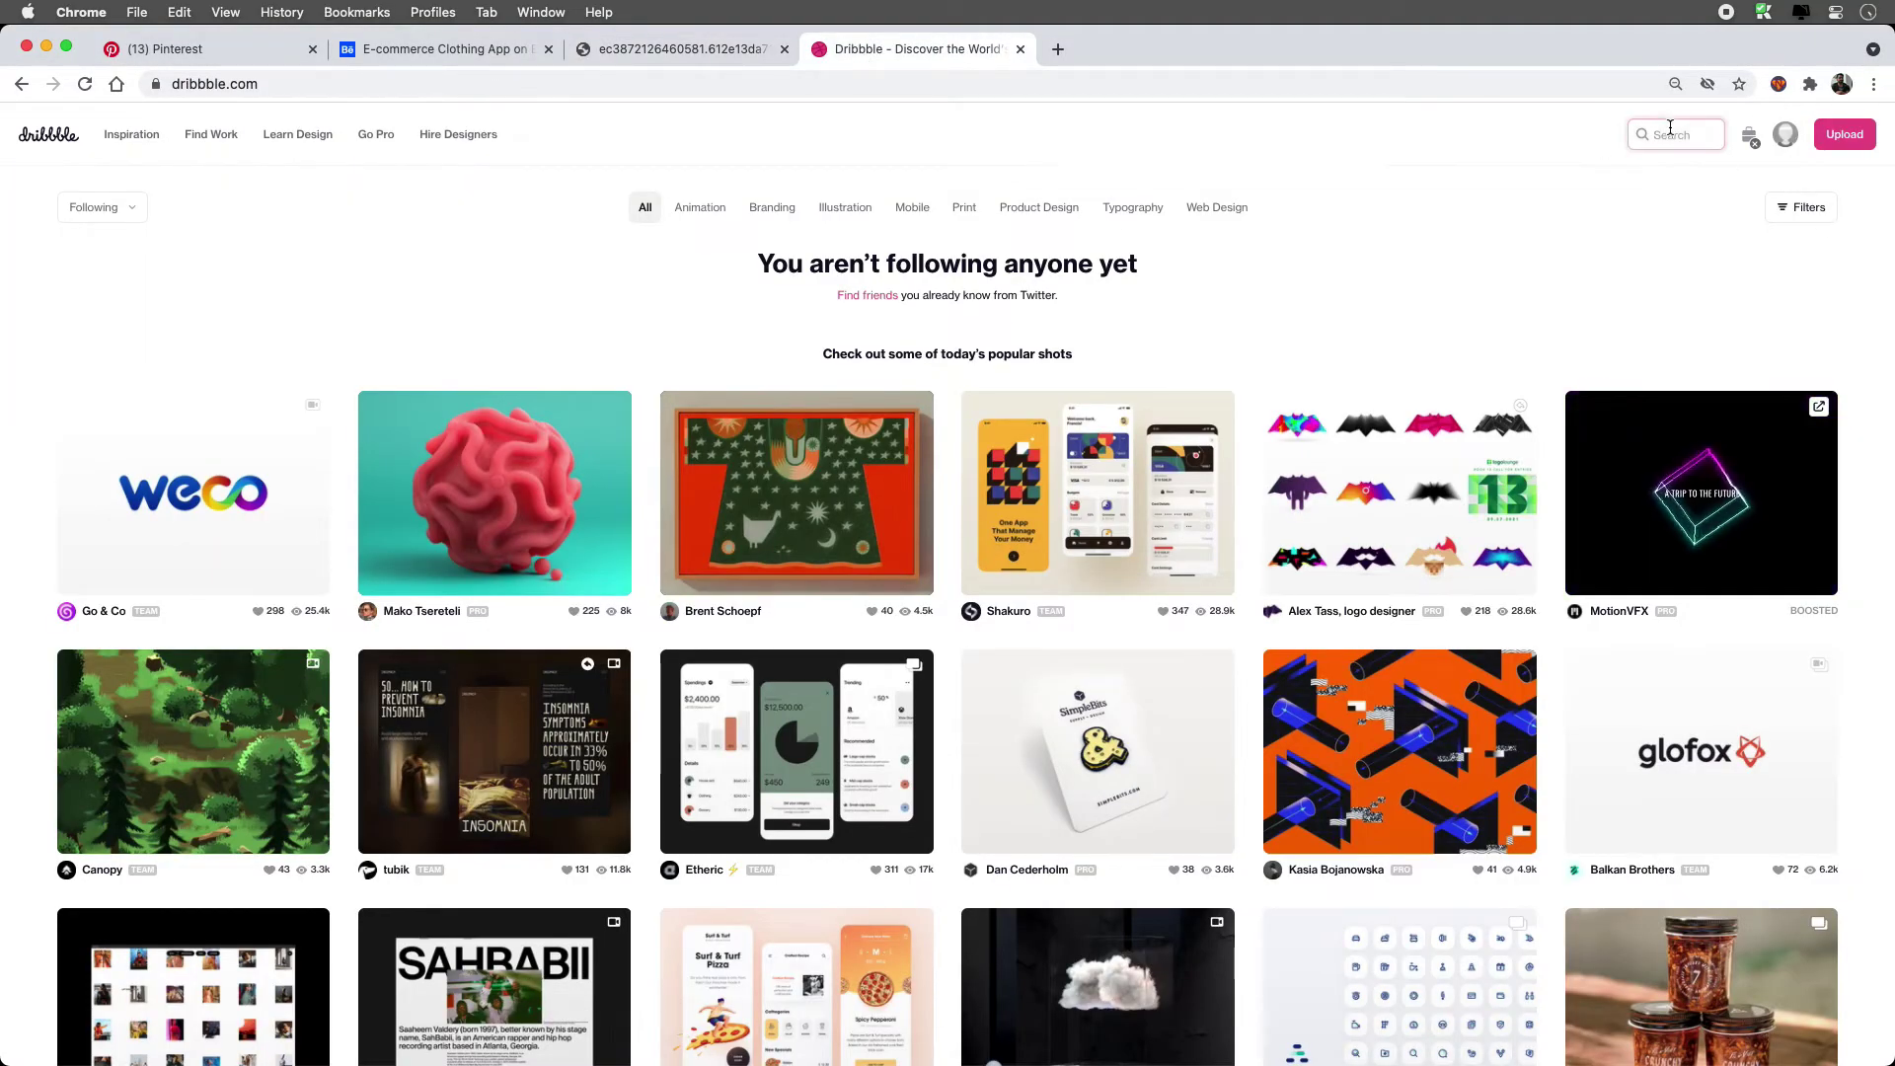
text(sho)
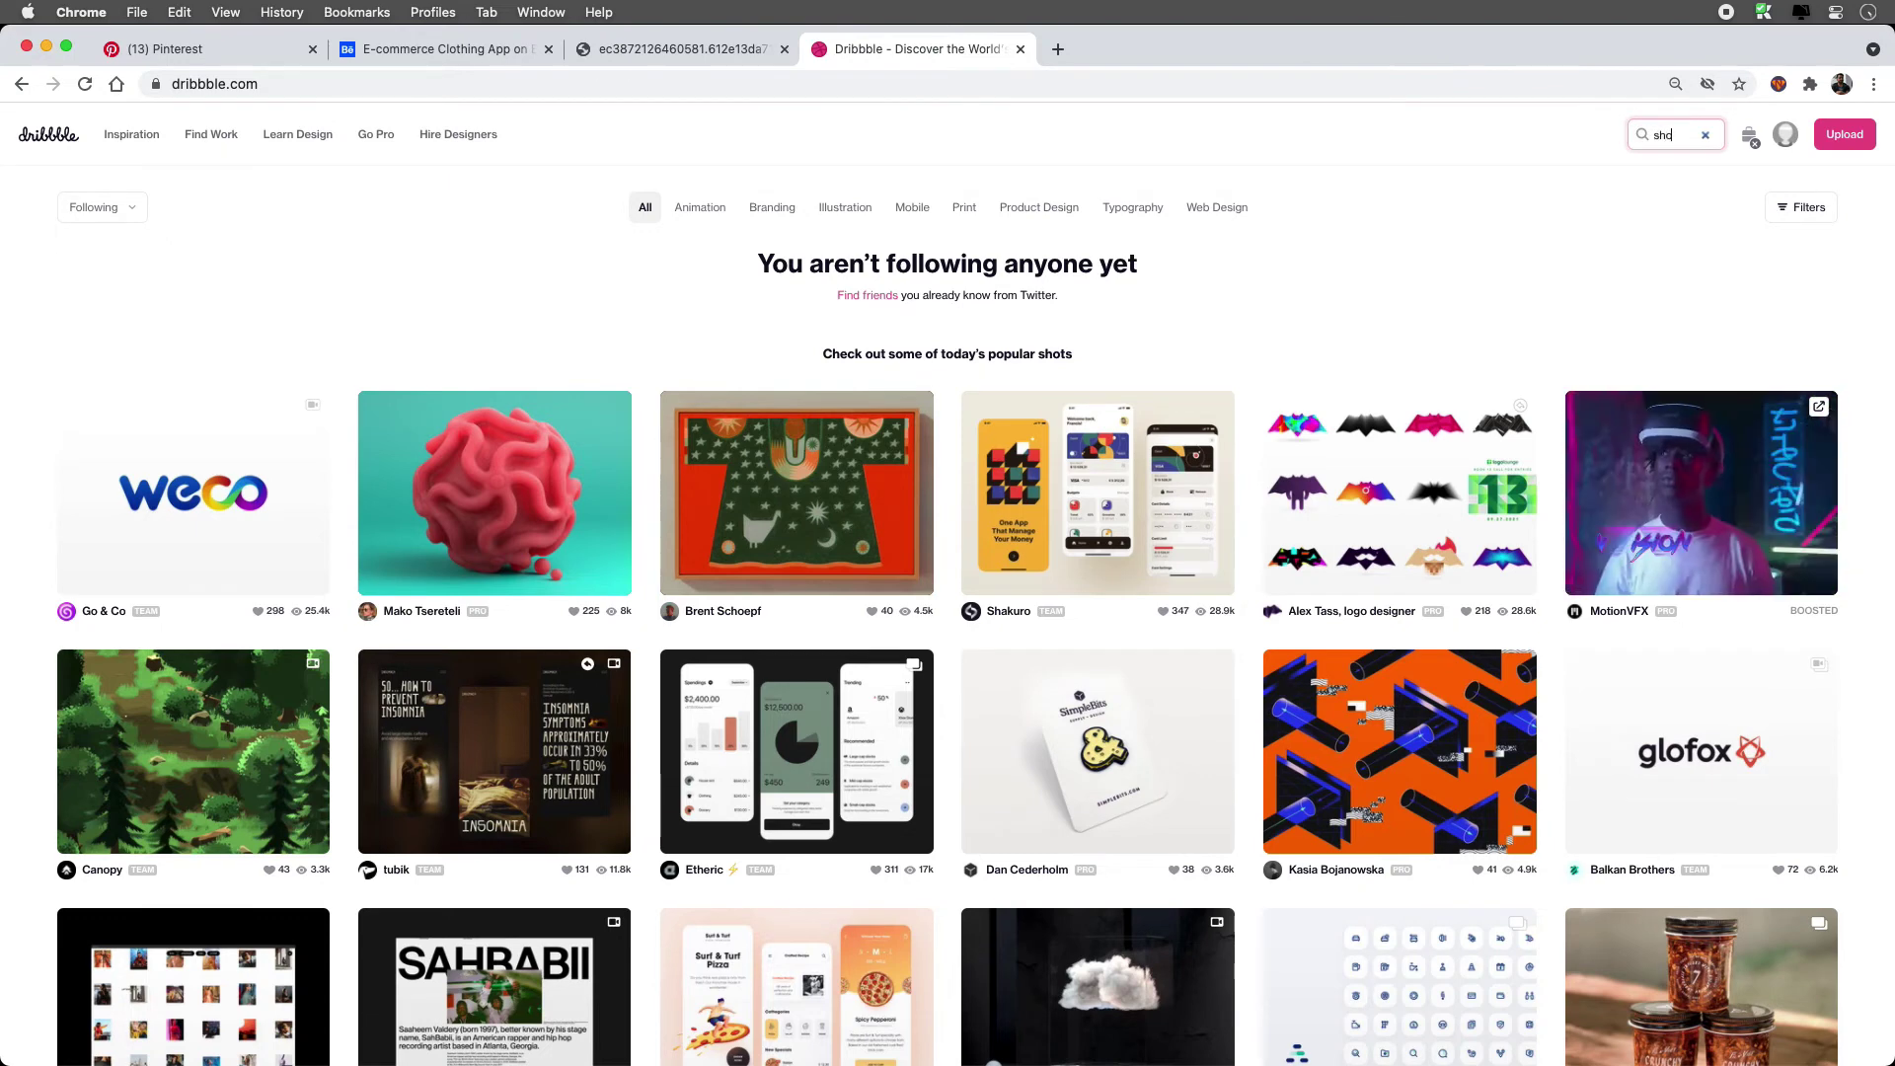
text(pping app u)
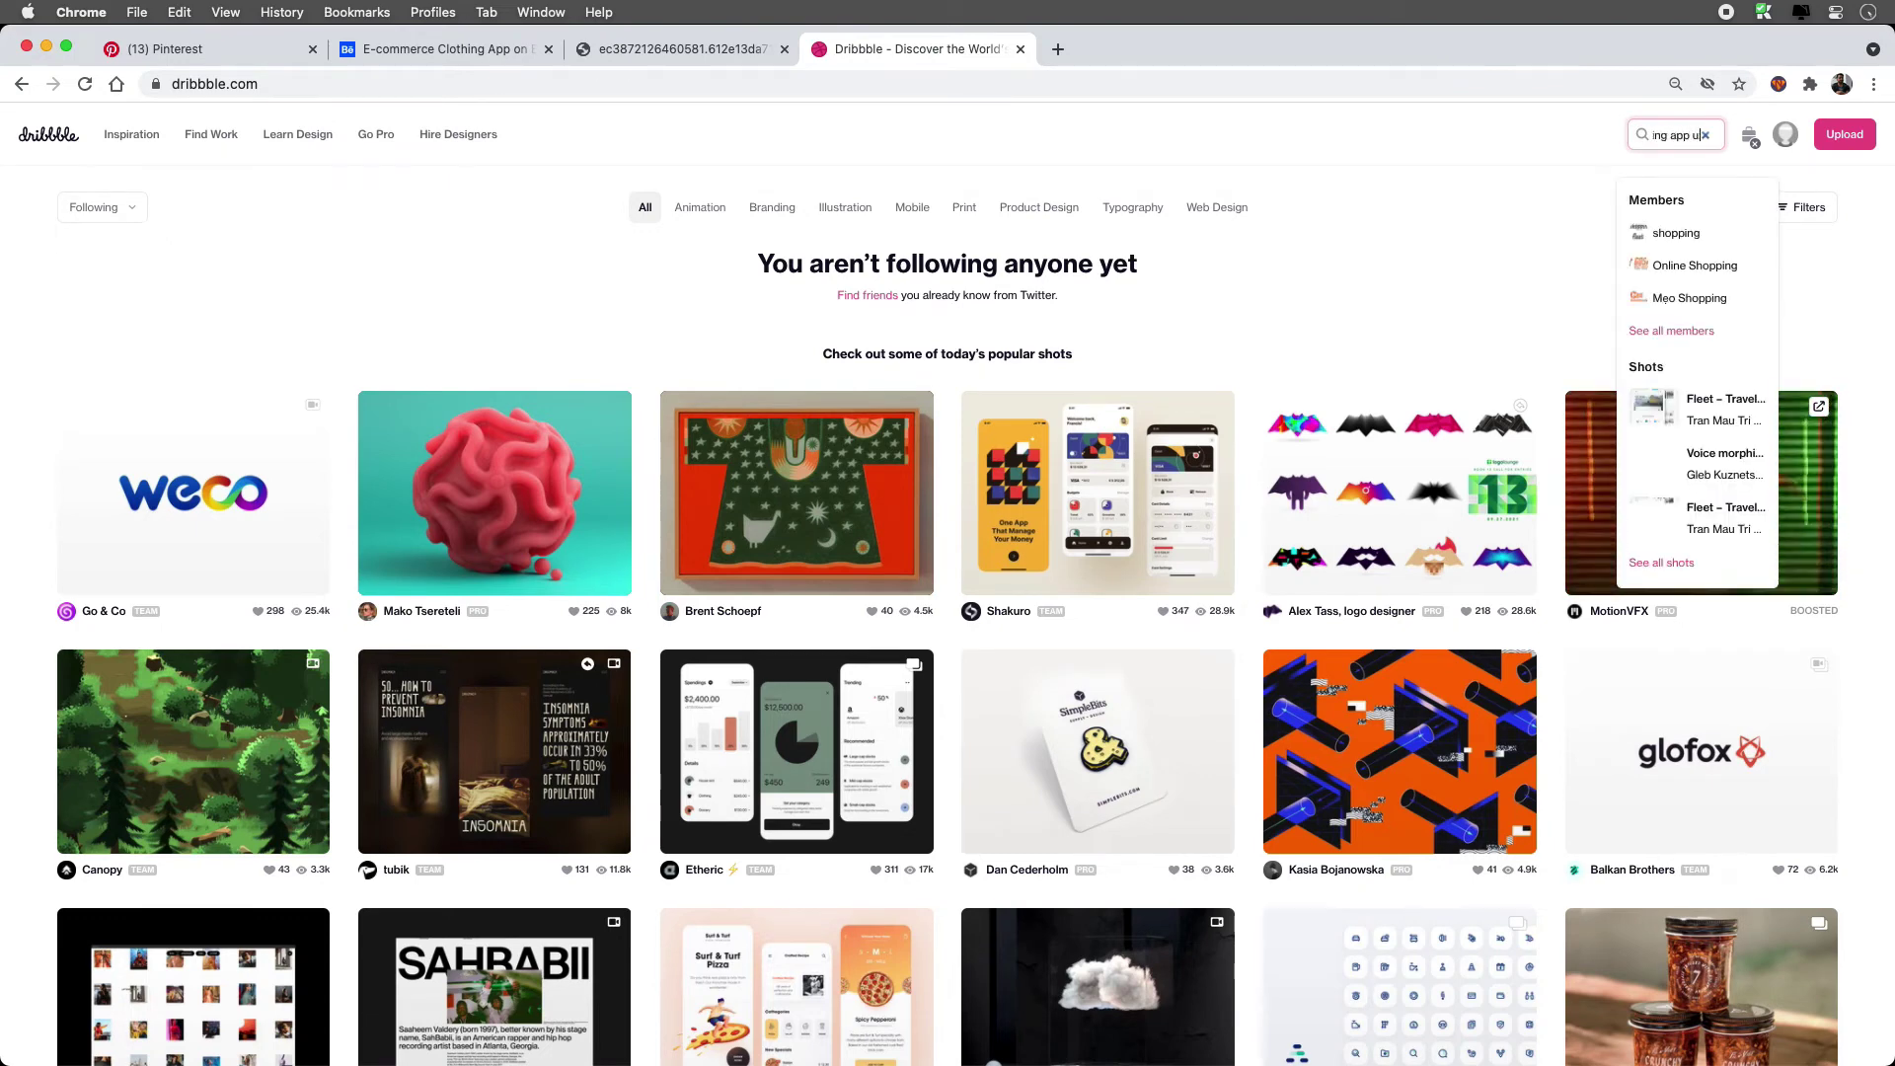
key(Return)
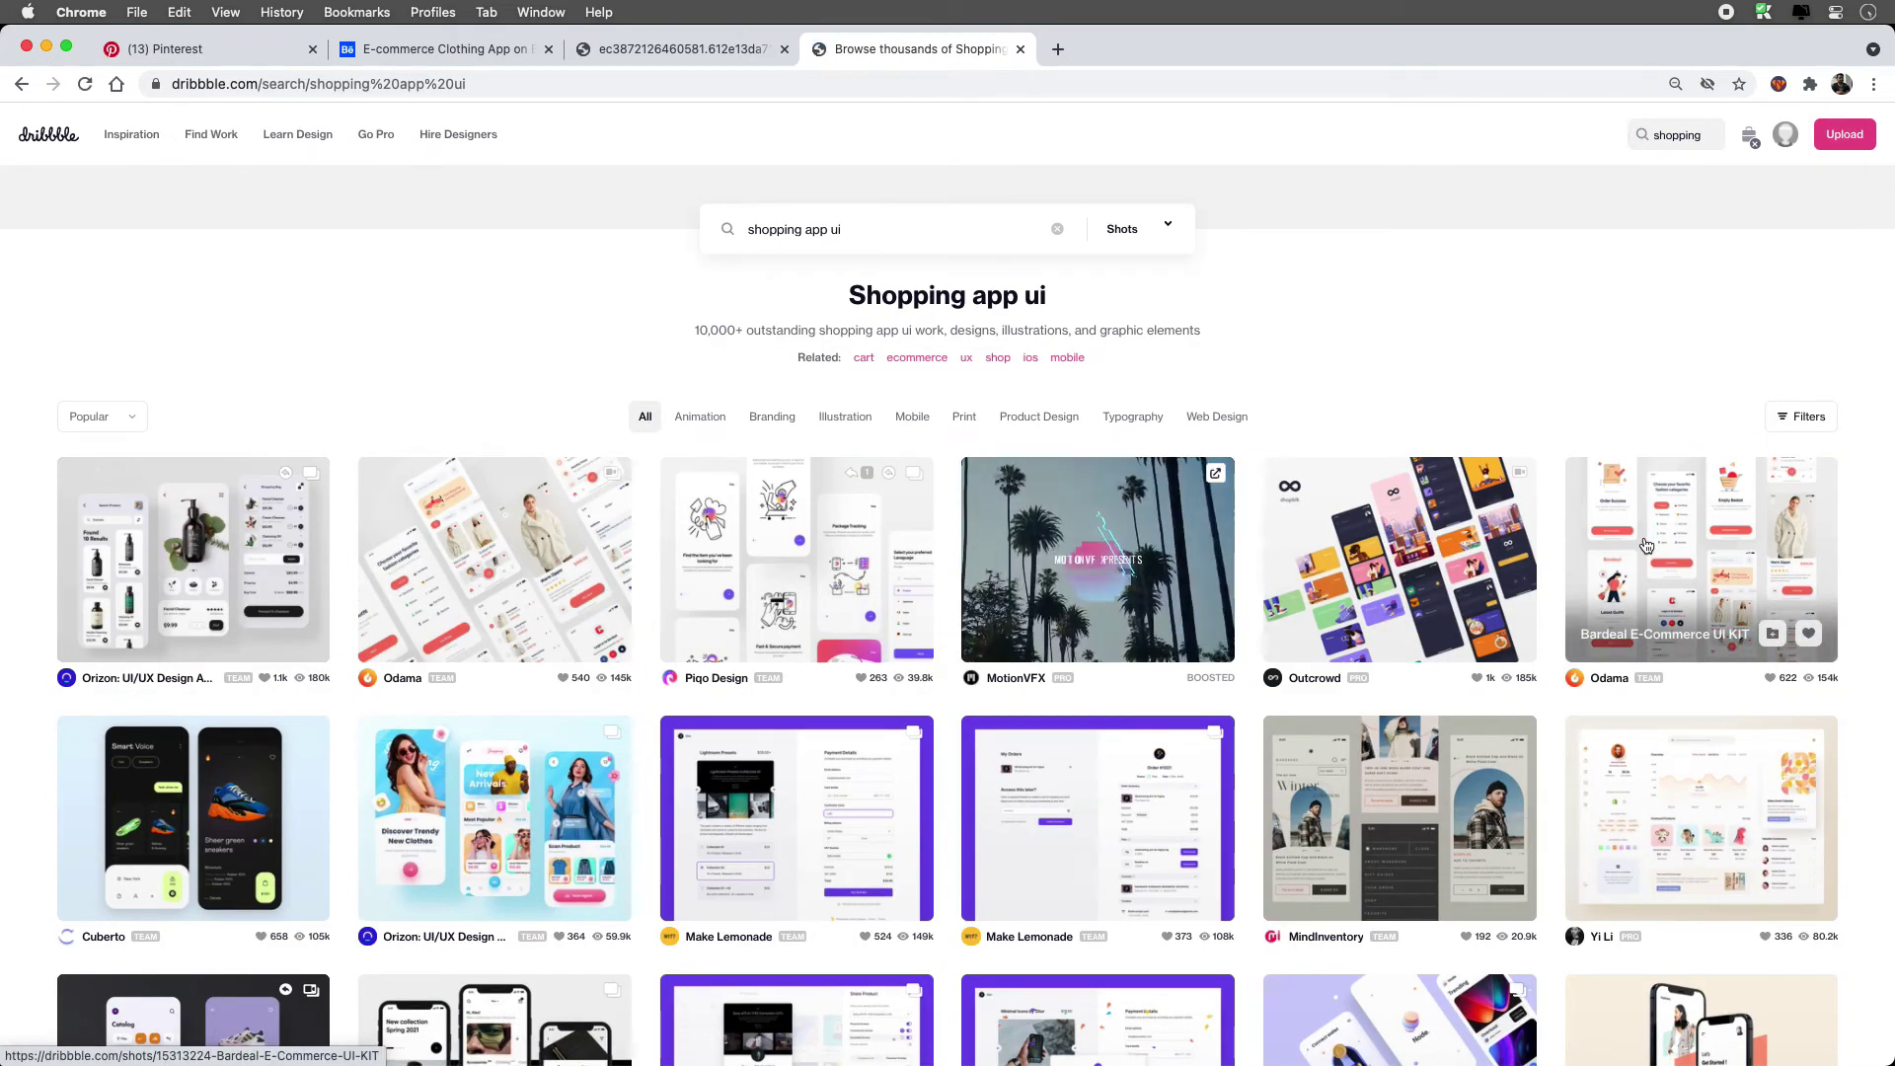
click(473, 802)
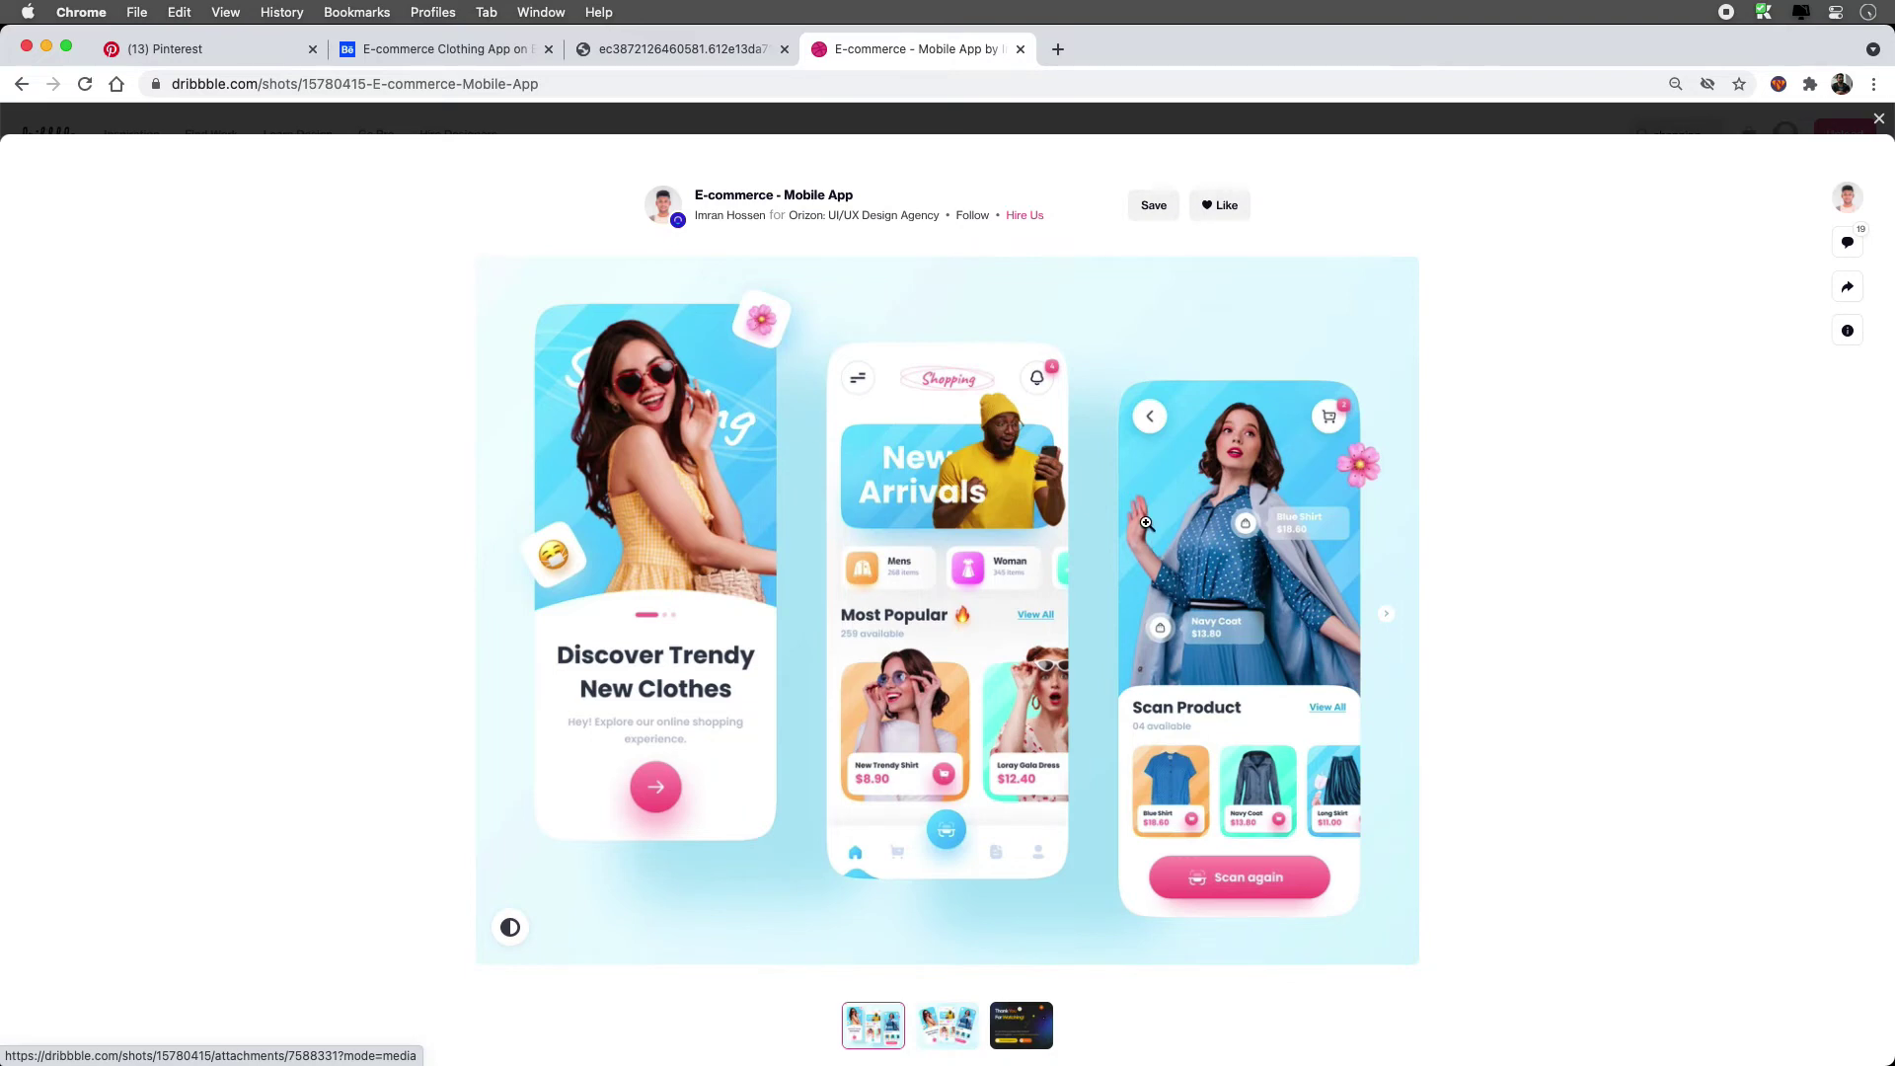
- Open the first image of the "E-commerce - Mobile App" shot at full size and copy it
click(794, 431)
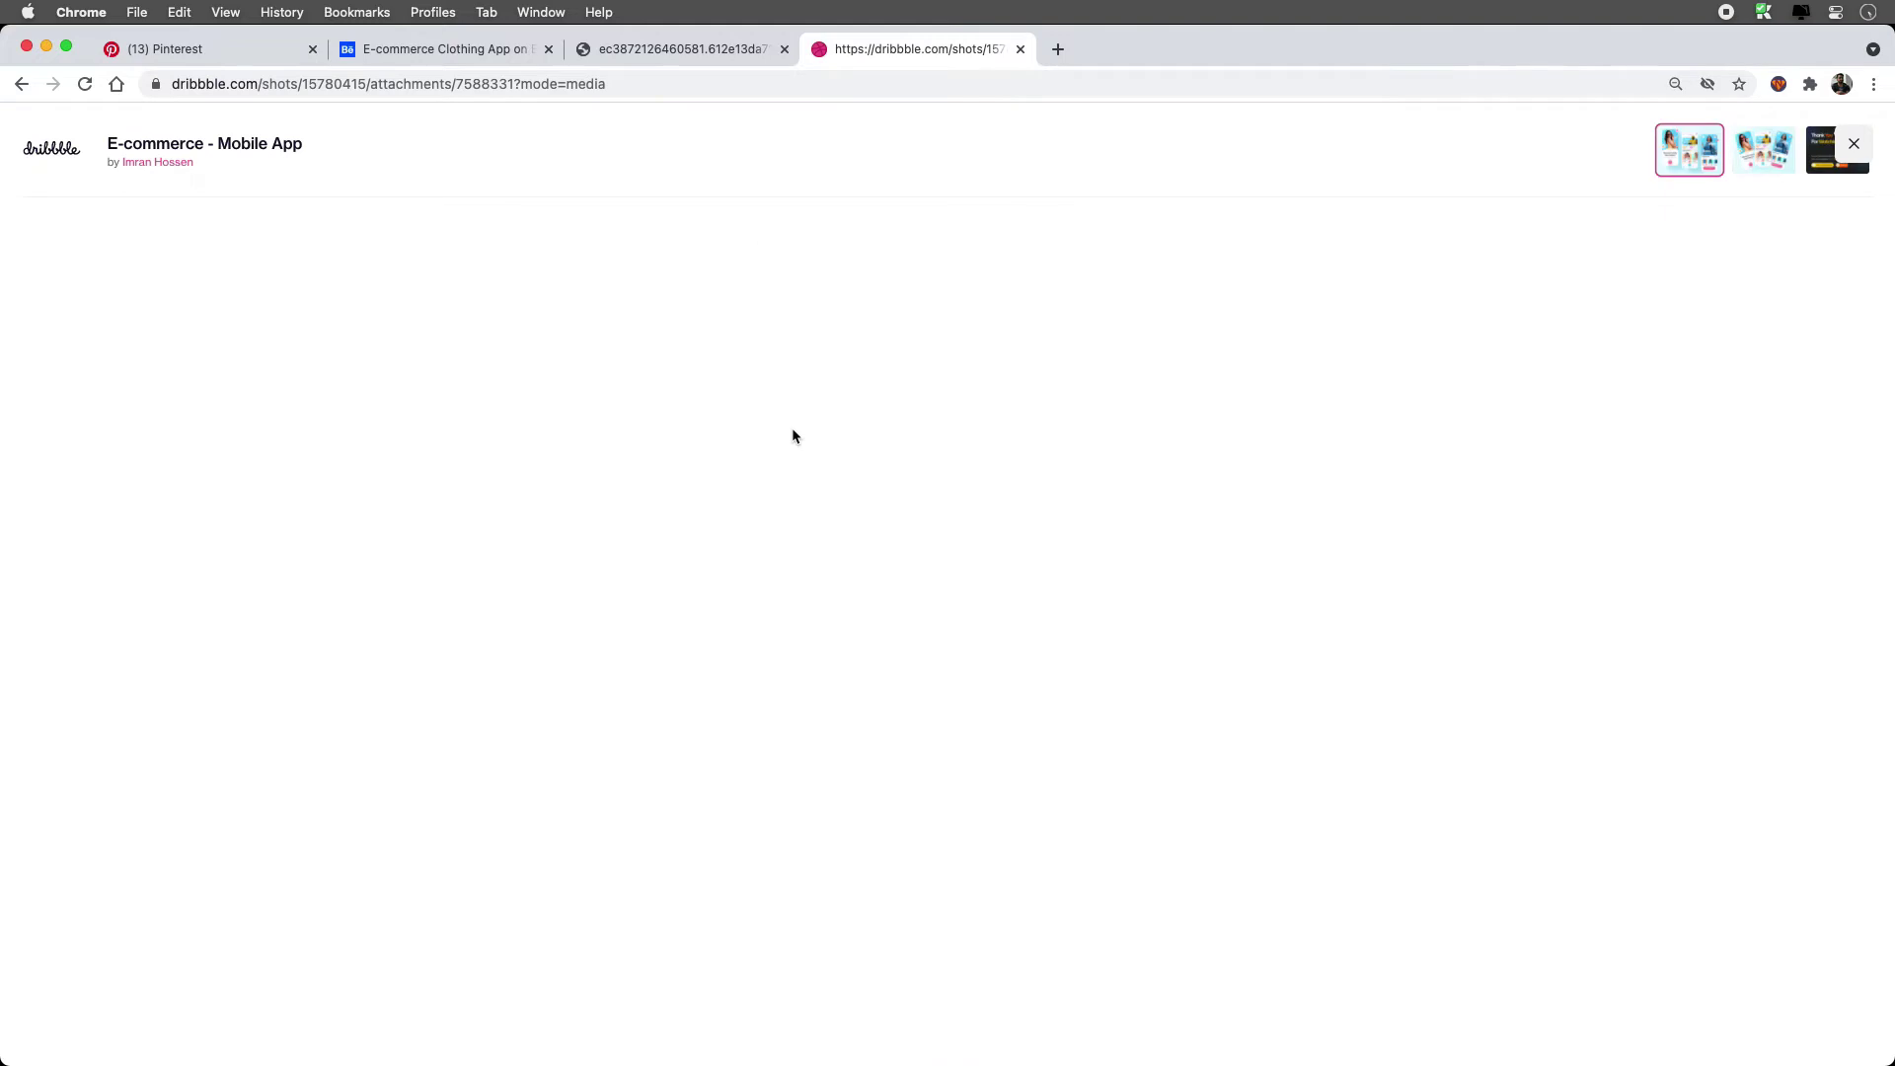
scroll(792, 428, down, 2)
scroll(792, 431, up, 2)
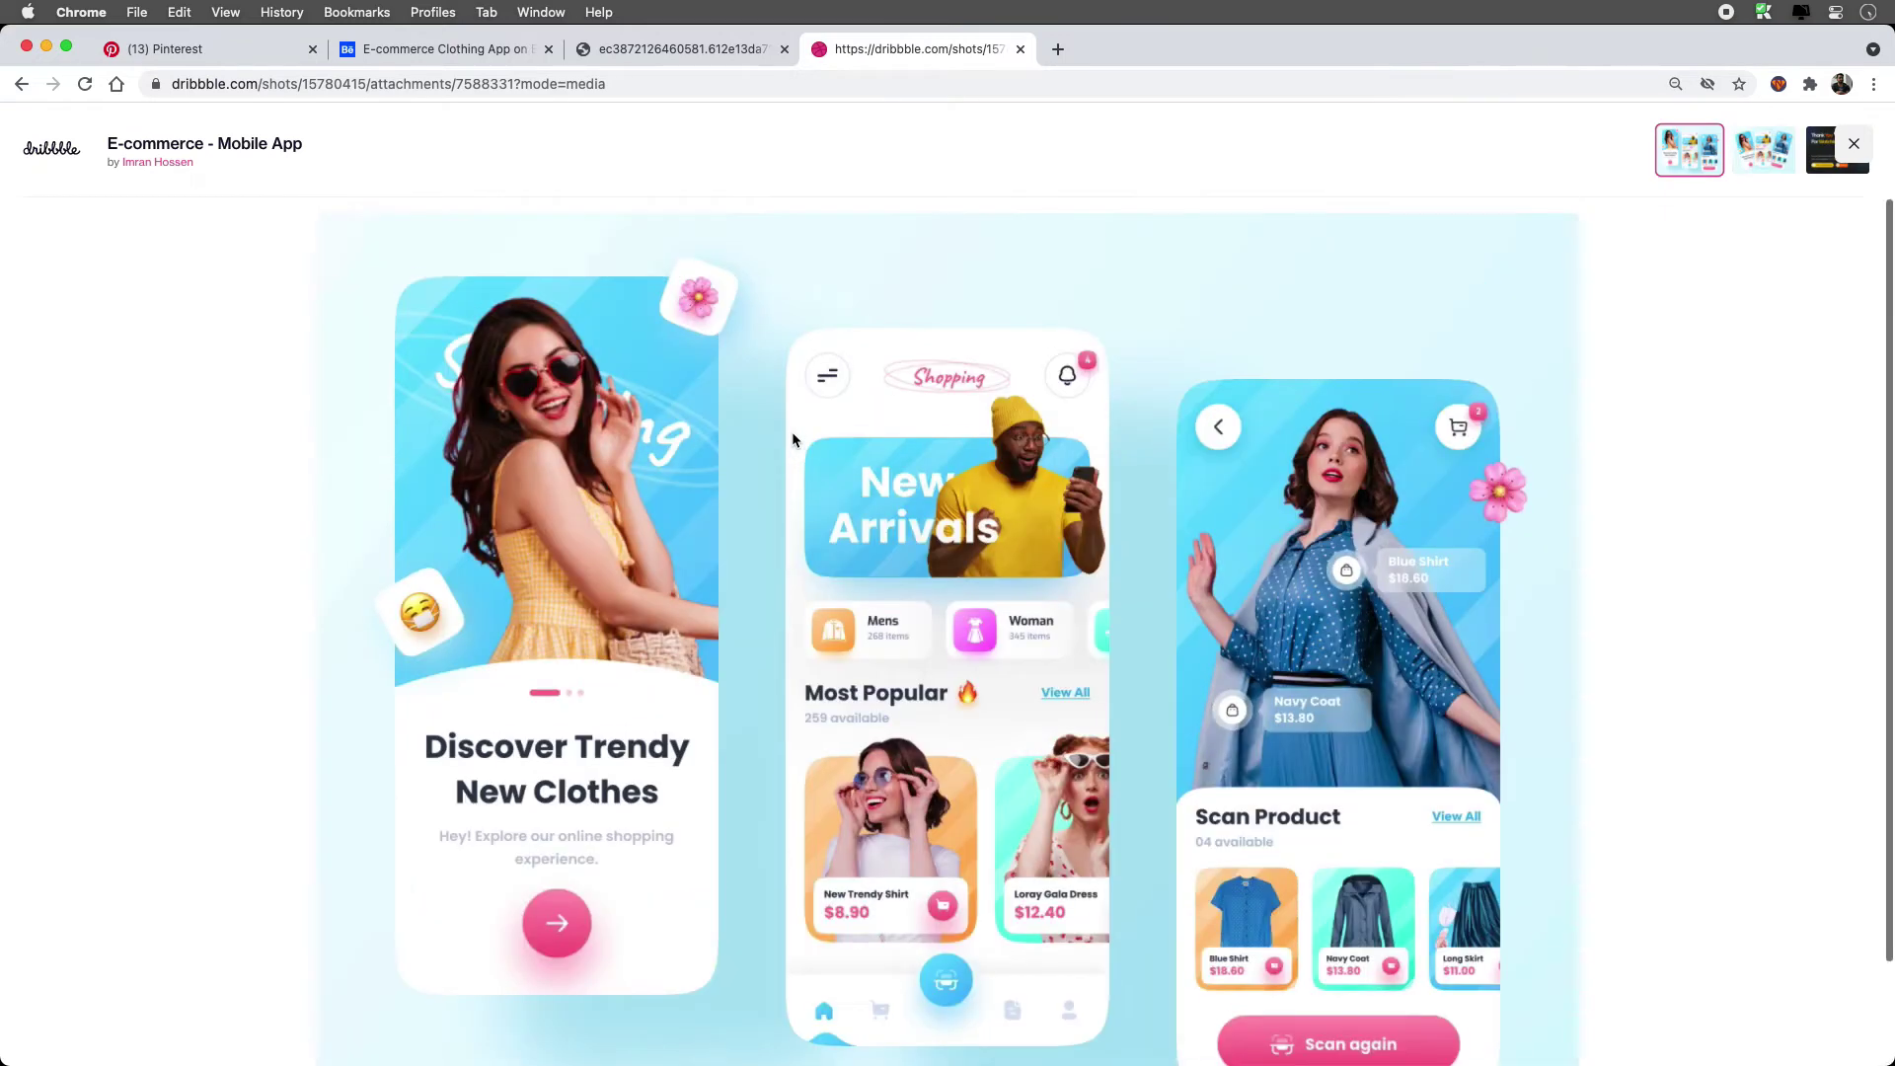
scroll(791, 431, down, 2)
scroll(792, 431, up, 2)
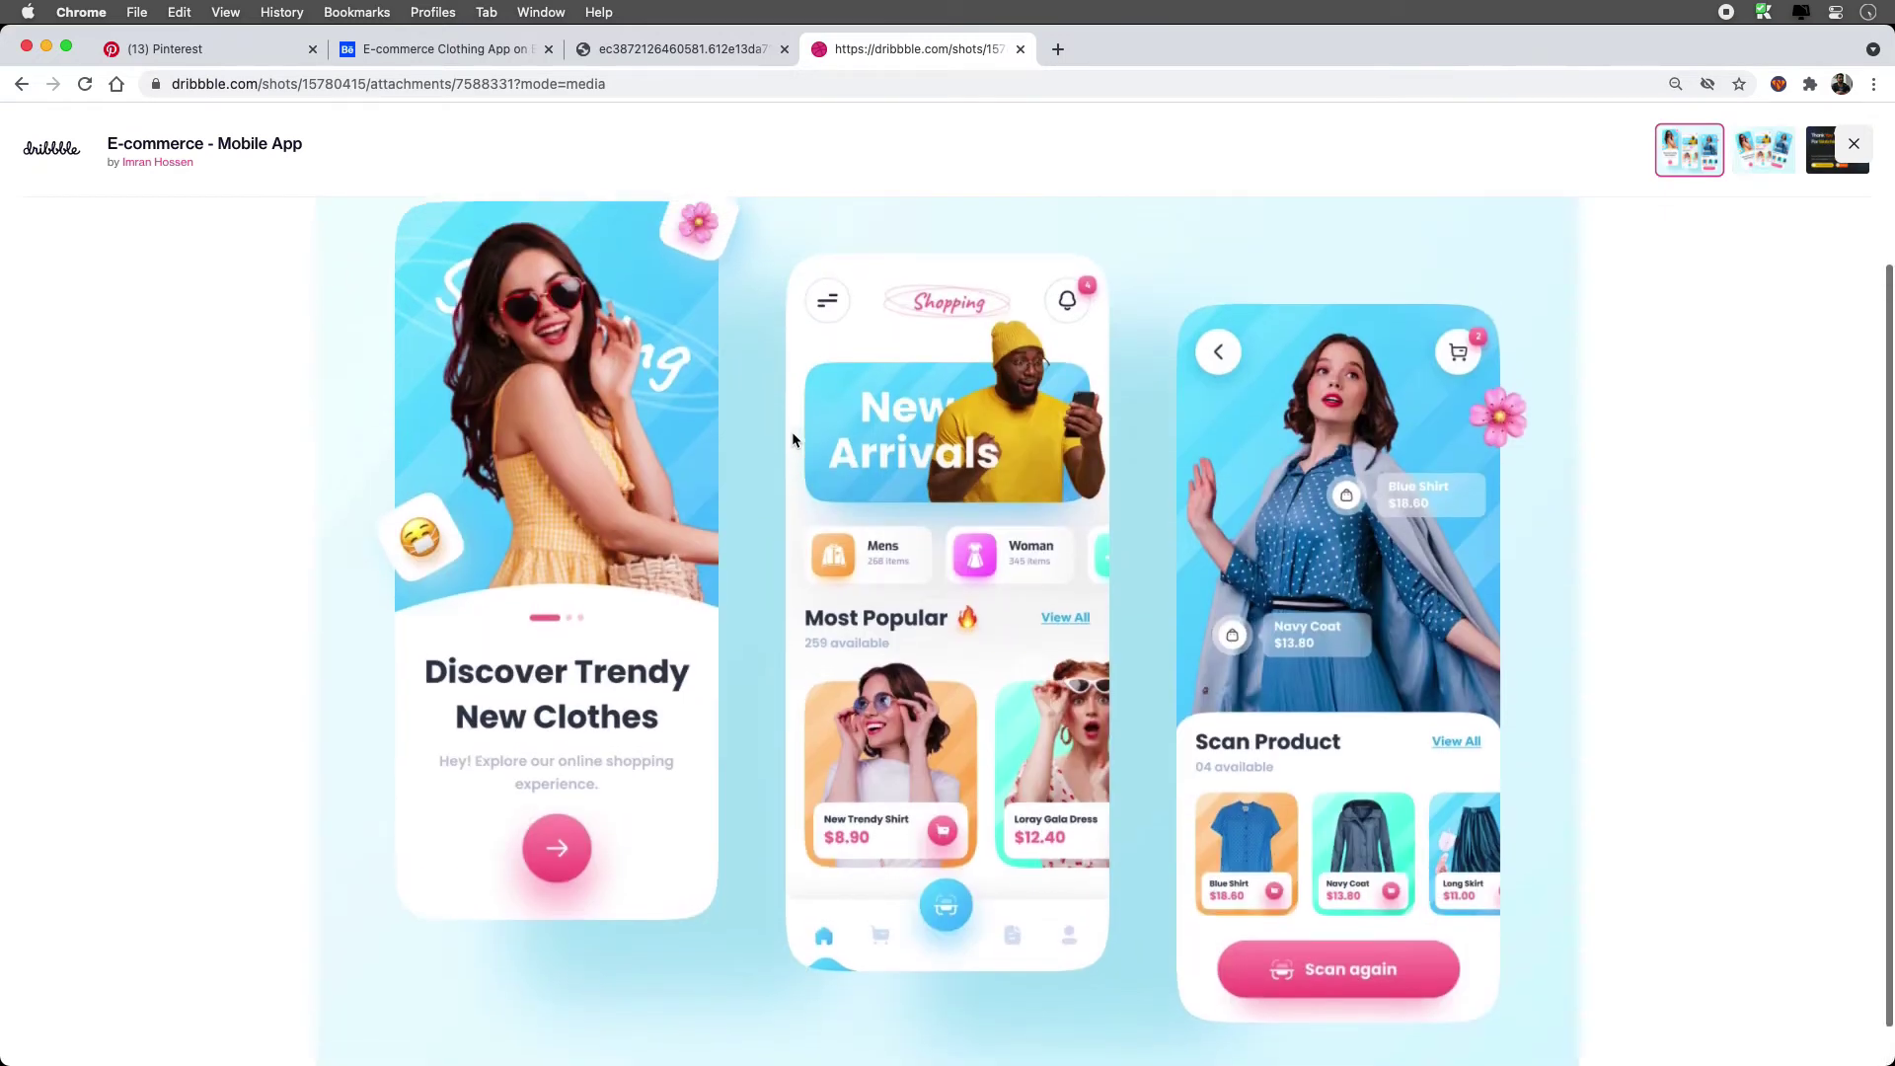
scroll(792, 433, down, 2)
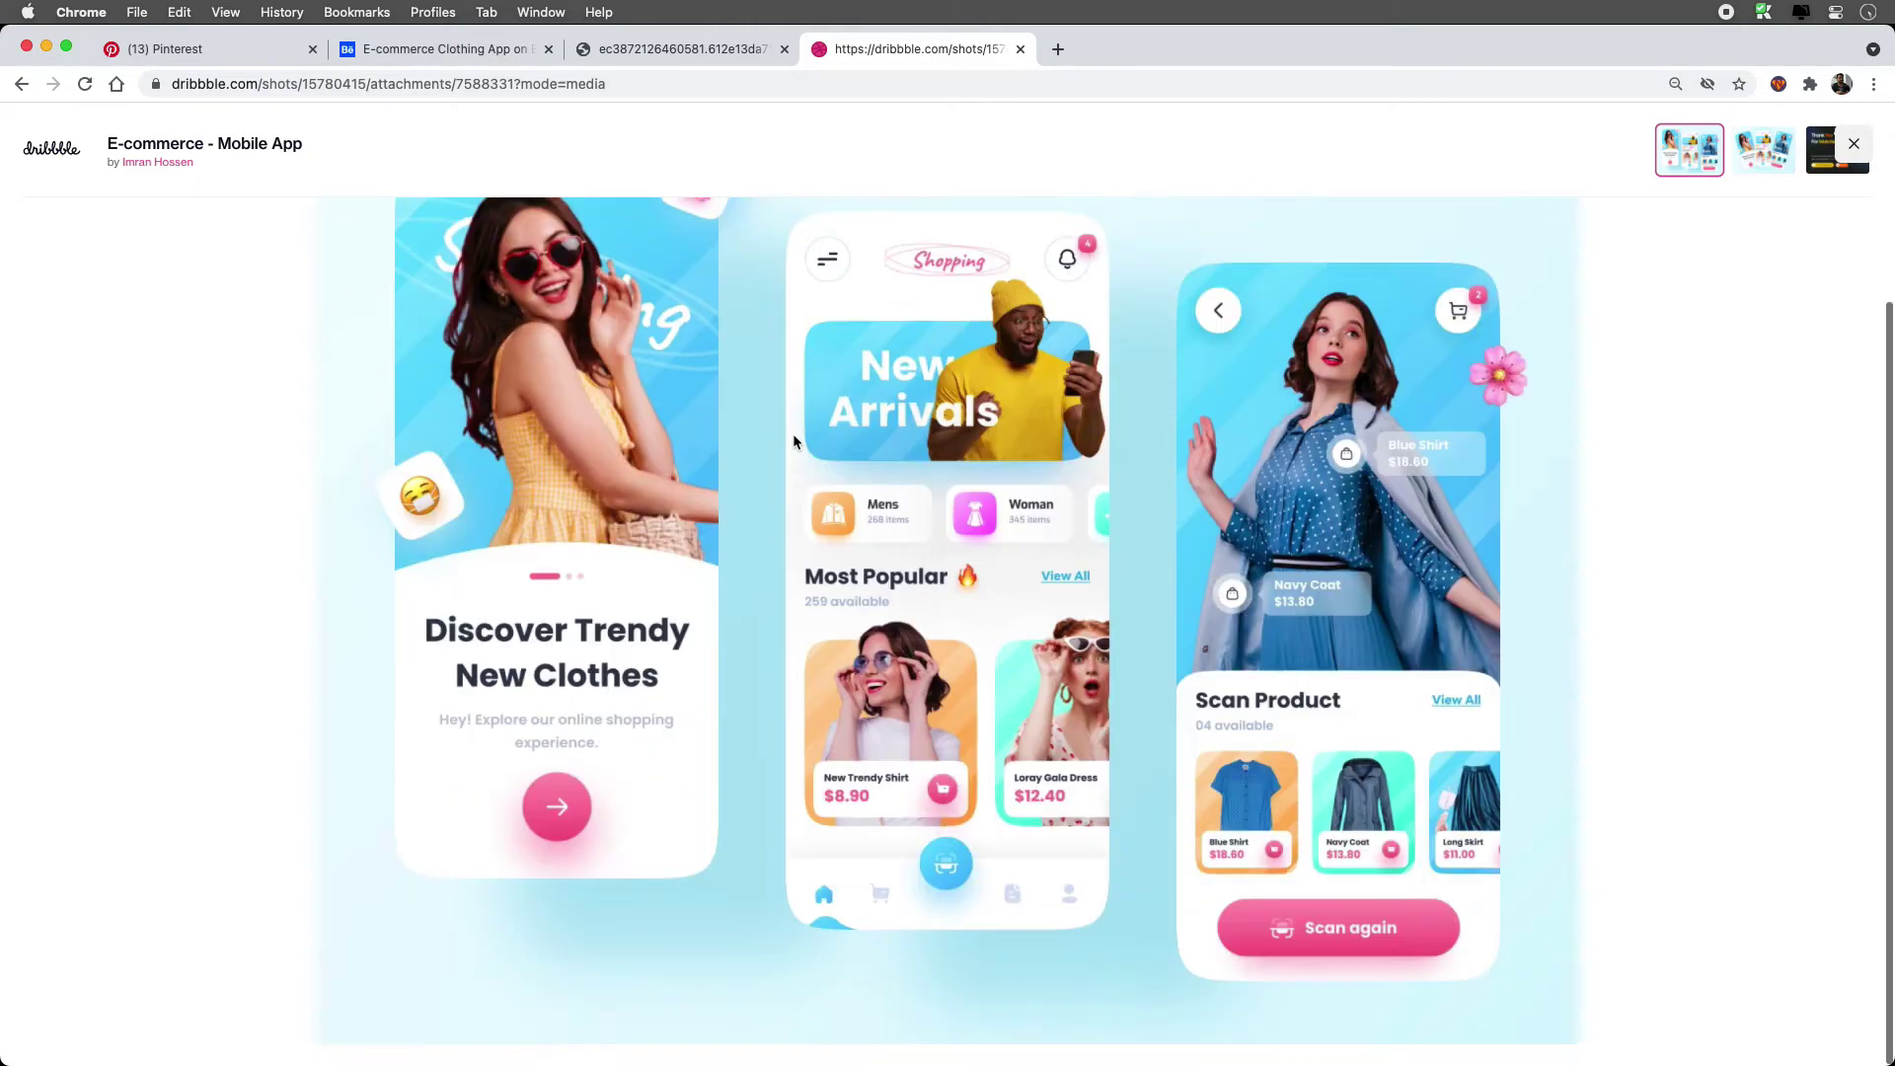
right_click(769, 376)
click(906, 432)
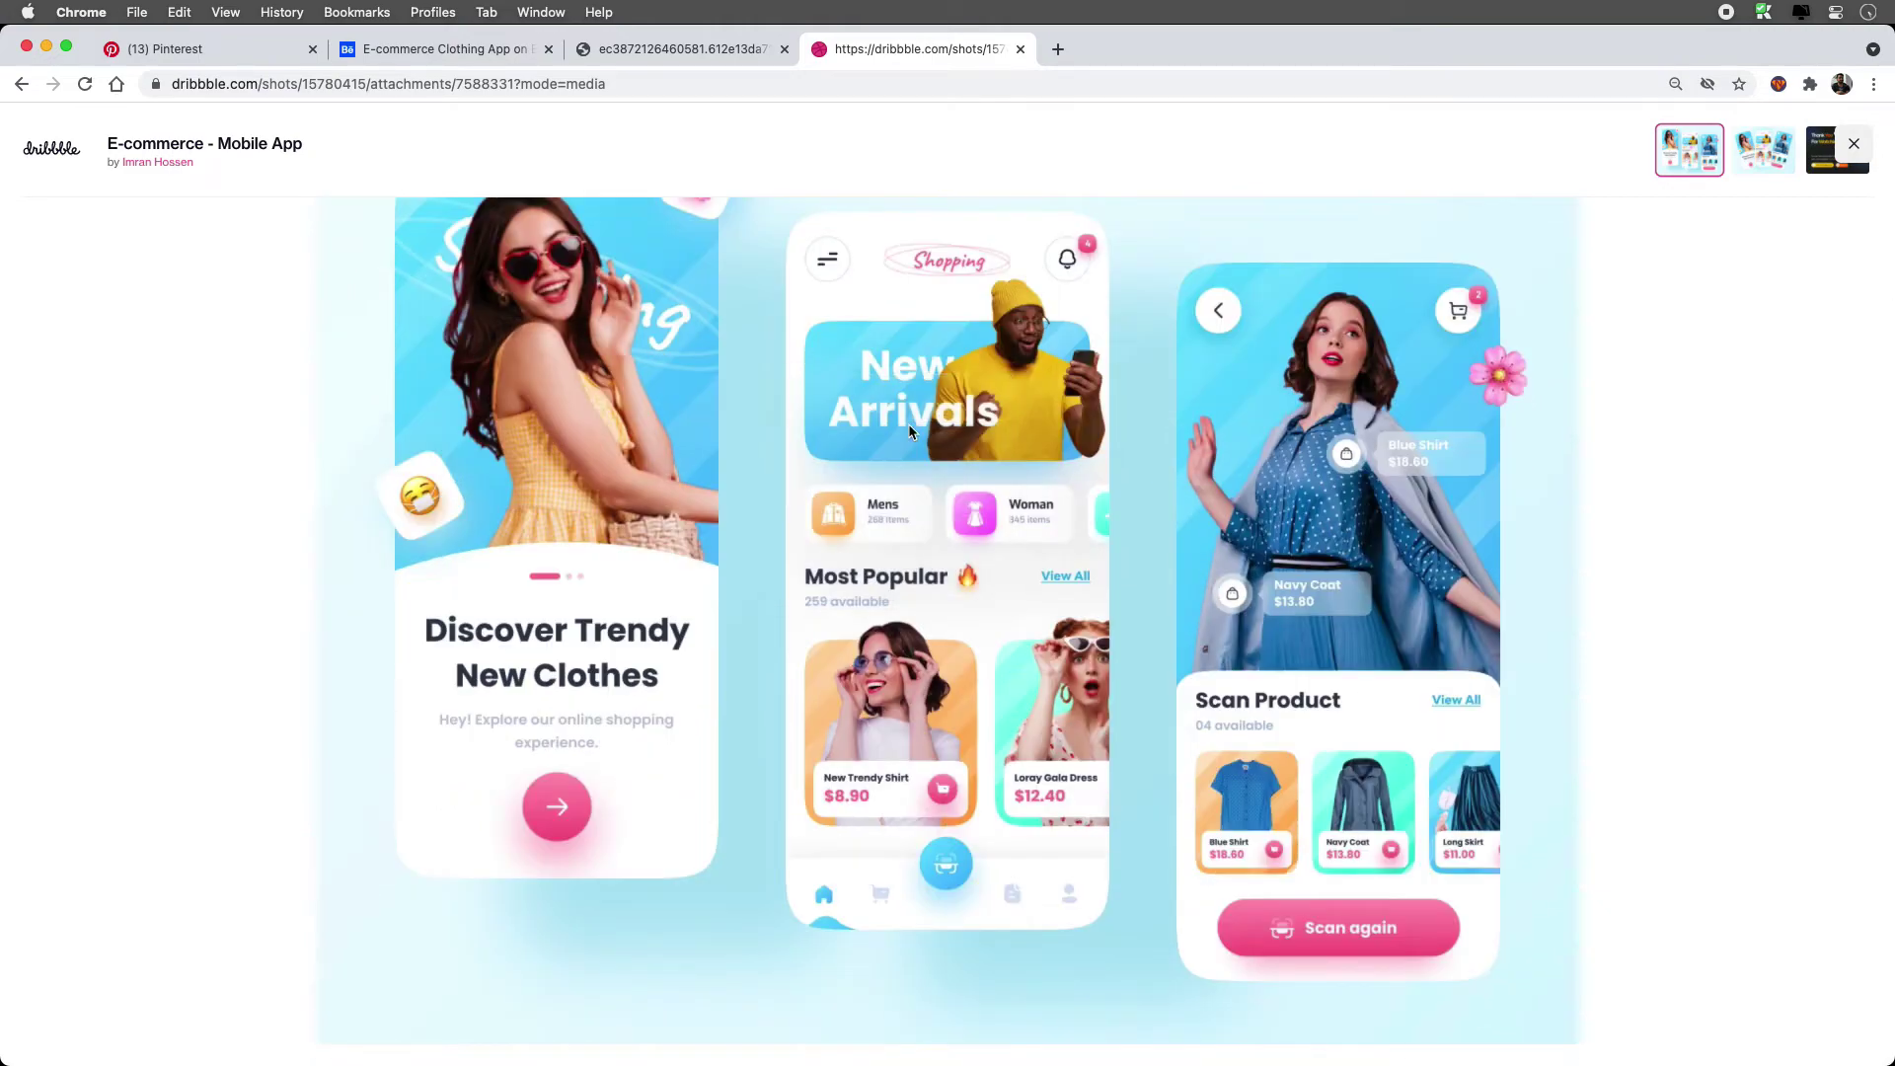
- Switch to Adobe XD, paste the copied e-commerce image, scale it down and move it over the lower part of the clothing app image
key(super+Tab)
key(super+v)
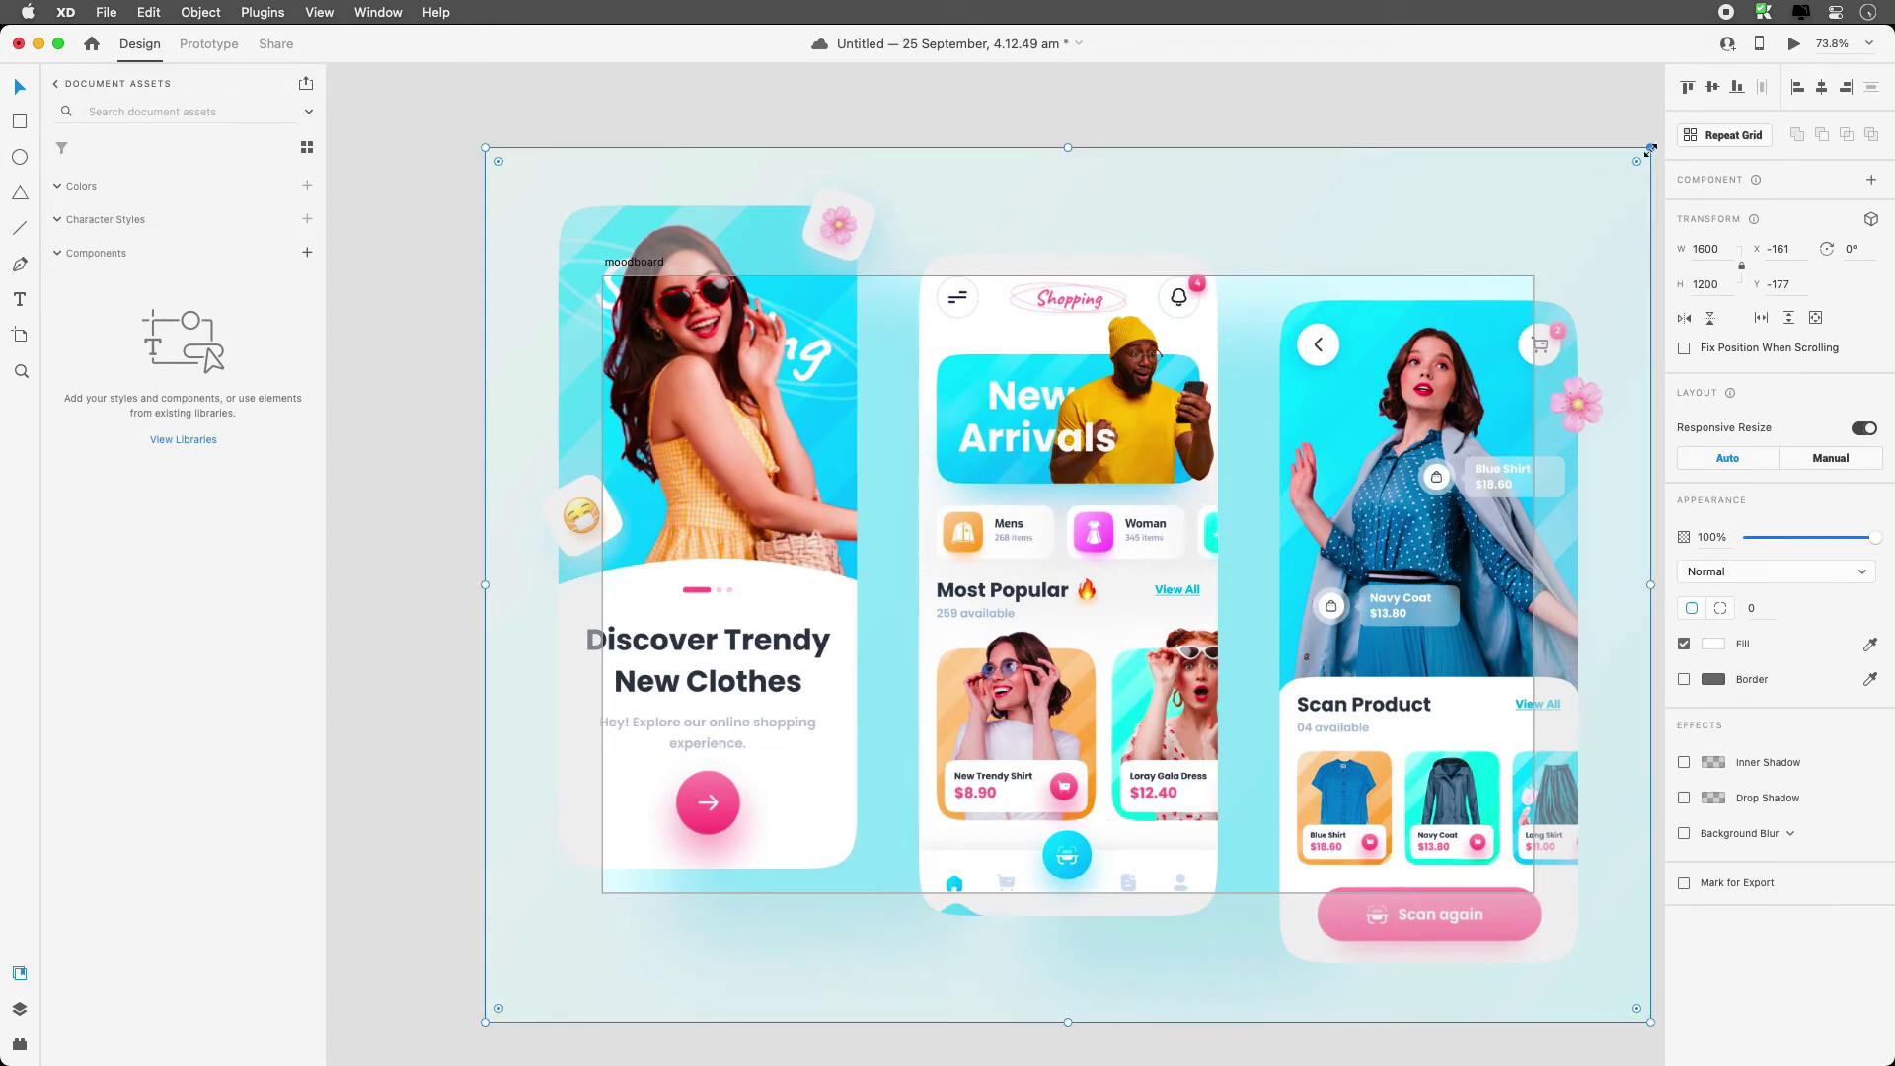
drag(1651, 148, 1178, 603)
click(695, 453)
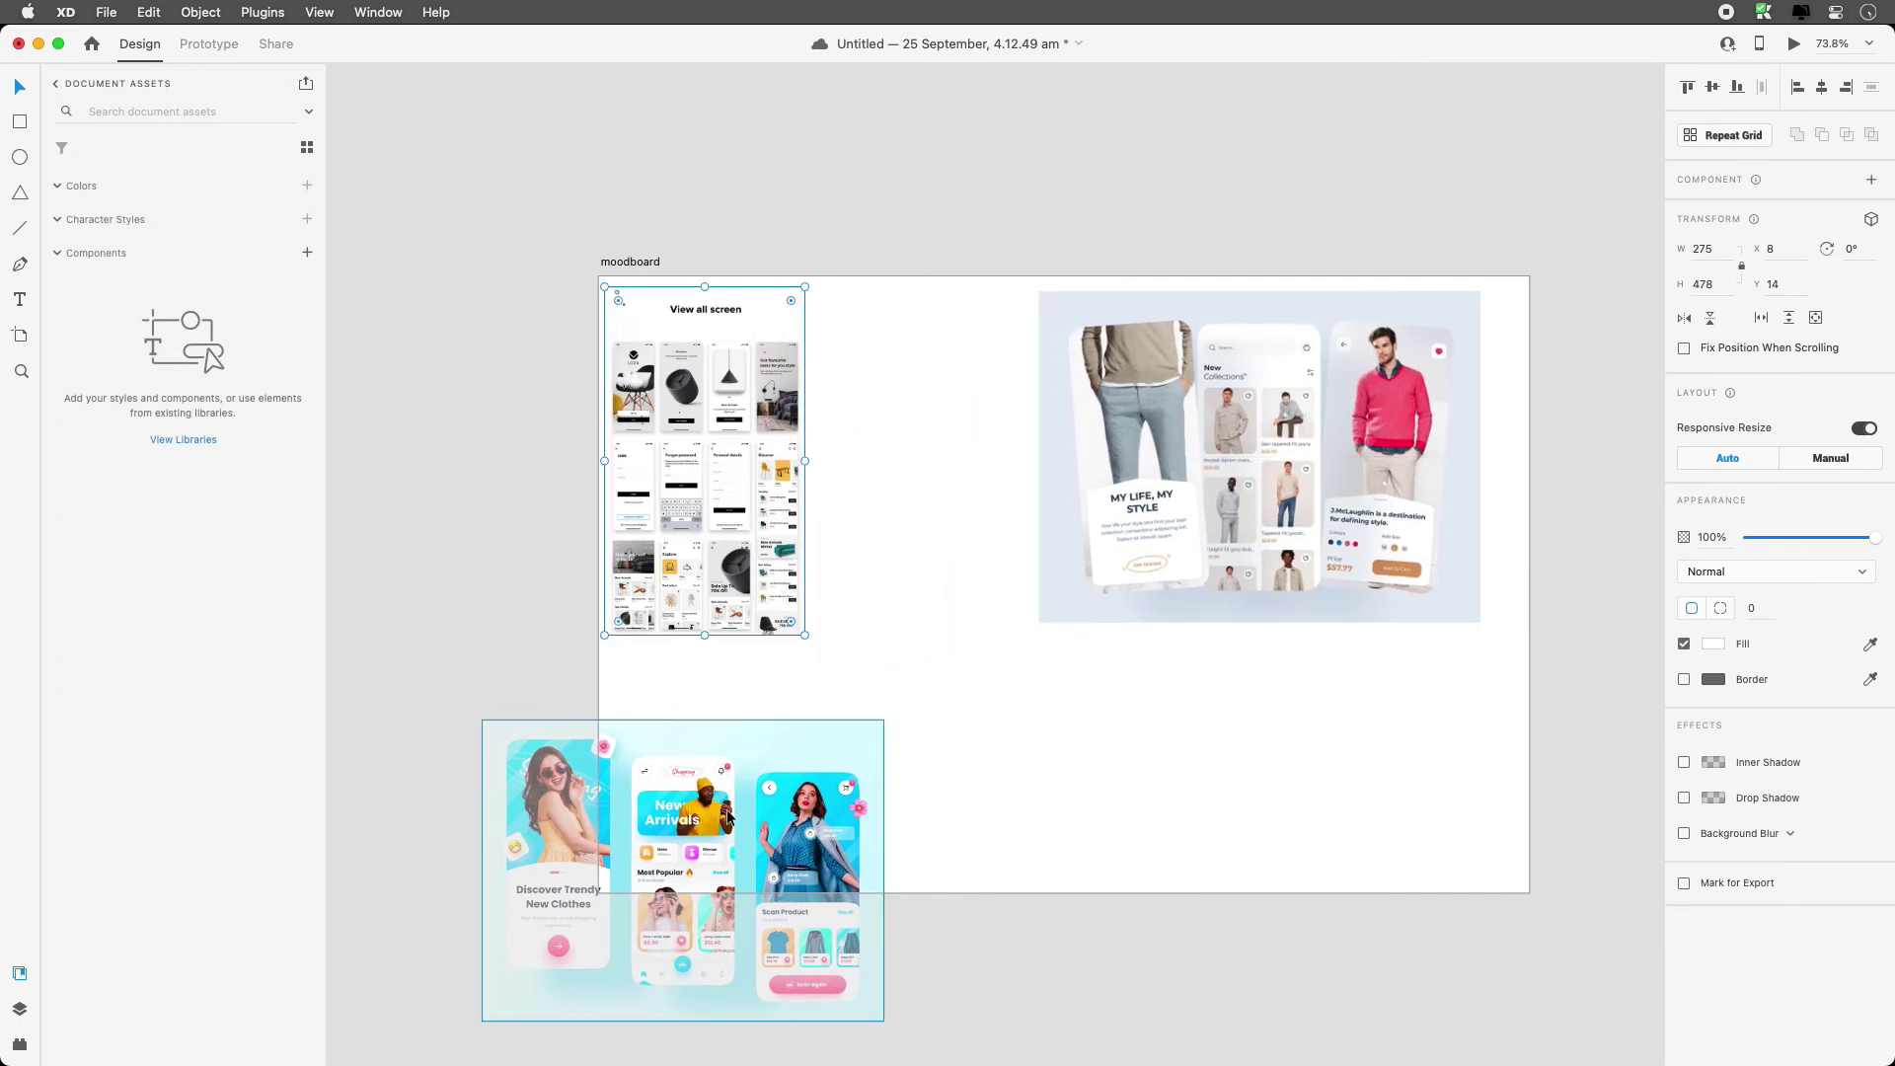
drag(728, 817, 1402, 531)
- Enlarge the furniture app image to about 481 by 837 so it spans nearly the full height of the moodboard
click(794, 624)
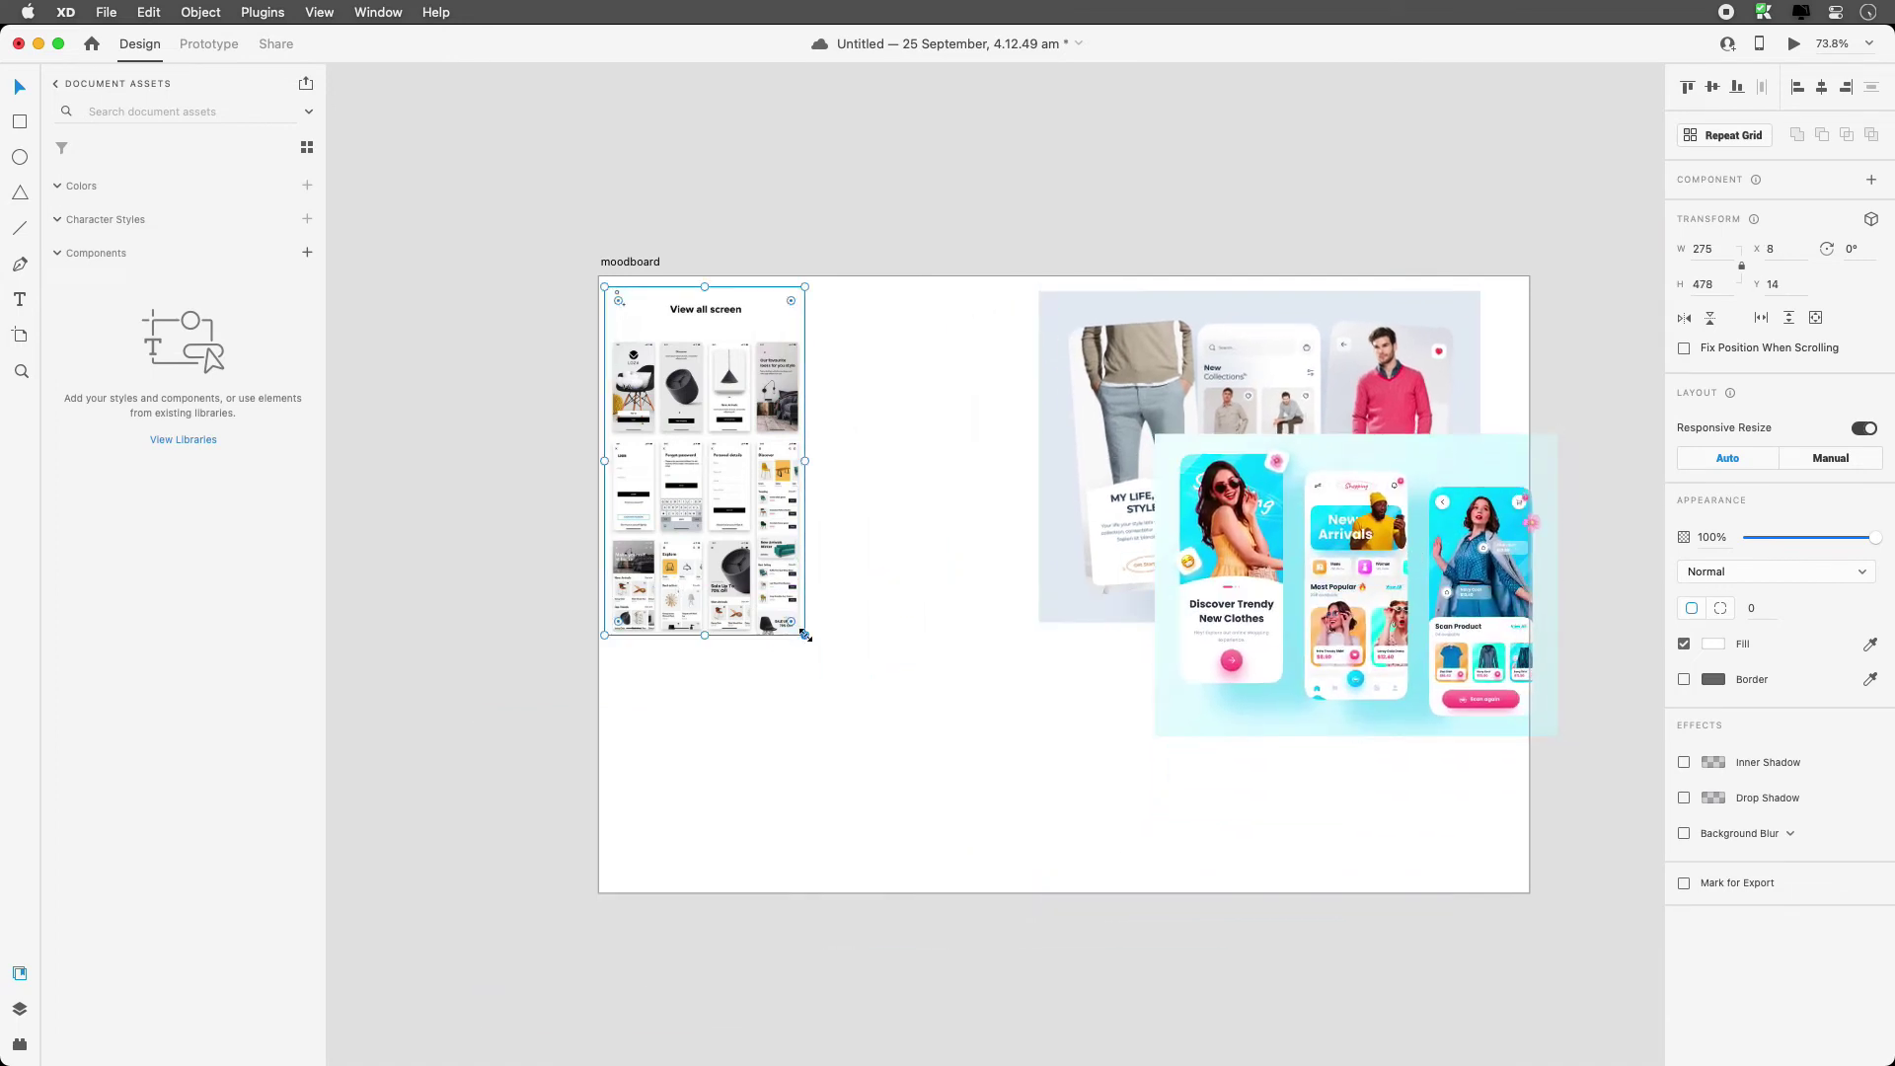
drag(805, 634, 952, 895)
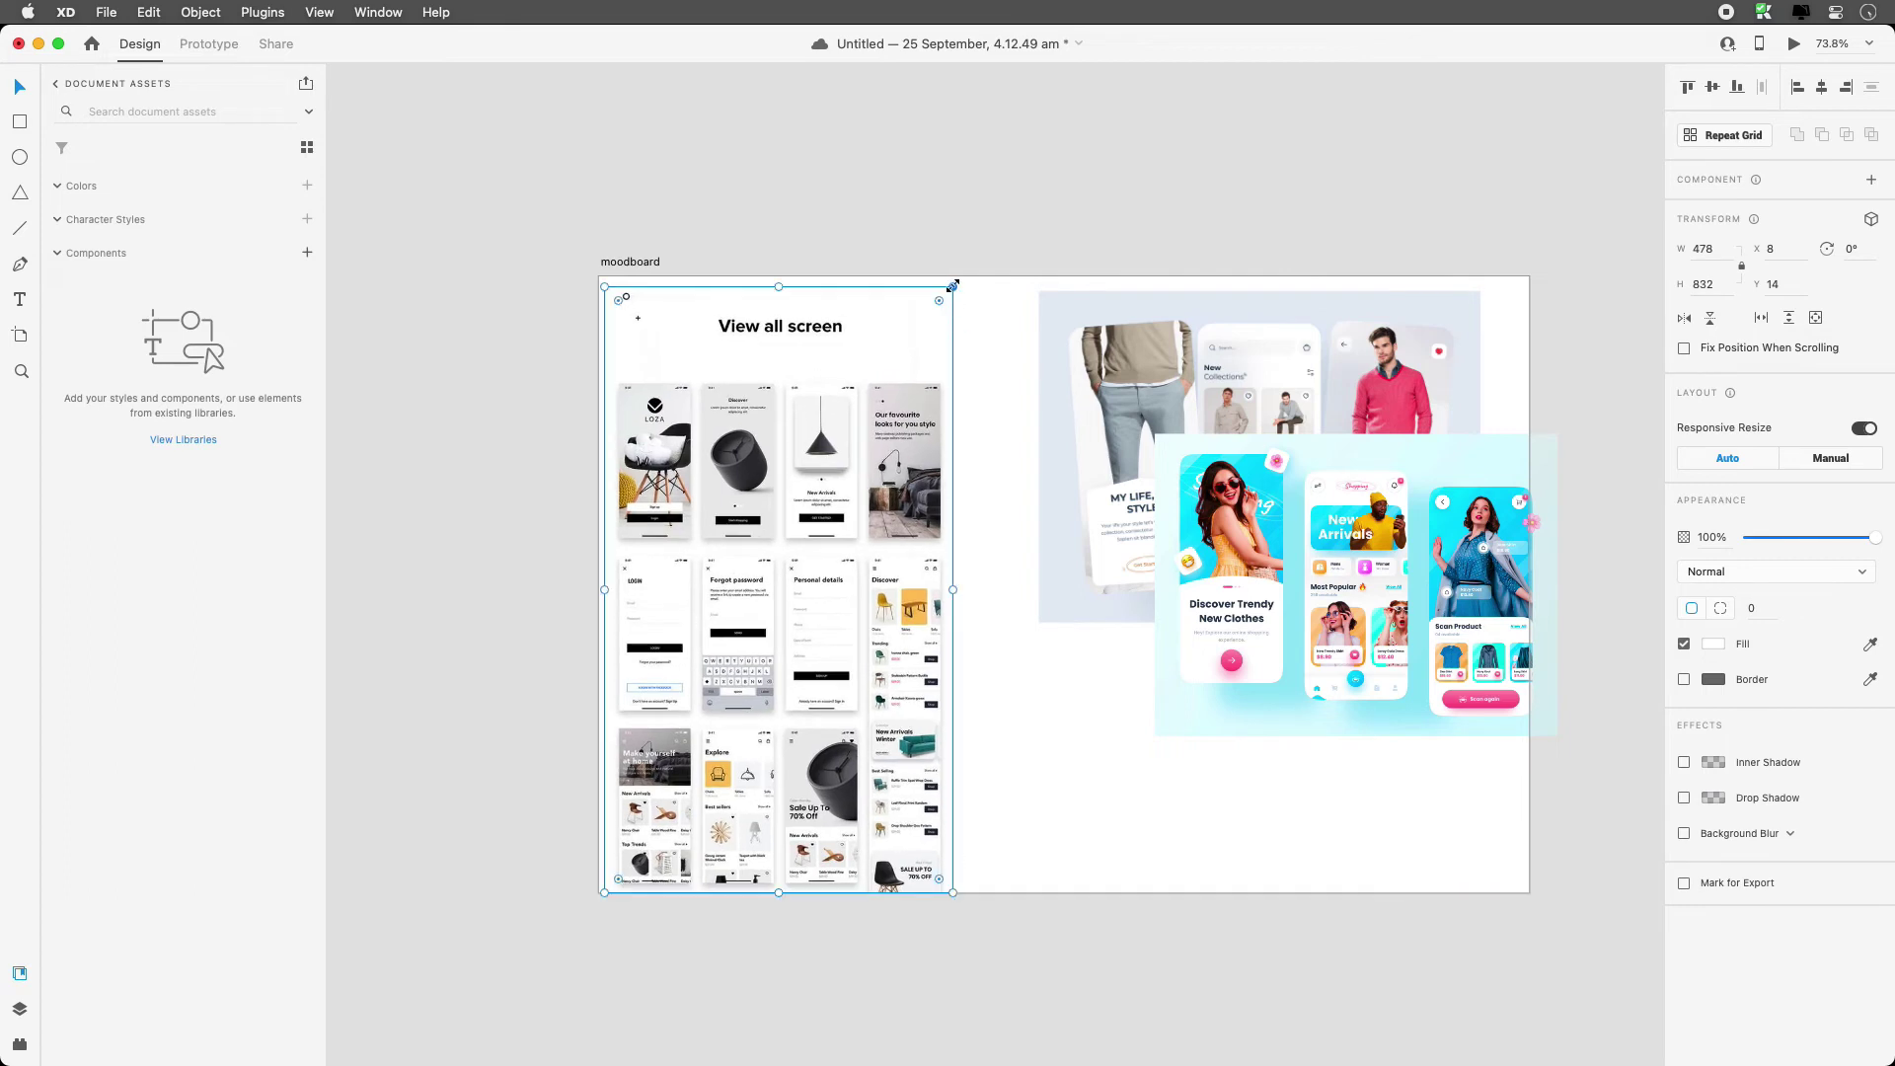
mouse_move(952, 286)
mouse_down()
mouse_move(977, 254)
mouse_move(954, 284)
mouse_up()
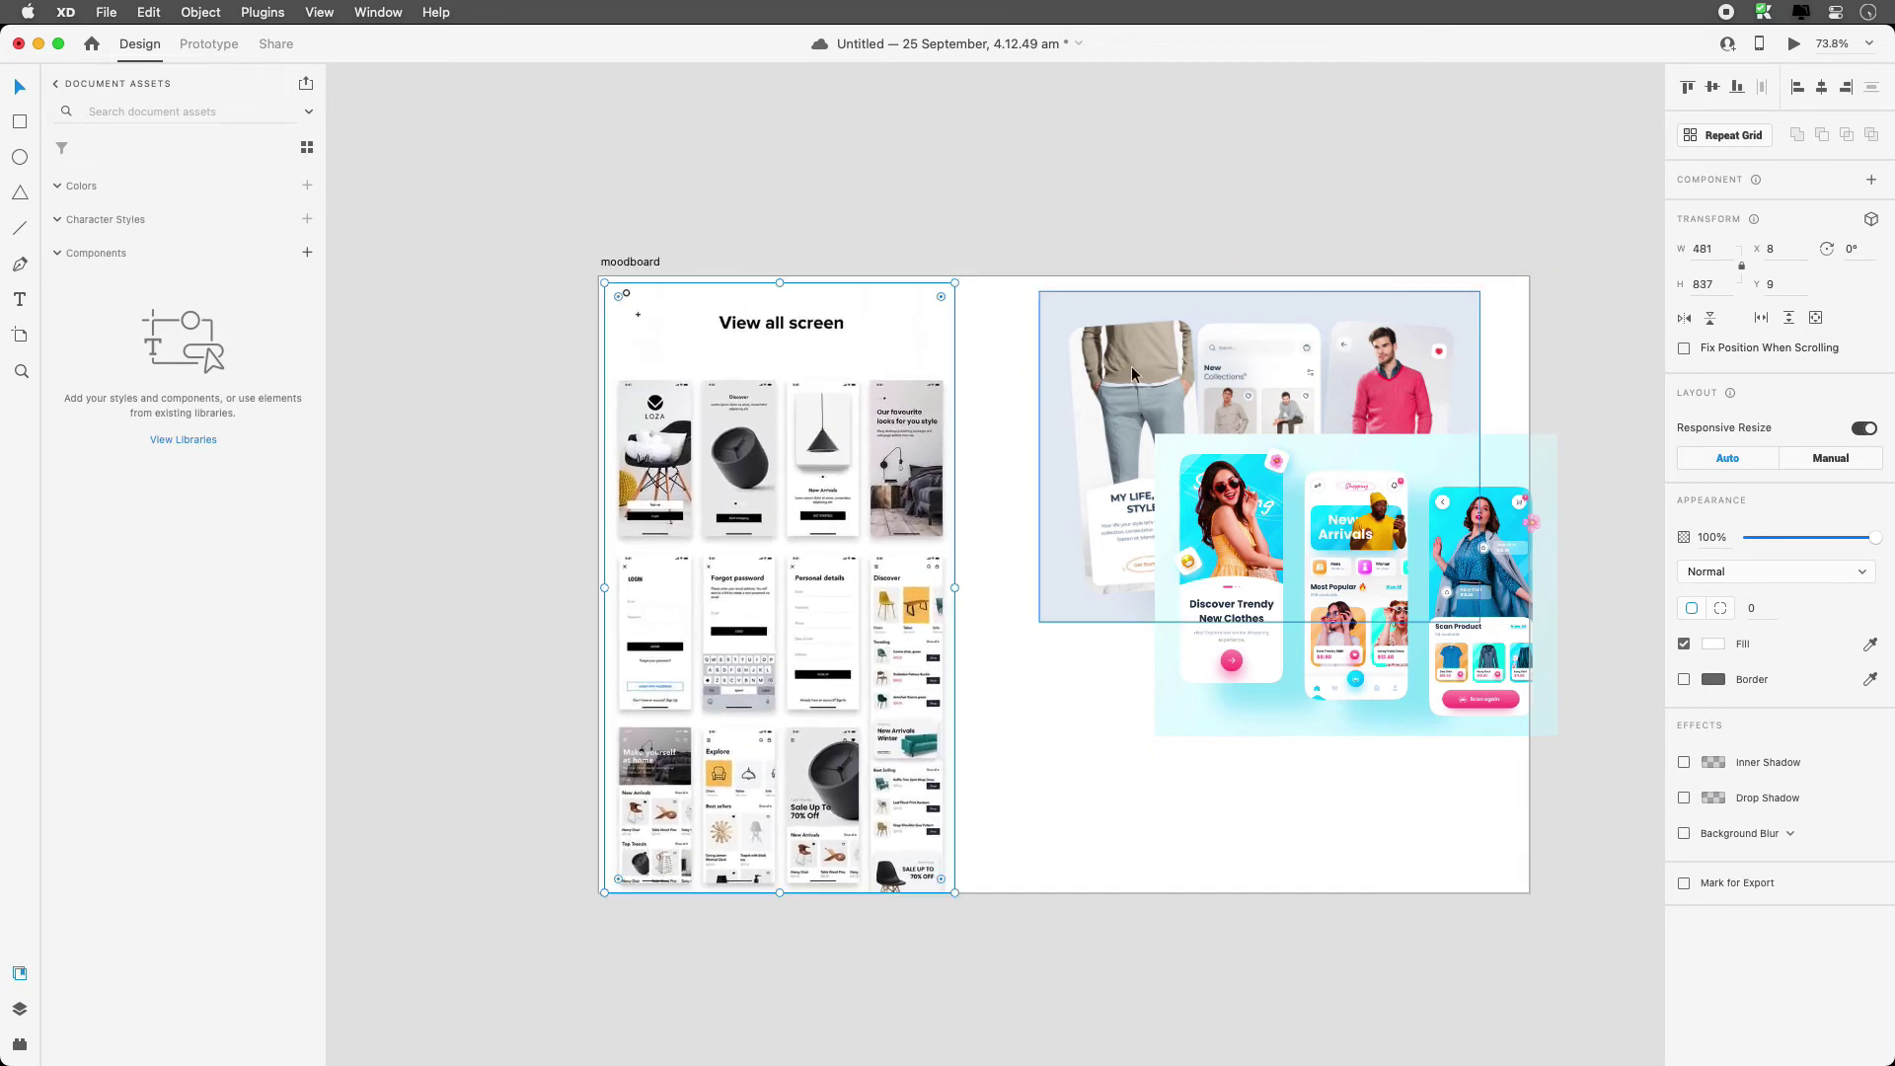
- Move the clothing app image to about X 540, Y 9 and shrink it, then fit the e-commerce image below it at a similar width
drag(1133, 373, 1085, 365)
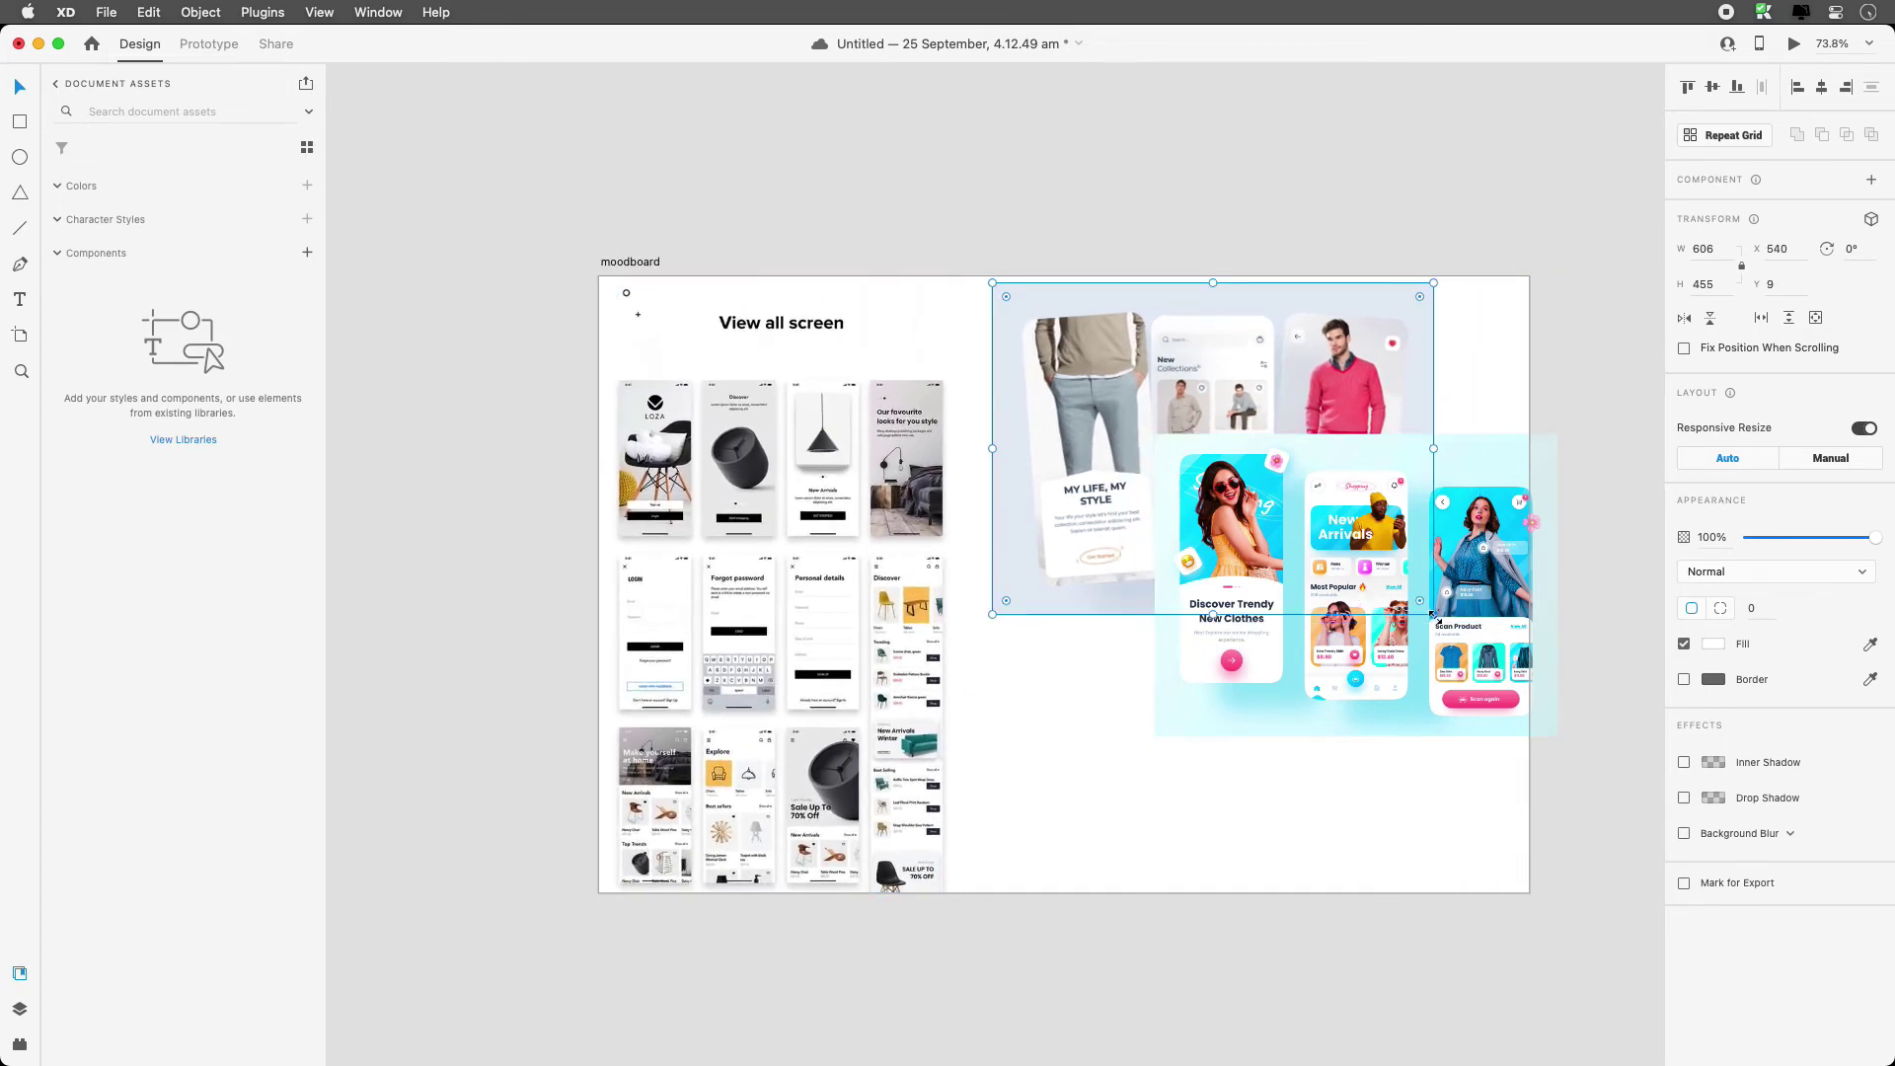
drag(1434, 614, 1362, 559)
drag(1446, 450, 1284, 596)
mouse_move(1389, 569)
mouse_down()
mouse_move(1362, 572)
mouse_move(1363, 592)
mouse_up()
click(1392, 429)
- Narrow the moodboard artboard to a width of about 1073 so it ends just past the two stacked images
click(609, 263)
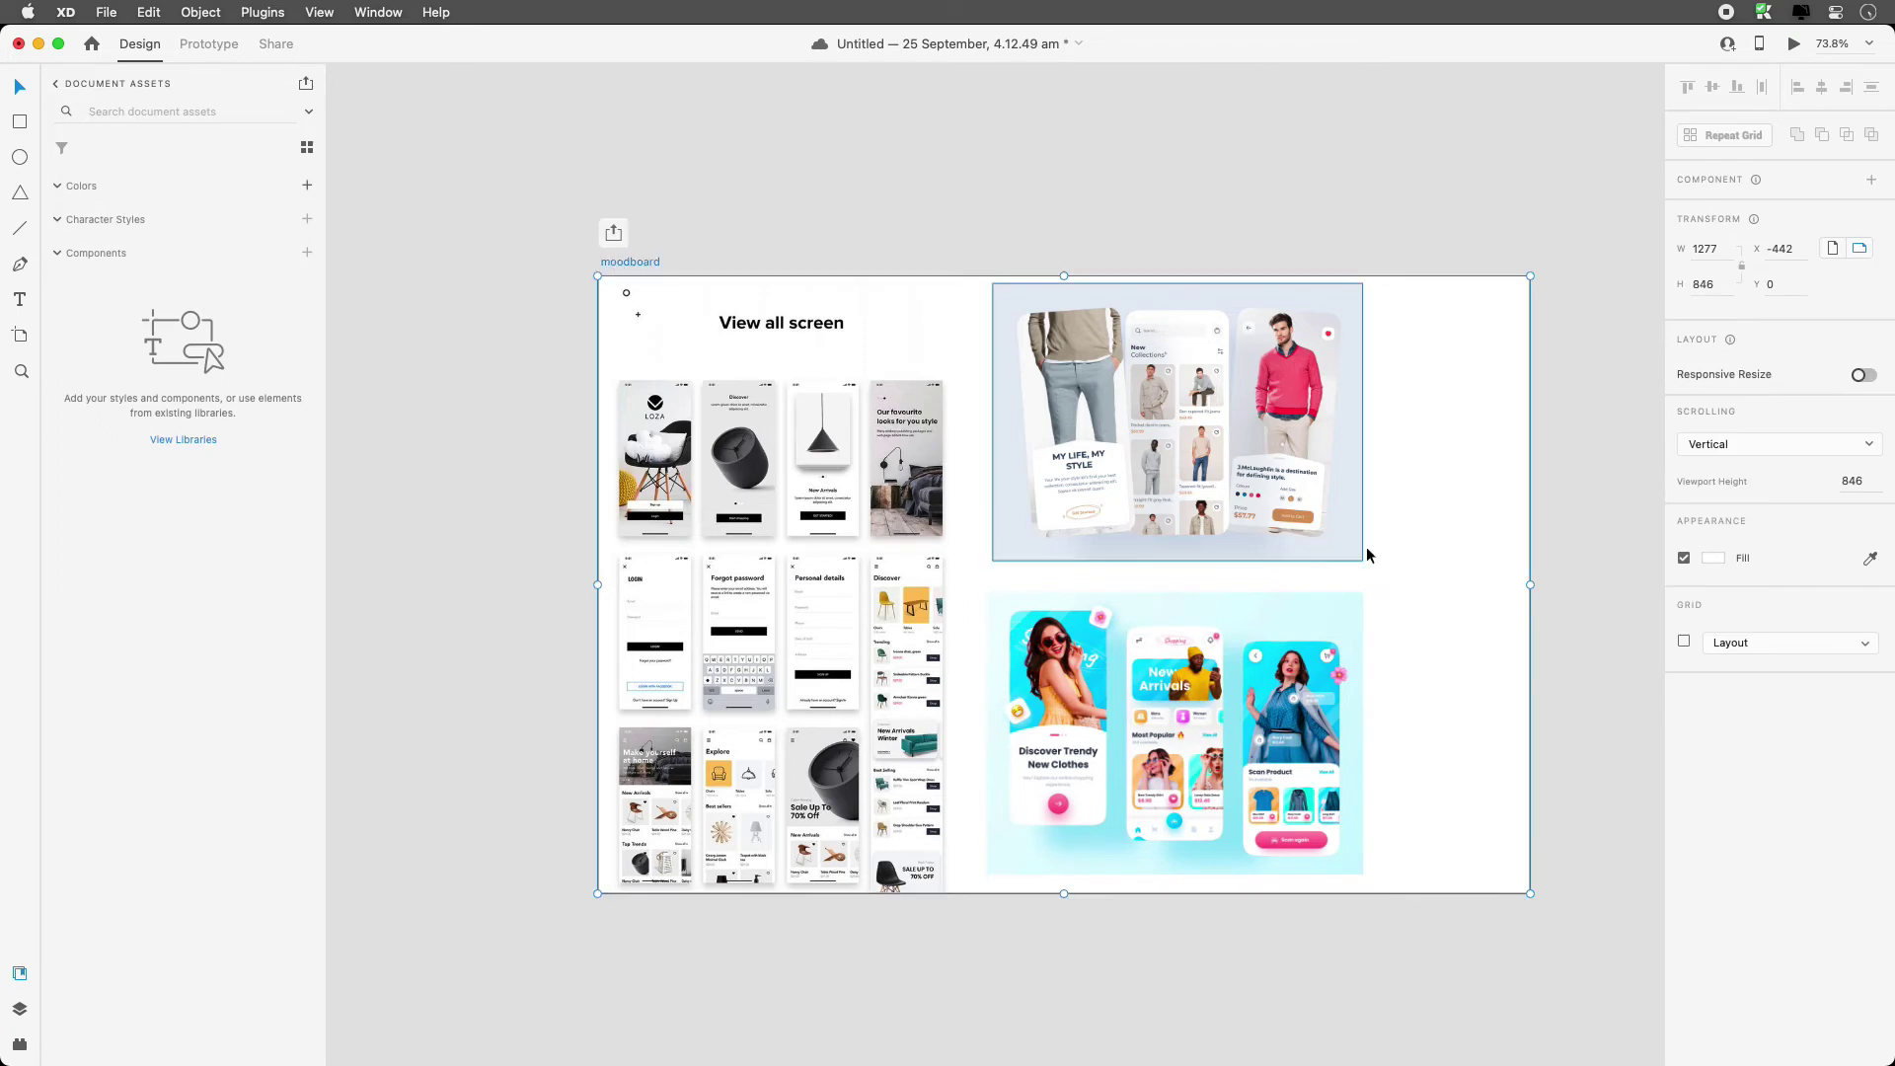
drag(1514, 587, 1380, 589)
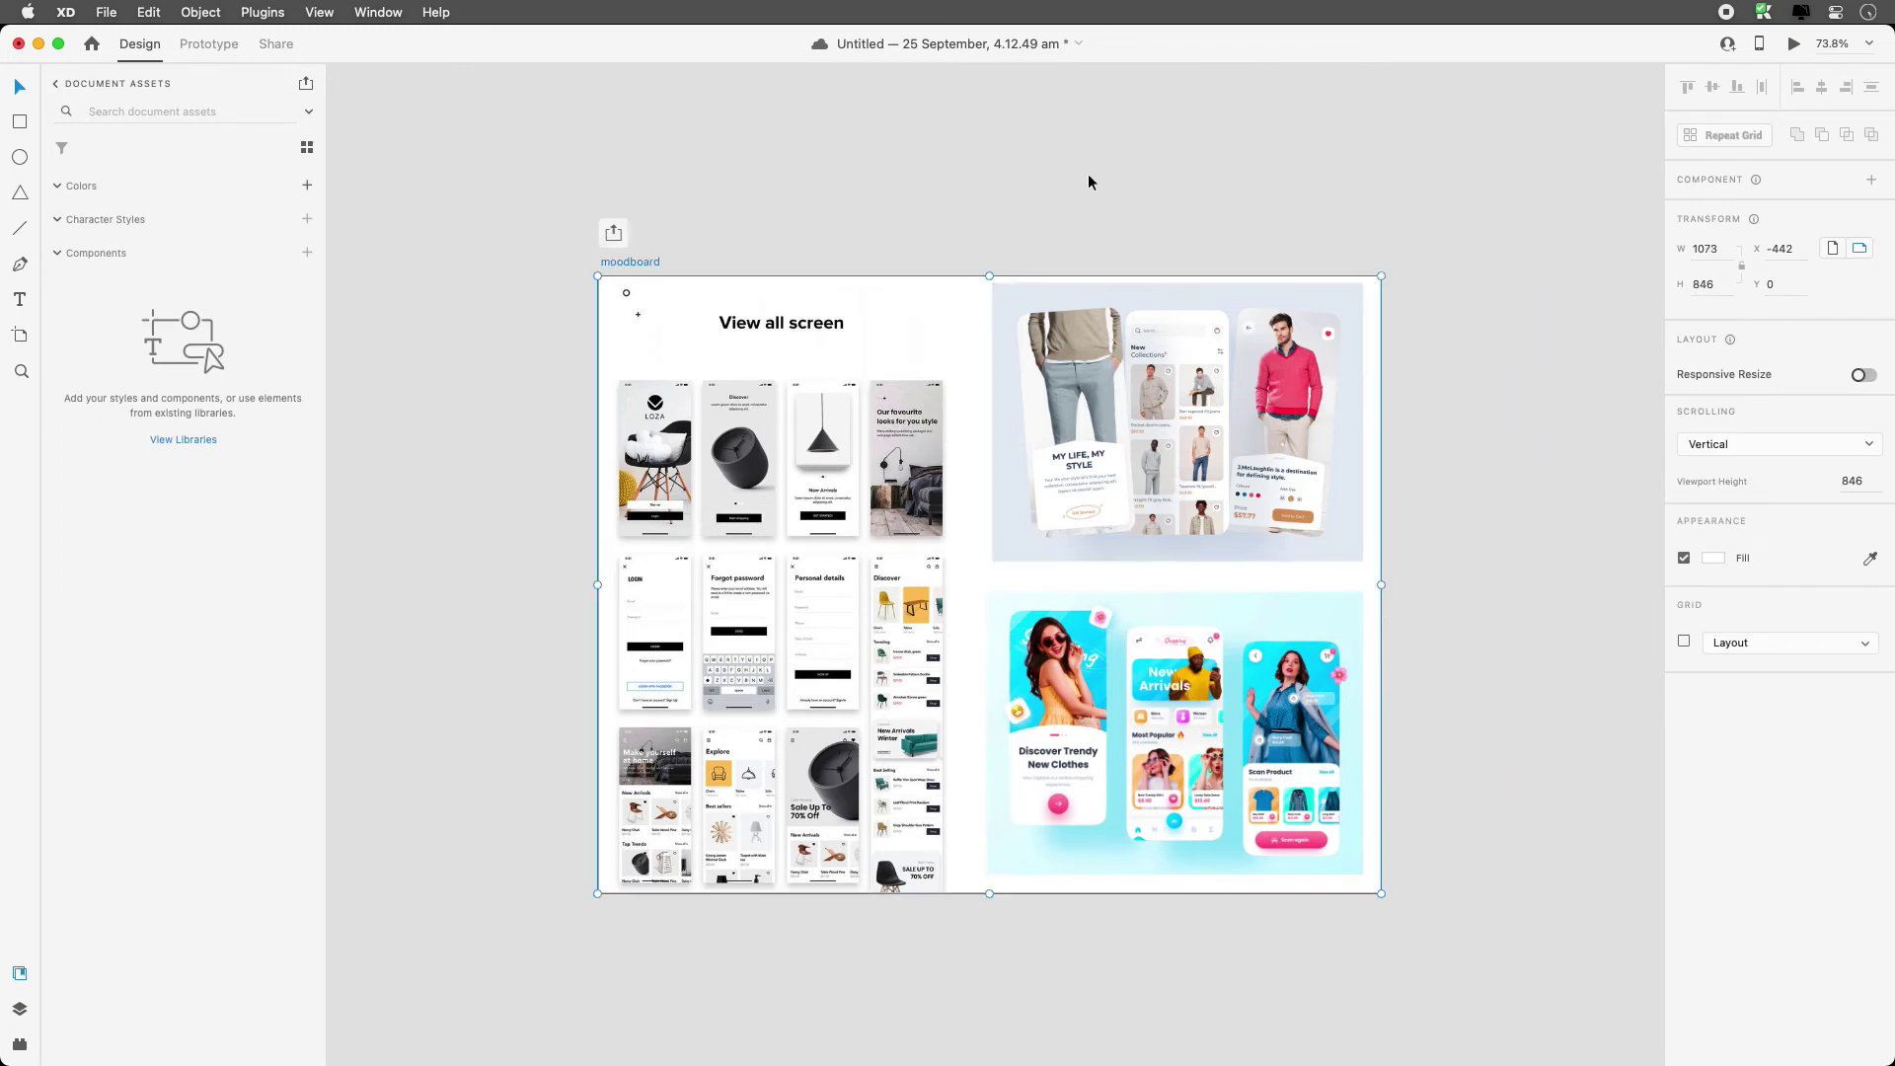
scroll(938, 454, down, 1)
scroll(936, 454, up, 3)
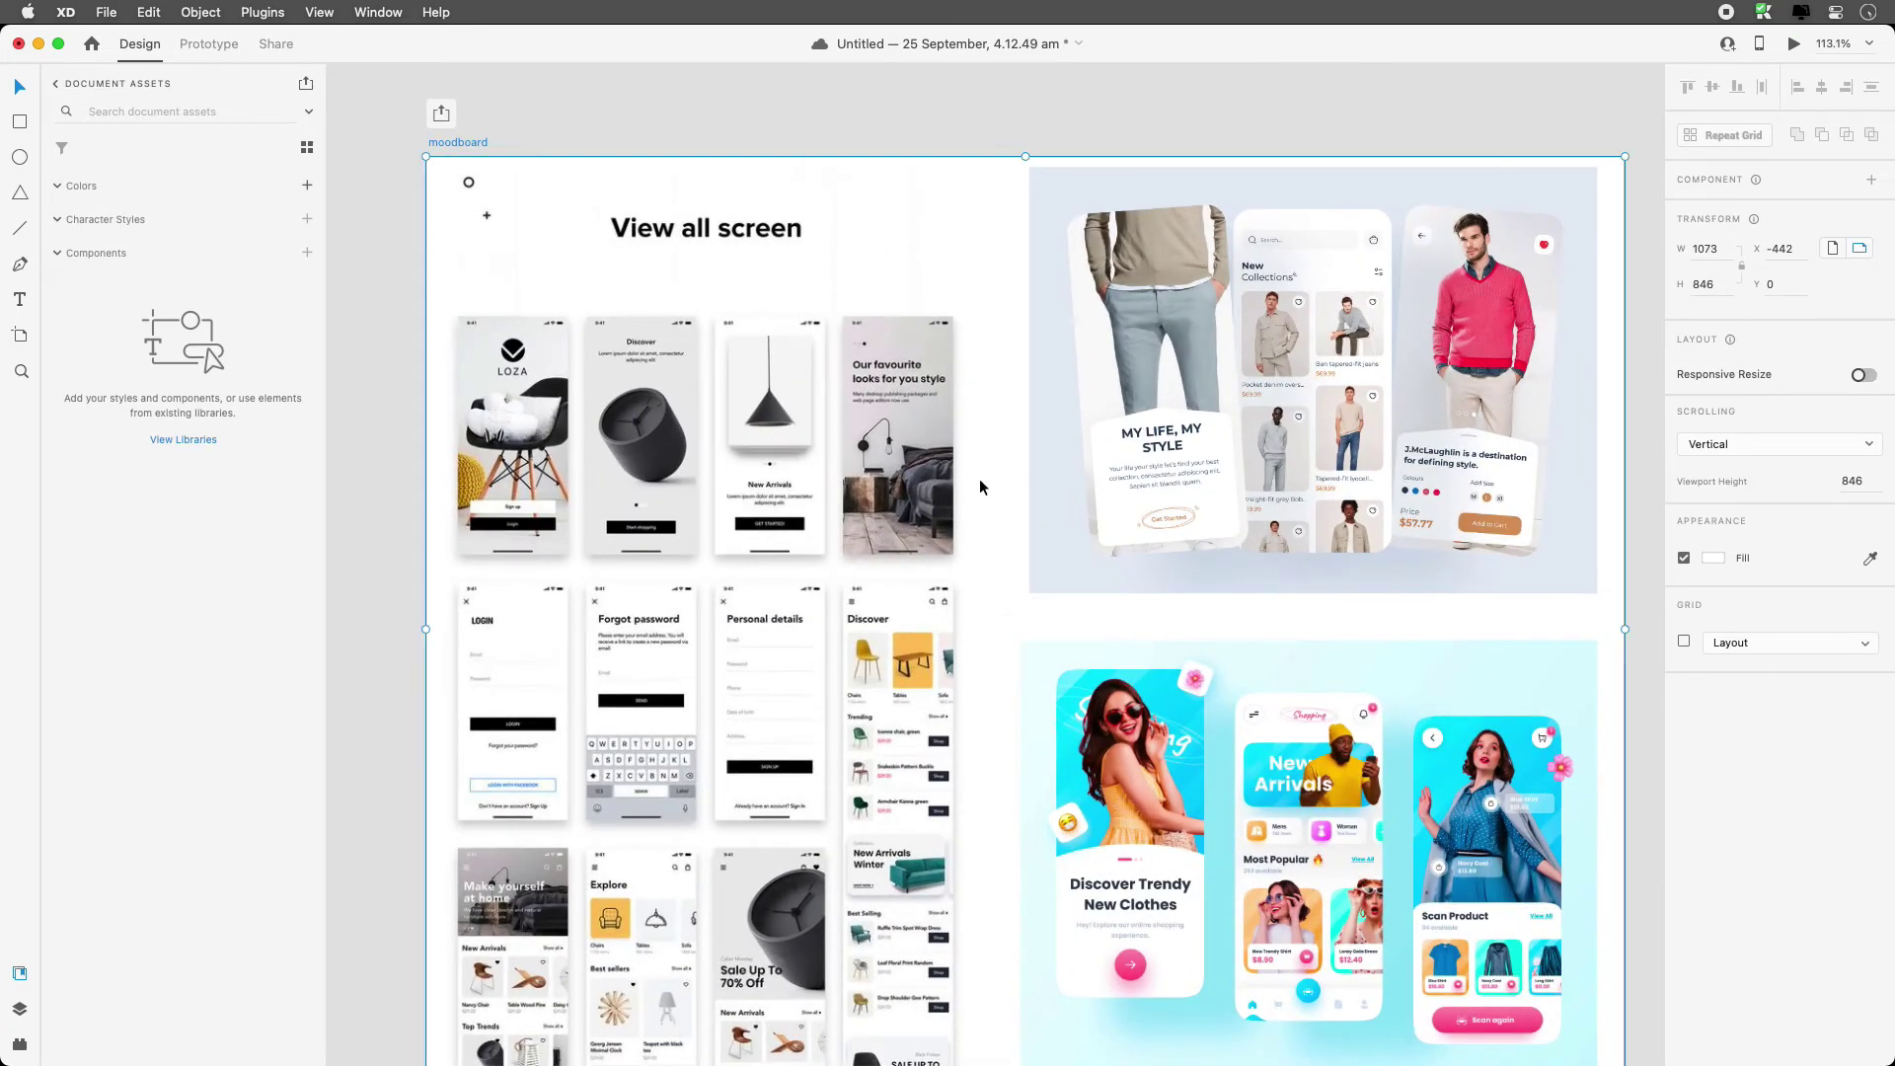
scroll(980, 478, down, 2)
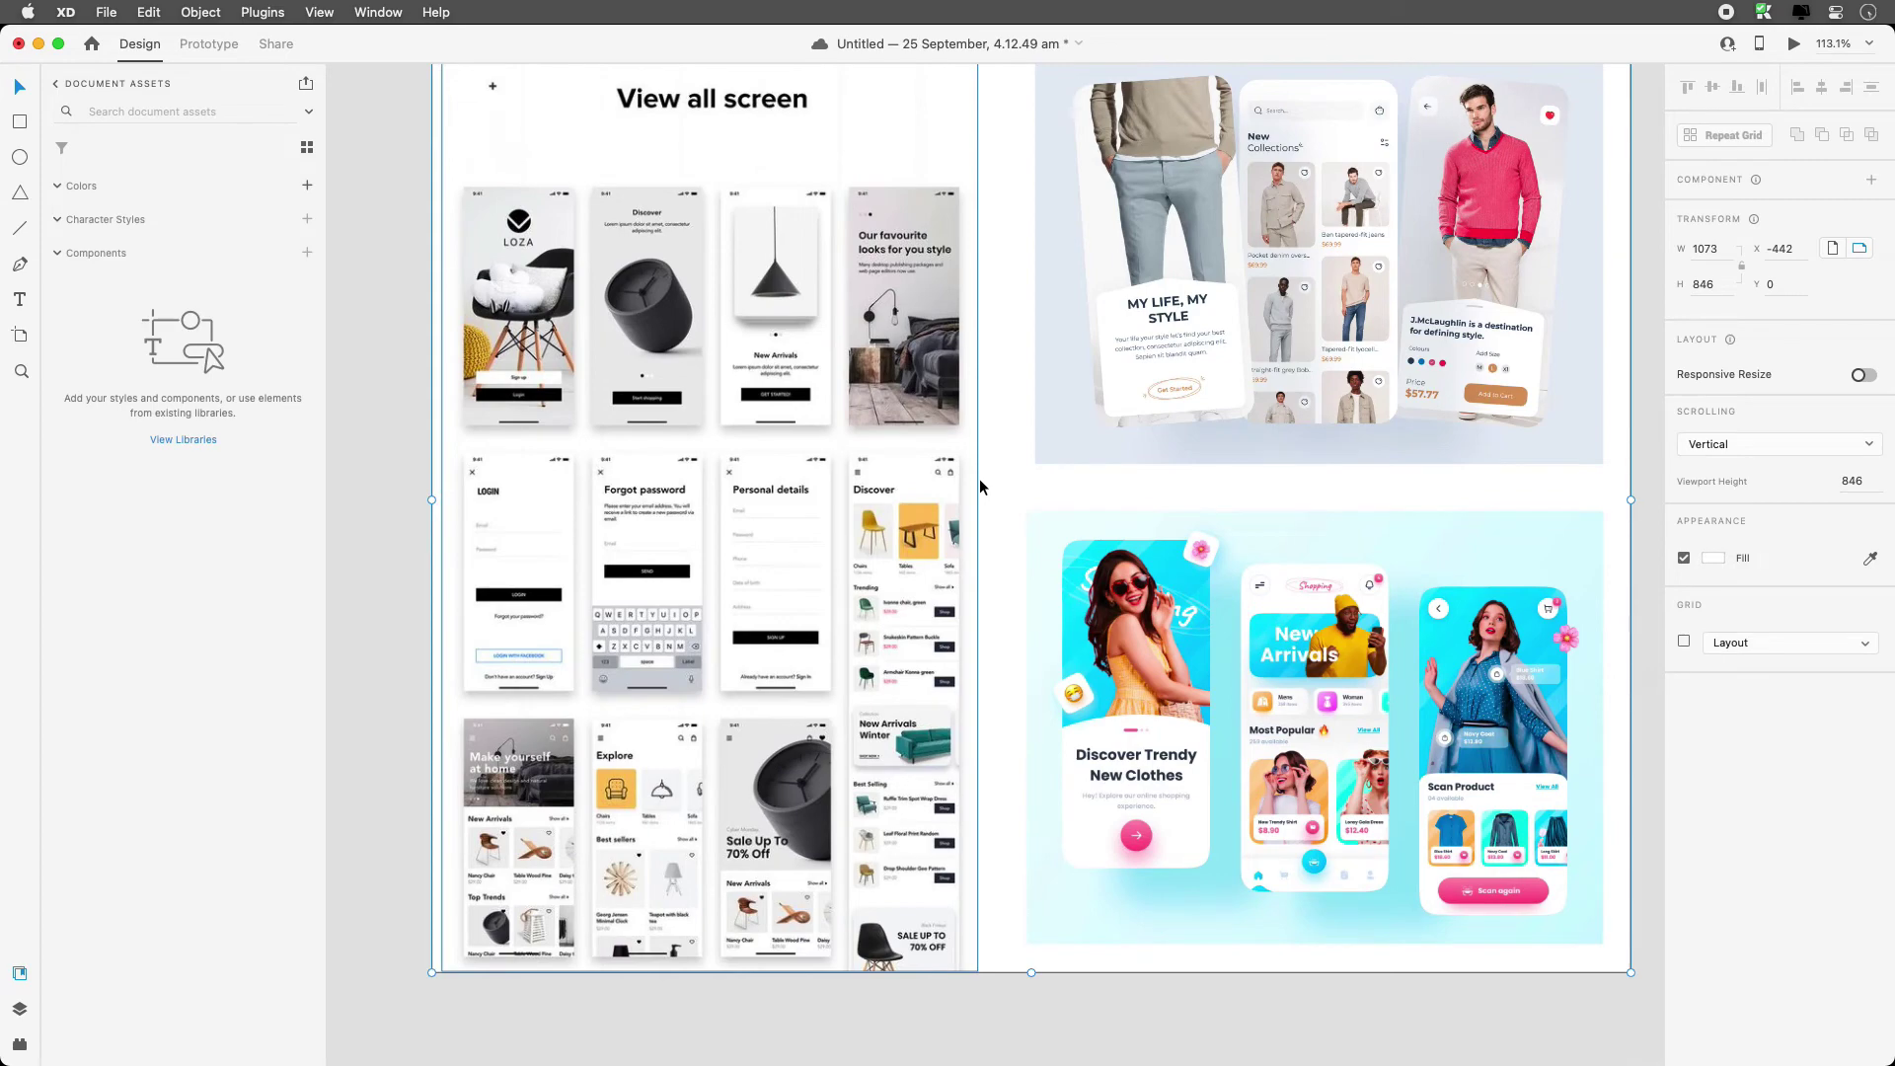
- Switch to Chrome, search Pinterest for "login app ui" and look through the login screen designs
key(super+Tab)
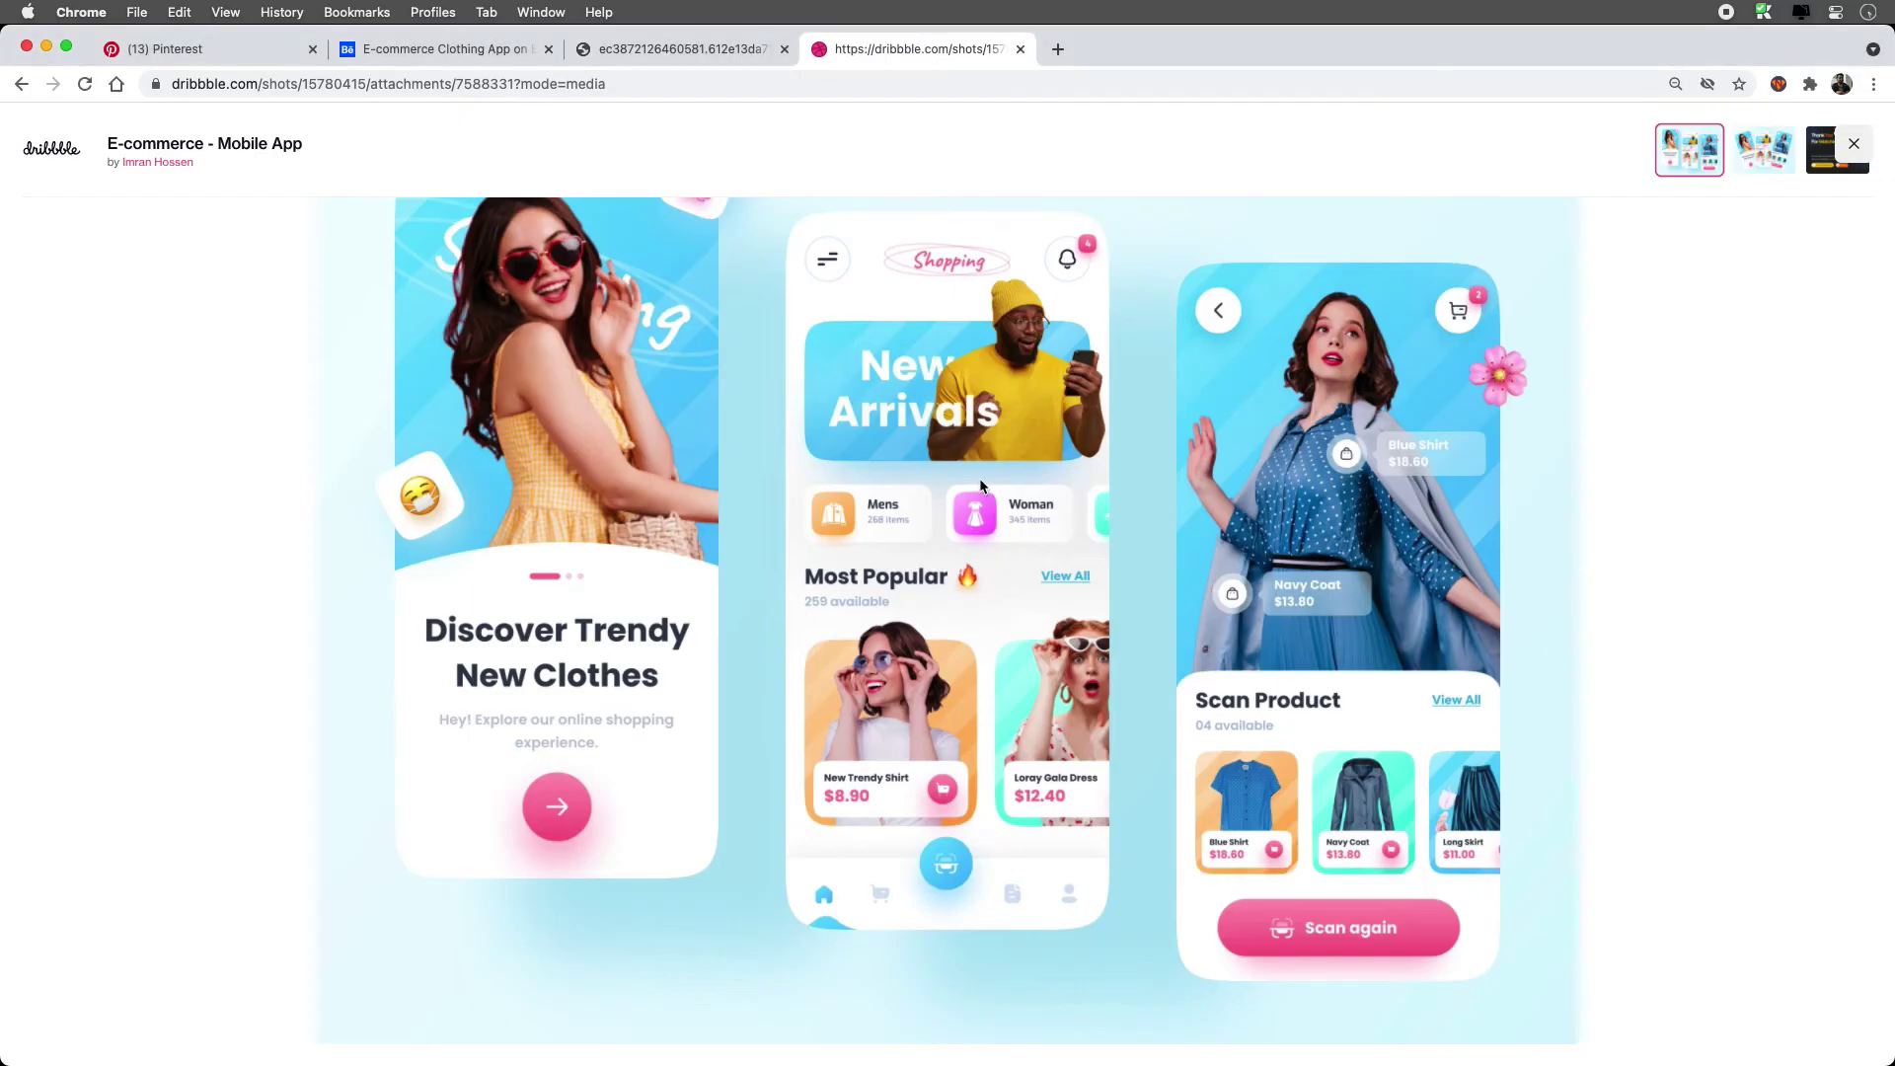
click(208, 49)
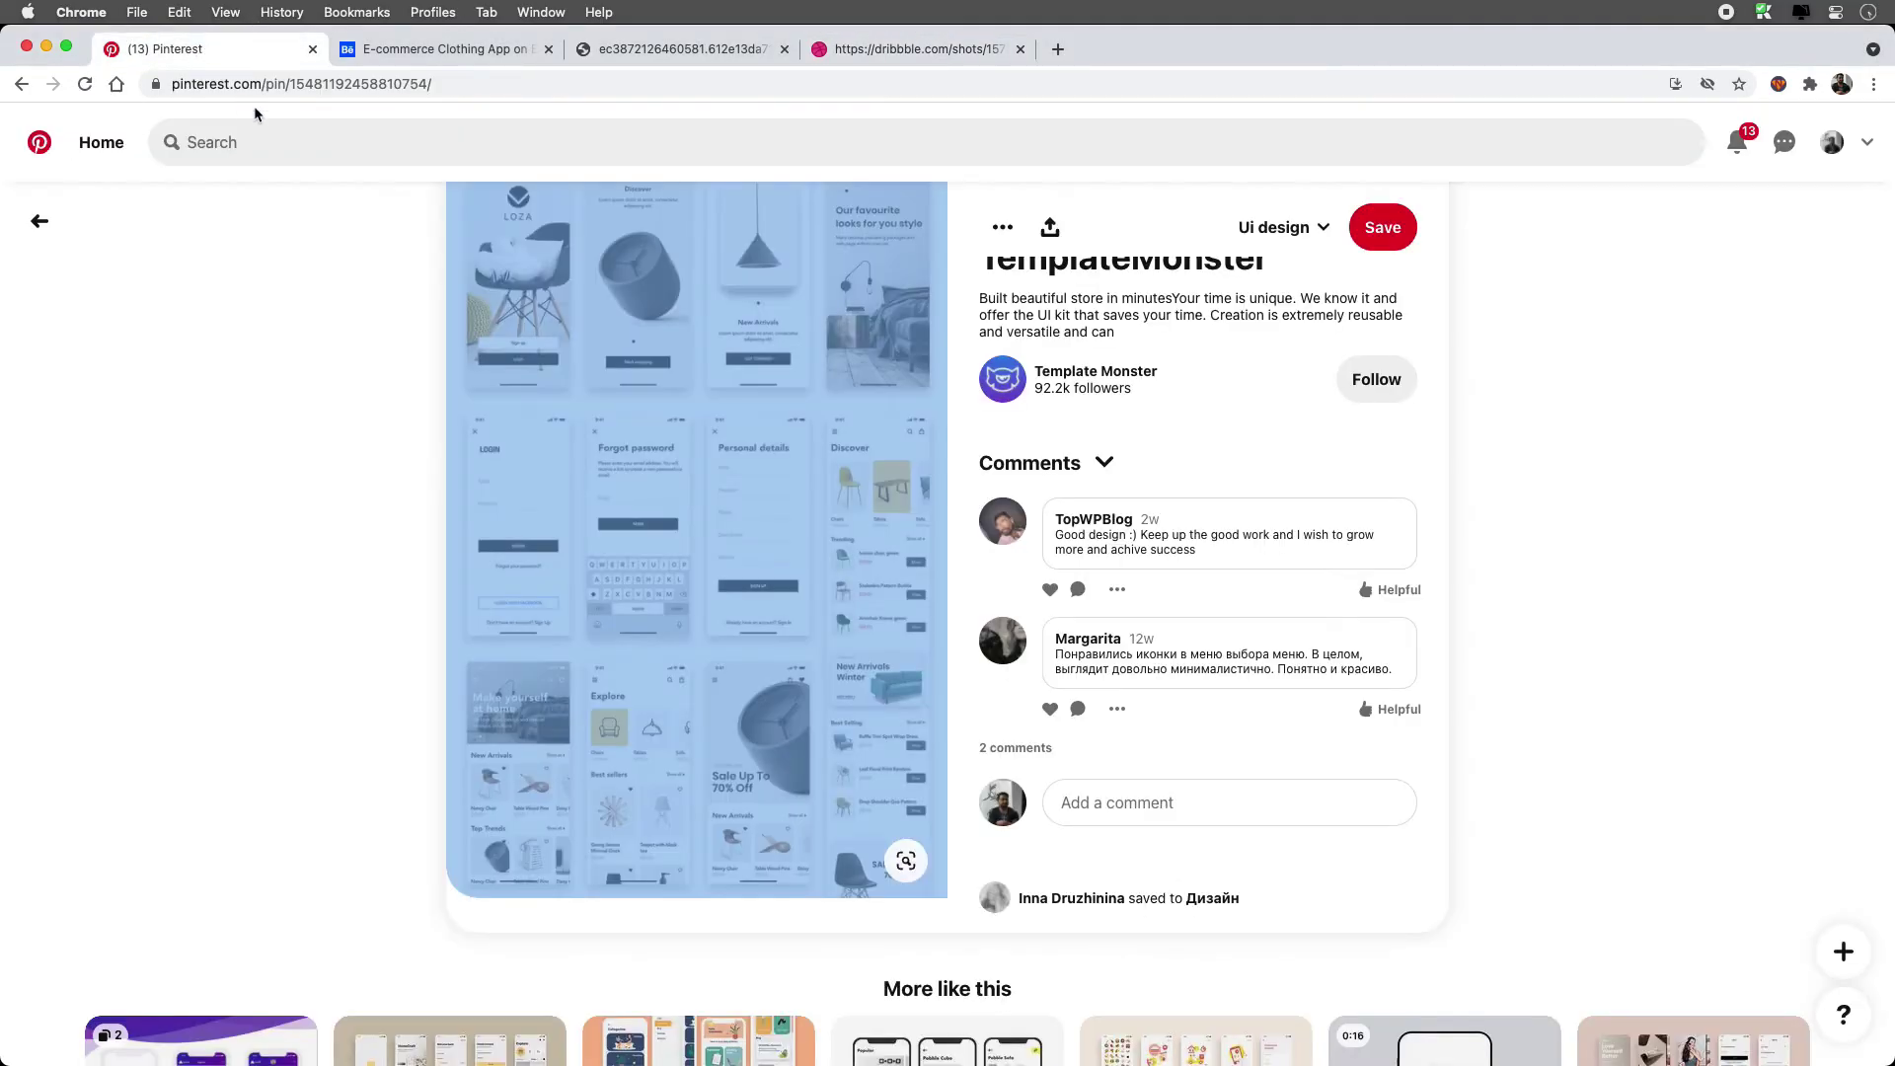
click(268, 141)
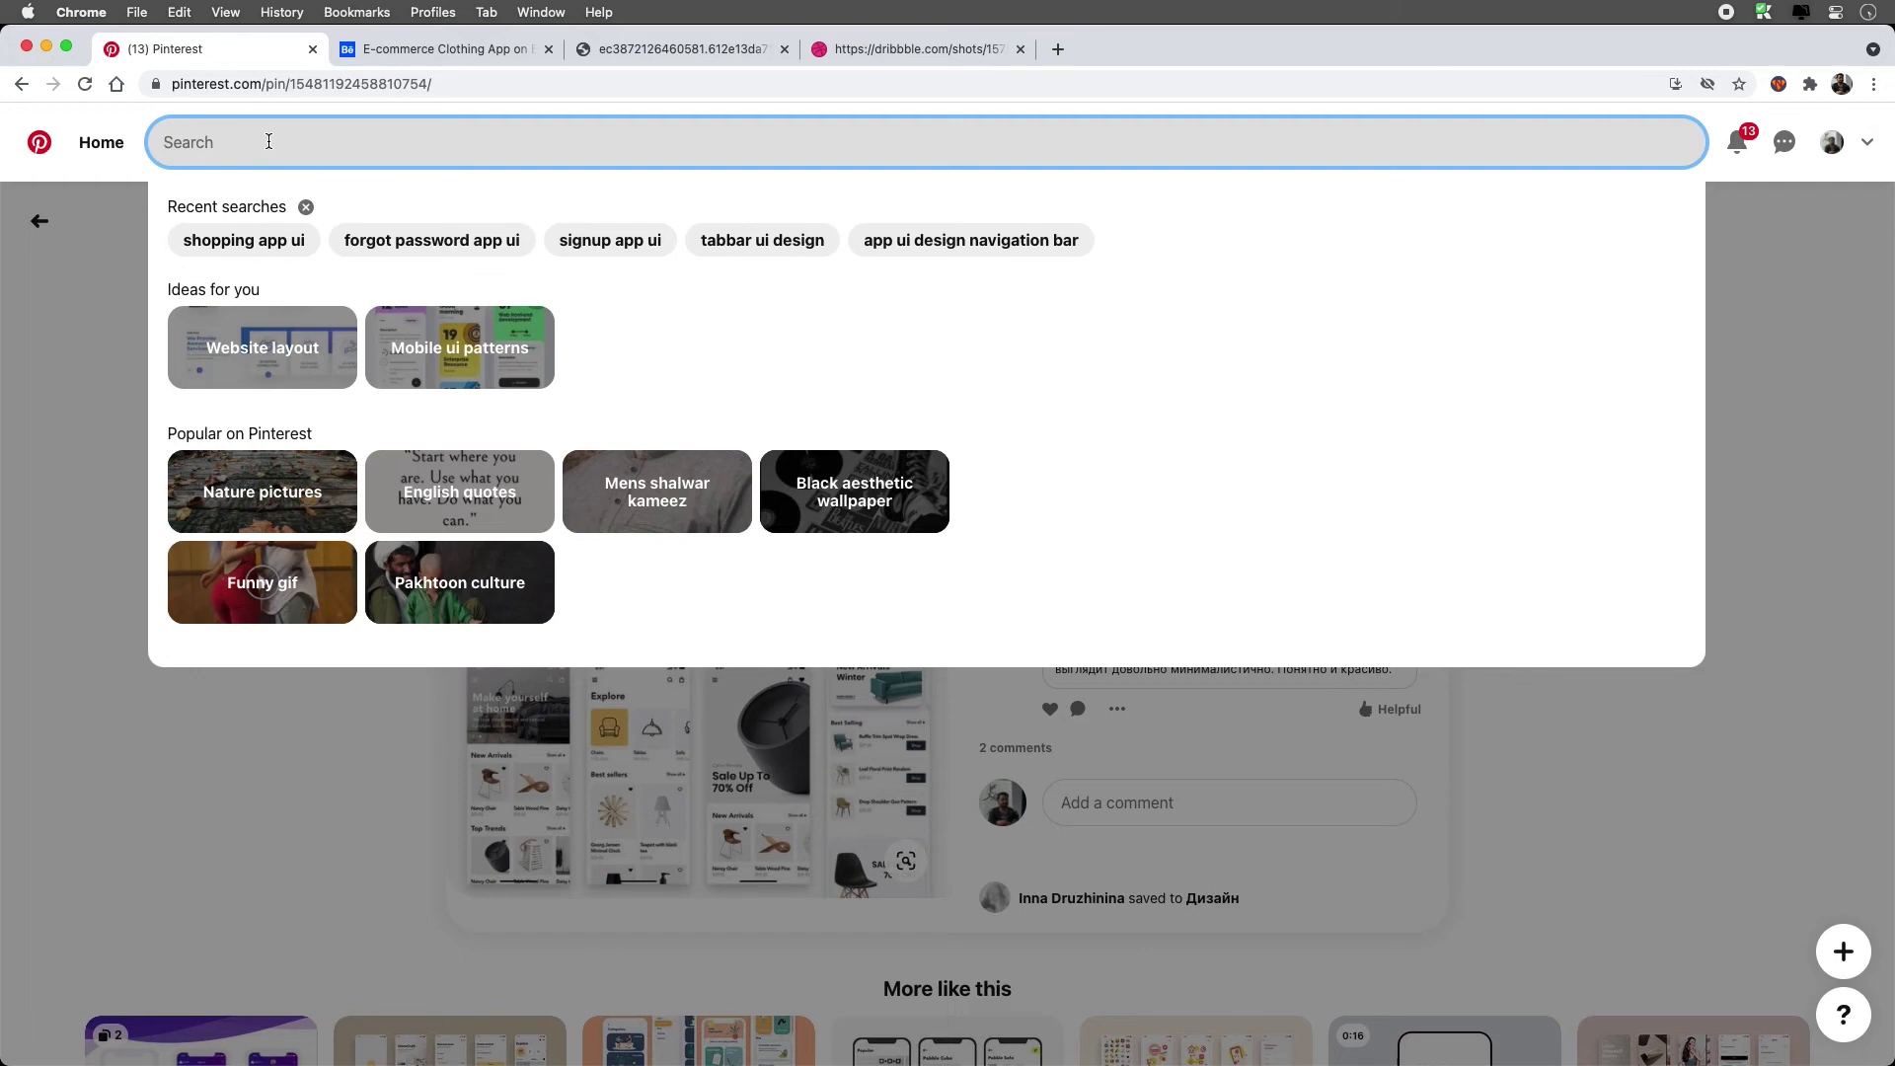
text(login app ui)
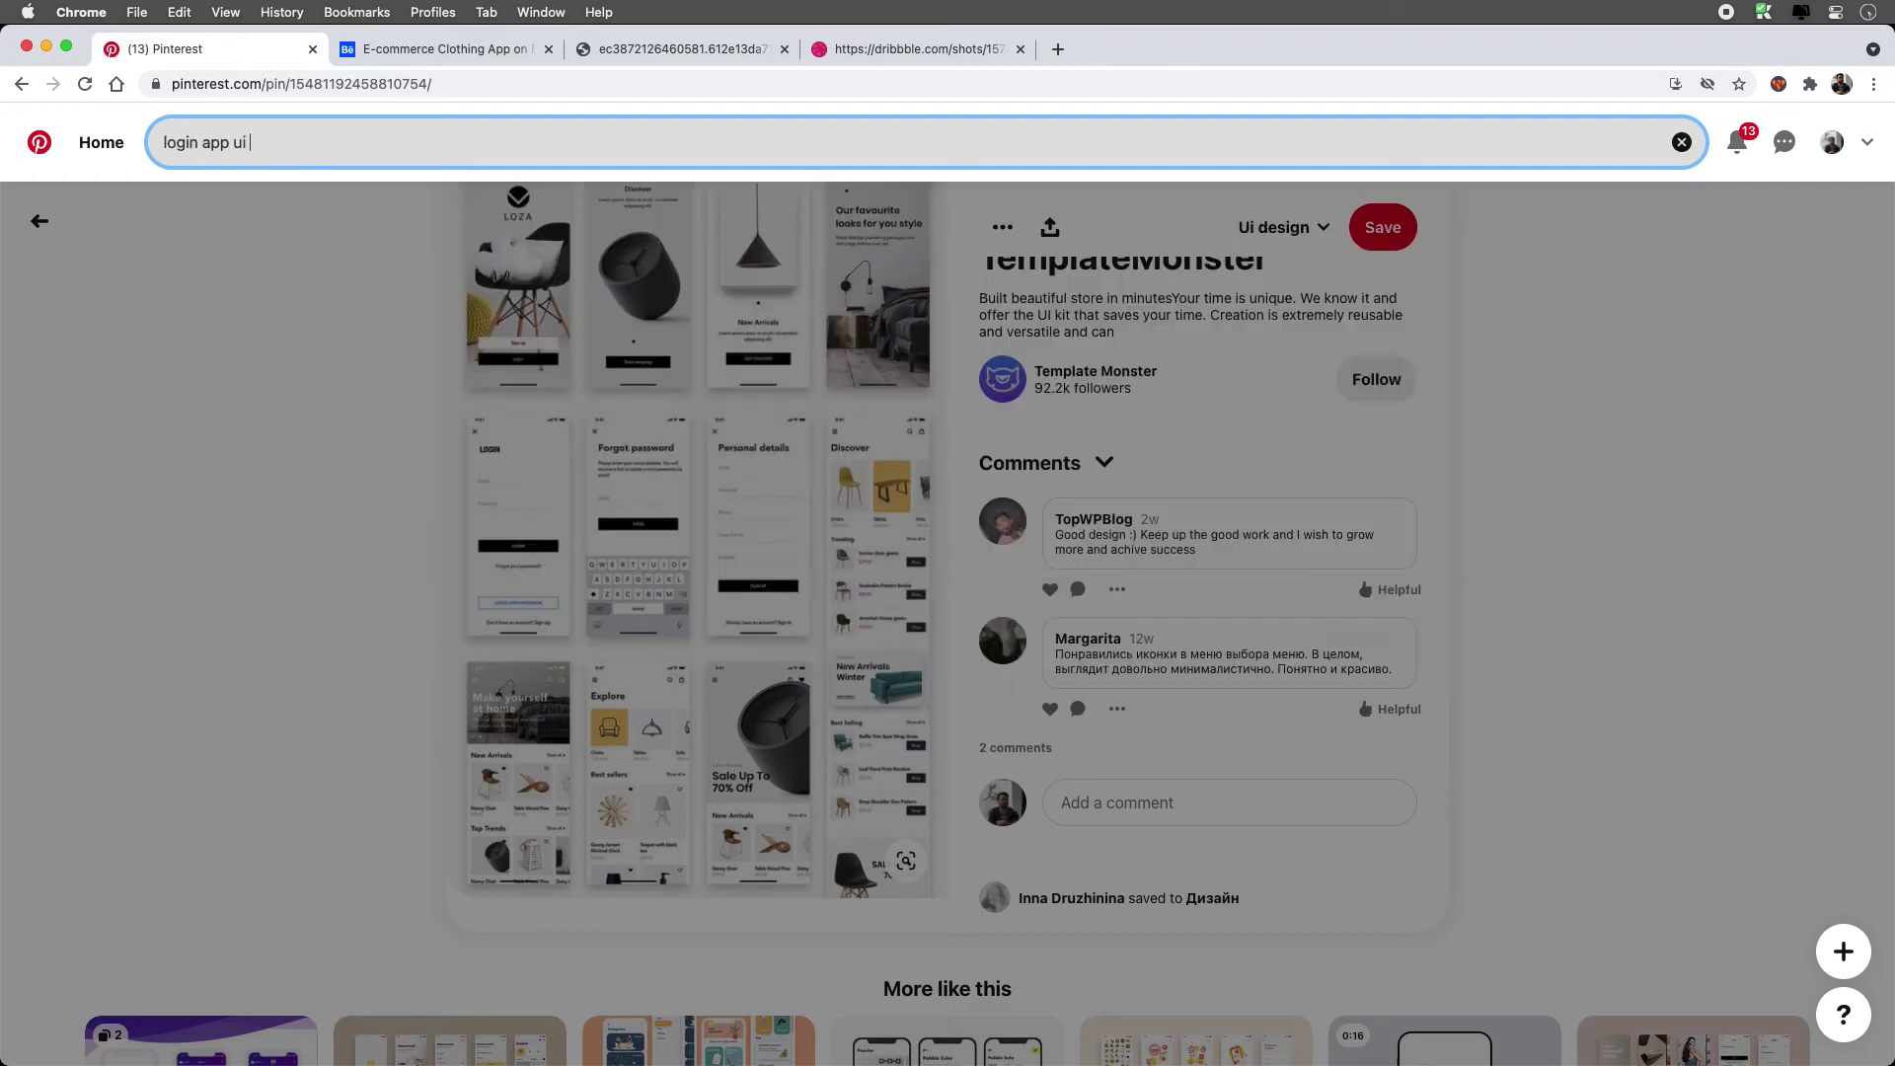
key(Return)
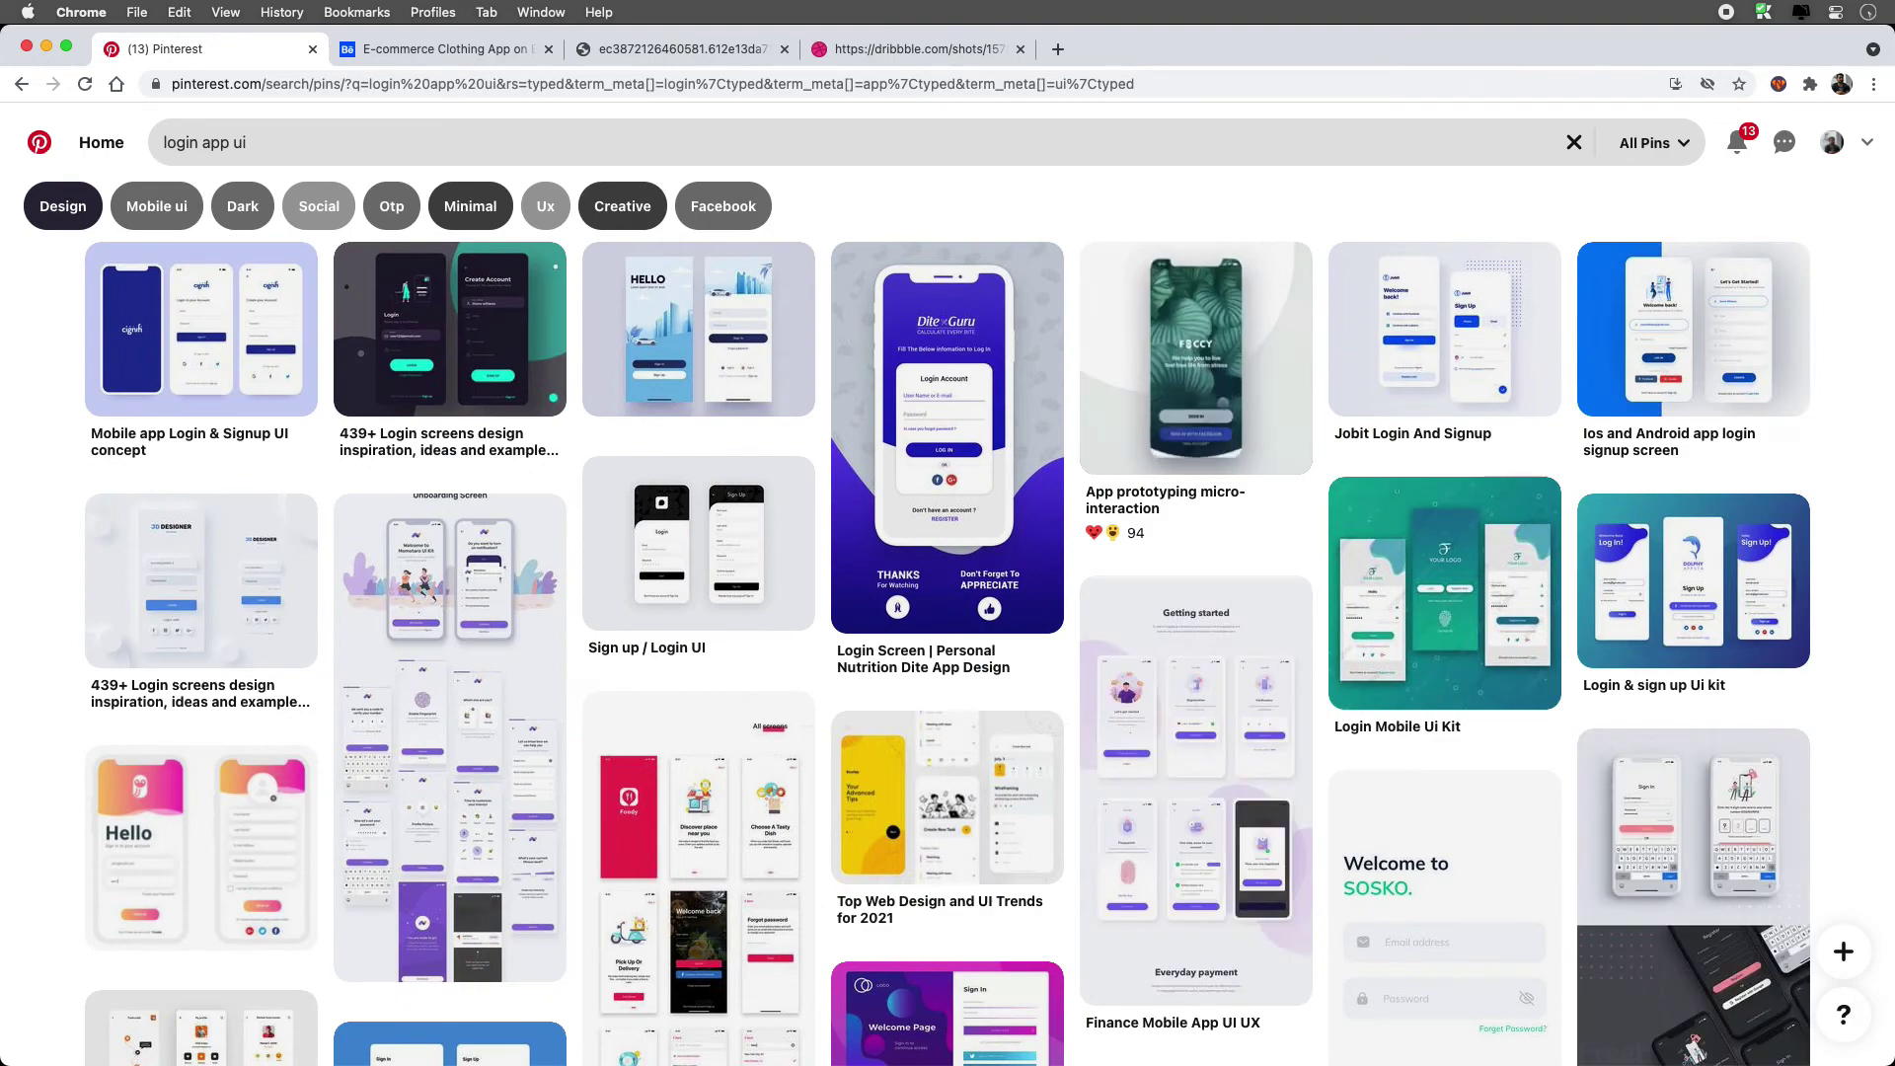
scroll(1816, 507, down, 8)
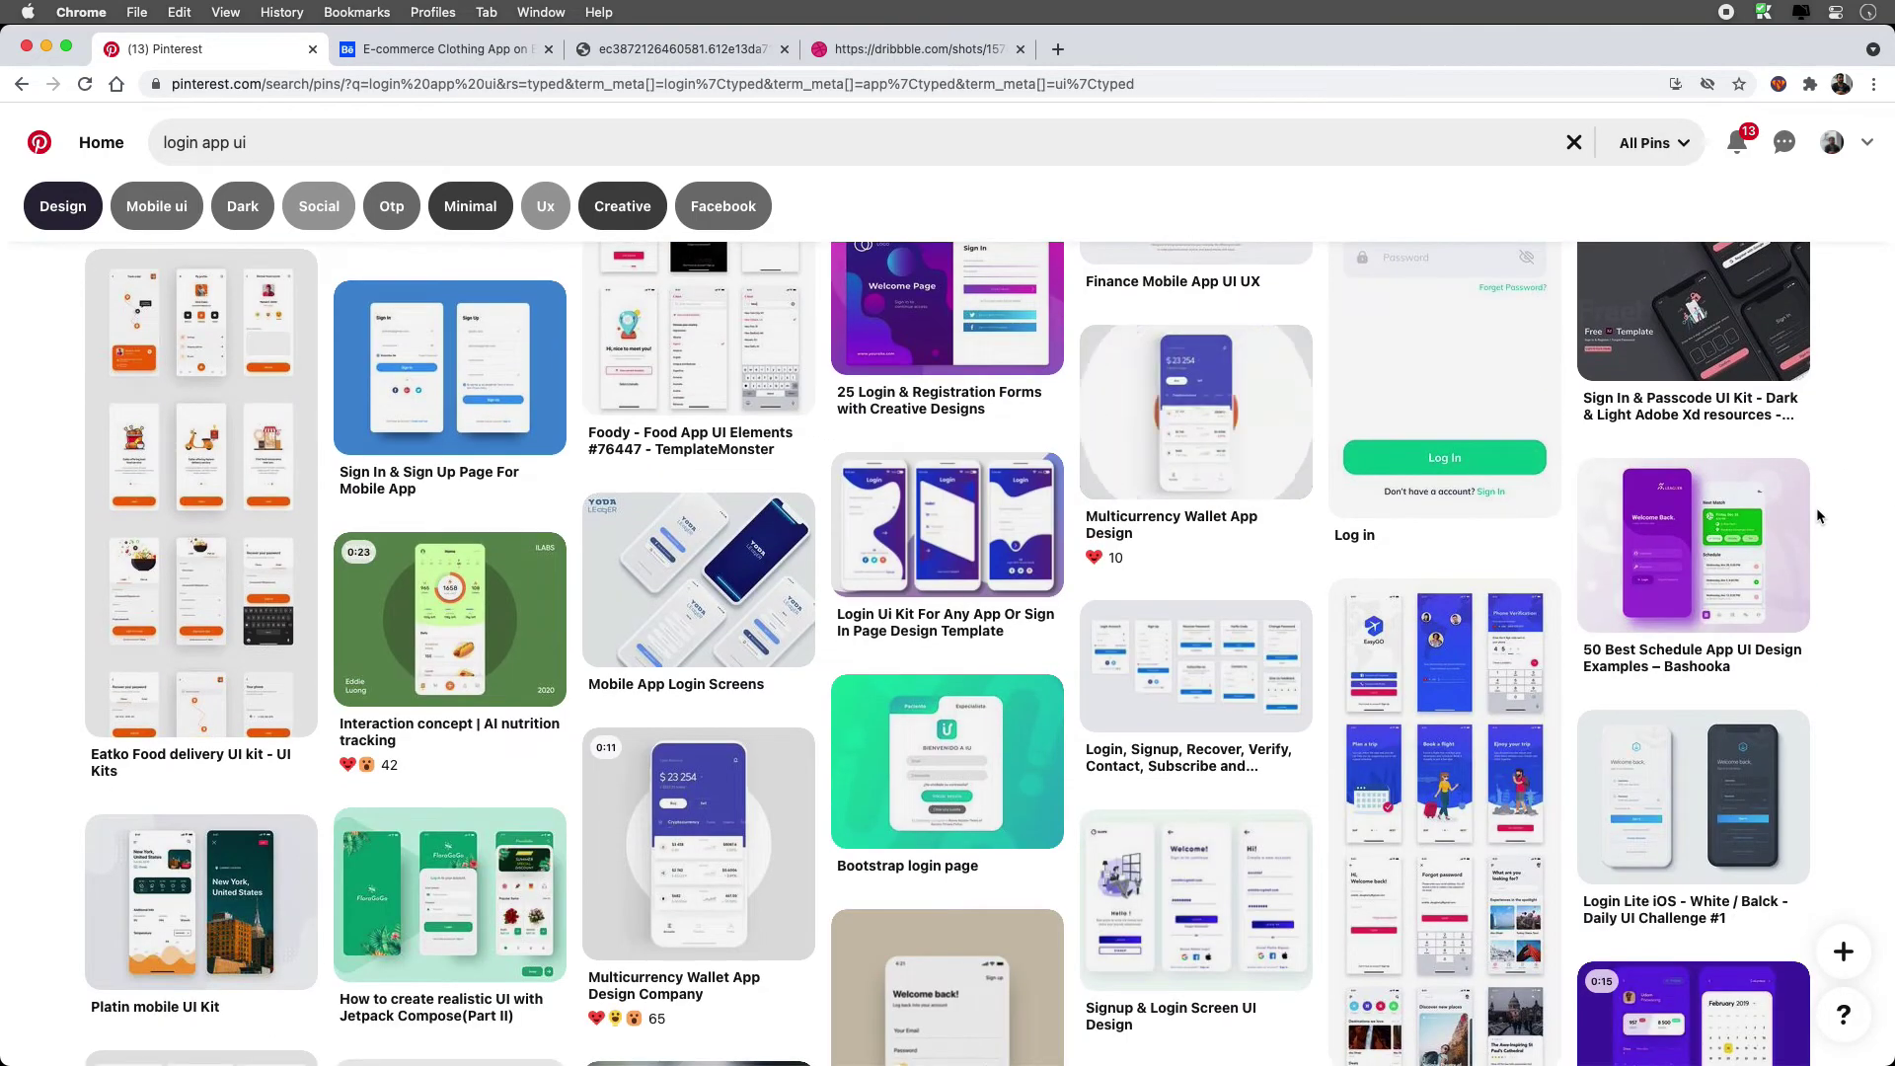
scroll(1816, 516, up, 6)
scroll(1819, 515, up, 1)
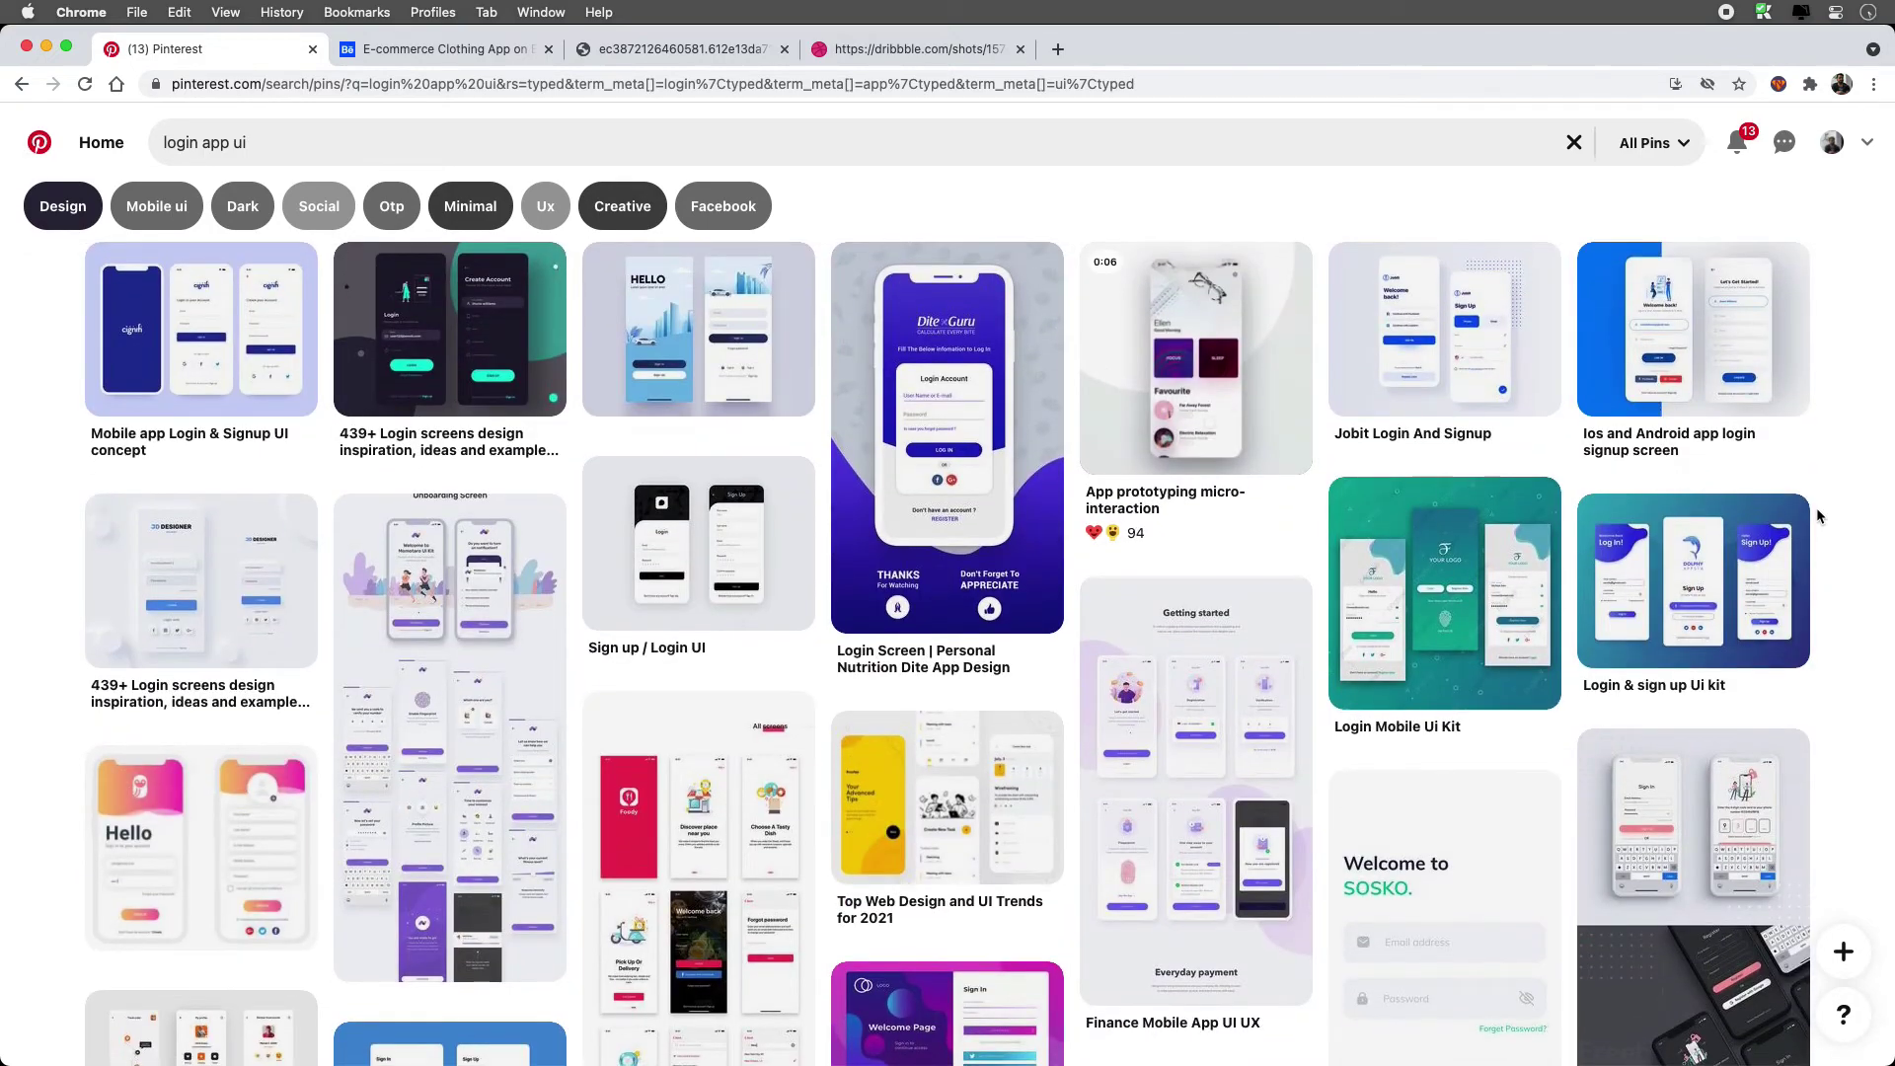
- Search Pinterest for "shopping list app ui", open the Grofers App Clone pin and copy its image
double_click(173, 139)
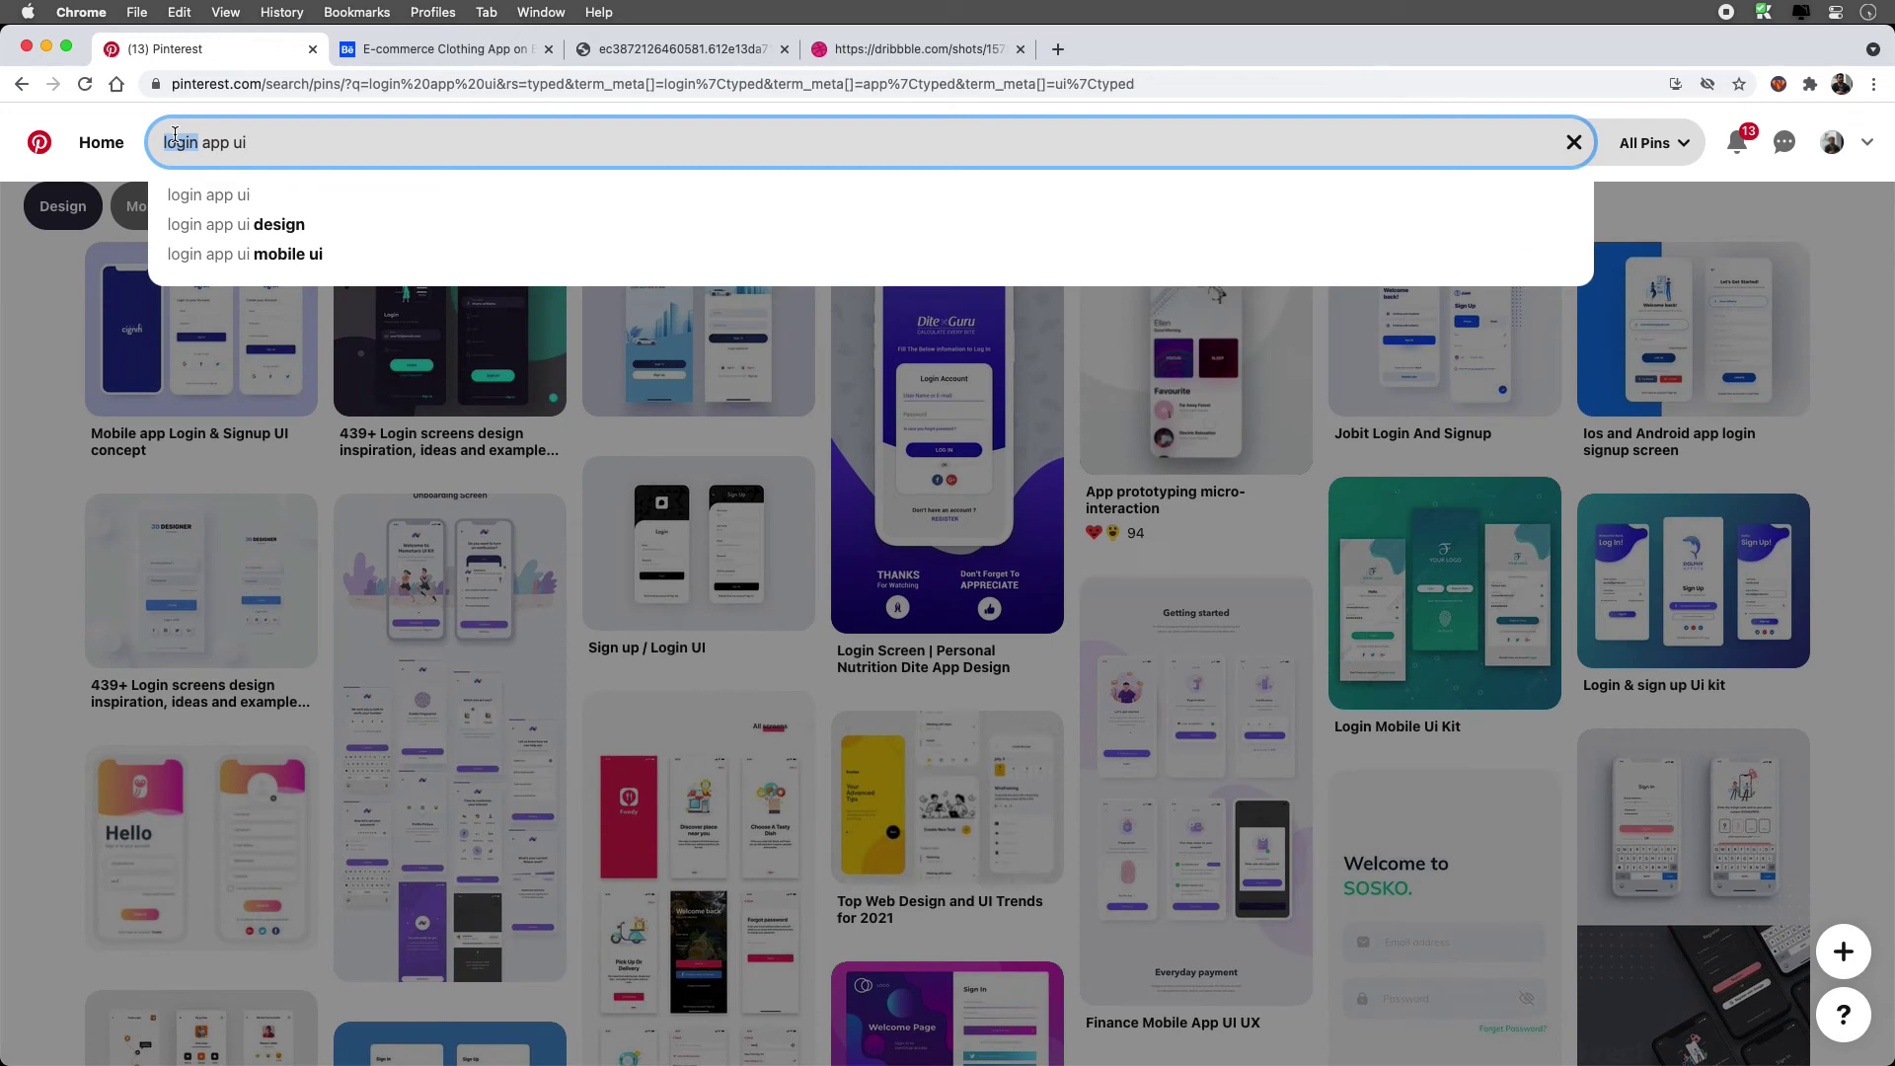
text(shopping lis)
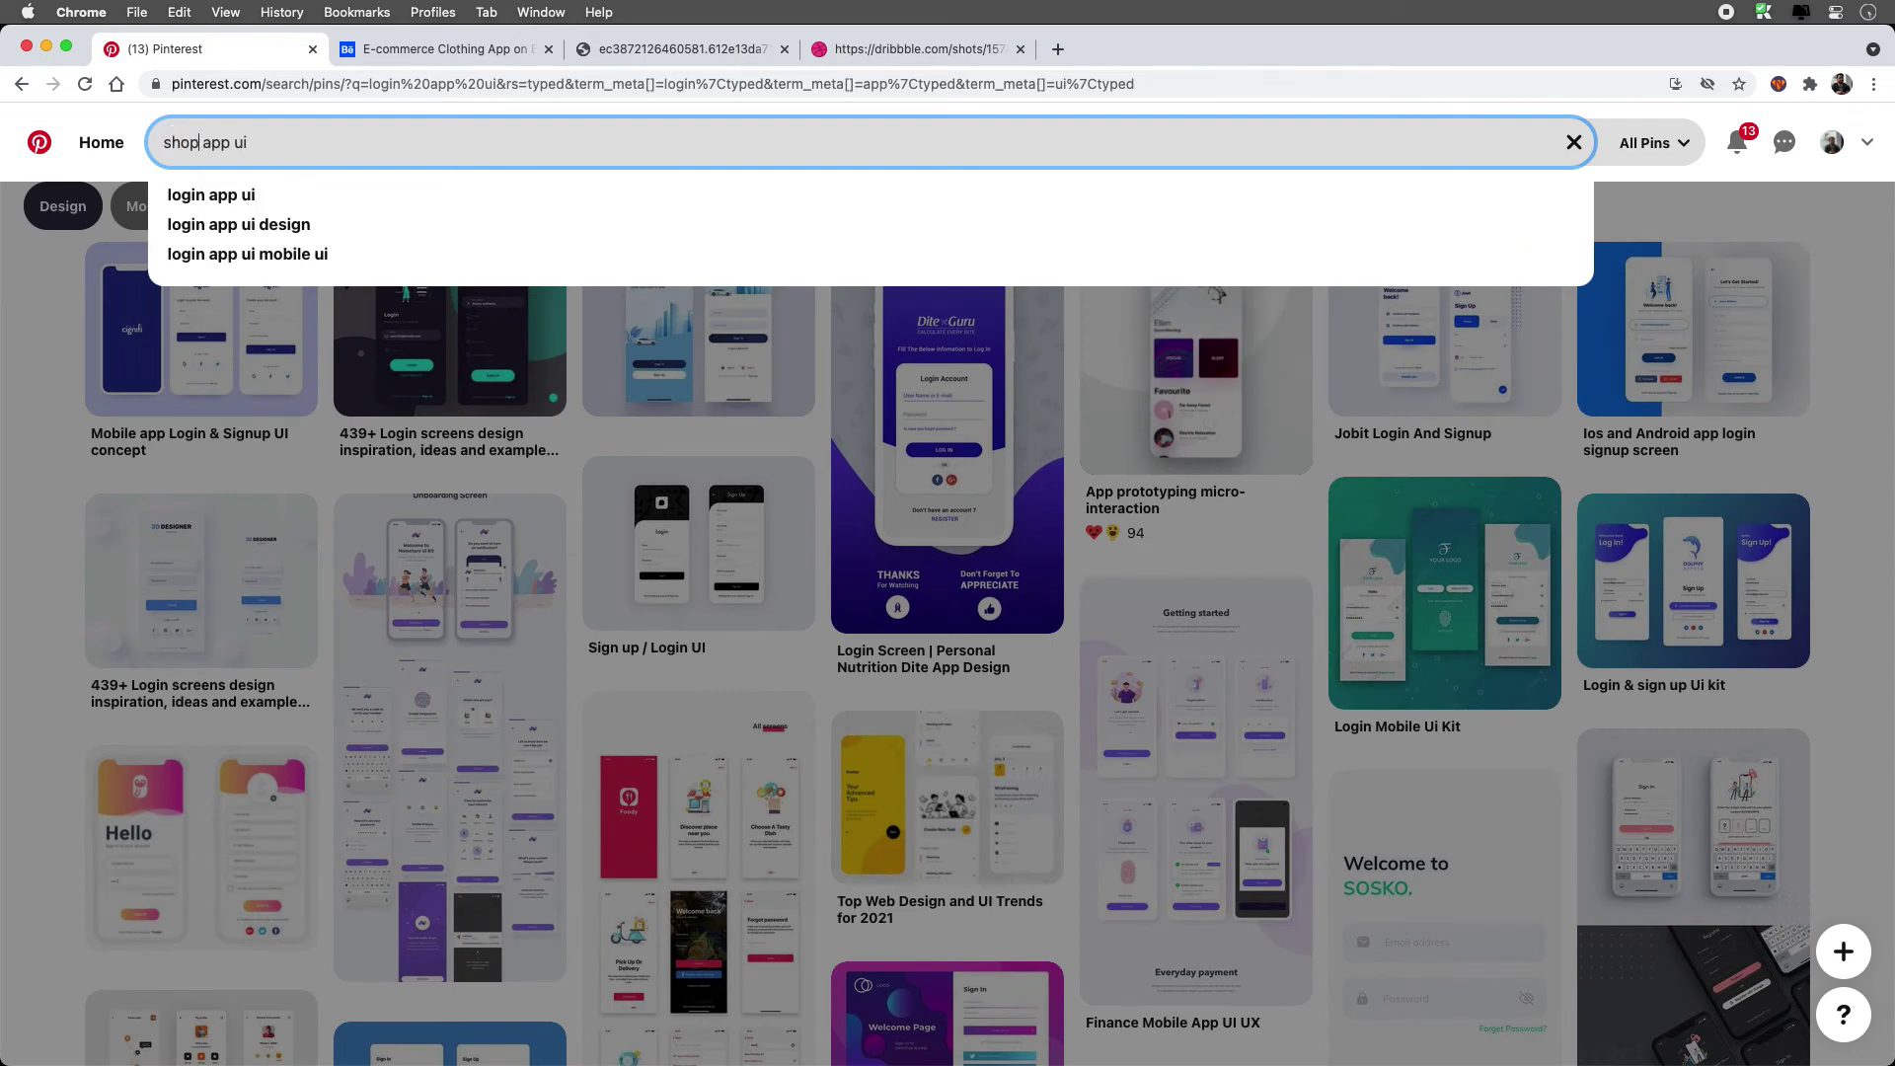
text(t)
key(Return)
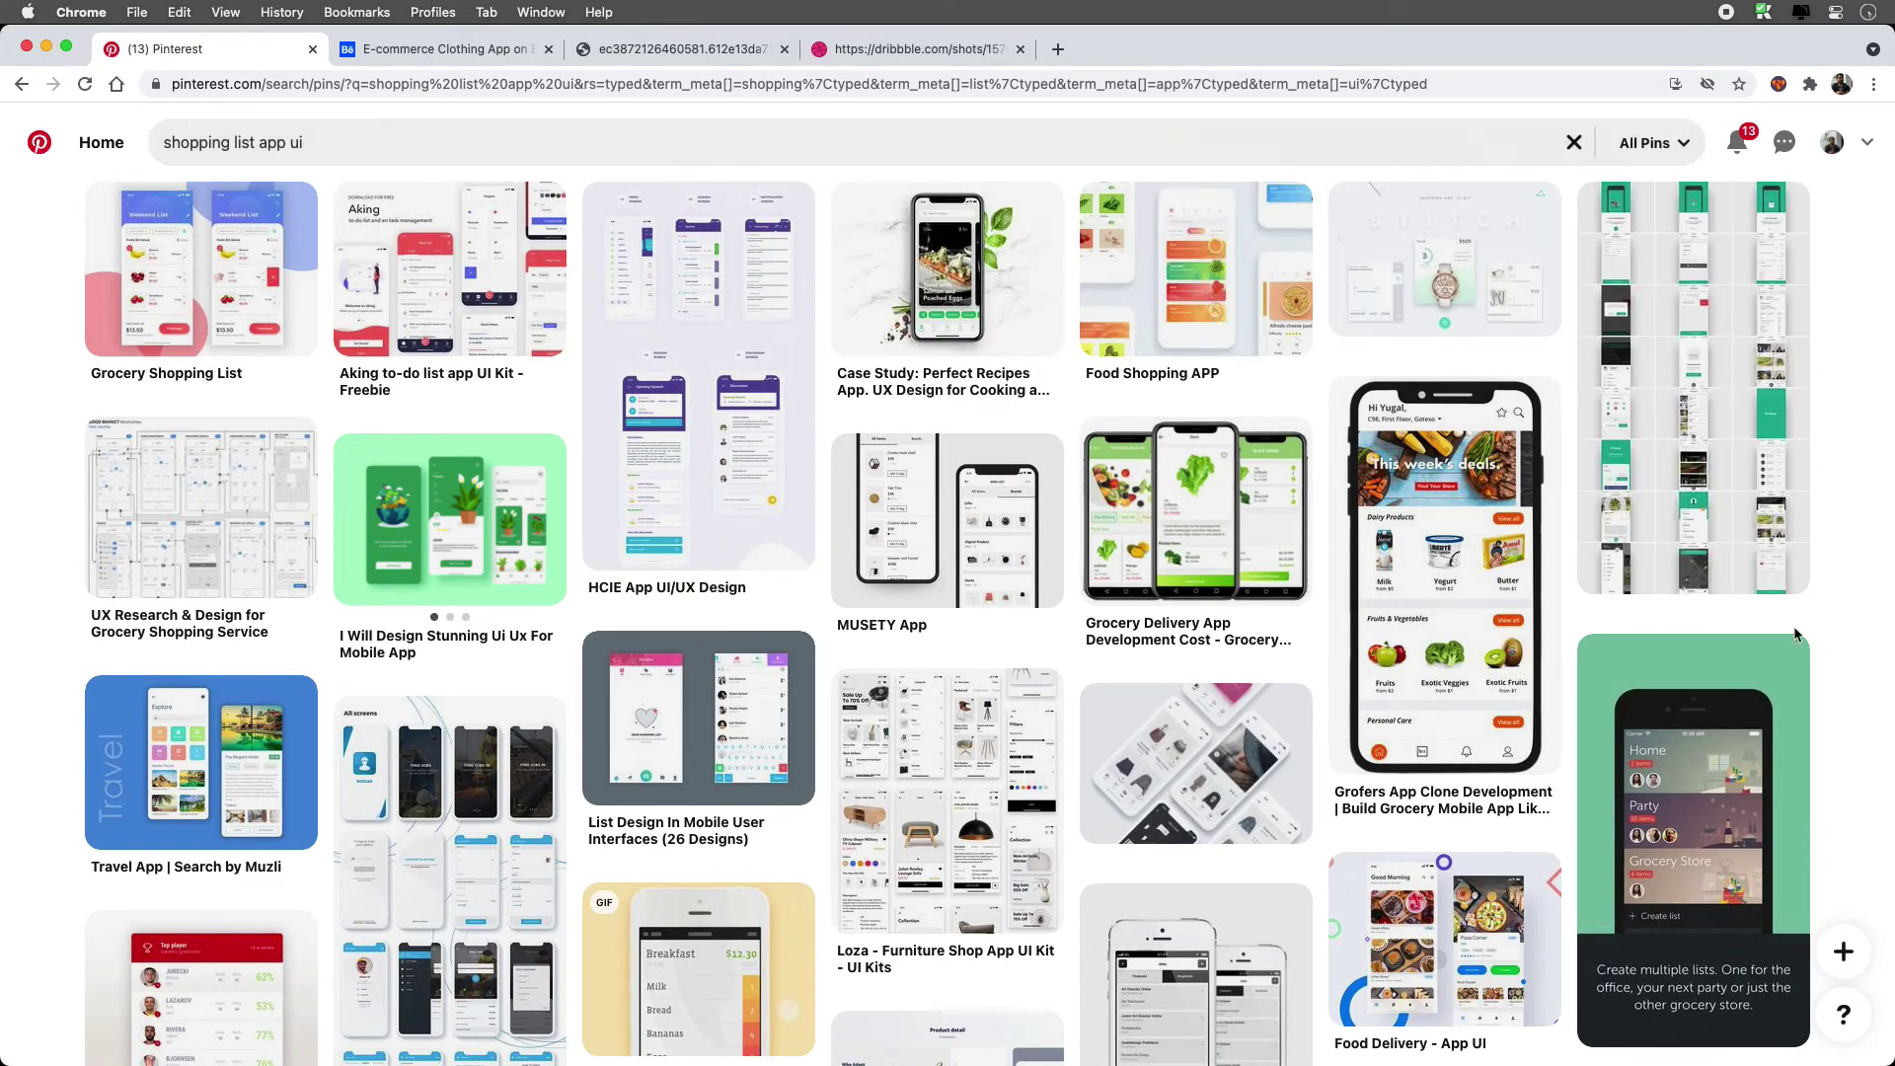
click(1461, 494)
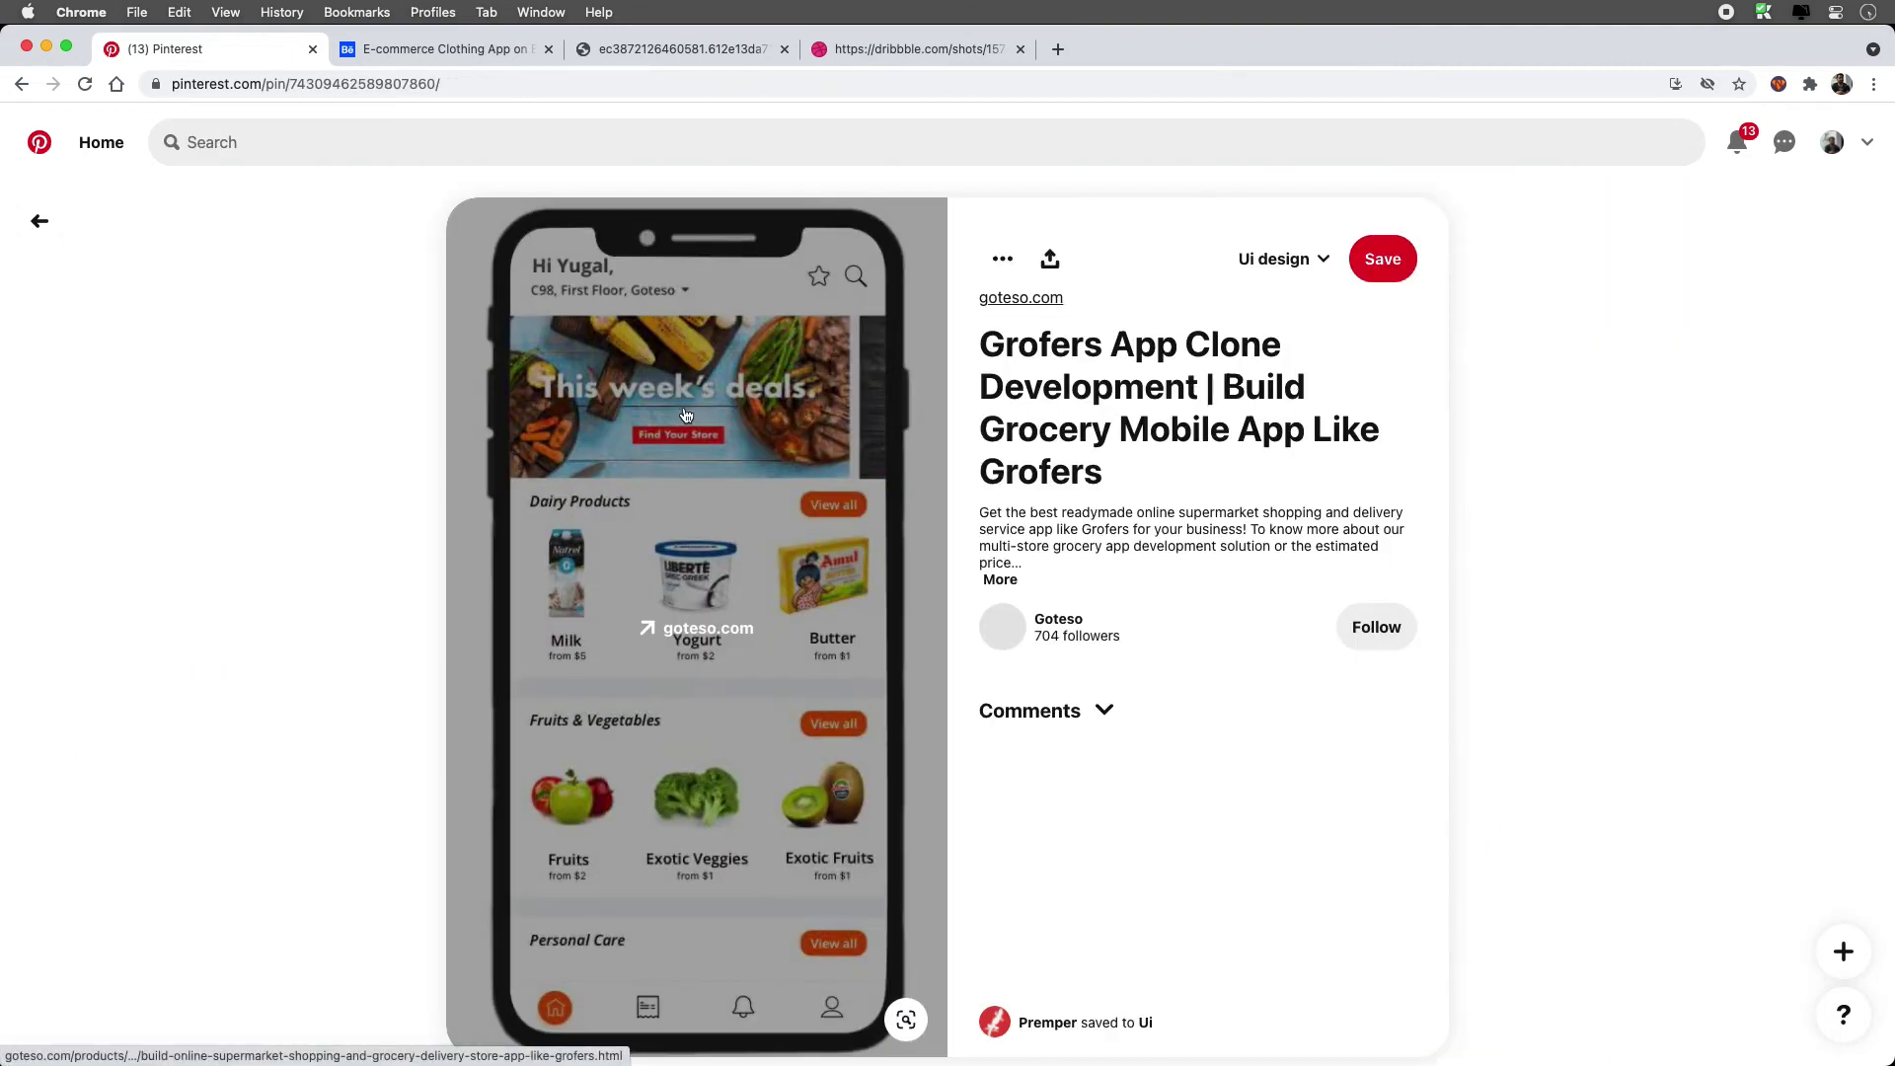
right_click(688, 628)
click(768, 630)
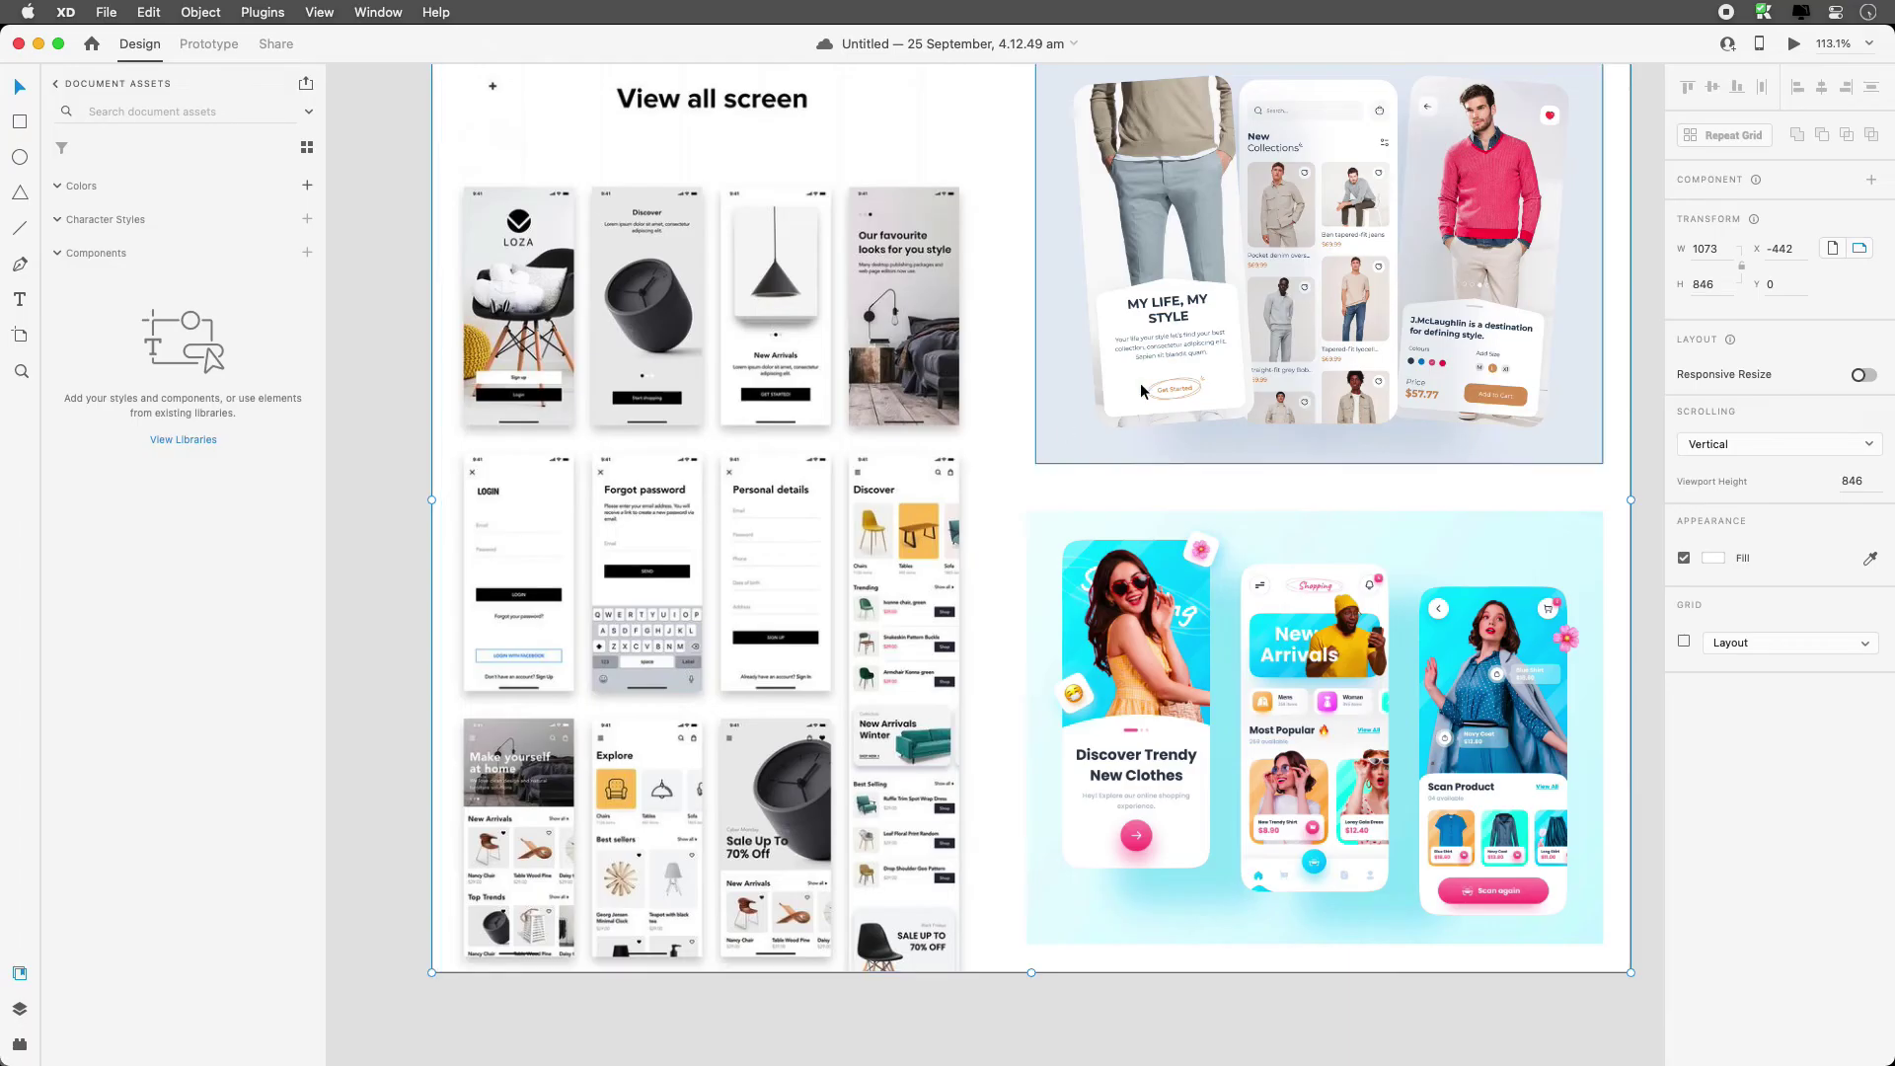
- Paste the grocery app image into the XD document, scale it to about 435 by 746 and place it directly beside the moodboard artboard
key(super+minus)
key(super+minus)
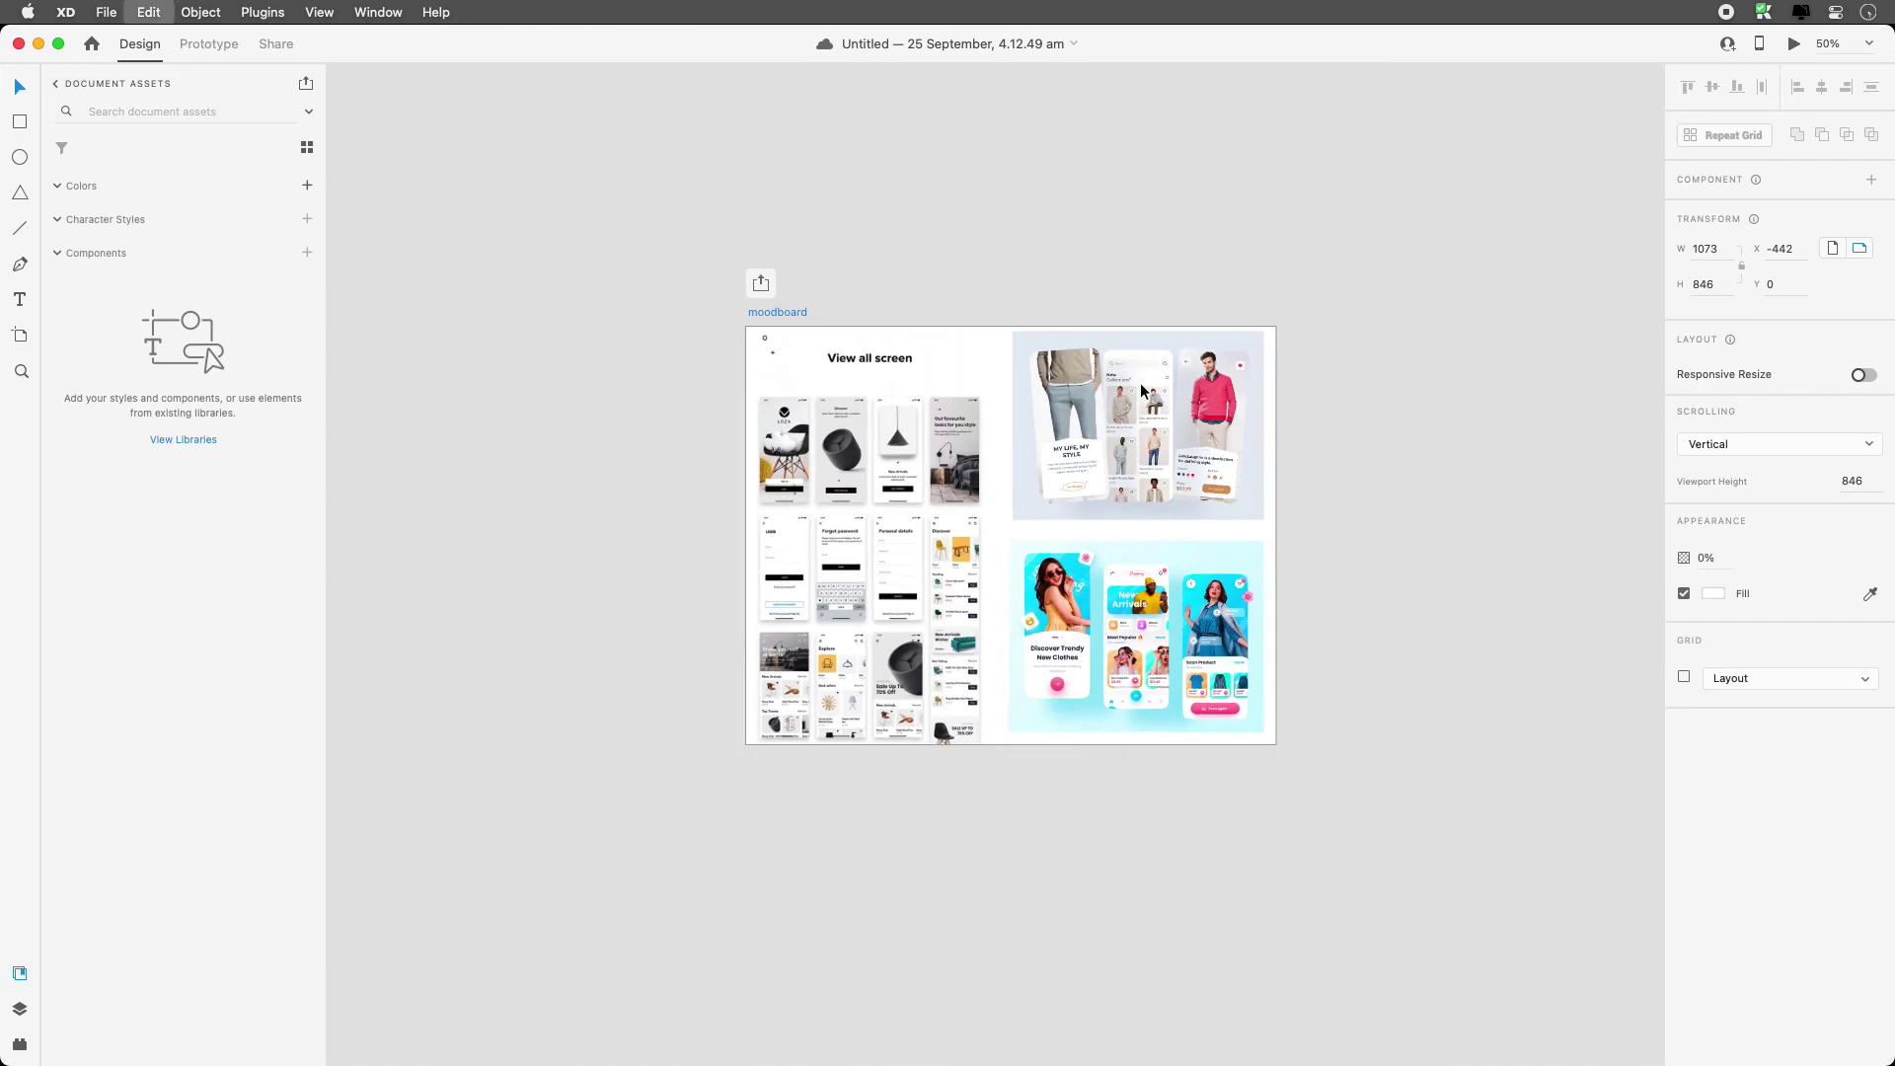
key(super+v)
drag(1078, 415, 1416, 459)
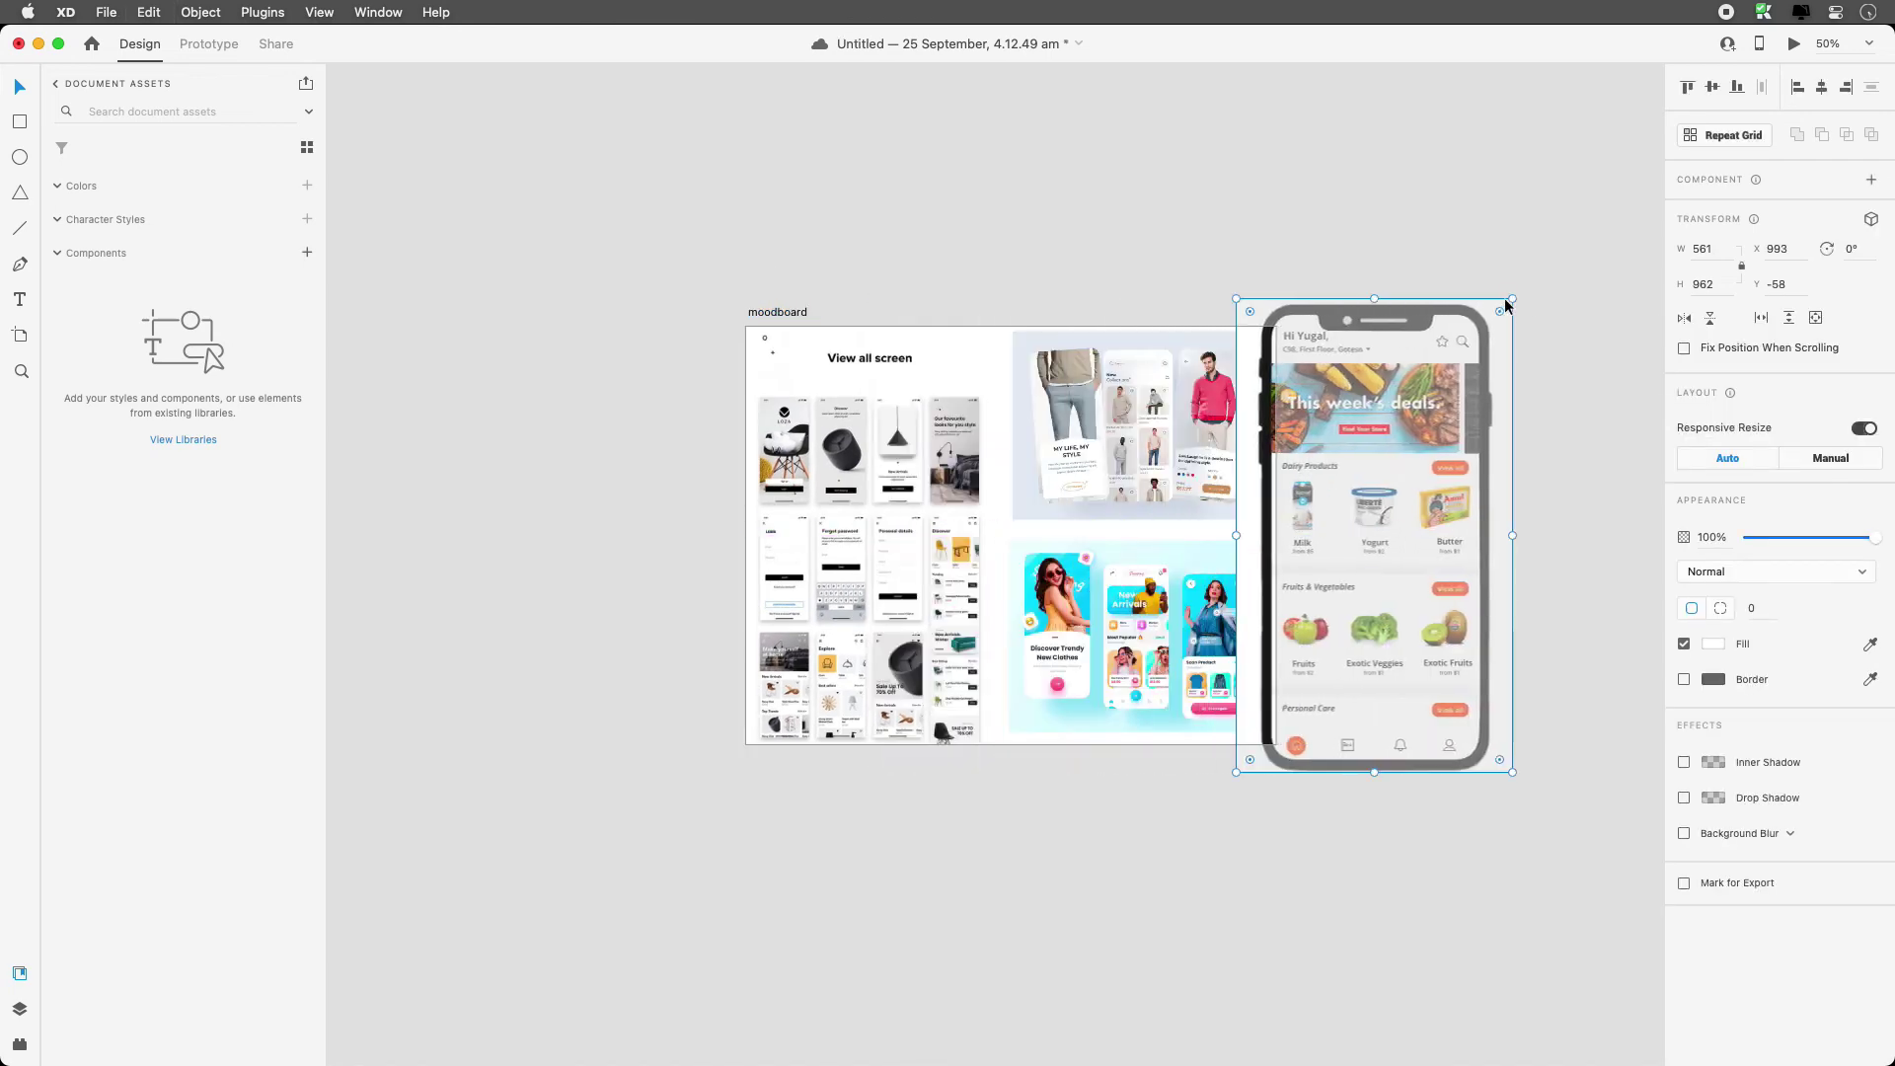
drag(1516, 296, 1490, 376)
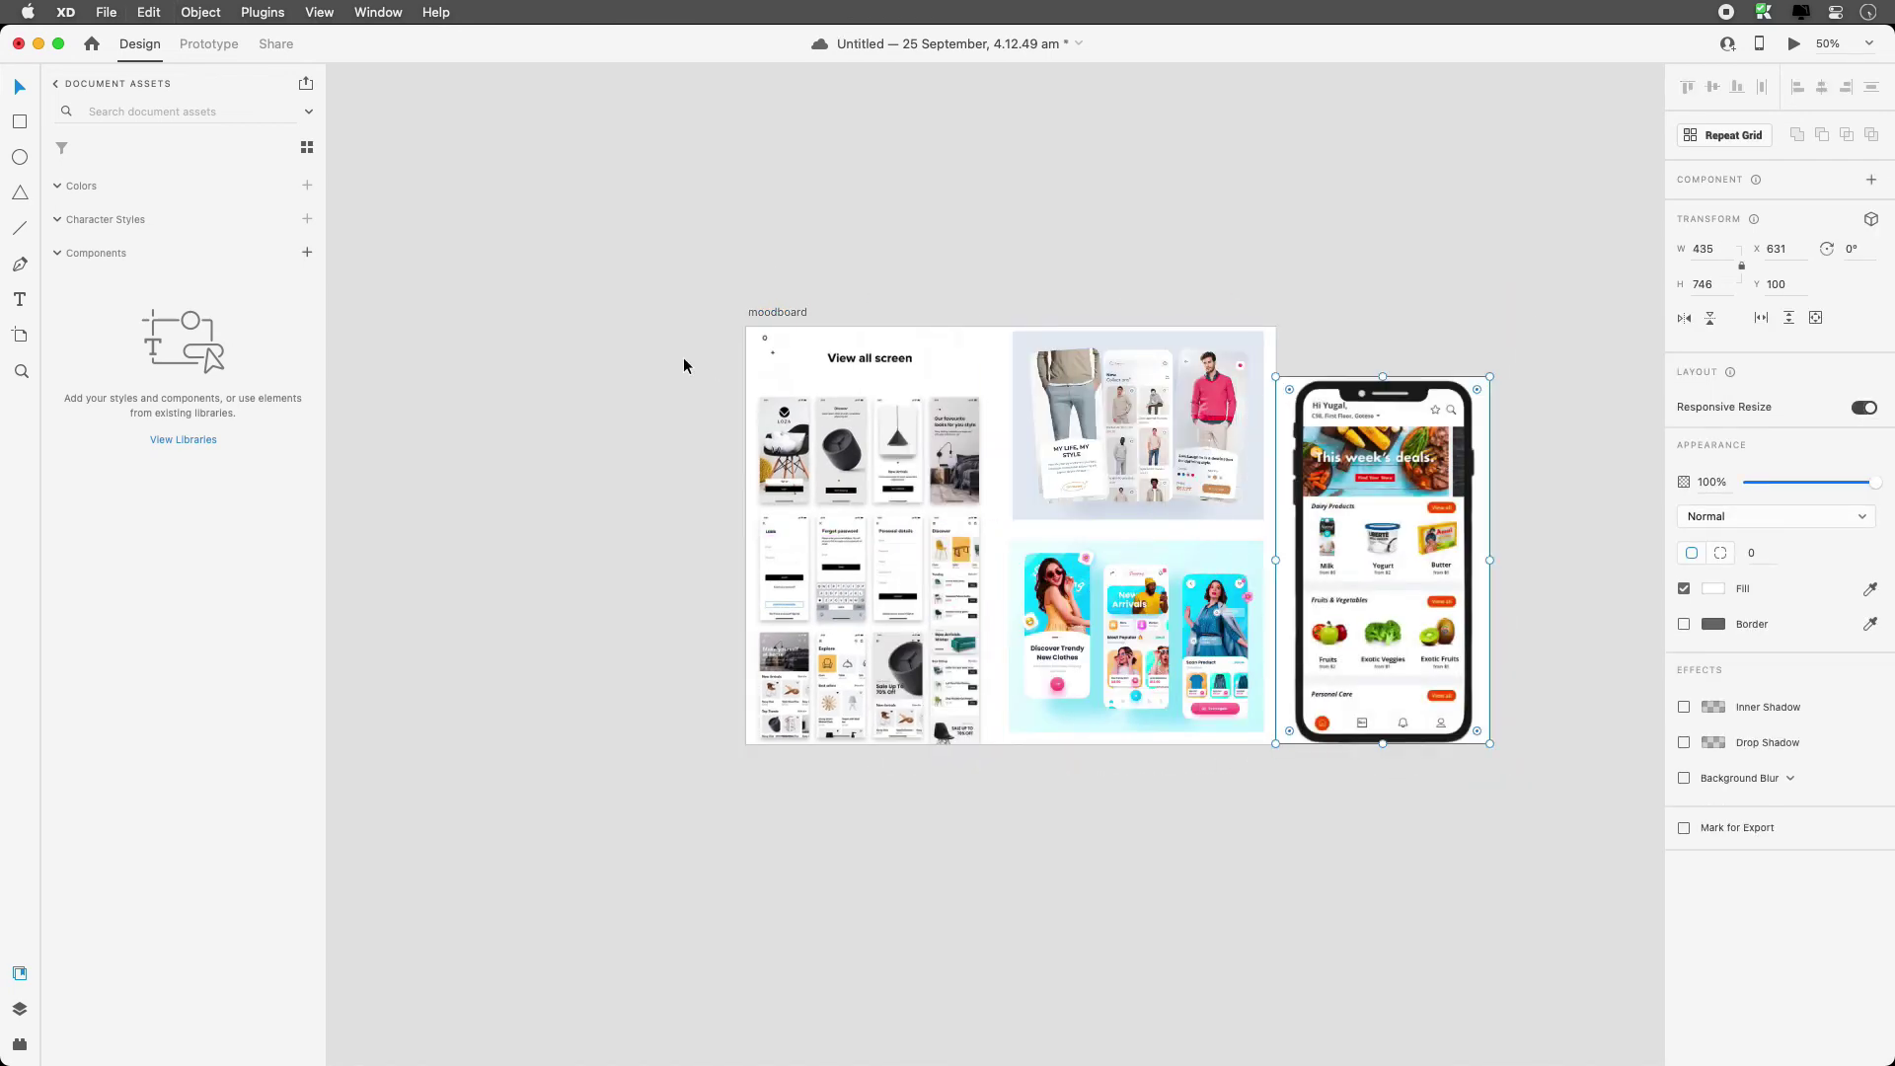
- Widen the moodboard artboard toward the grocery app image
click(797, 316)
scroll(799, 326, right, 5)
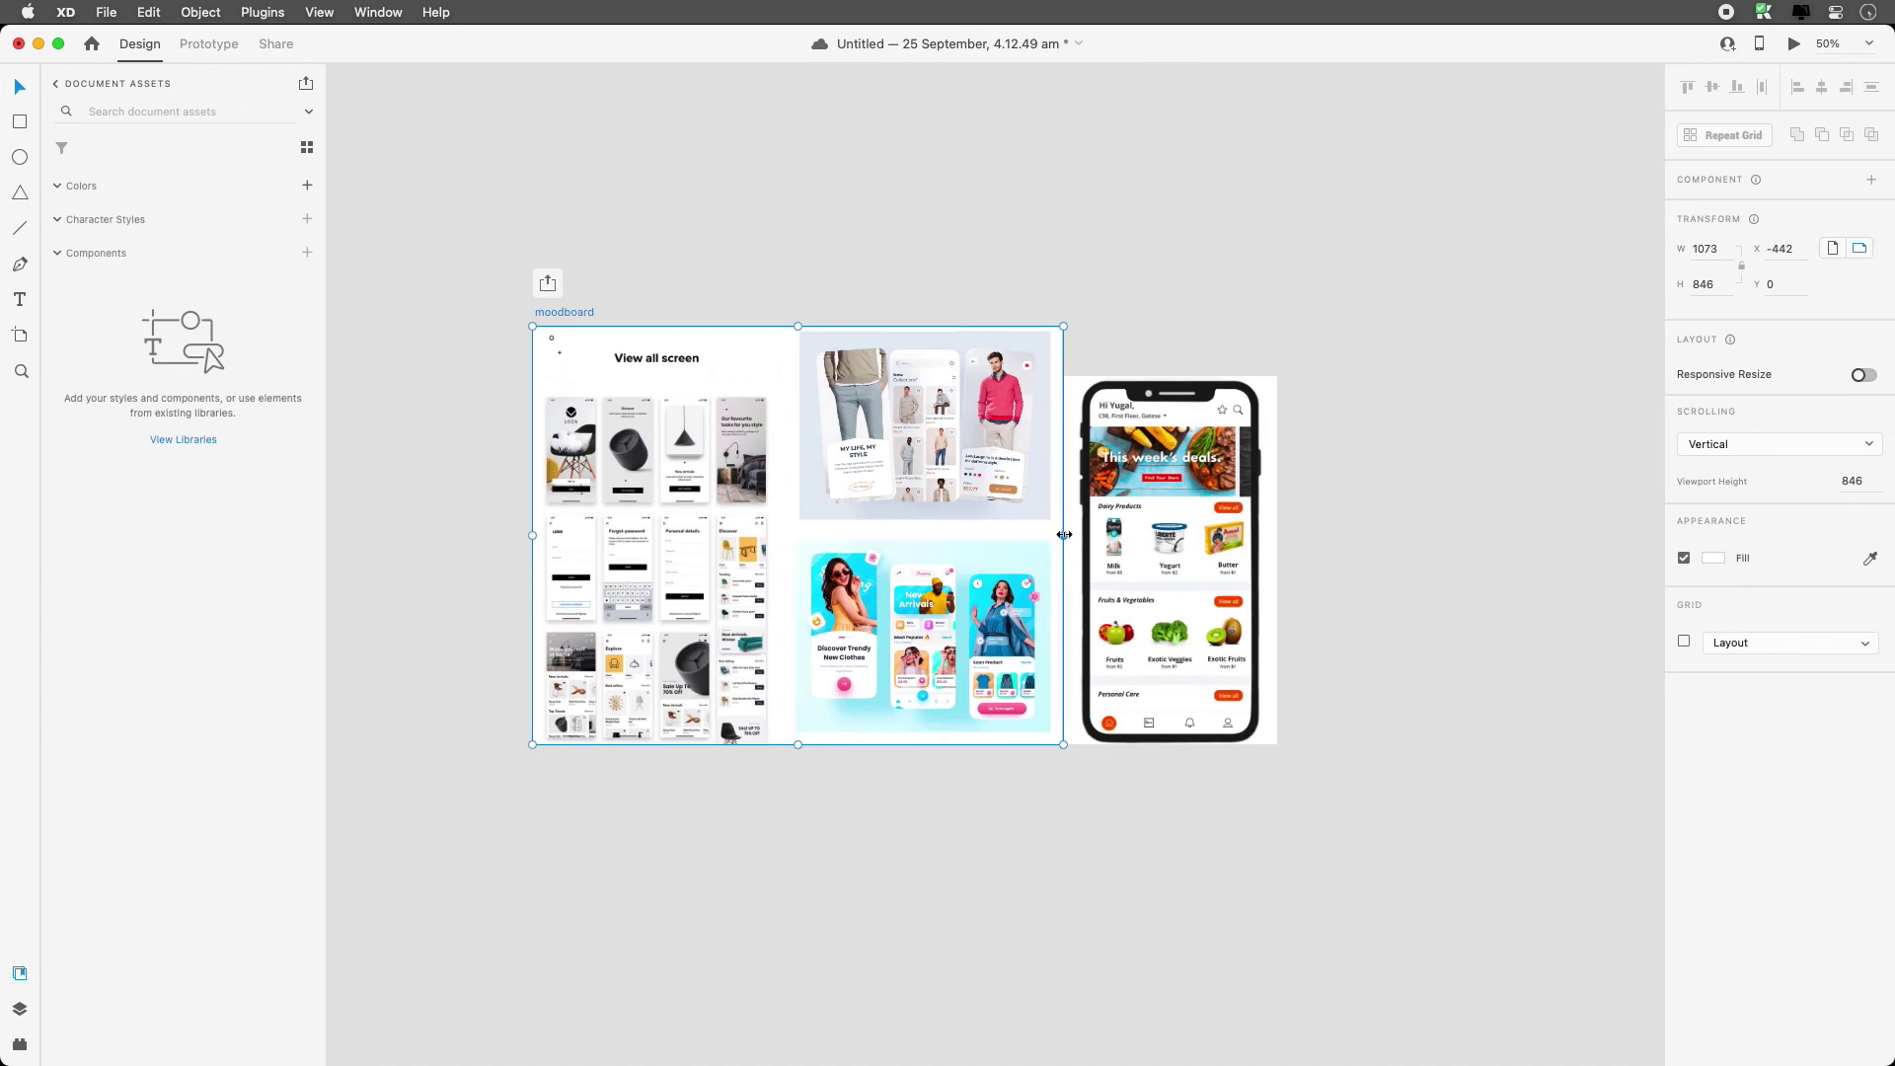
mouse_move(1063, 533)
mouse_down()
mouse_move(1368, 533)
mouse_move(1106, 502)
mouse_up()
- Switch back to Chrome, browse the related pins and open "Click & Collect - Reinventing Online Grocery Experience"
key(super+Tab)
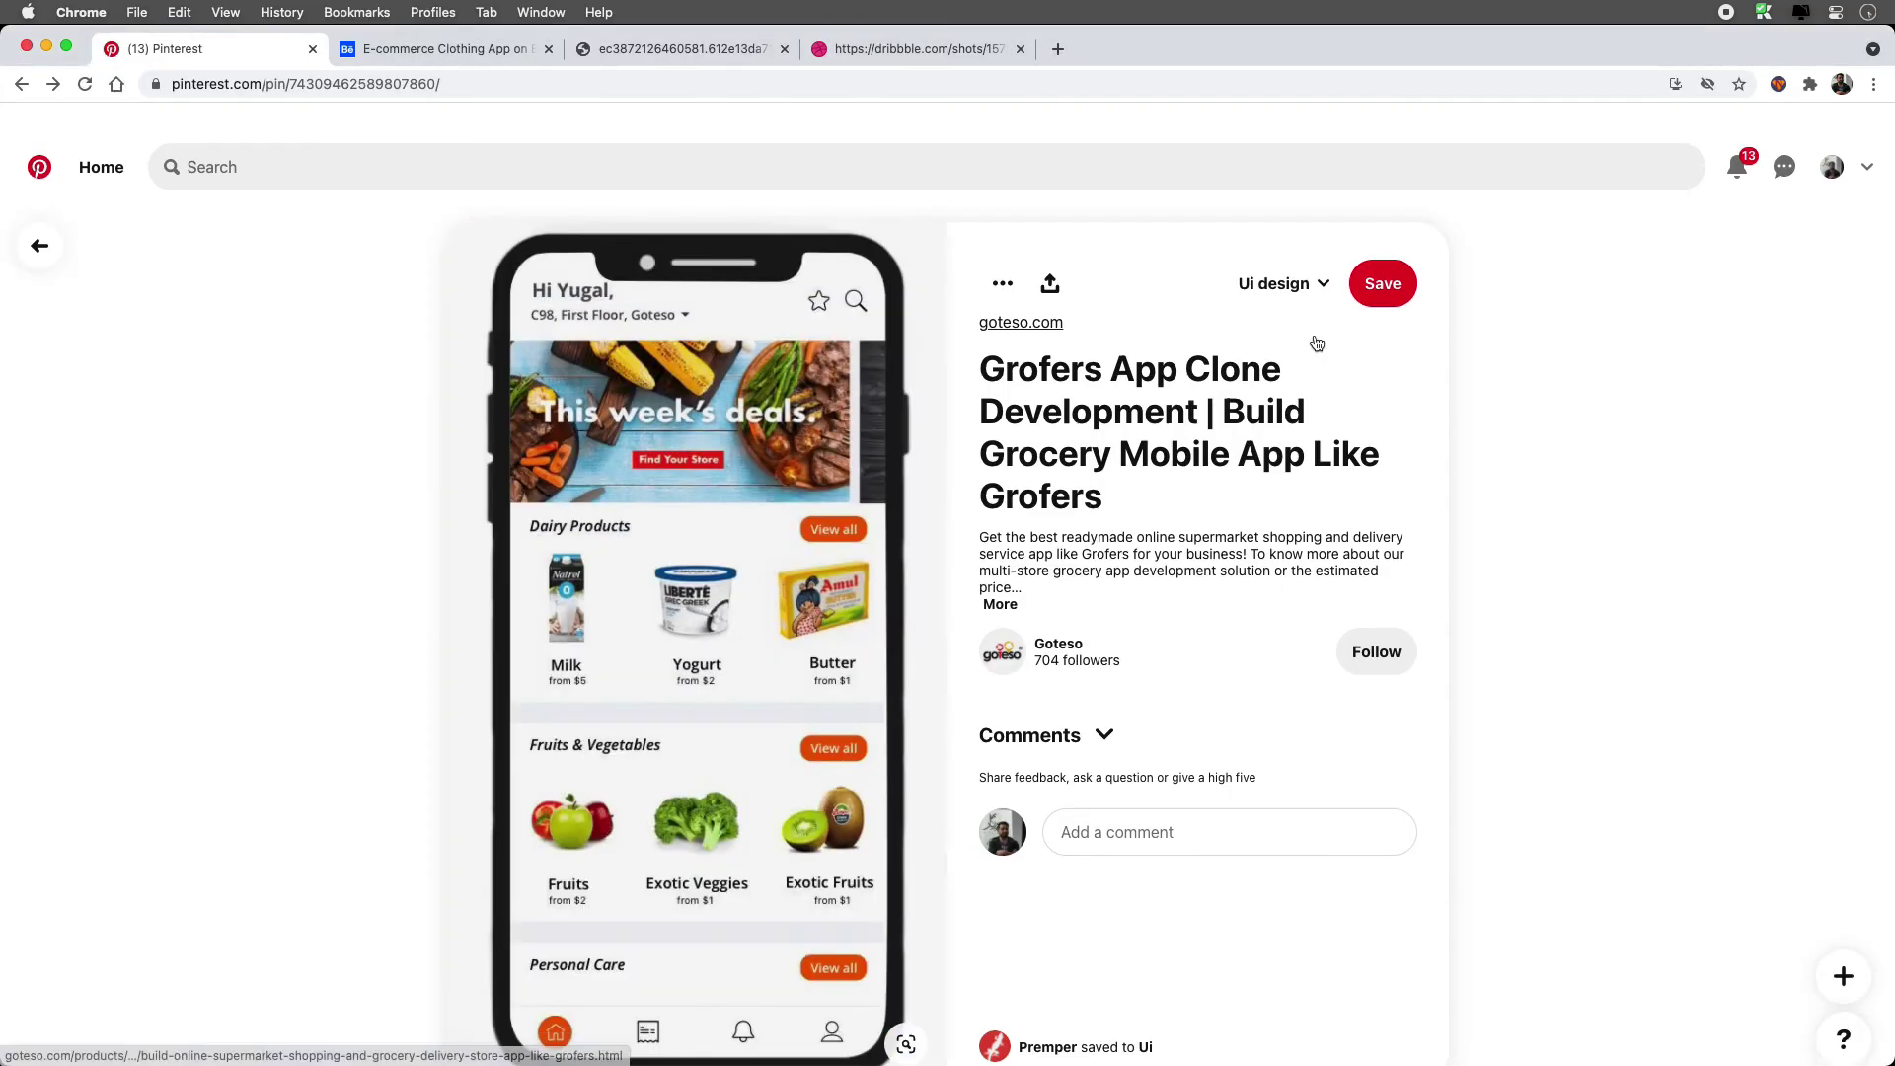
scroll(1540, 602, down, 10)
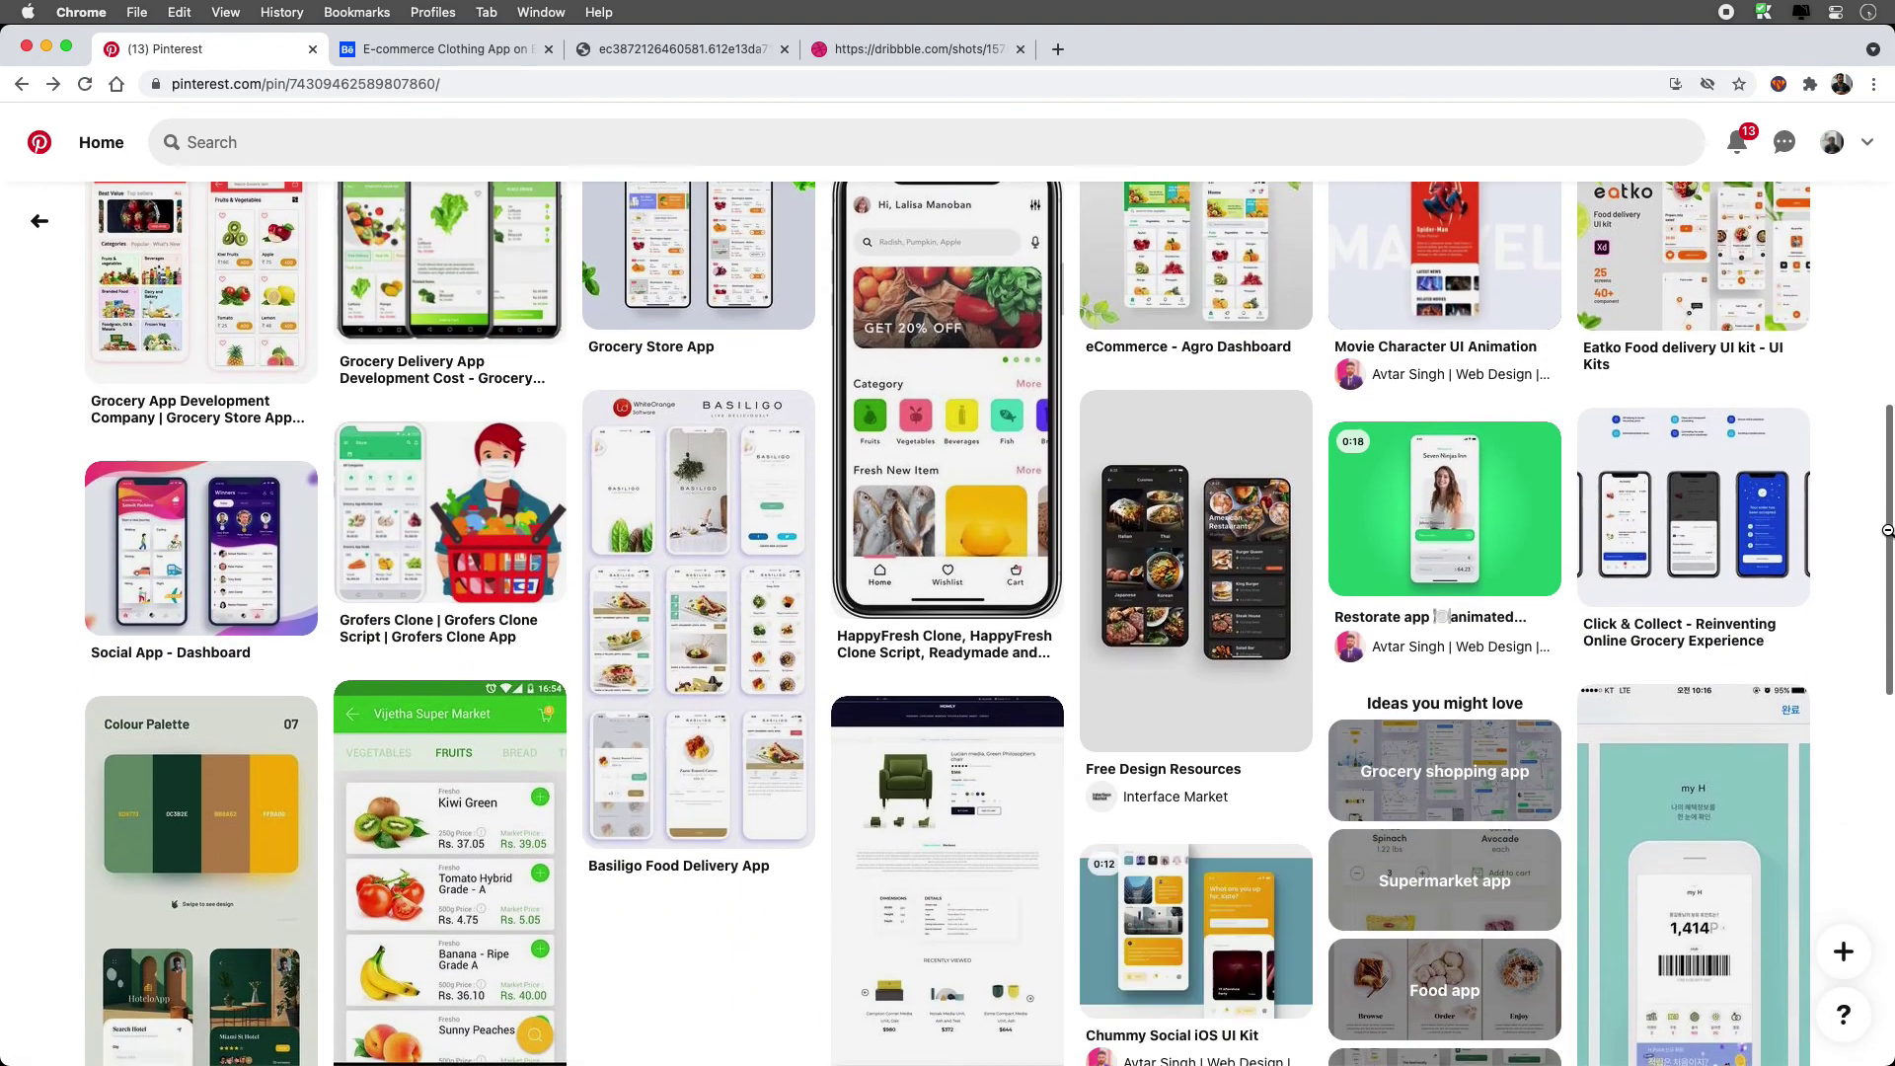
scroll(1886, 538, up, 1)
scroll(1887, 538, down, 3)
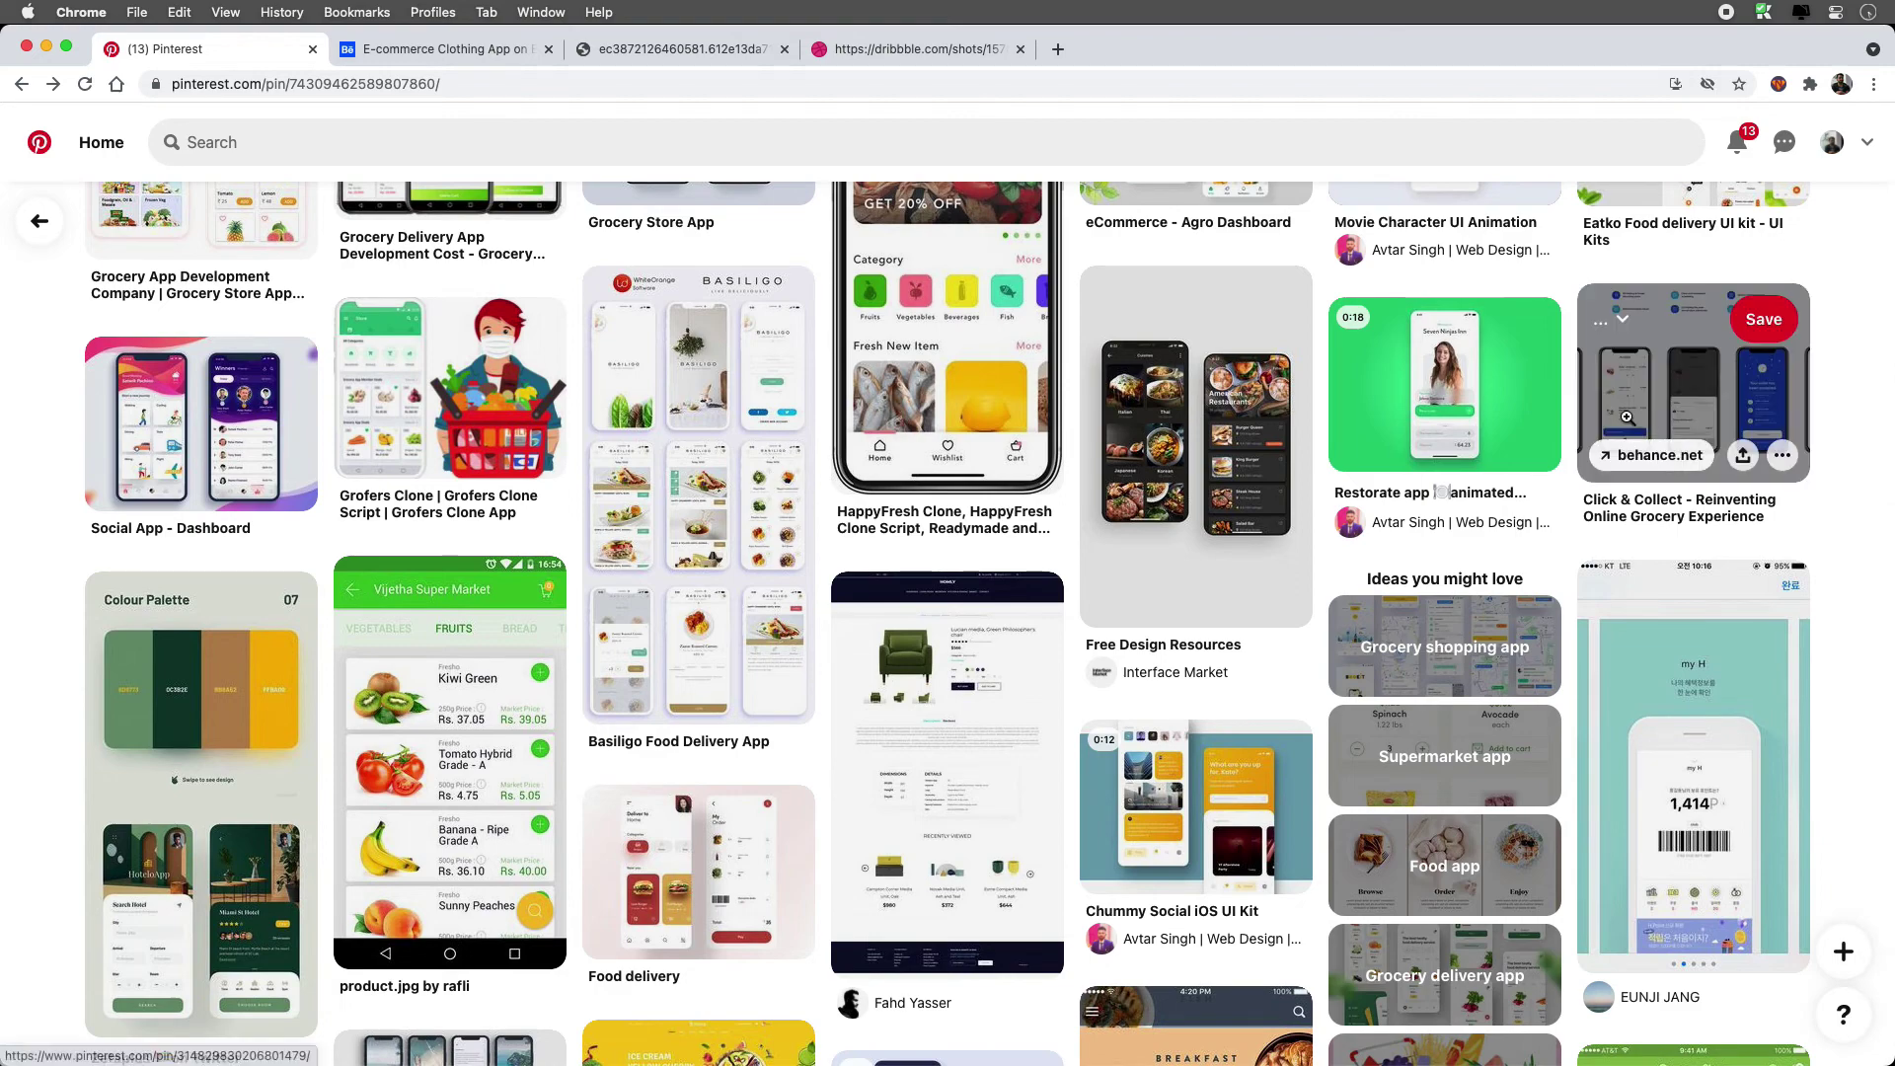
click(1627, 417)
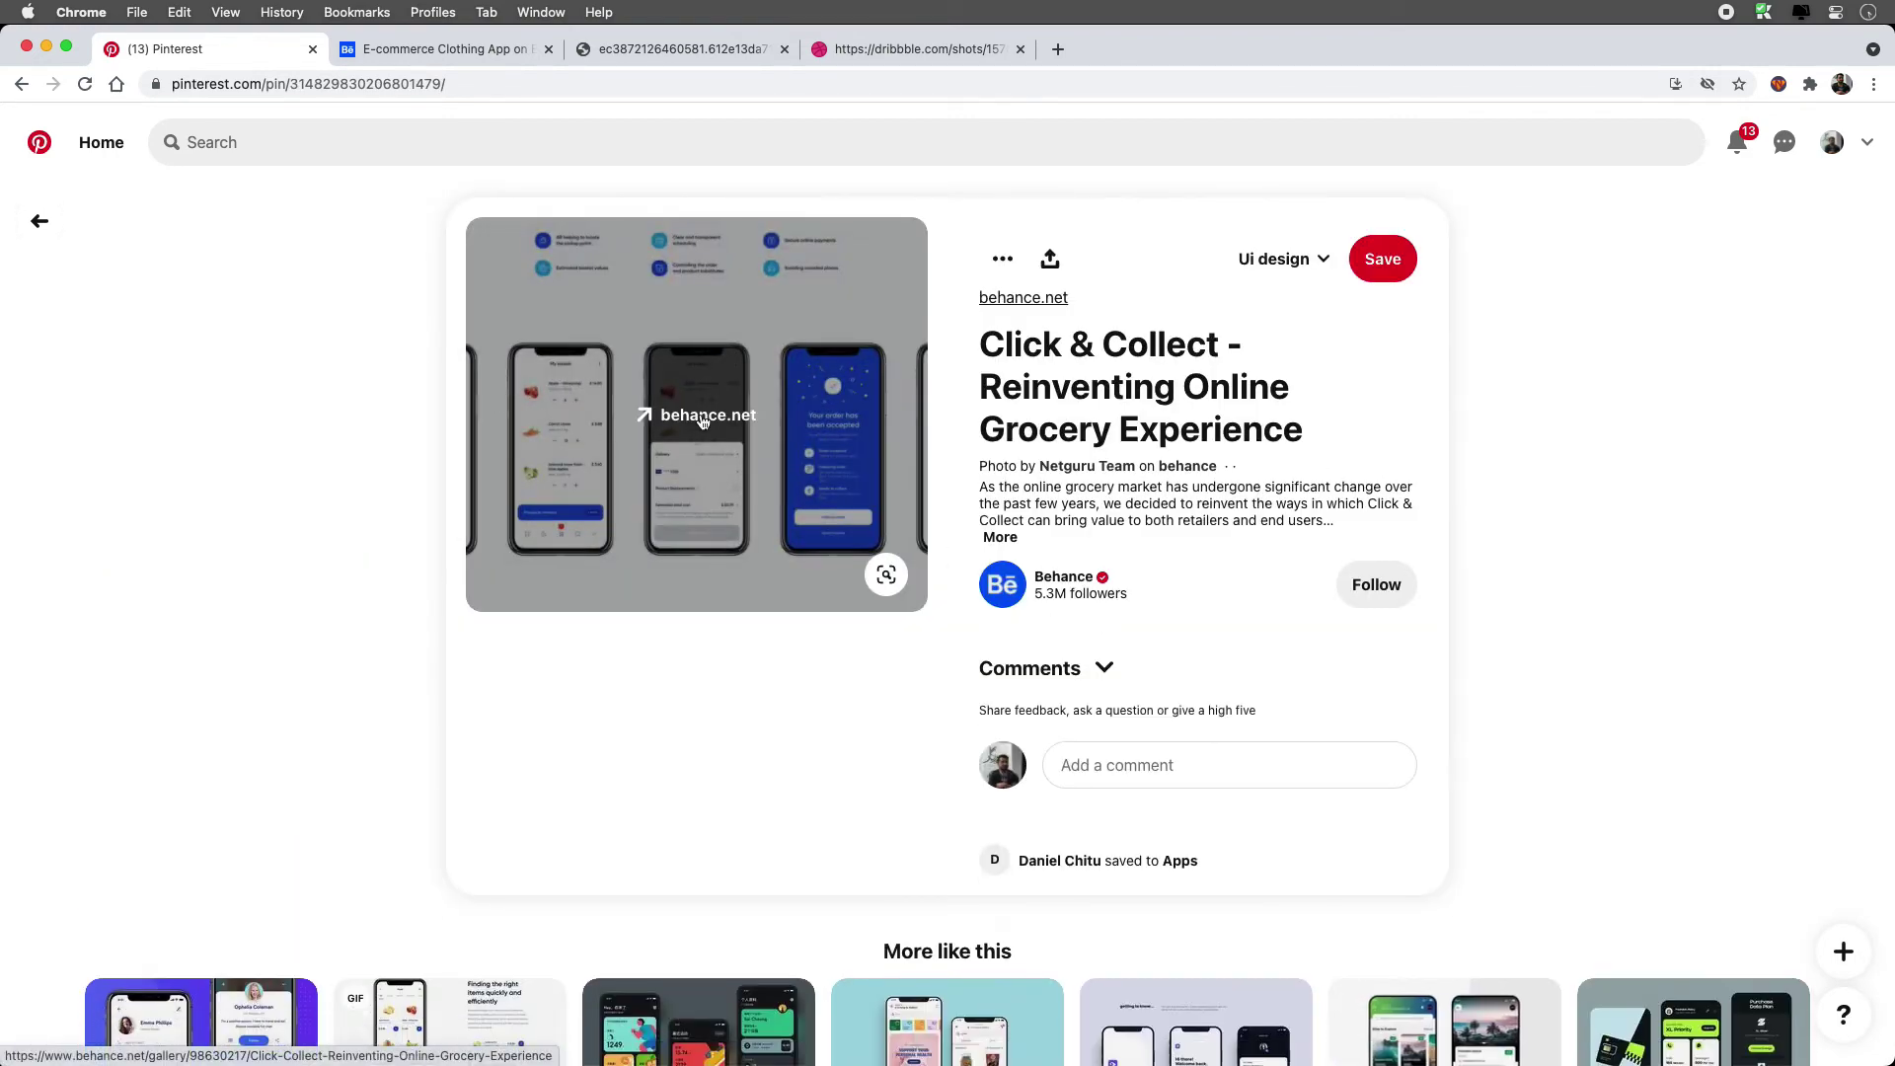
- Look through the related pins under the Click & Collect pin for further shopping app references
scroll(592, 429, down, 5)
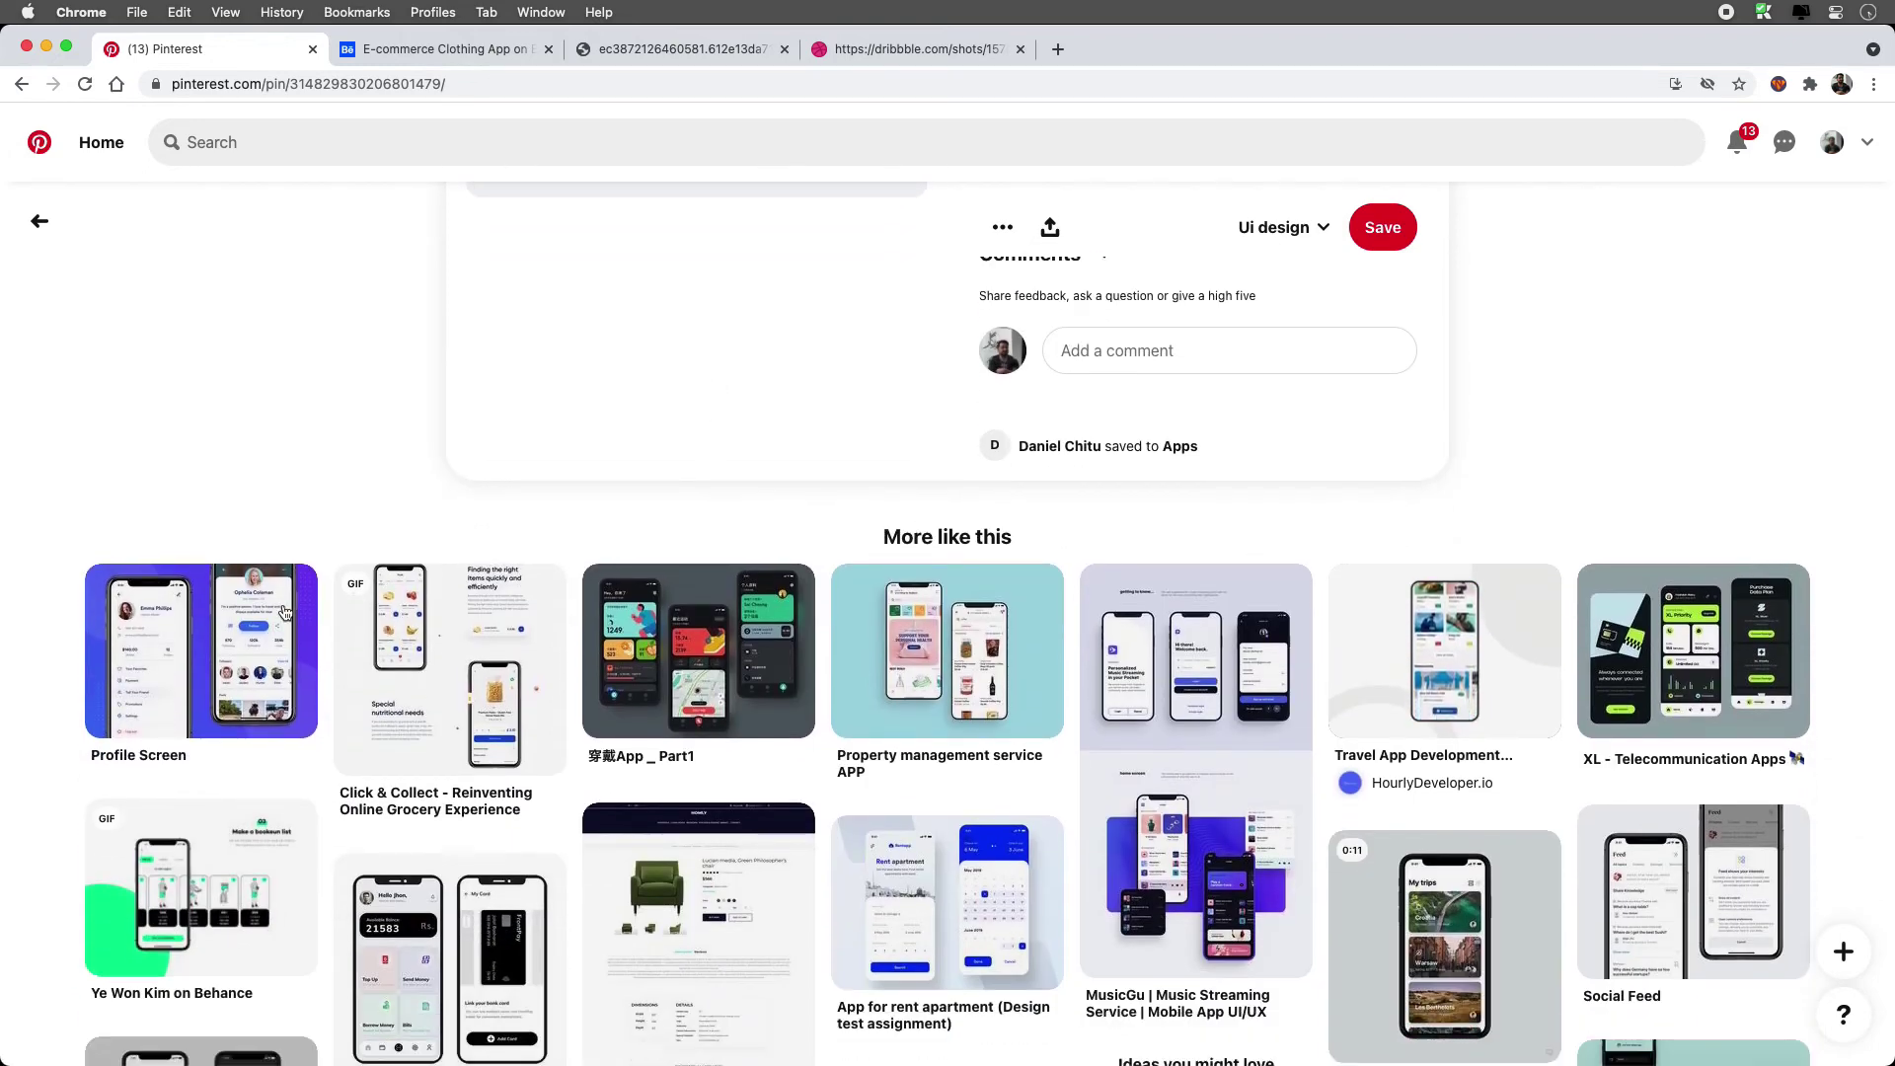
mouse_move(215, 636)
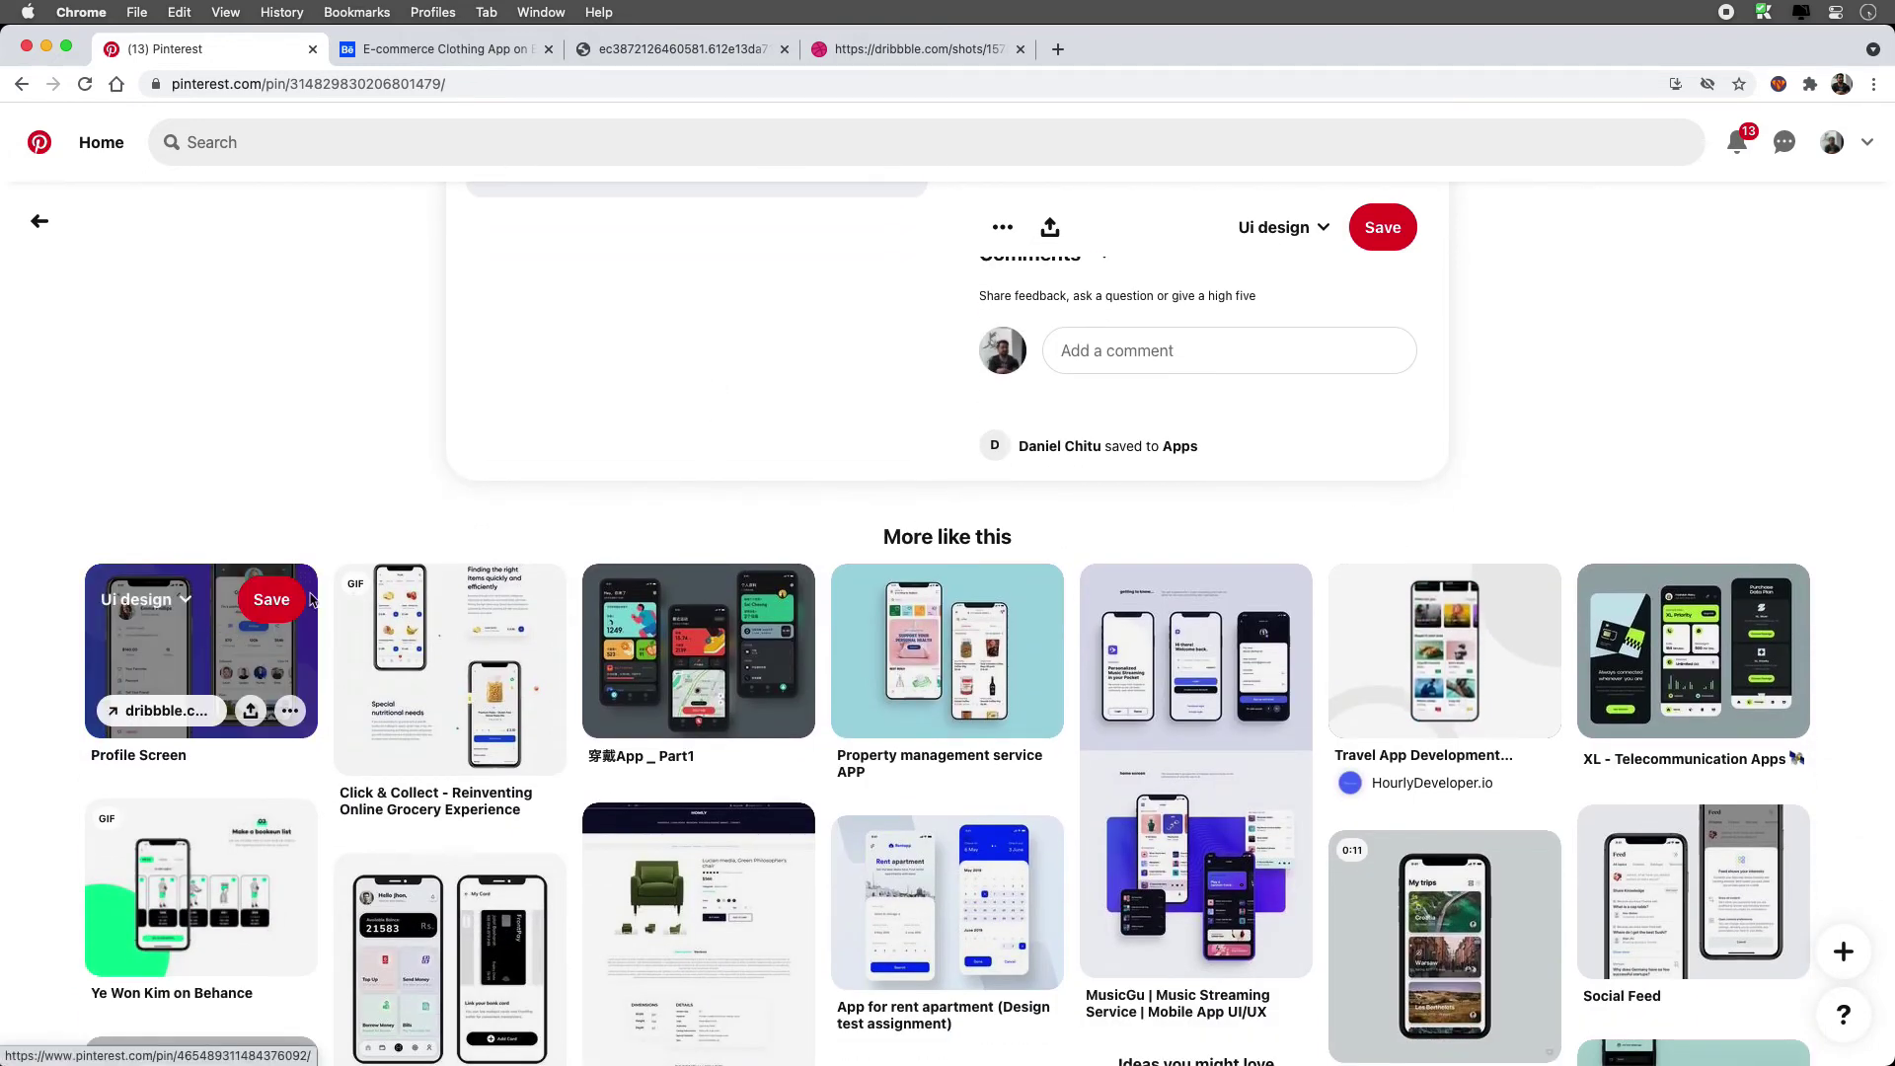
scroll(1883, 545, down, 3)
scroll(1883, 544, down, 6)
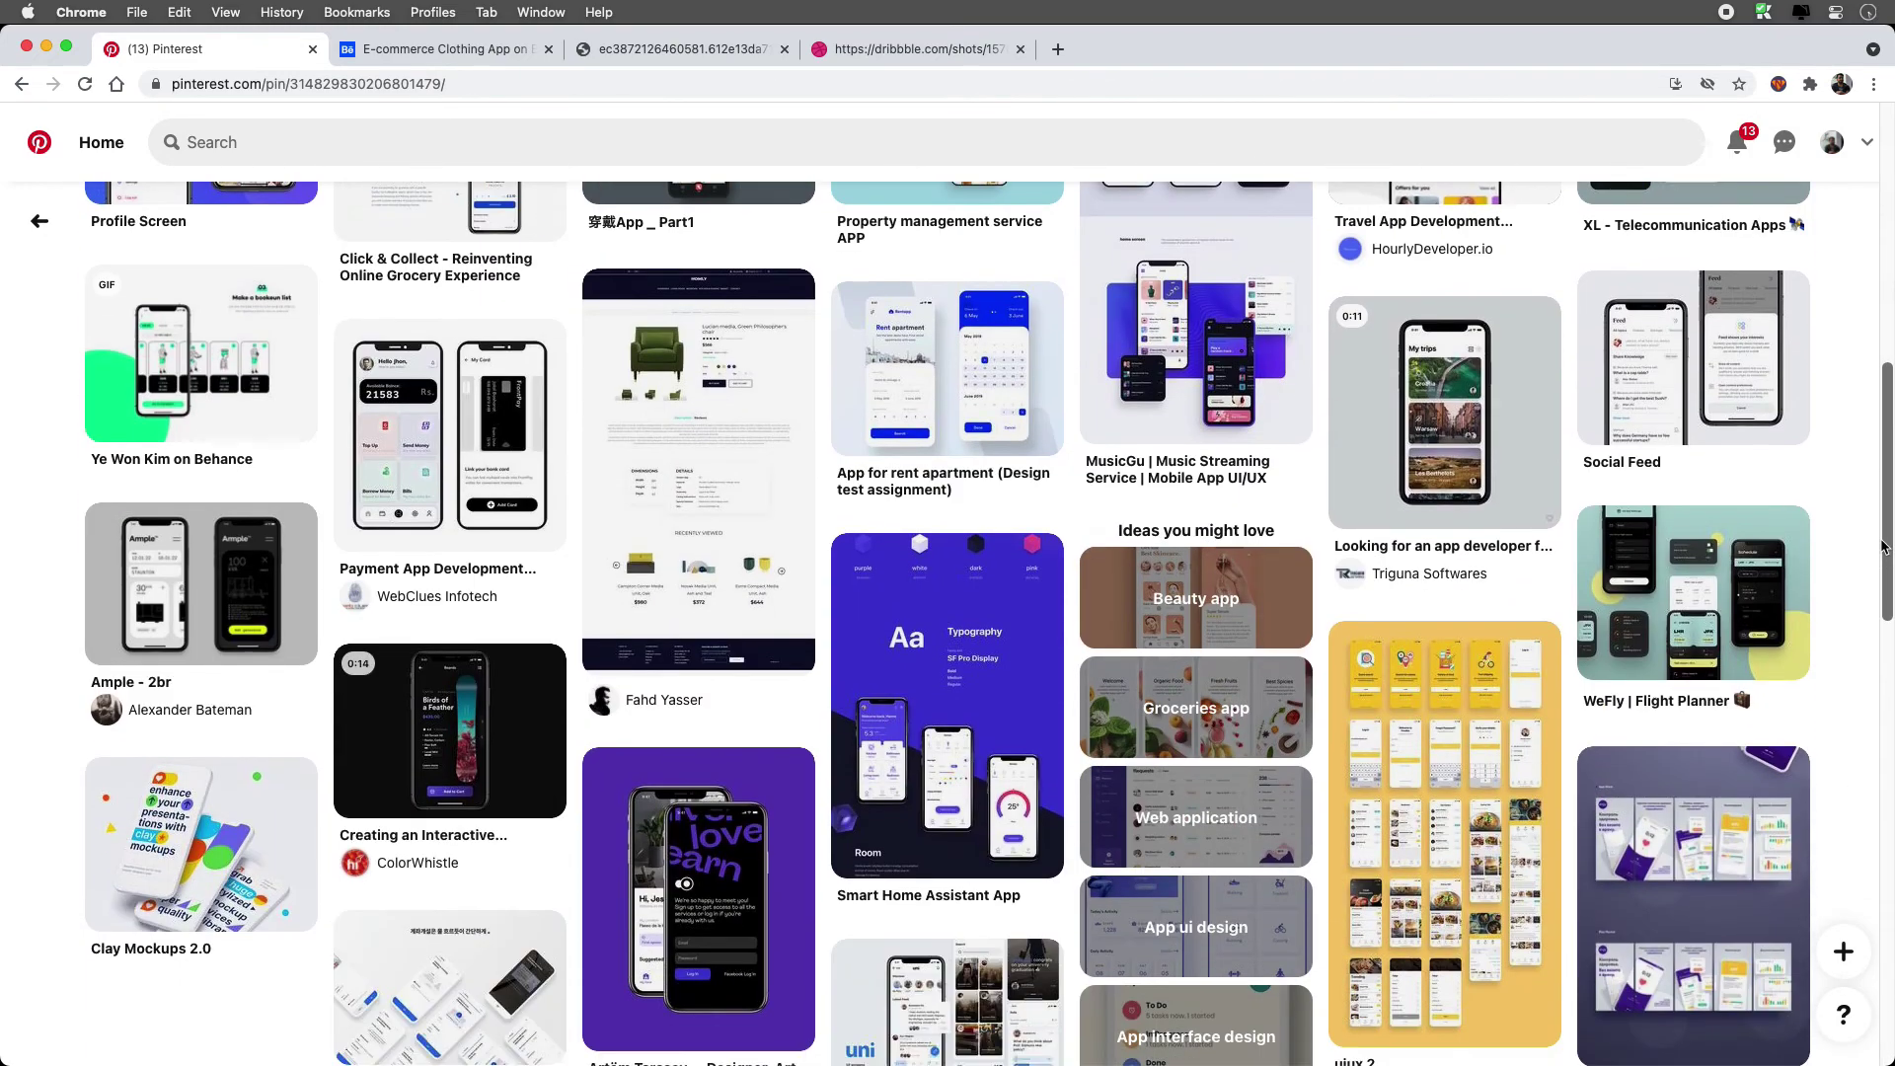
scroll(1884, 545, down, 8)
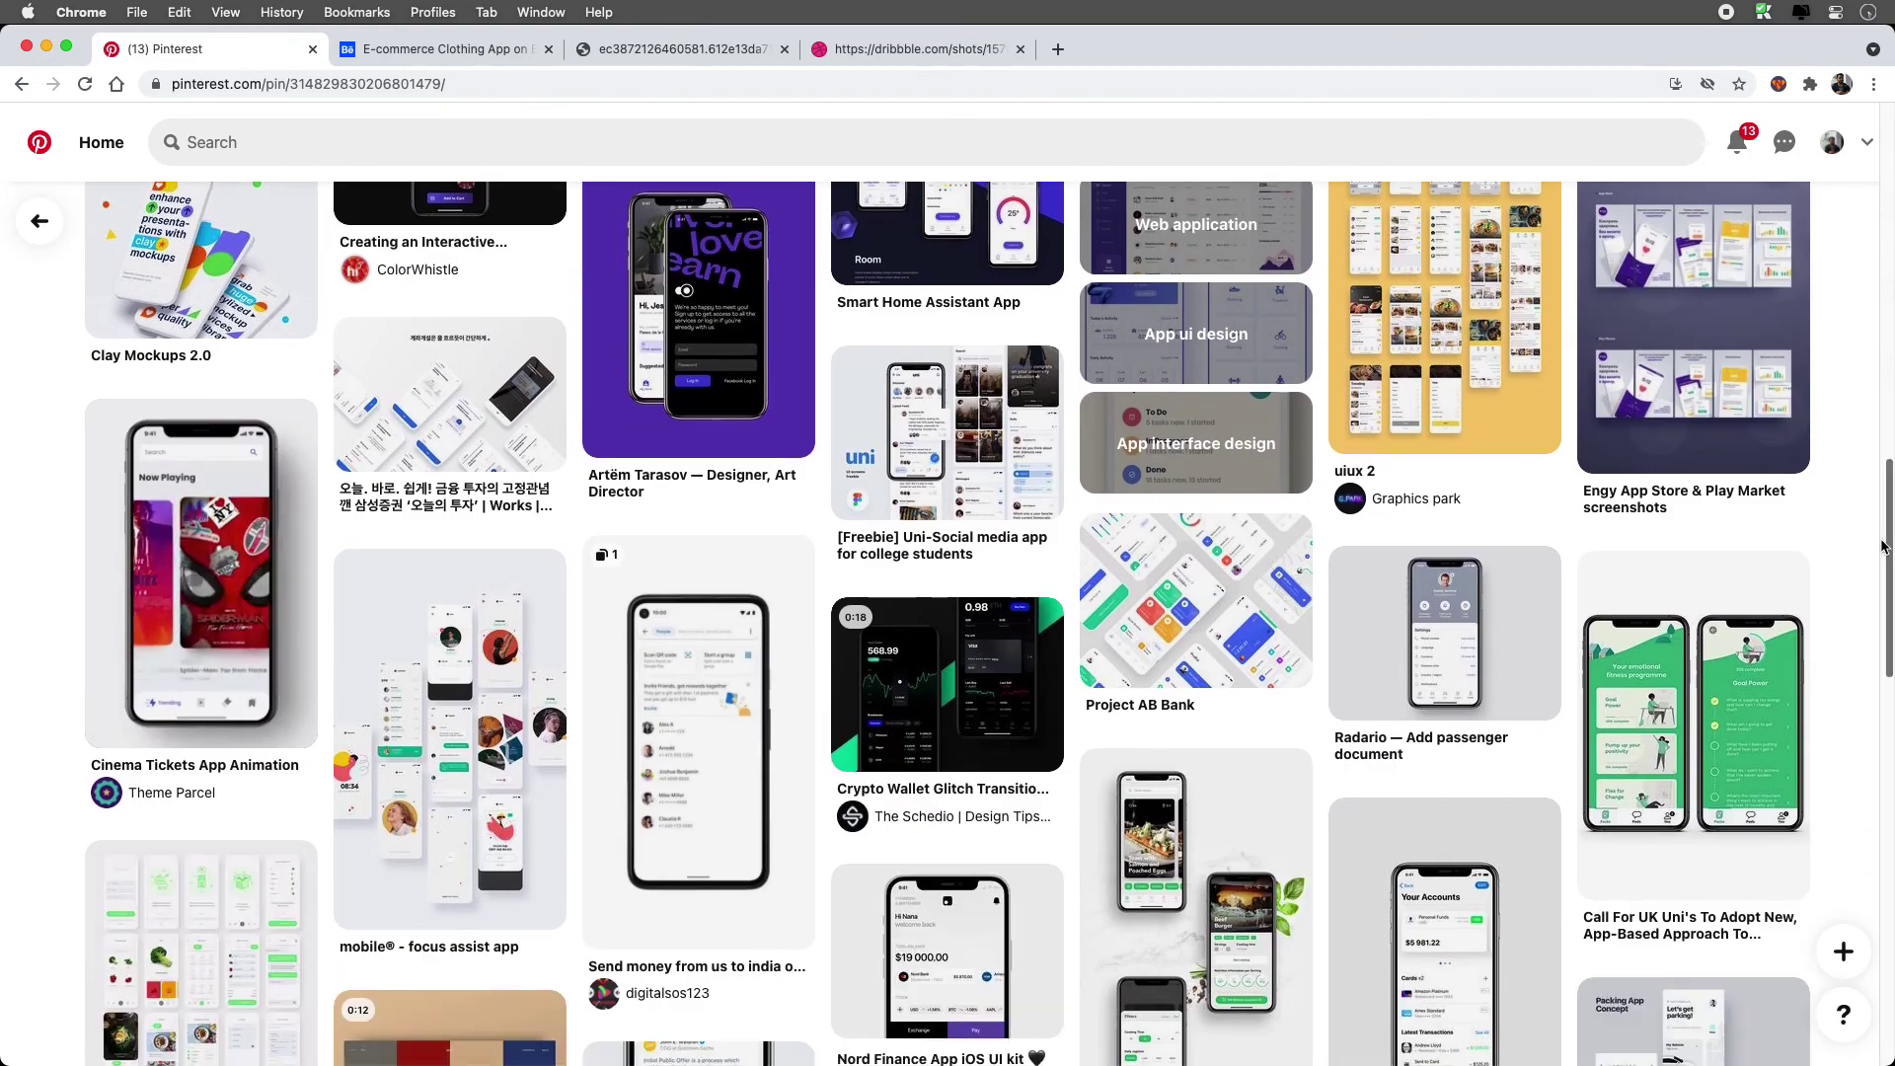
scroll(1884, 545, down, 2)
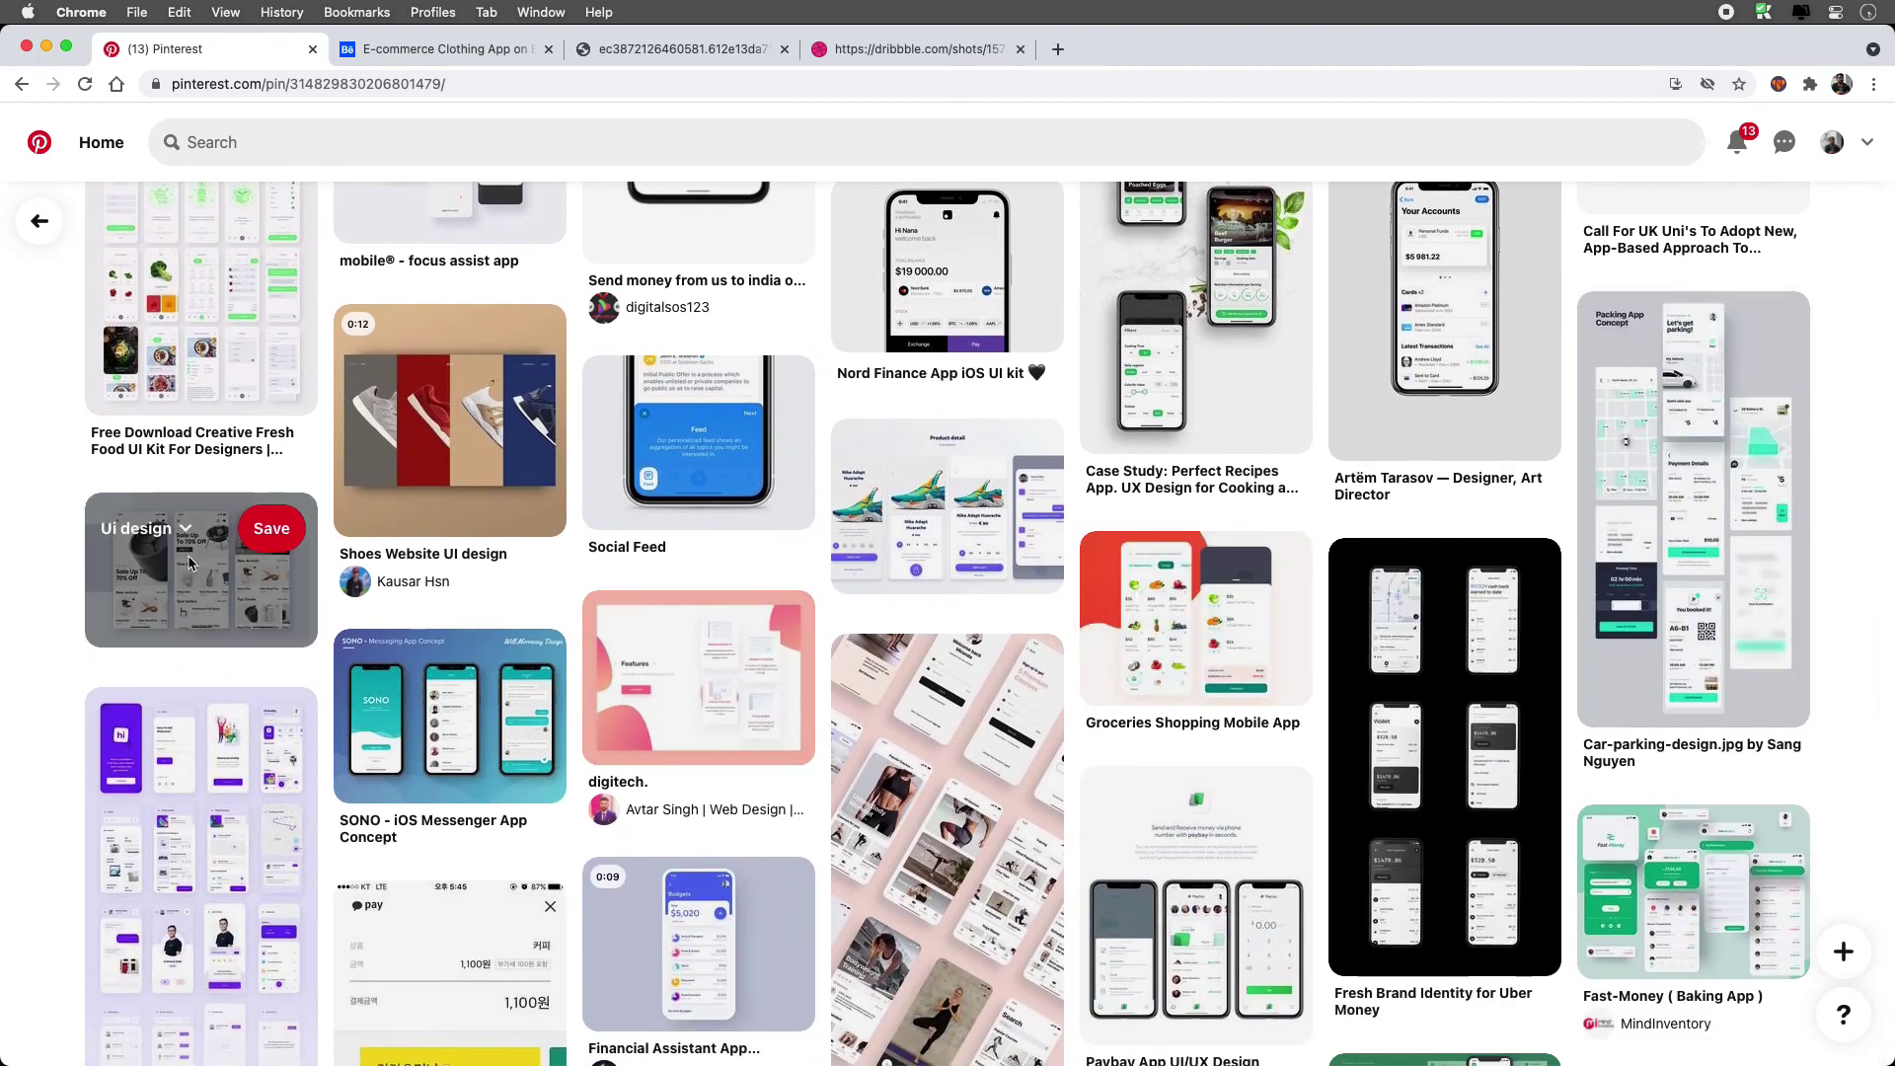
scroll(197, 566, down, 3)
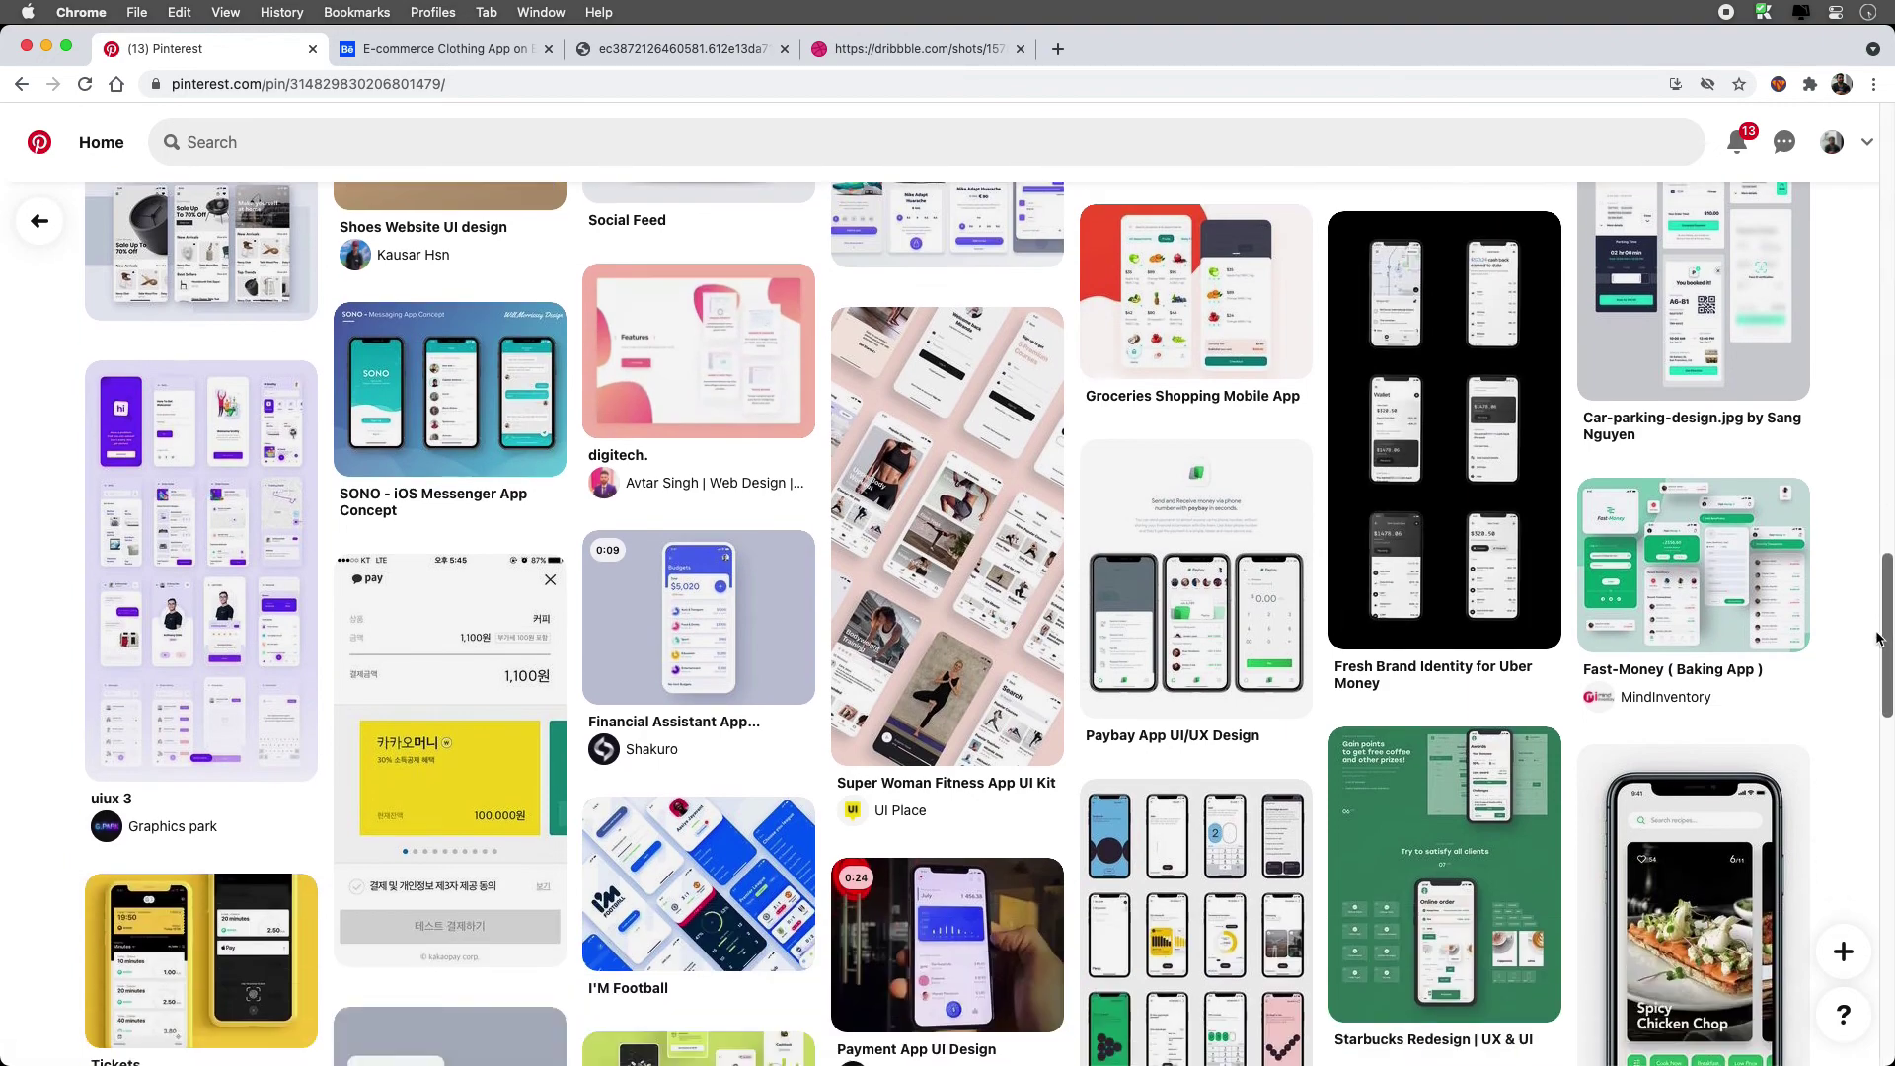
scroll(1881, 640, down, 5)
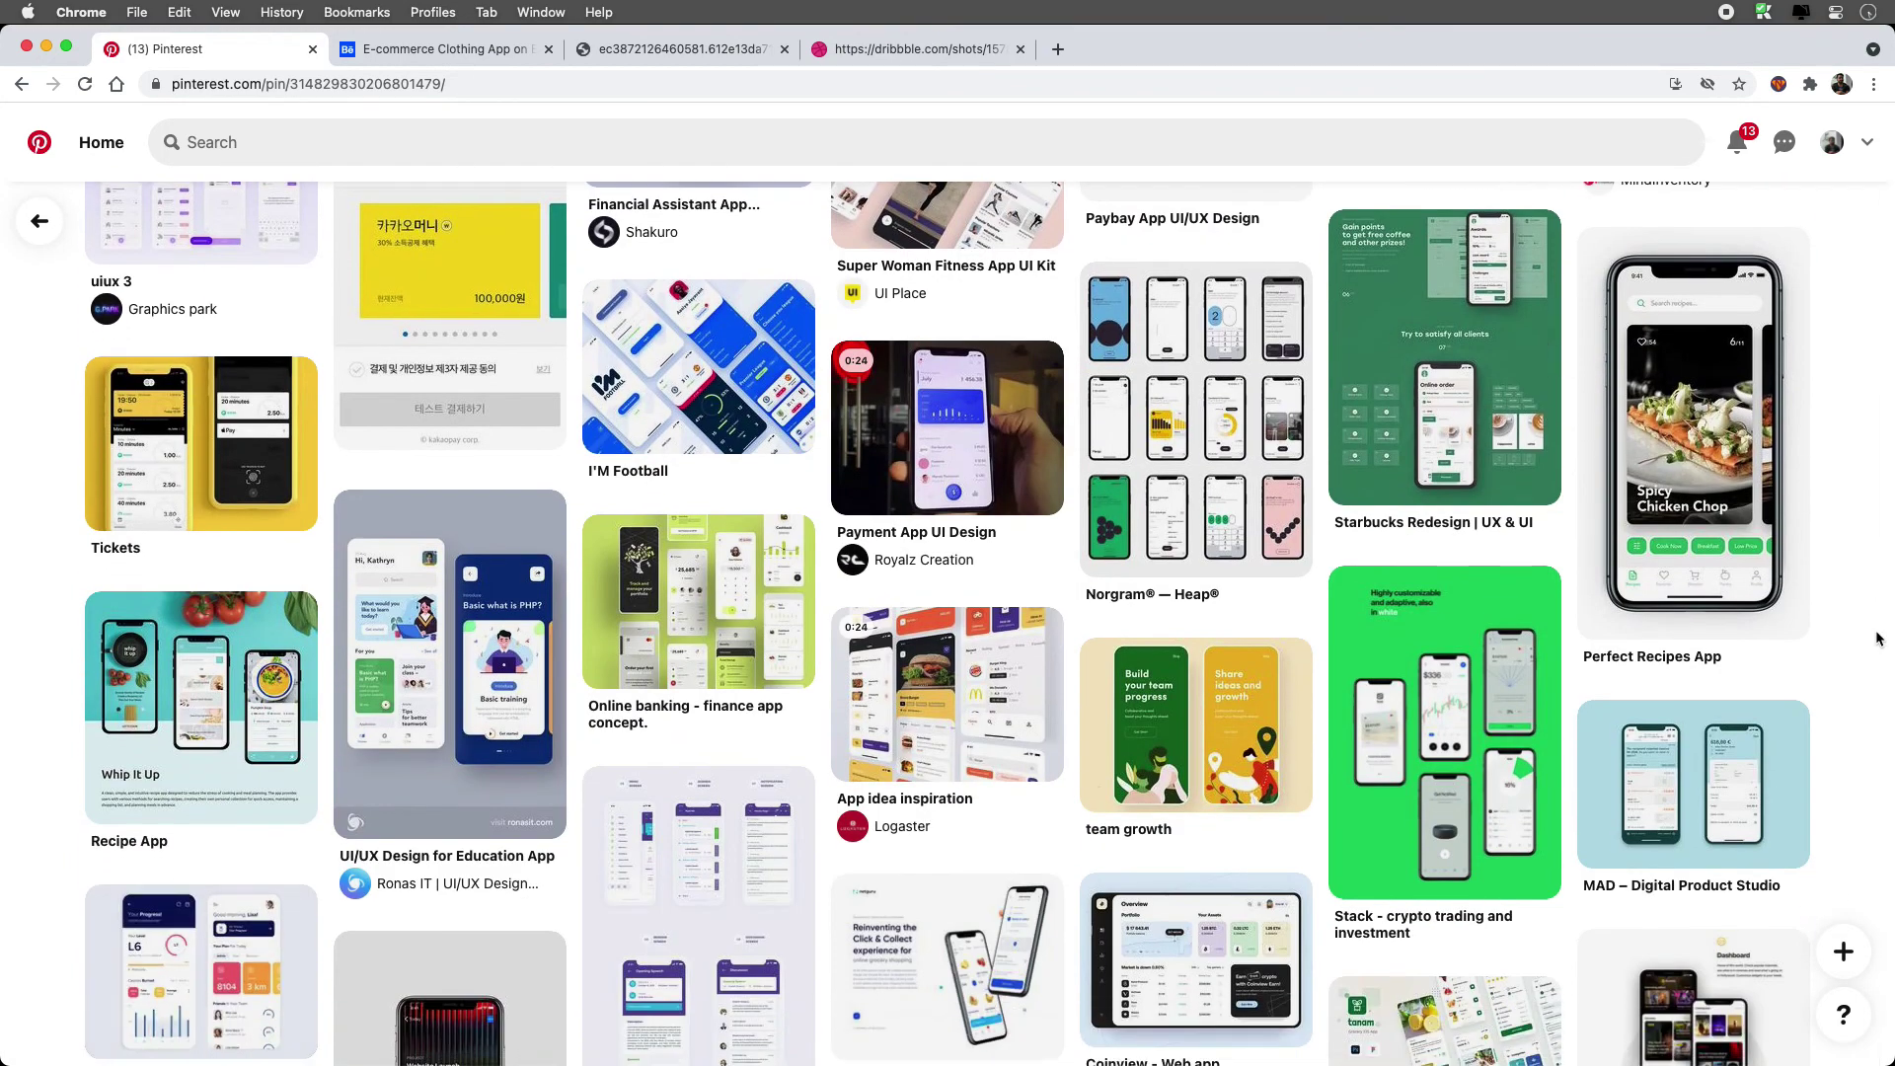
scroll(1874, 634, up, 15)
- Search Pinterest for "shopping detail app ui"
click(415, 146)
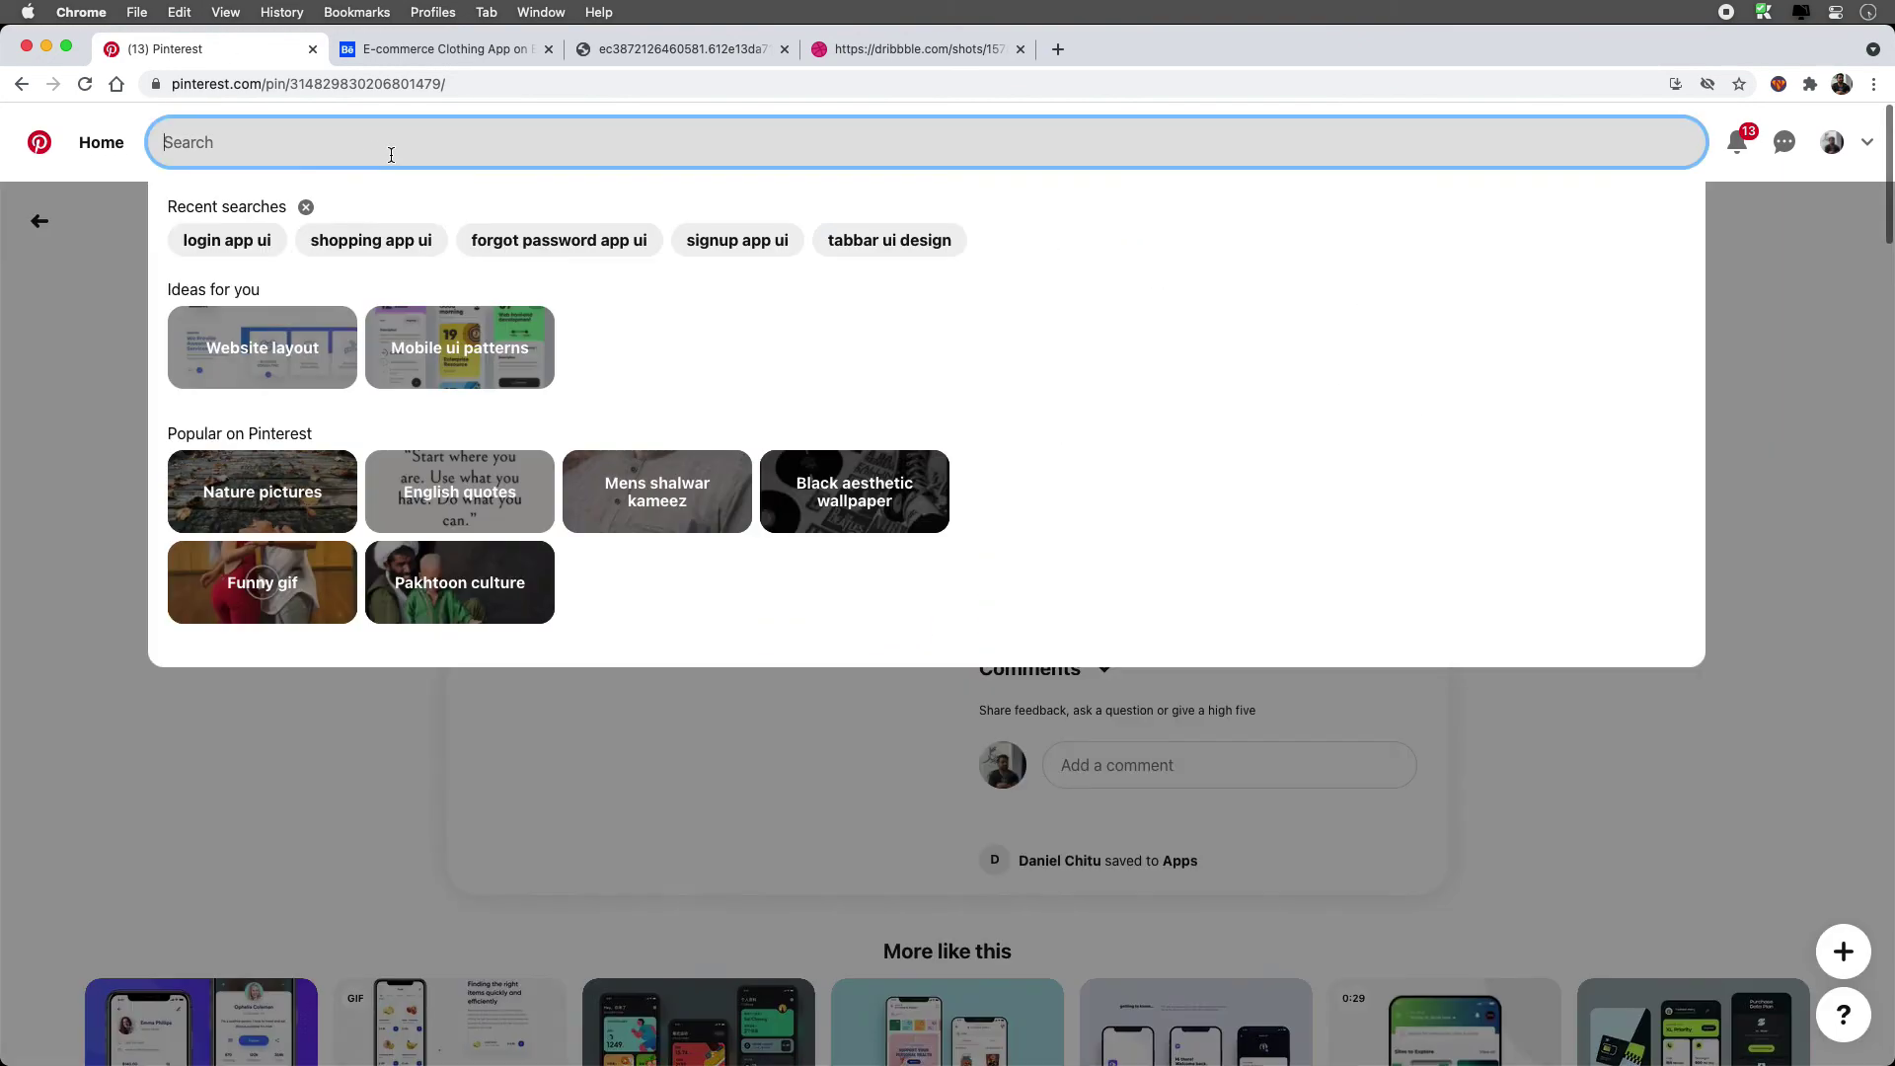
text(shopping)
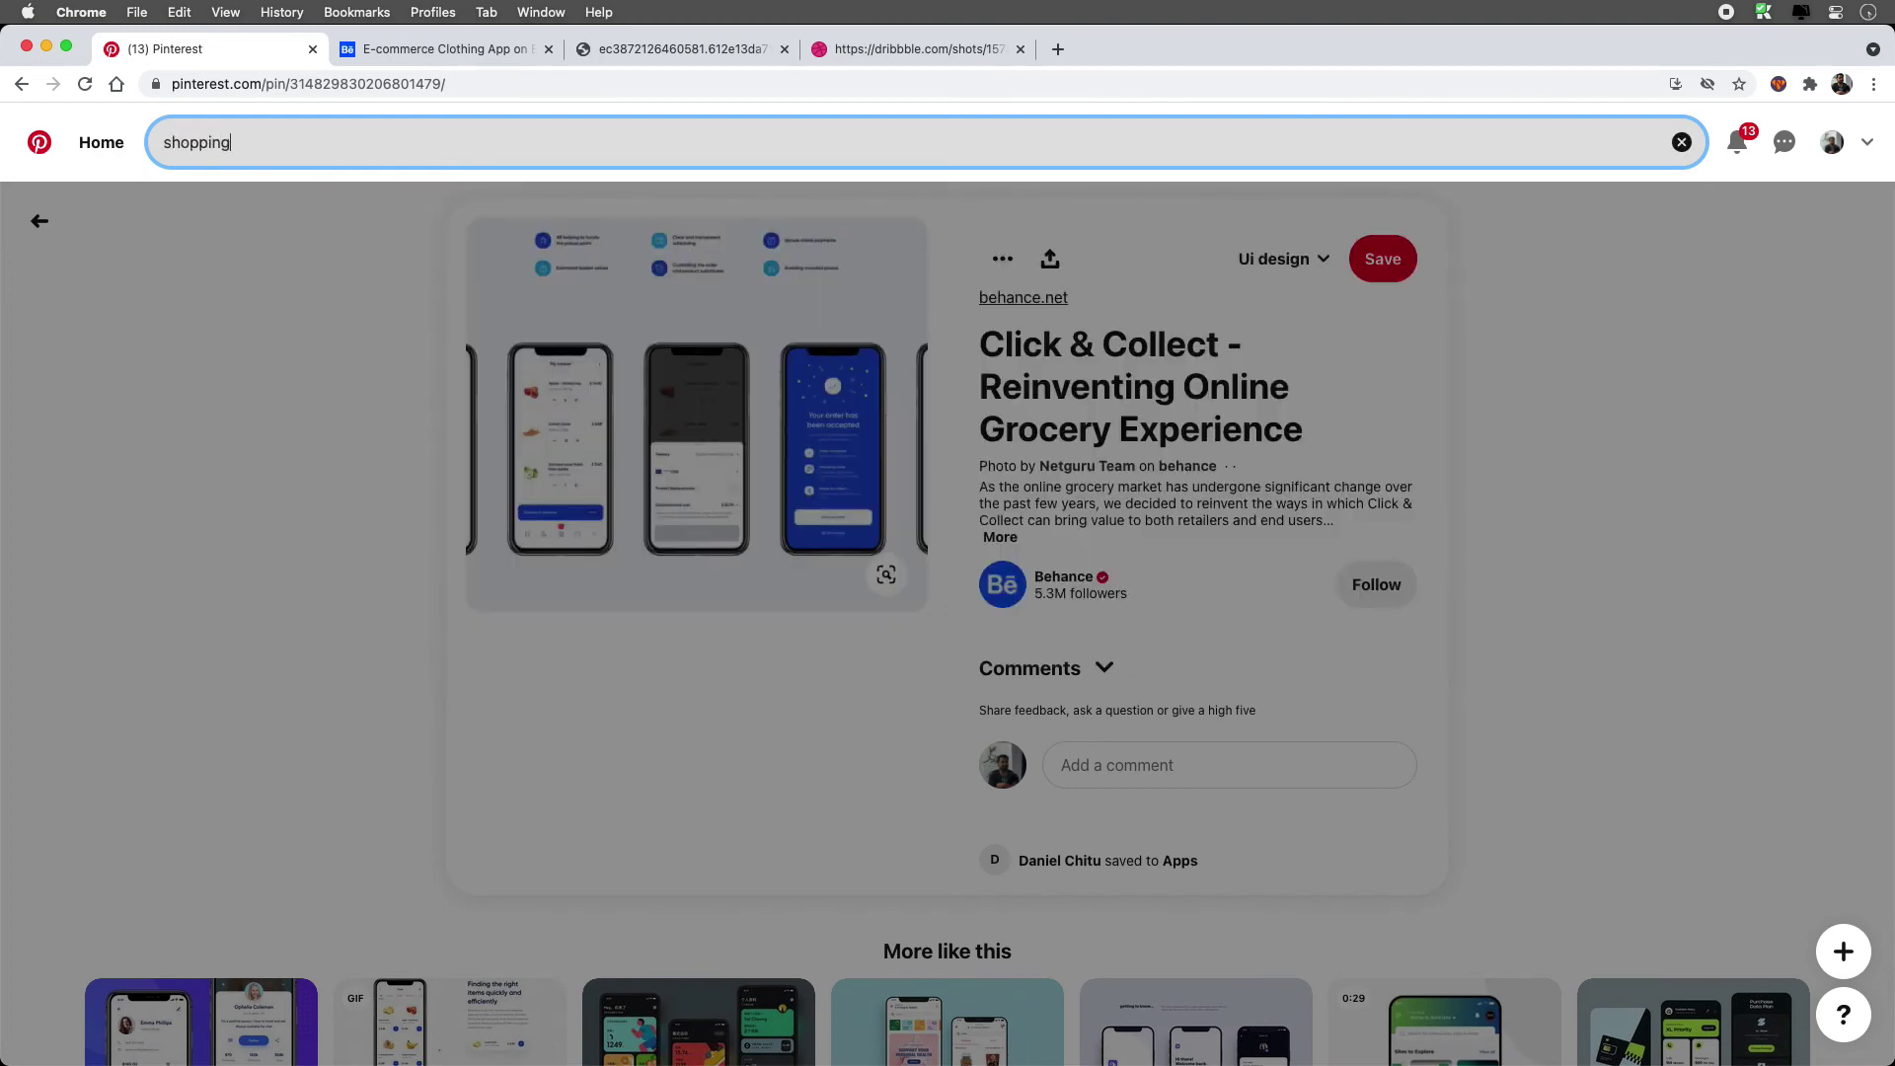
key(BackSpace)
key(BackSpace)
key(BackSpace)
key(BackSpace)
text(d)
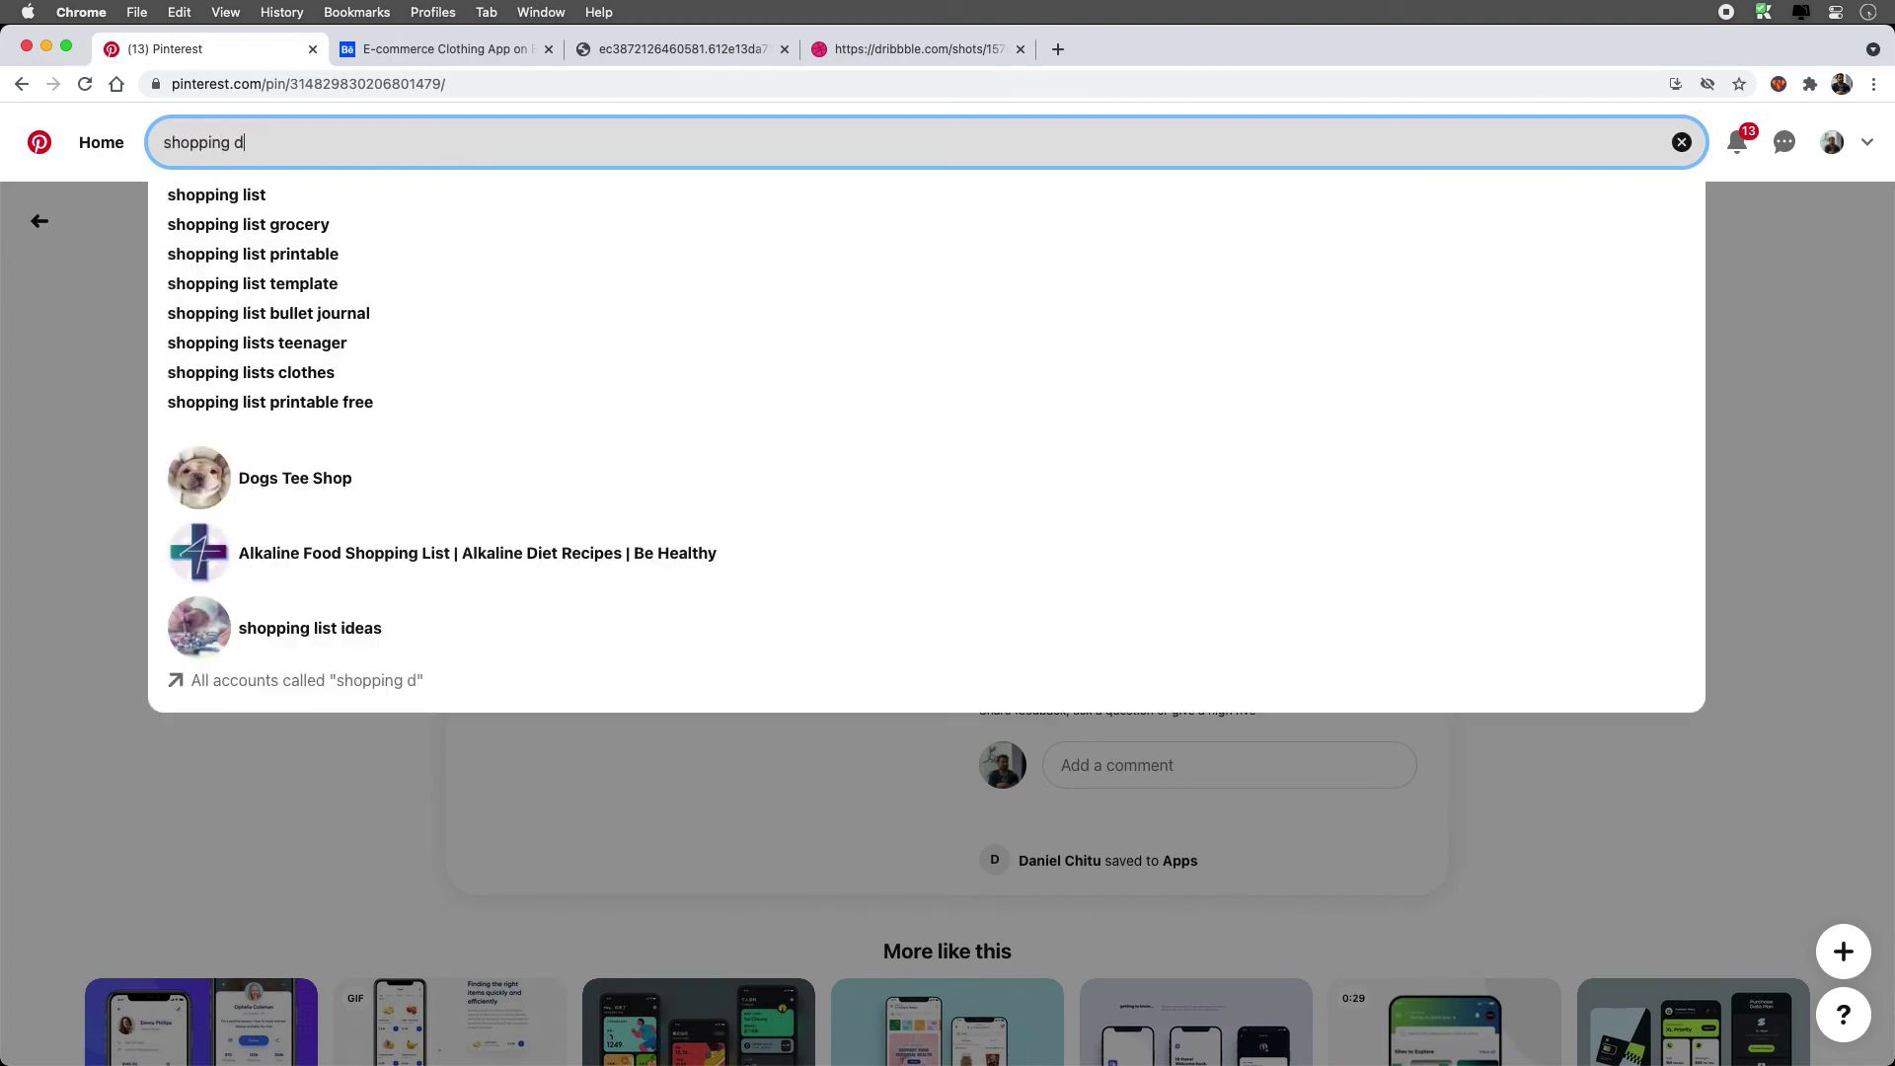
text(etail )
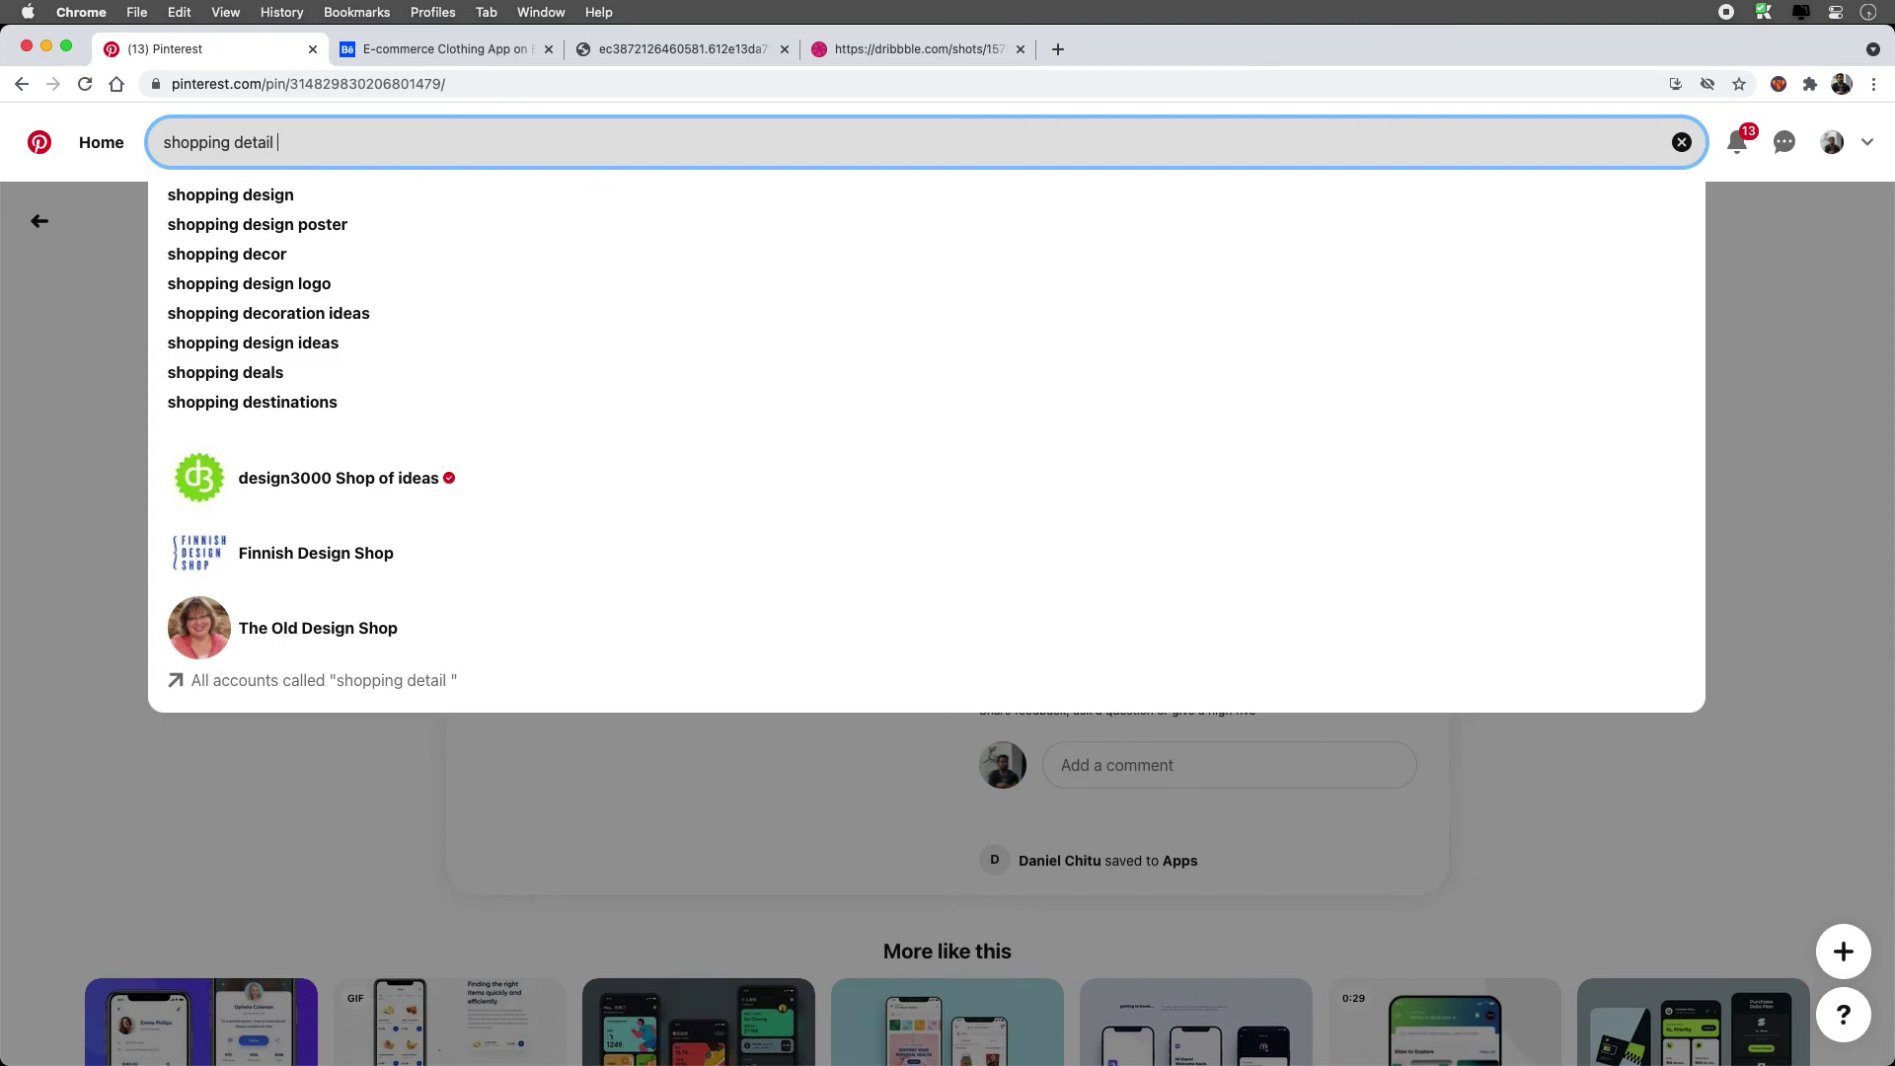
text(app ui)
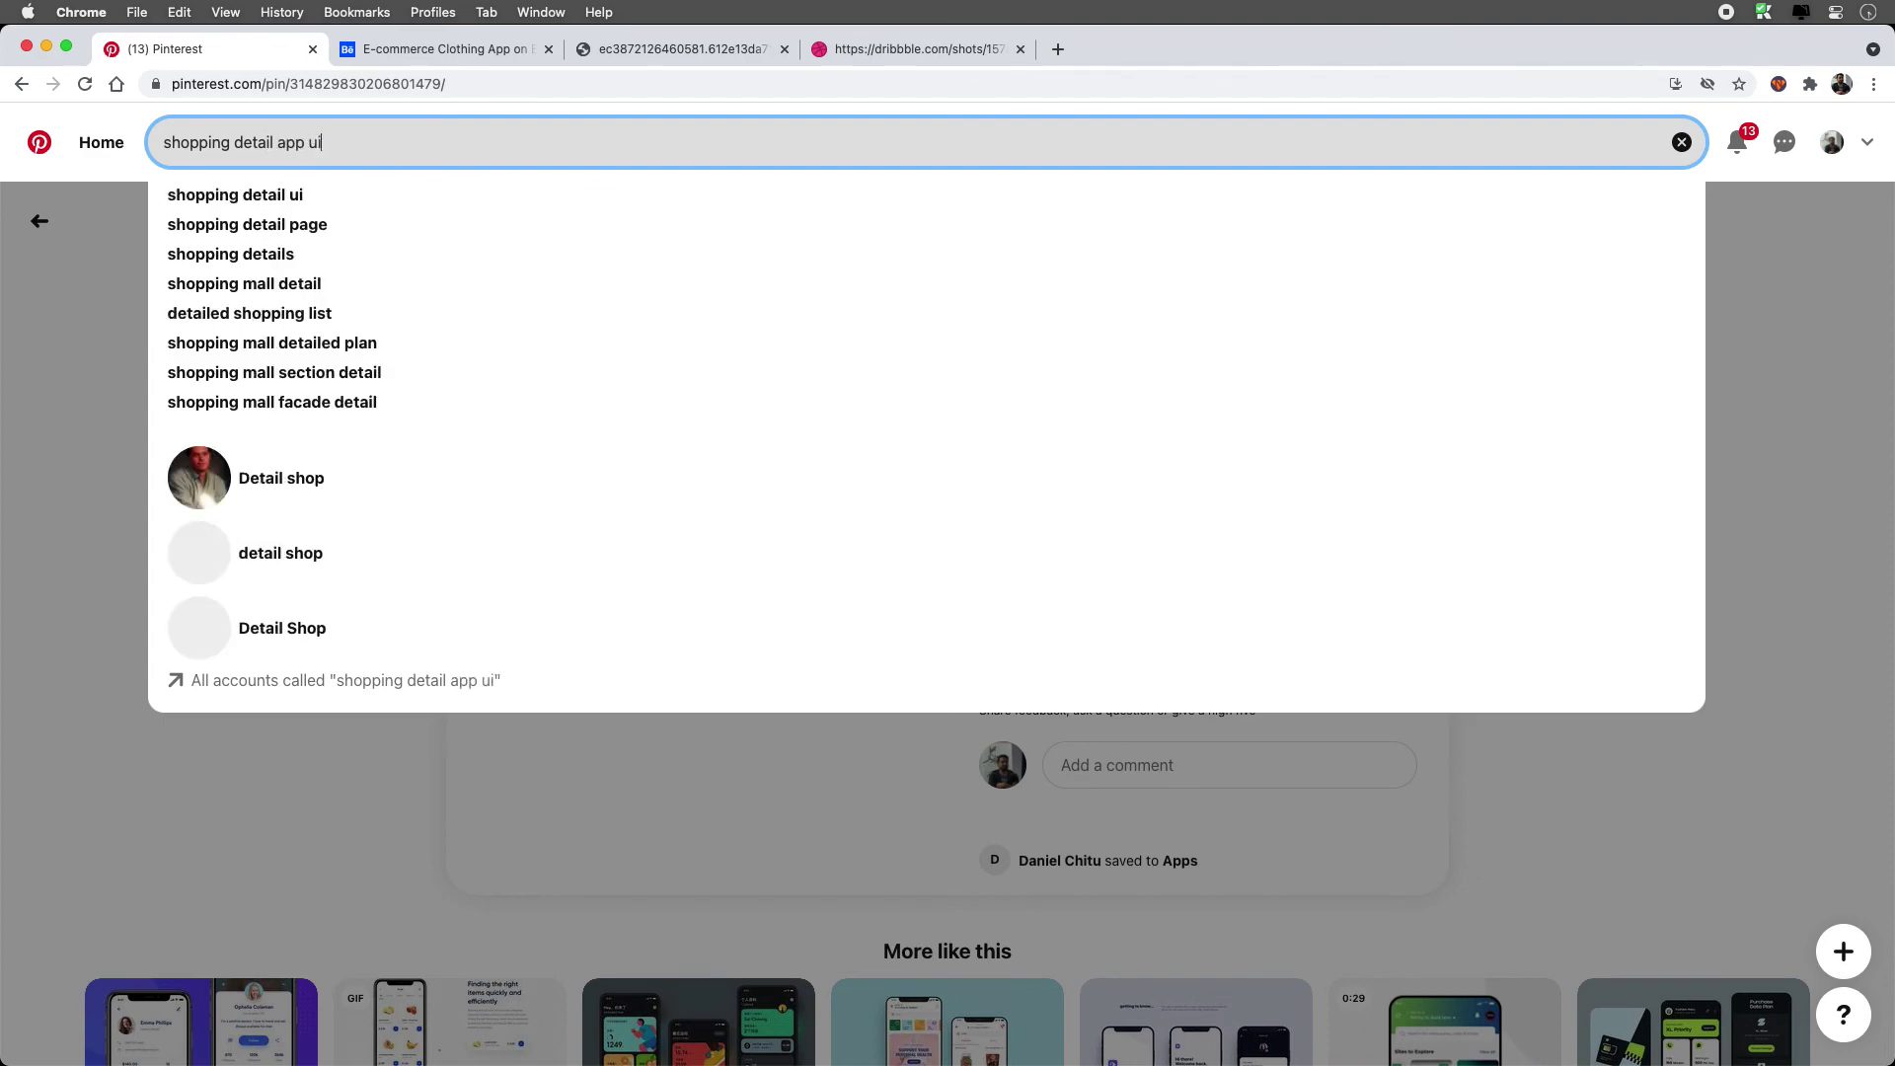
key(Return)
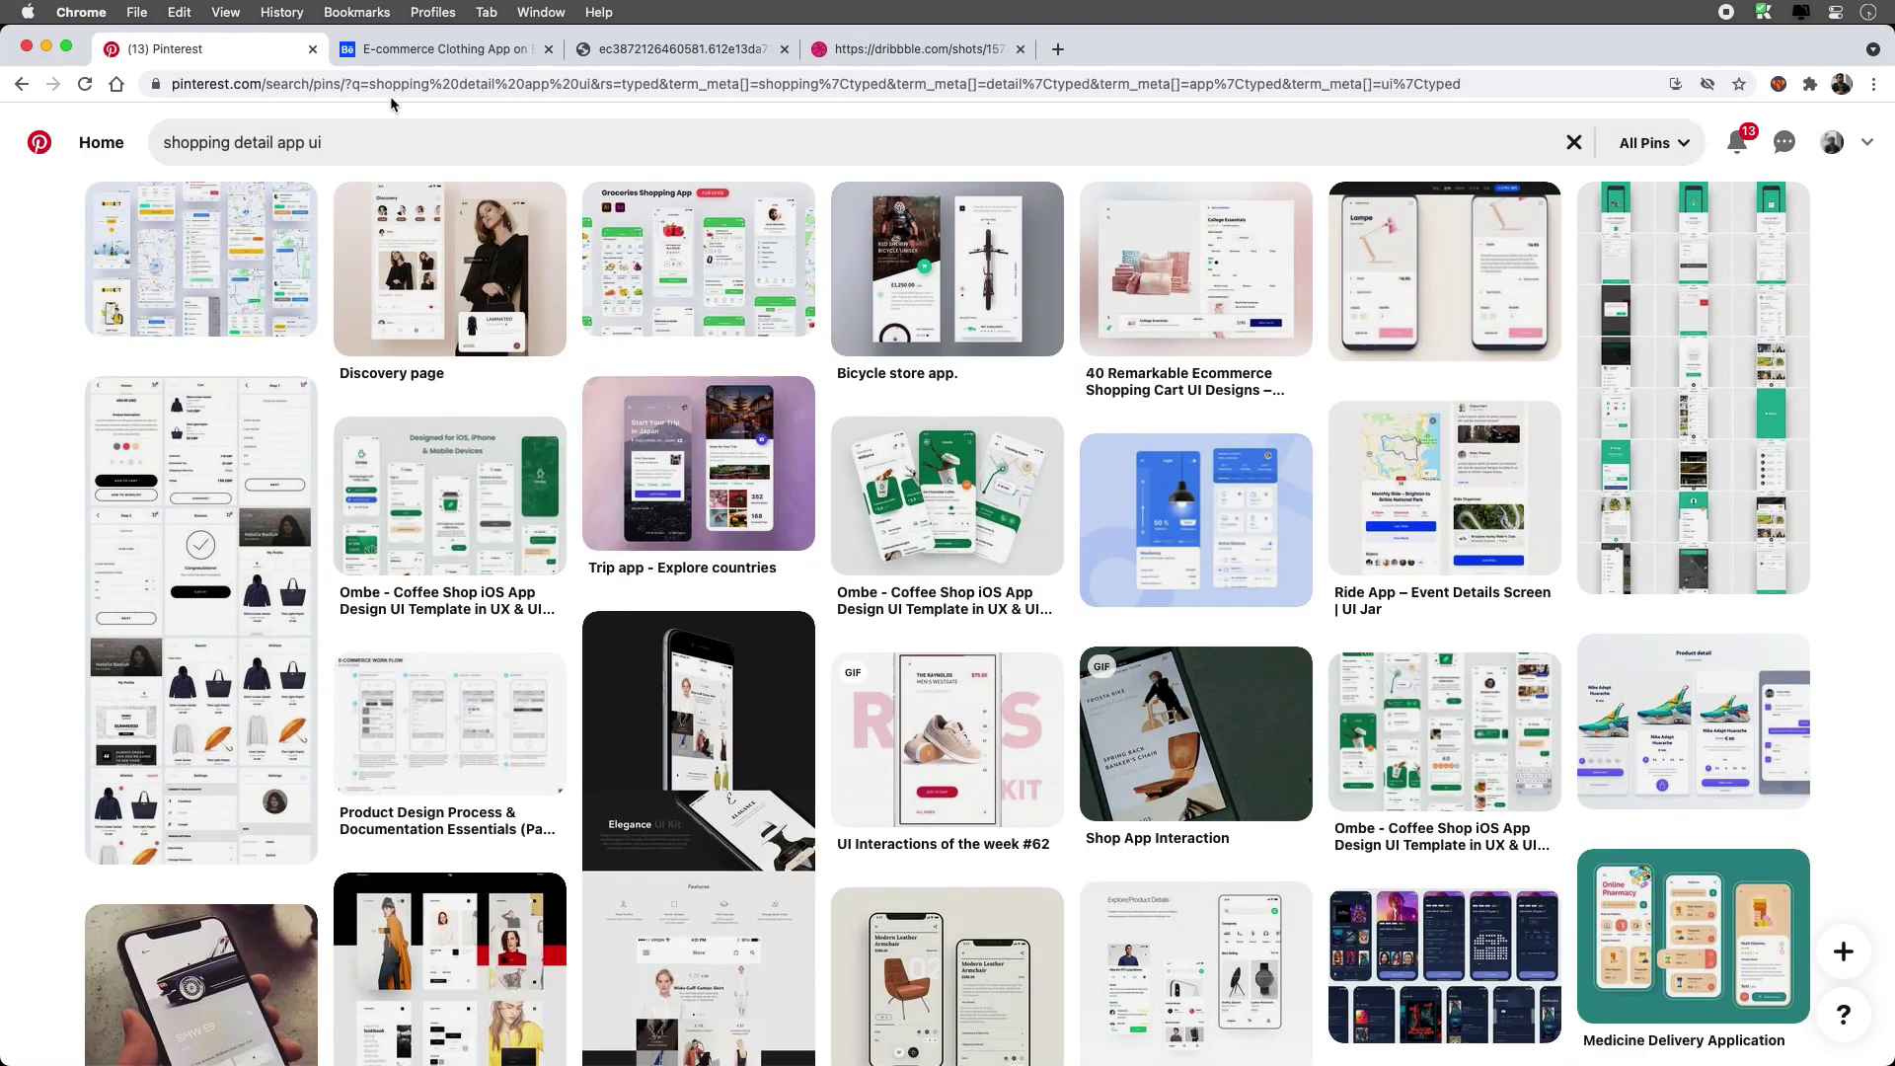
- Open the lamp product detail pin, go to the related Kew Chairs pin from HomeCraft App UI Kit and copy its image
mouse_move(376, 277)
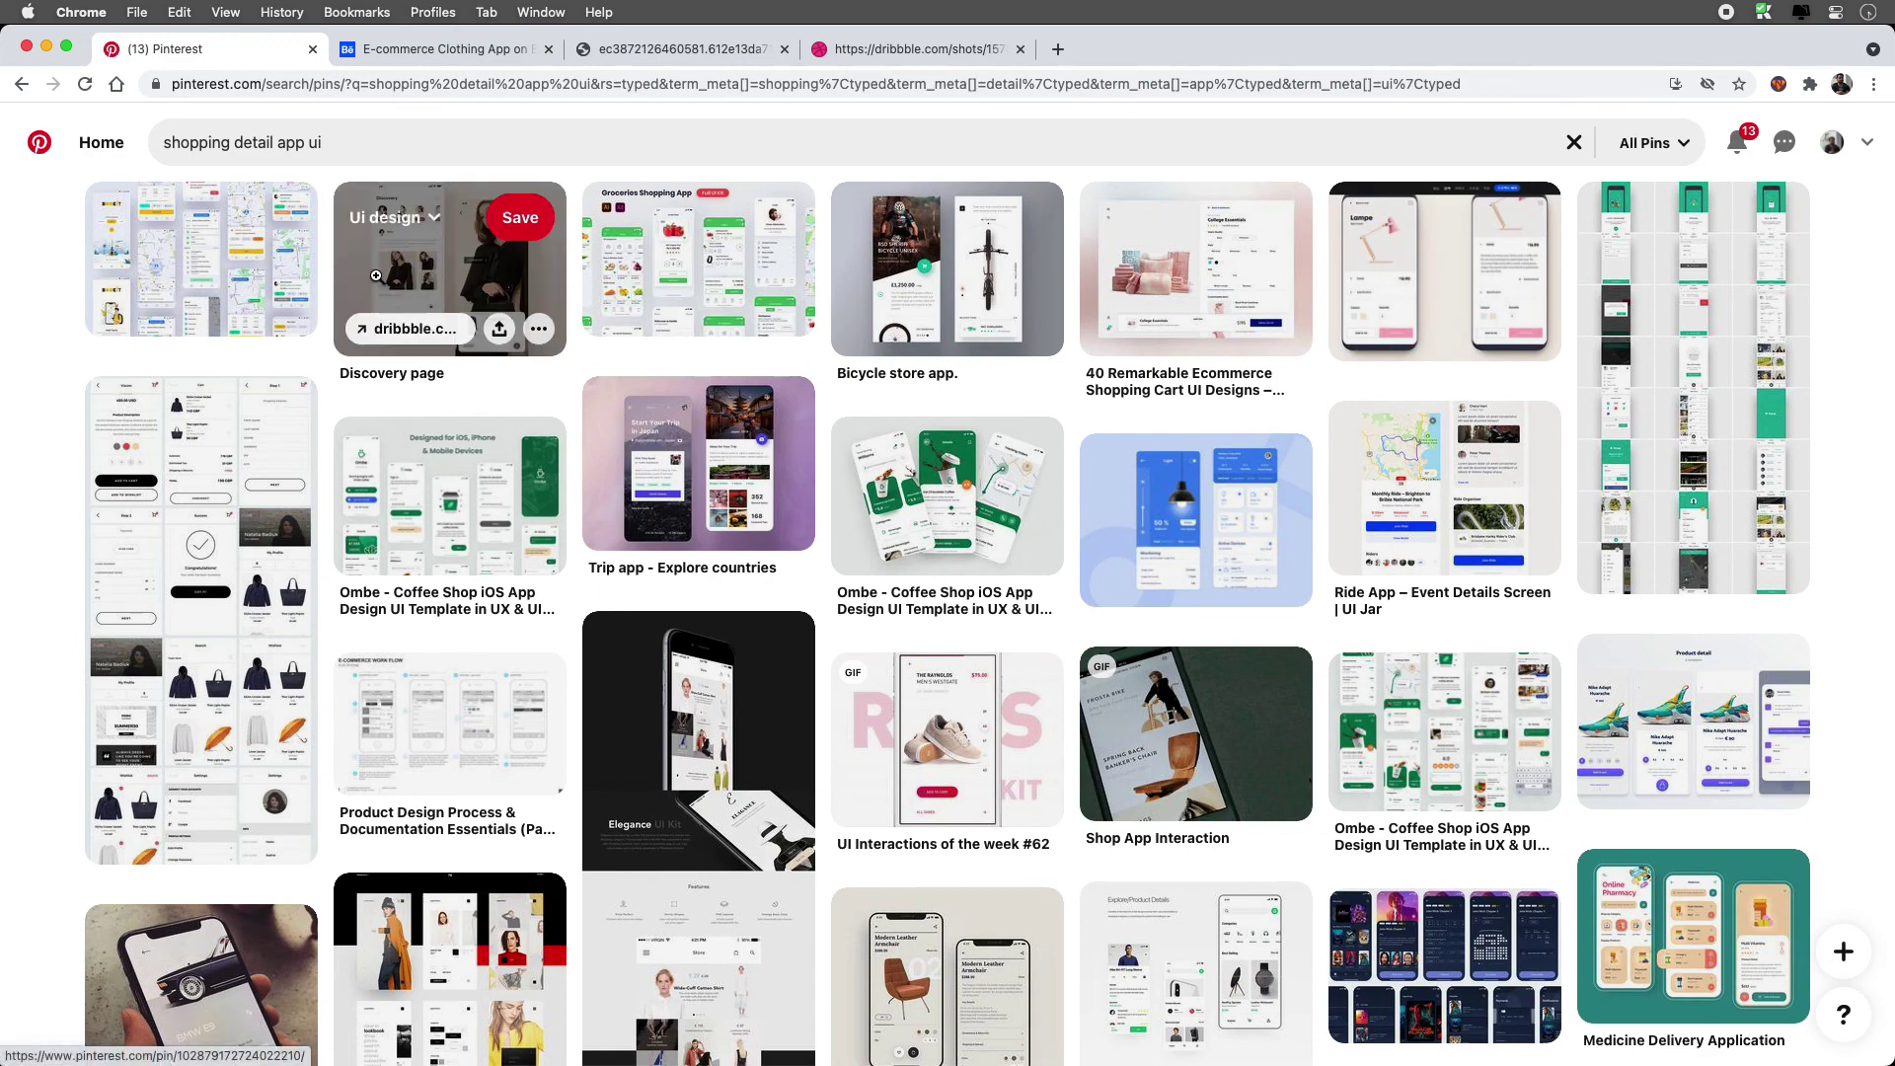
click(1408, 287)
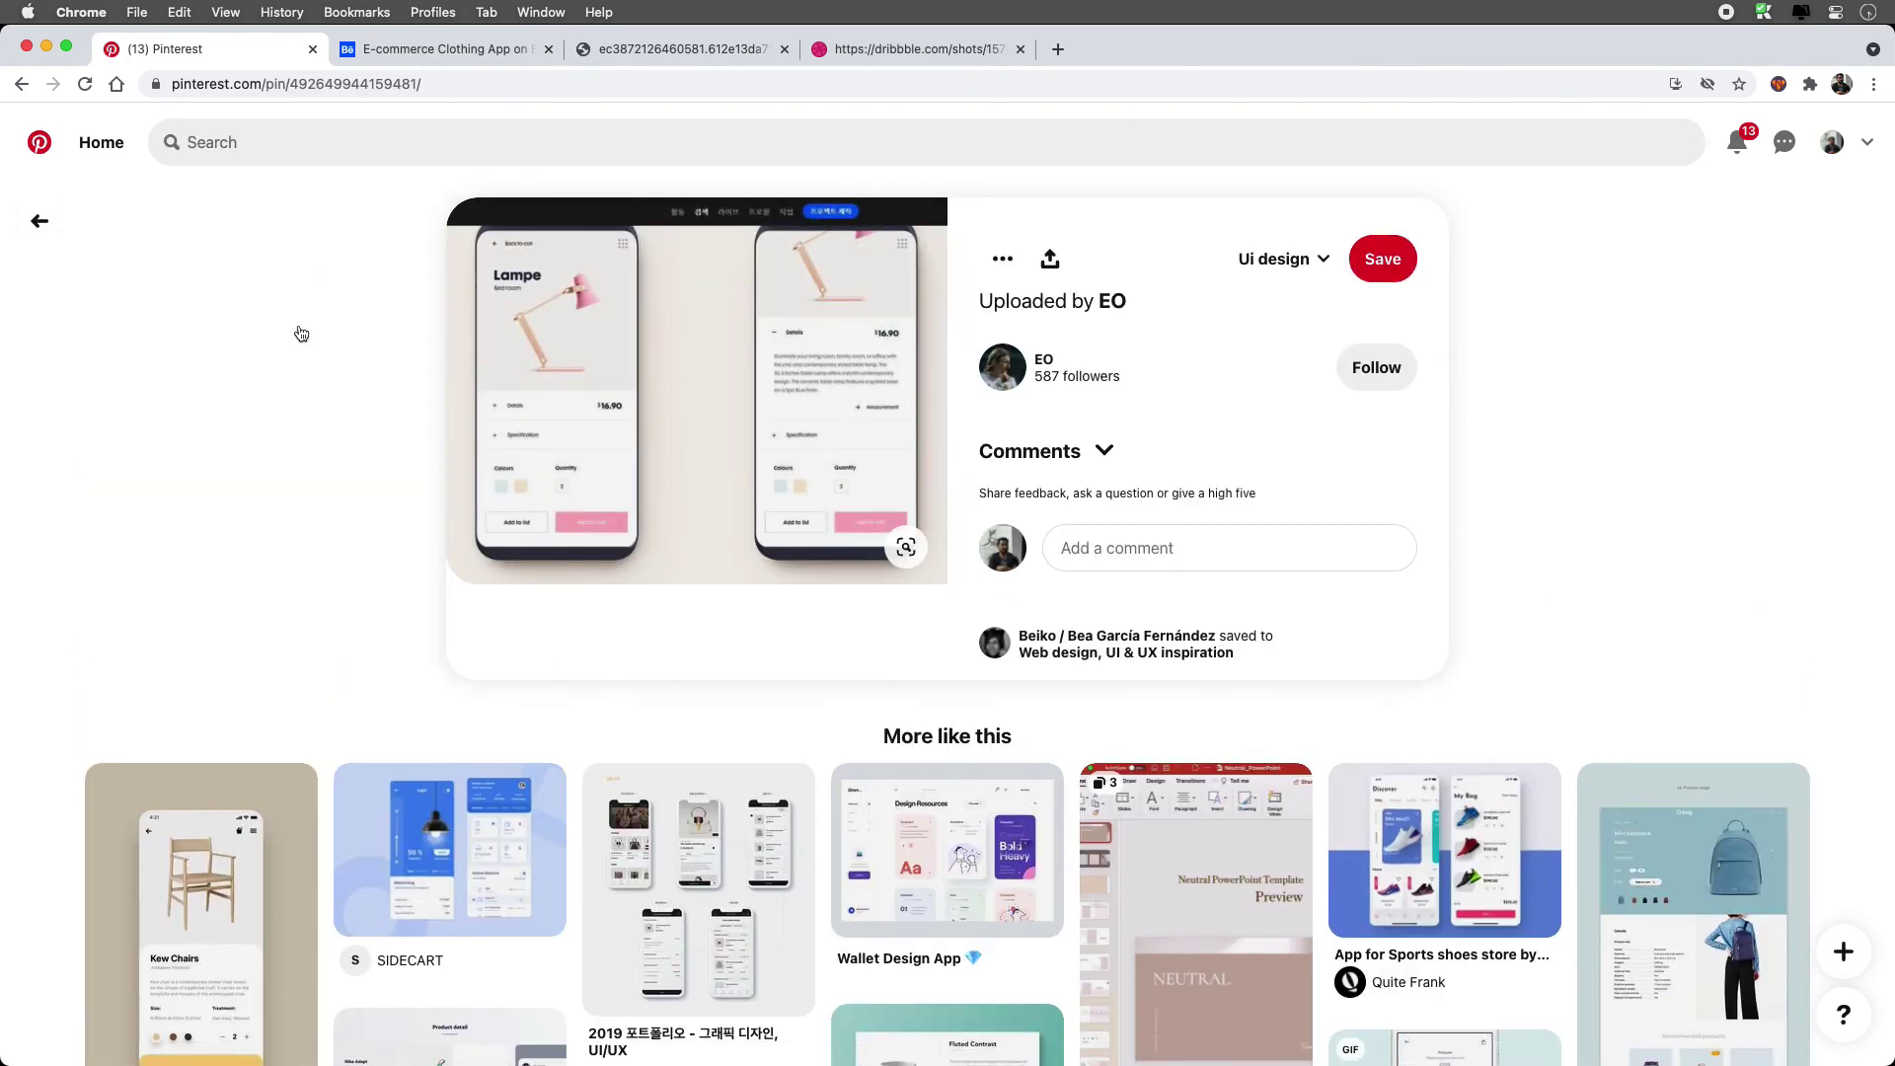
scroll(230, 319, down, 2)
click(170, 718)
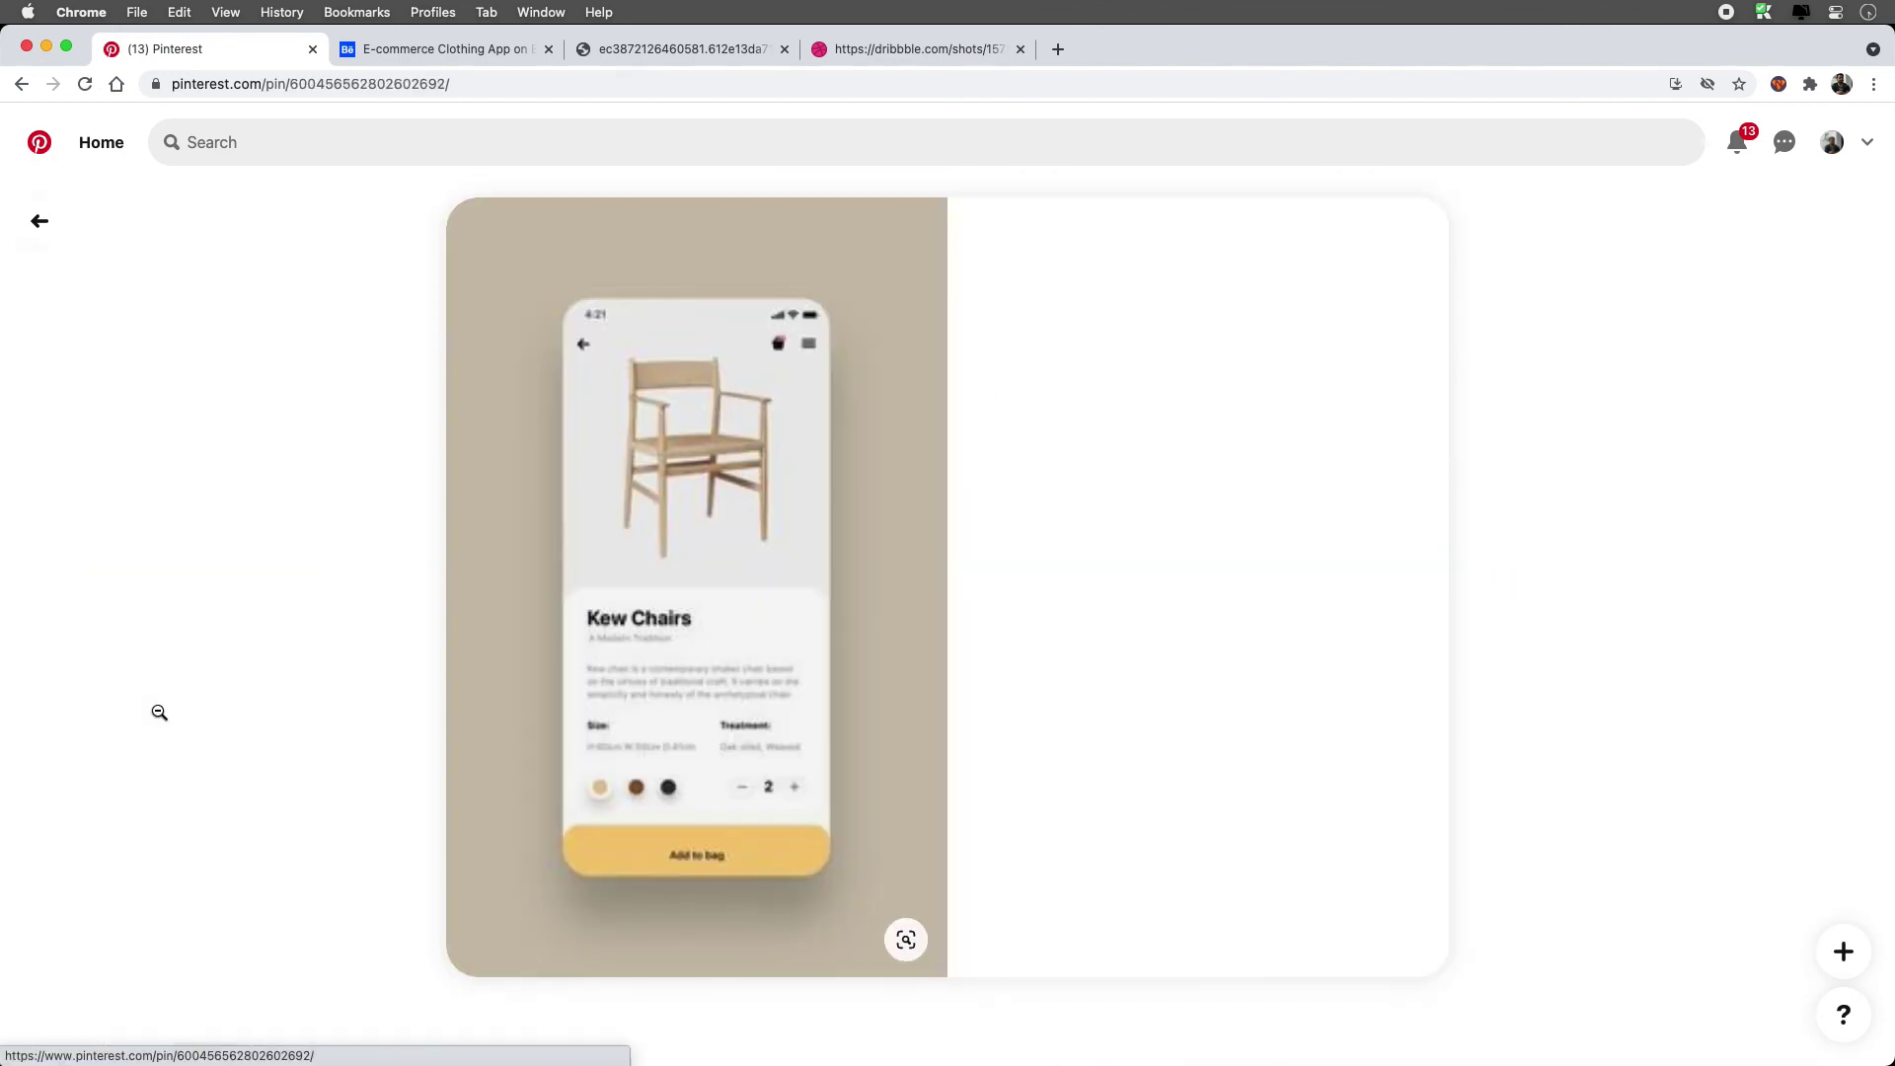
right_click(711, 486)
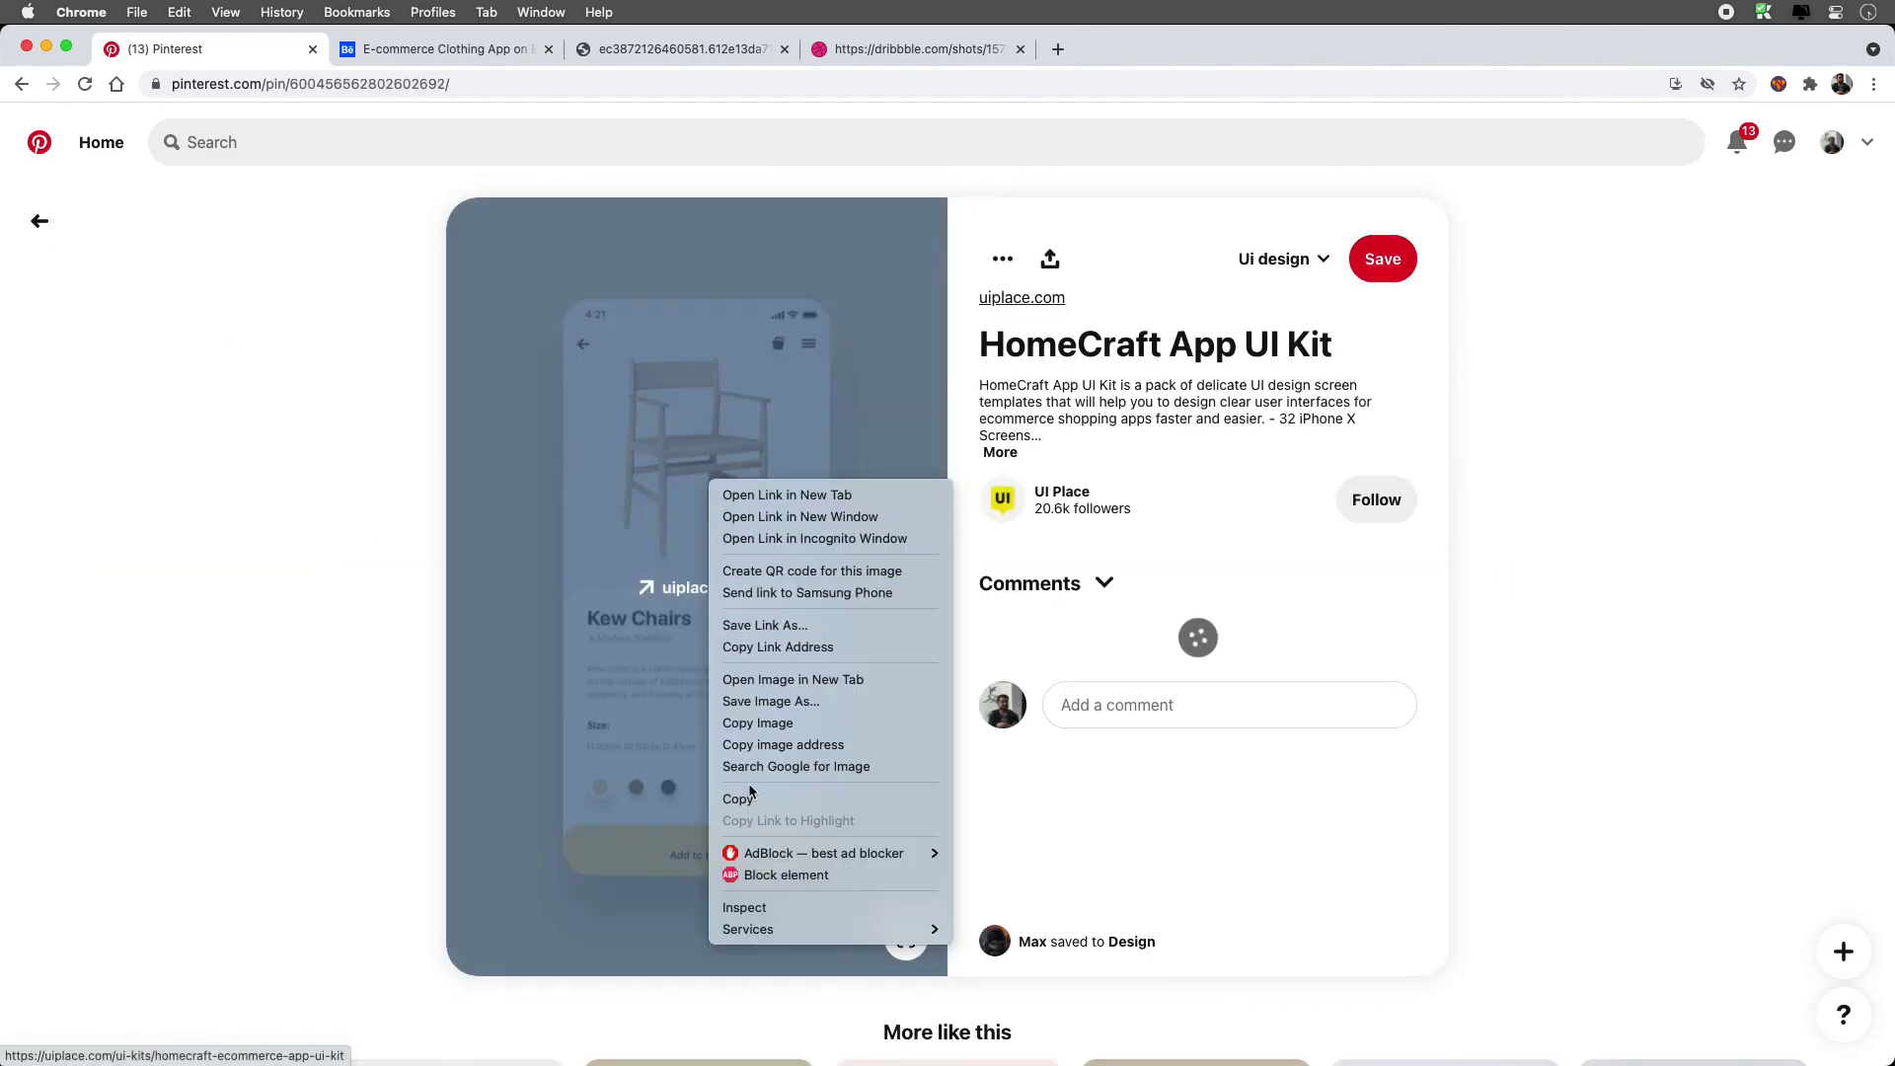
click(769, 726)
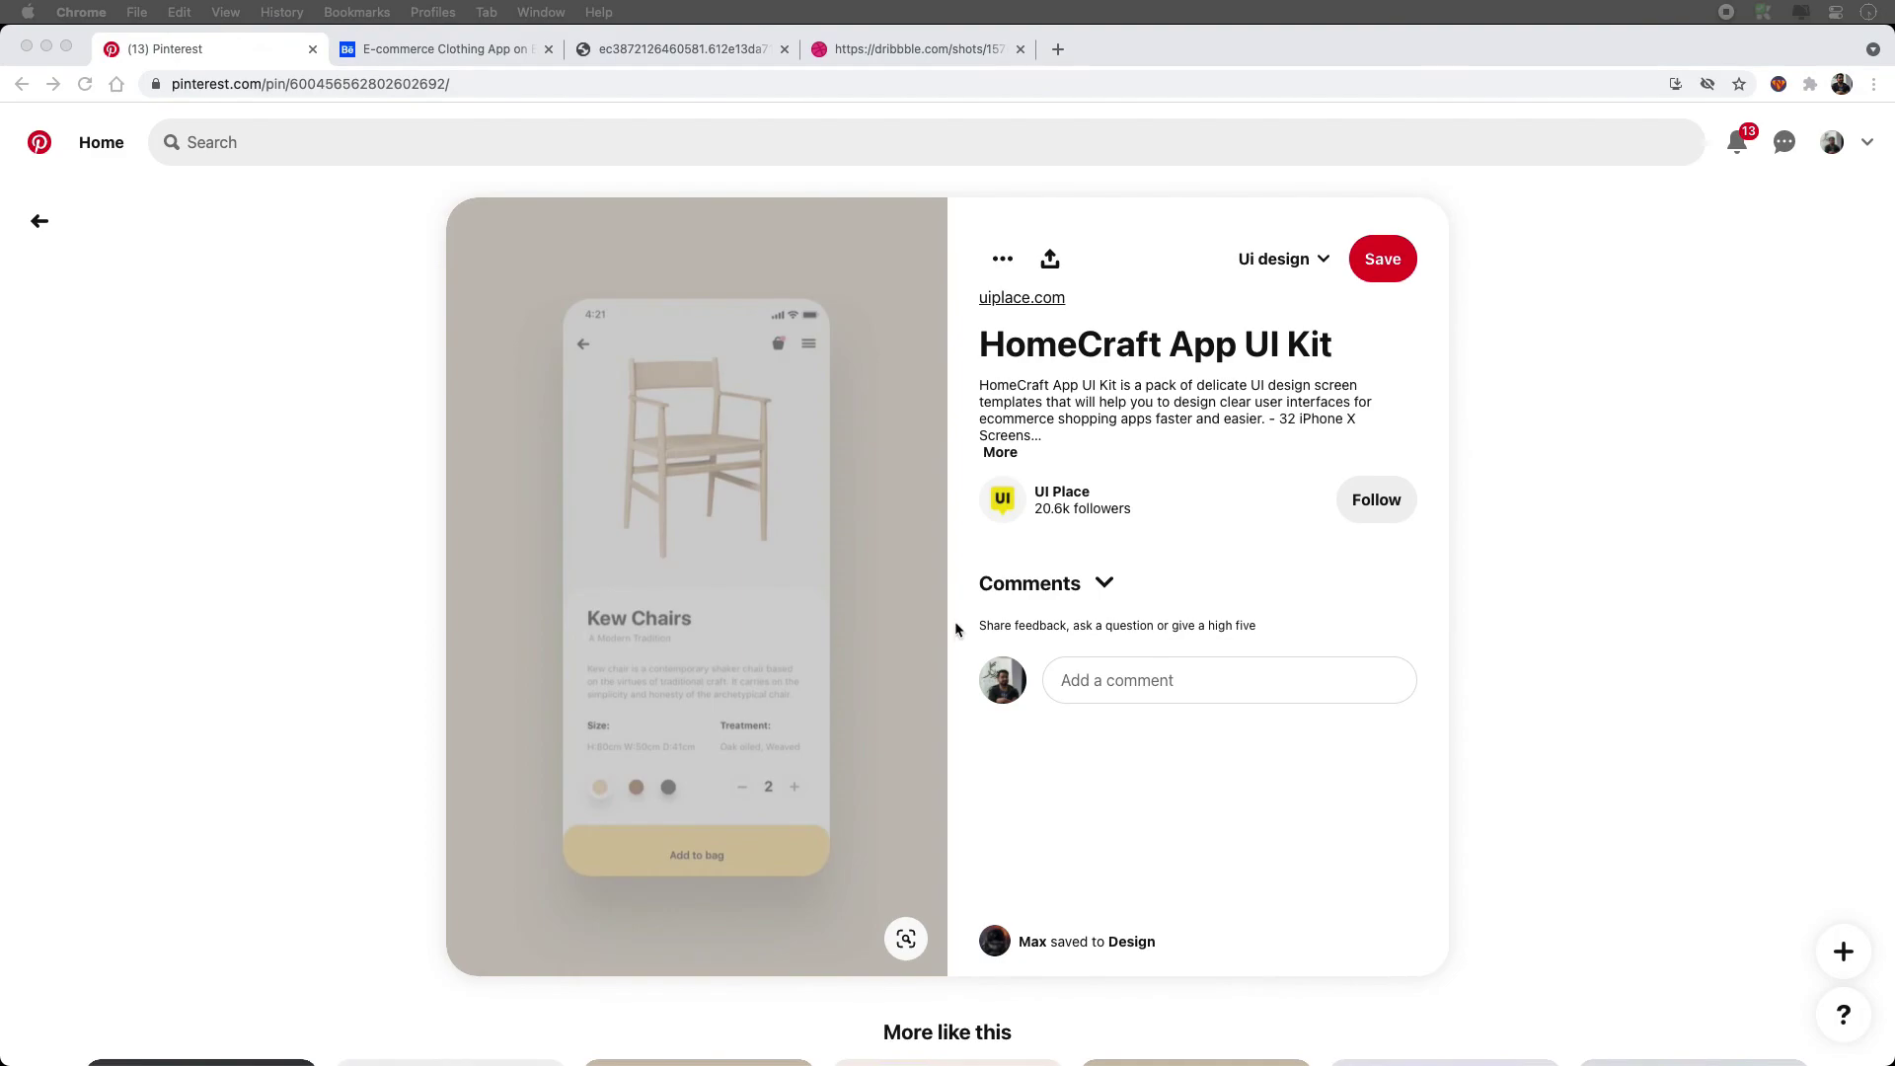
- Switch to Adobe XD and widen the moodboard artboard to make room beside the grocery app image
key(super+Tab)
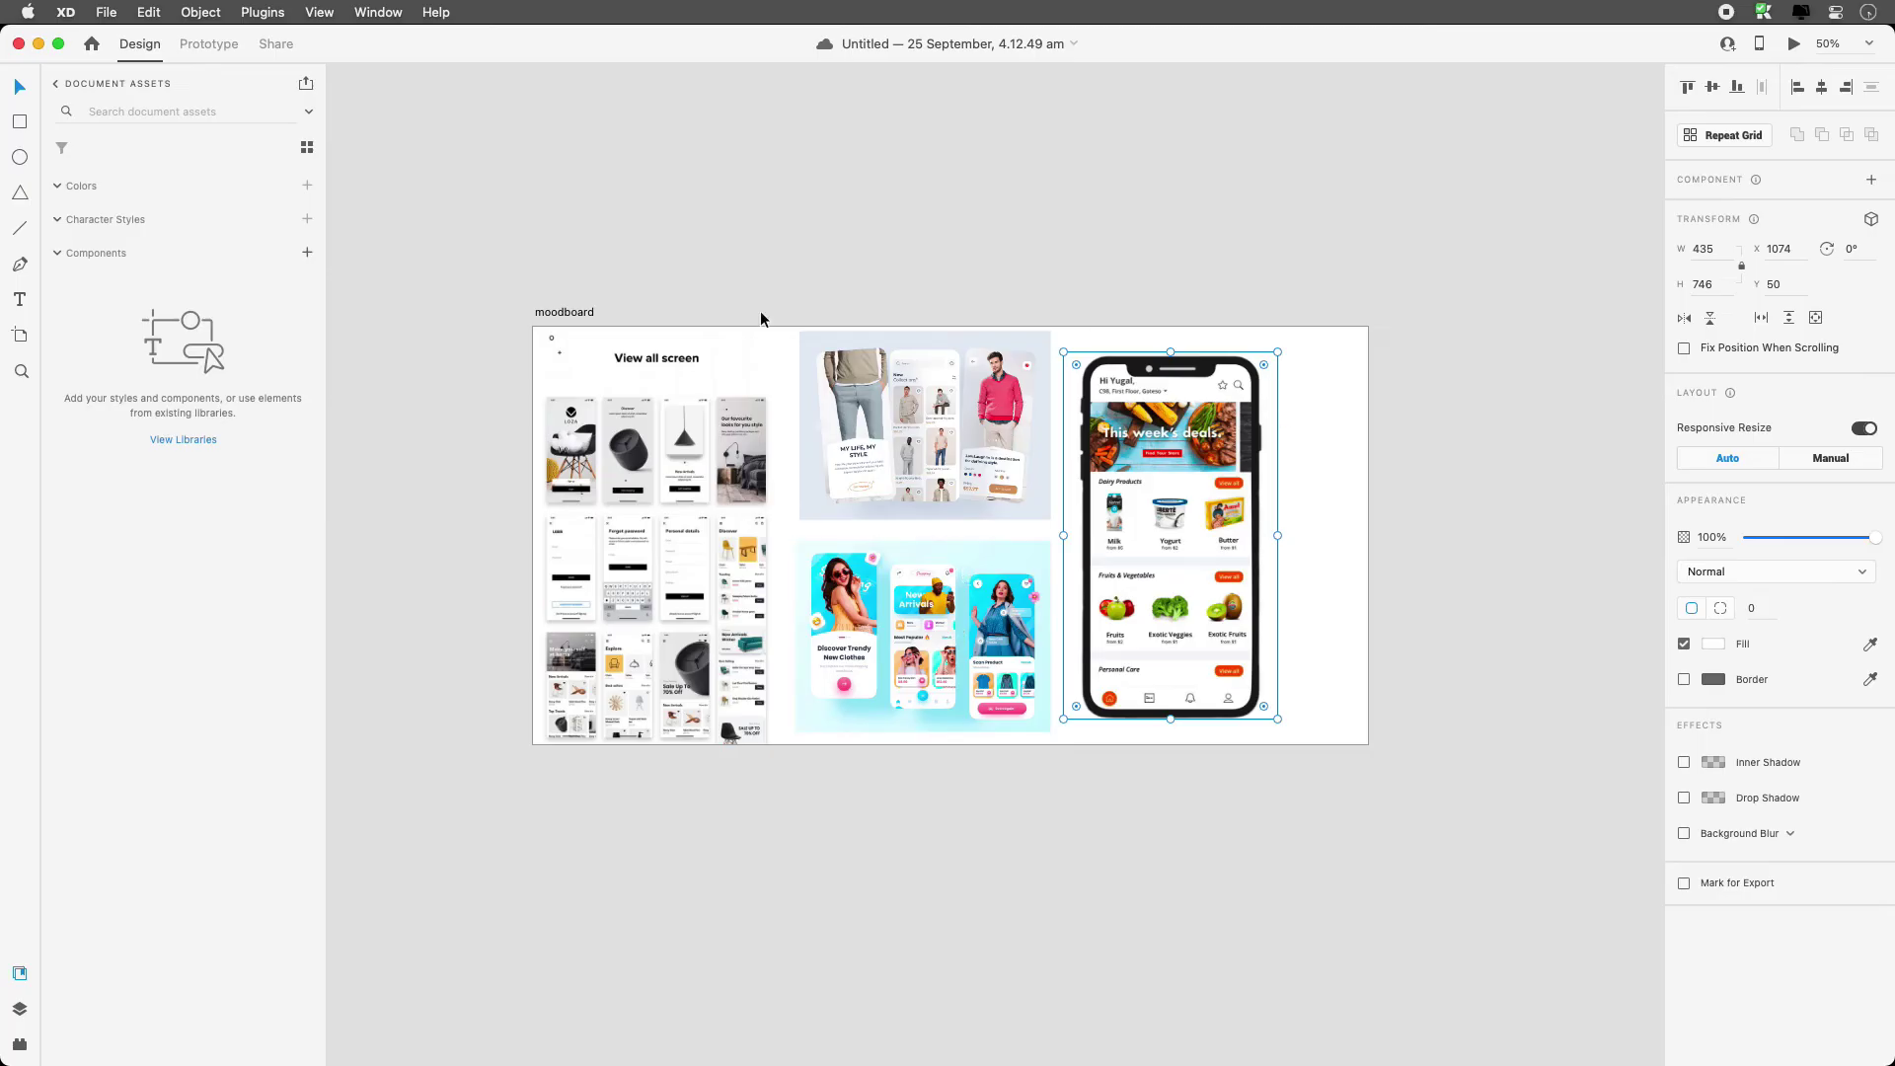
click(545, 314)
scroll(500, 323, down, 5)
scroll(500, 323, right, 4)
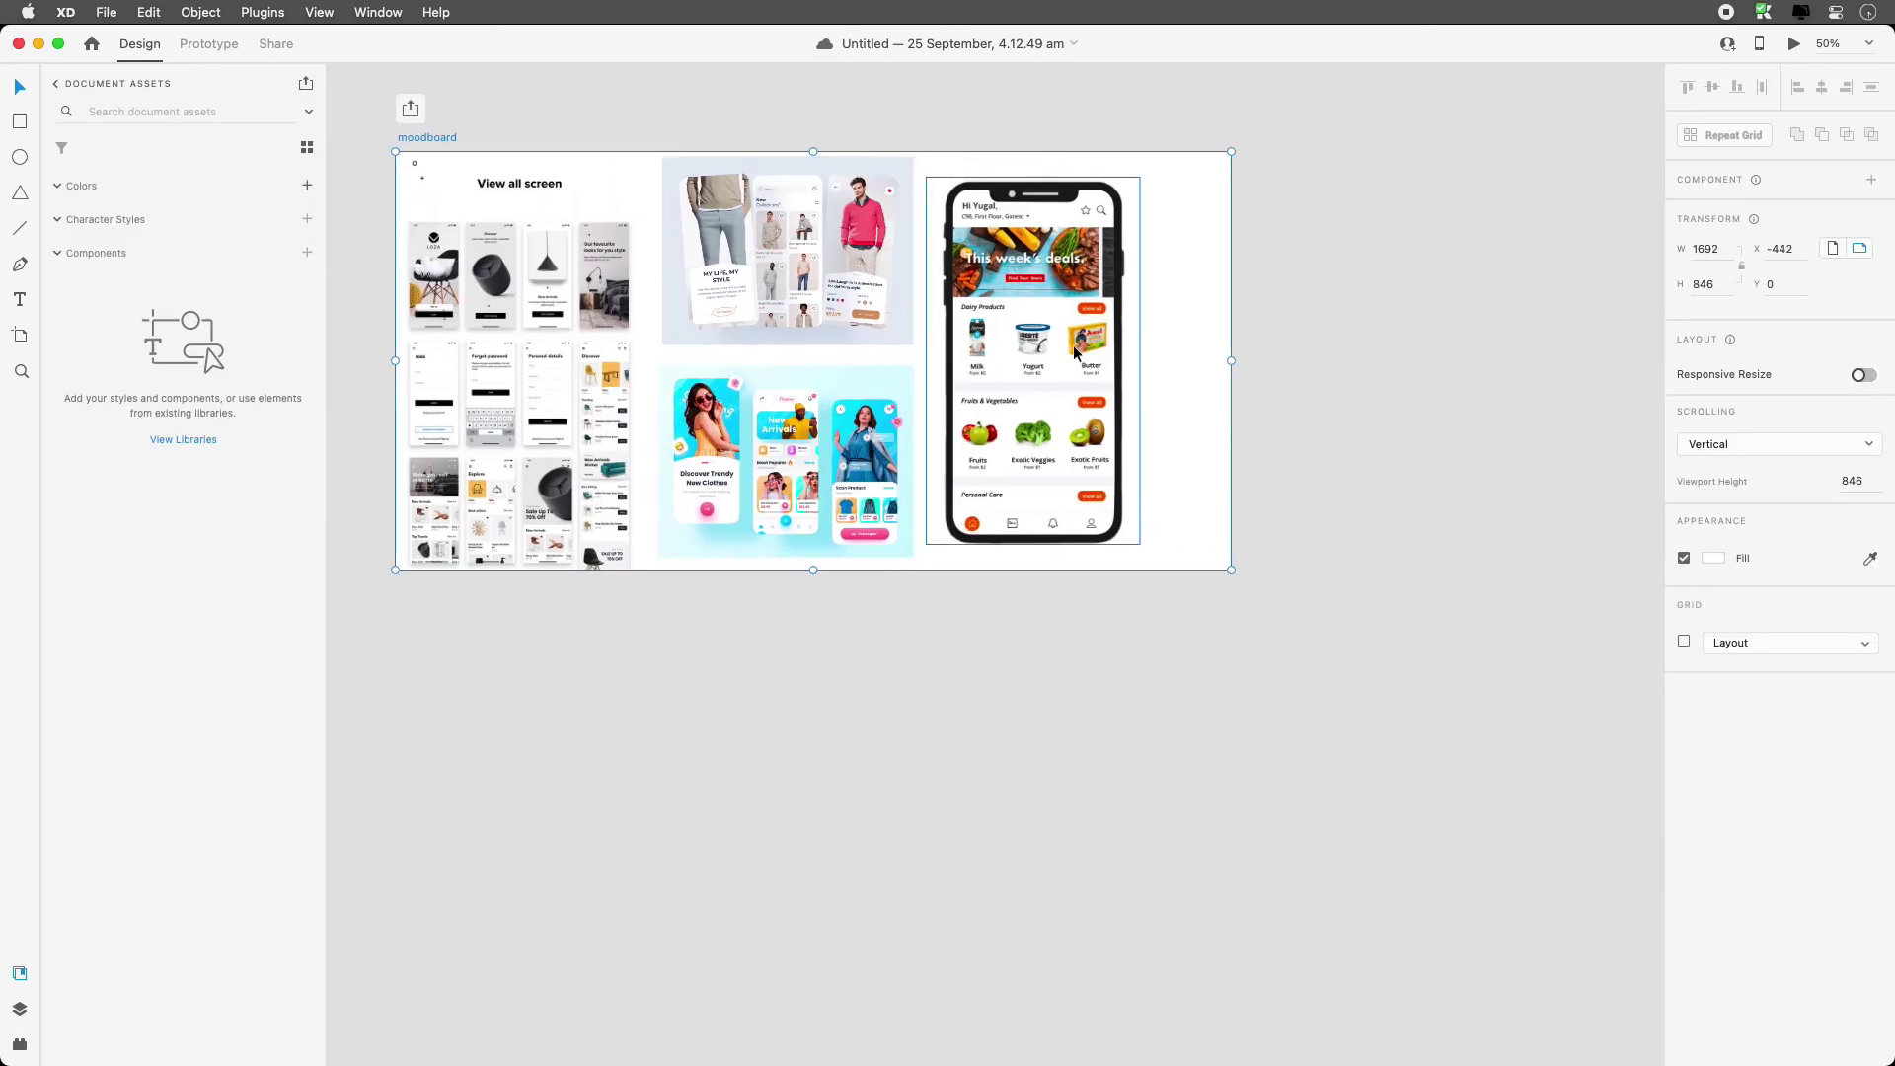
drag(1231, 359, 1413, 359)
- Paste the Kew Chairs image, scale it to about 483 by 751 and place it on the moodboard beside the grocery app image
key(super+v)
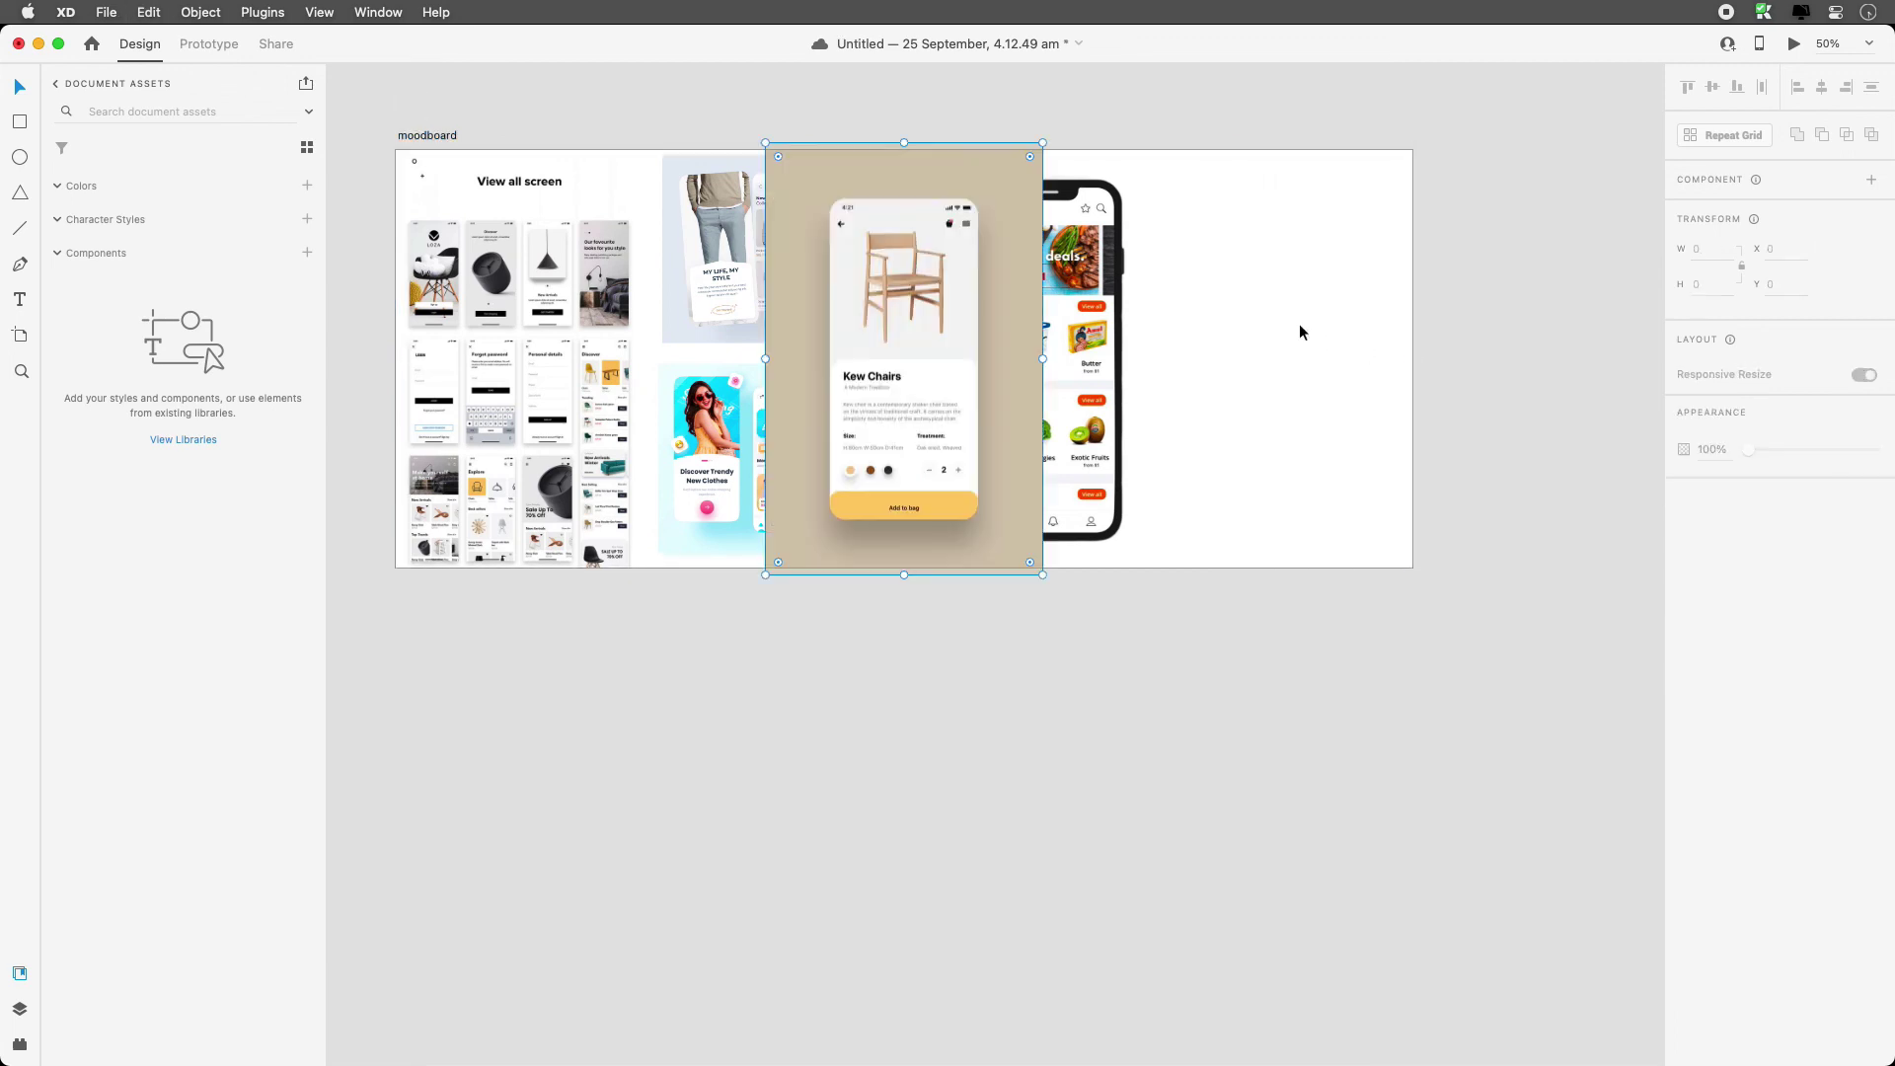
drag(992, 244, 1367, 244)
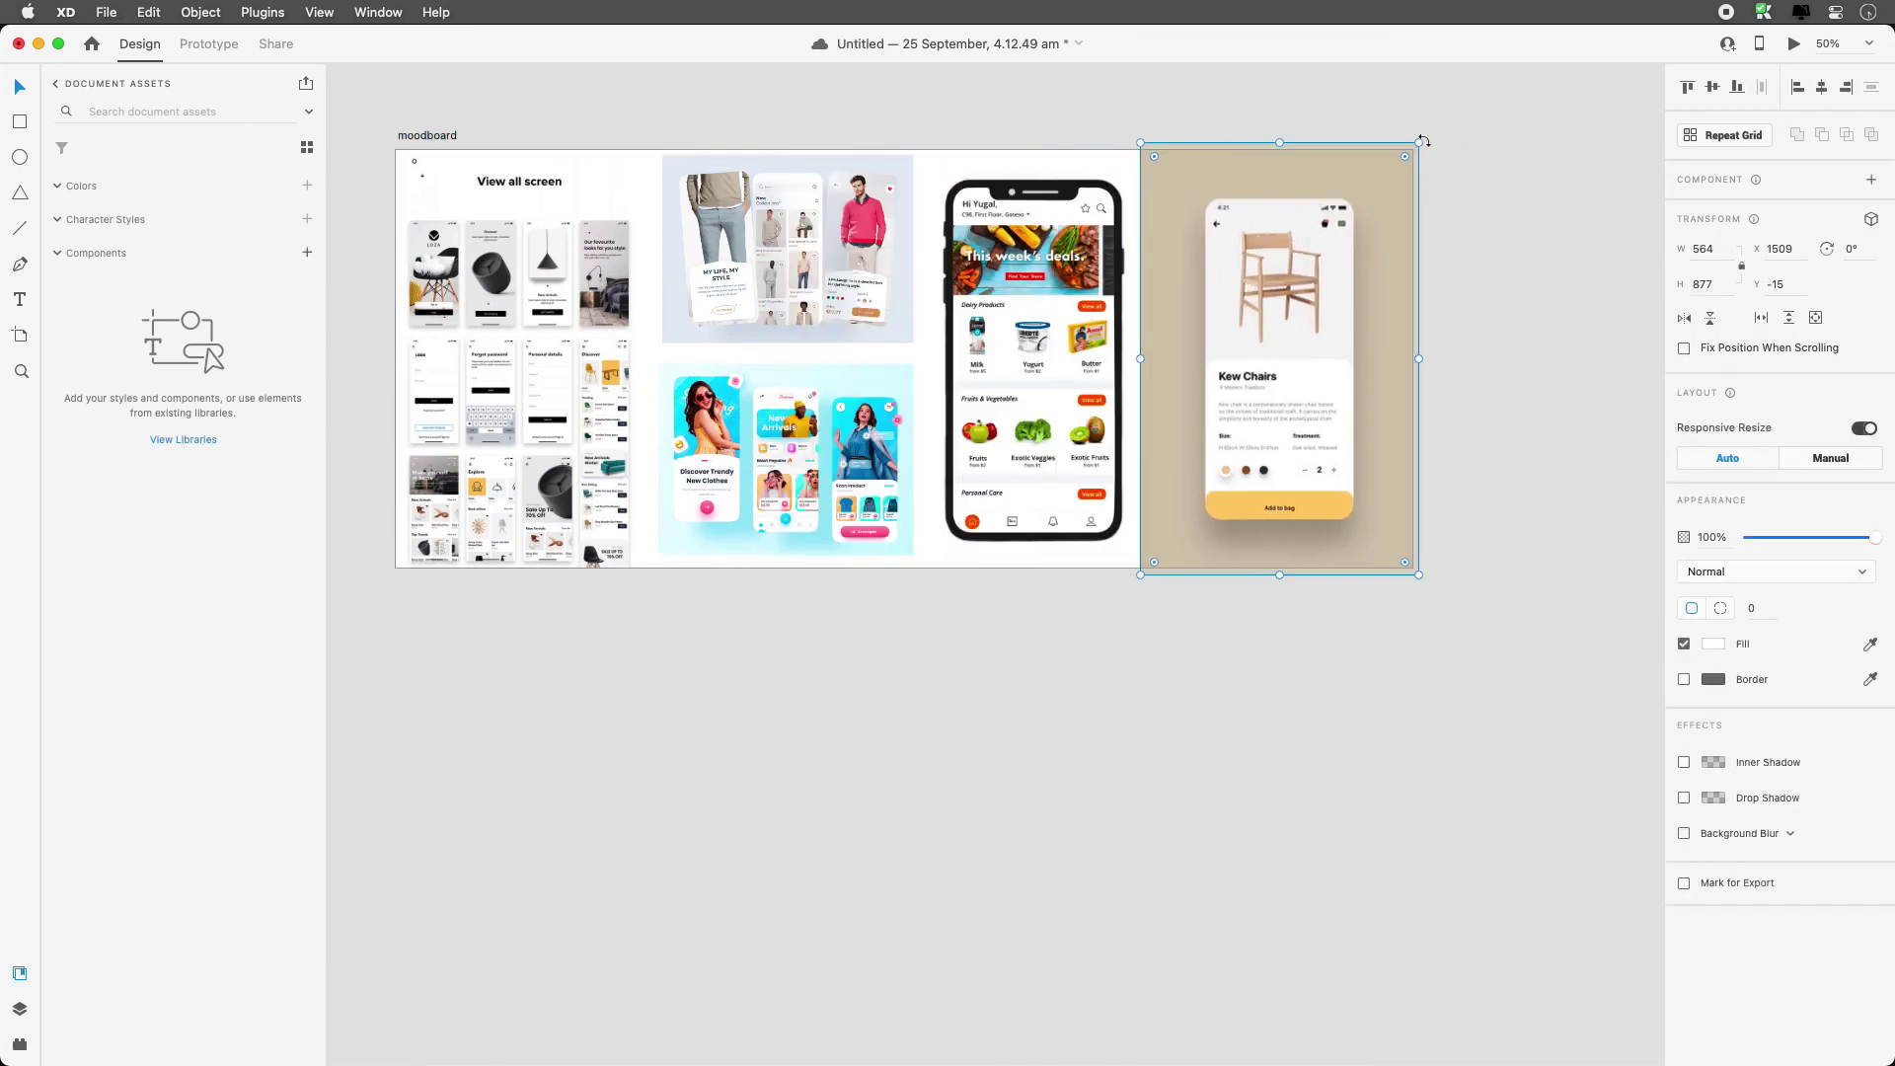
drag(1419, 142, 1374, 204)
drag(1293, 318, 1299, 282)
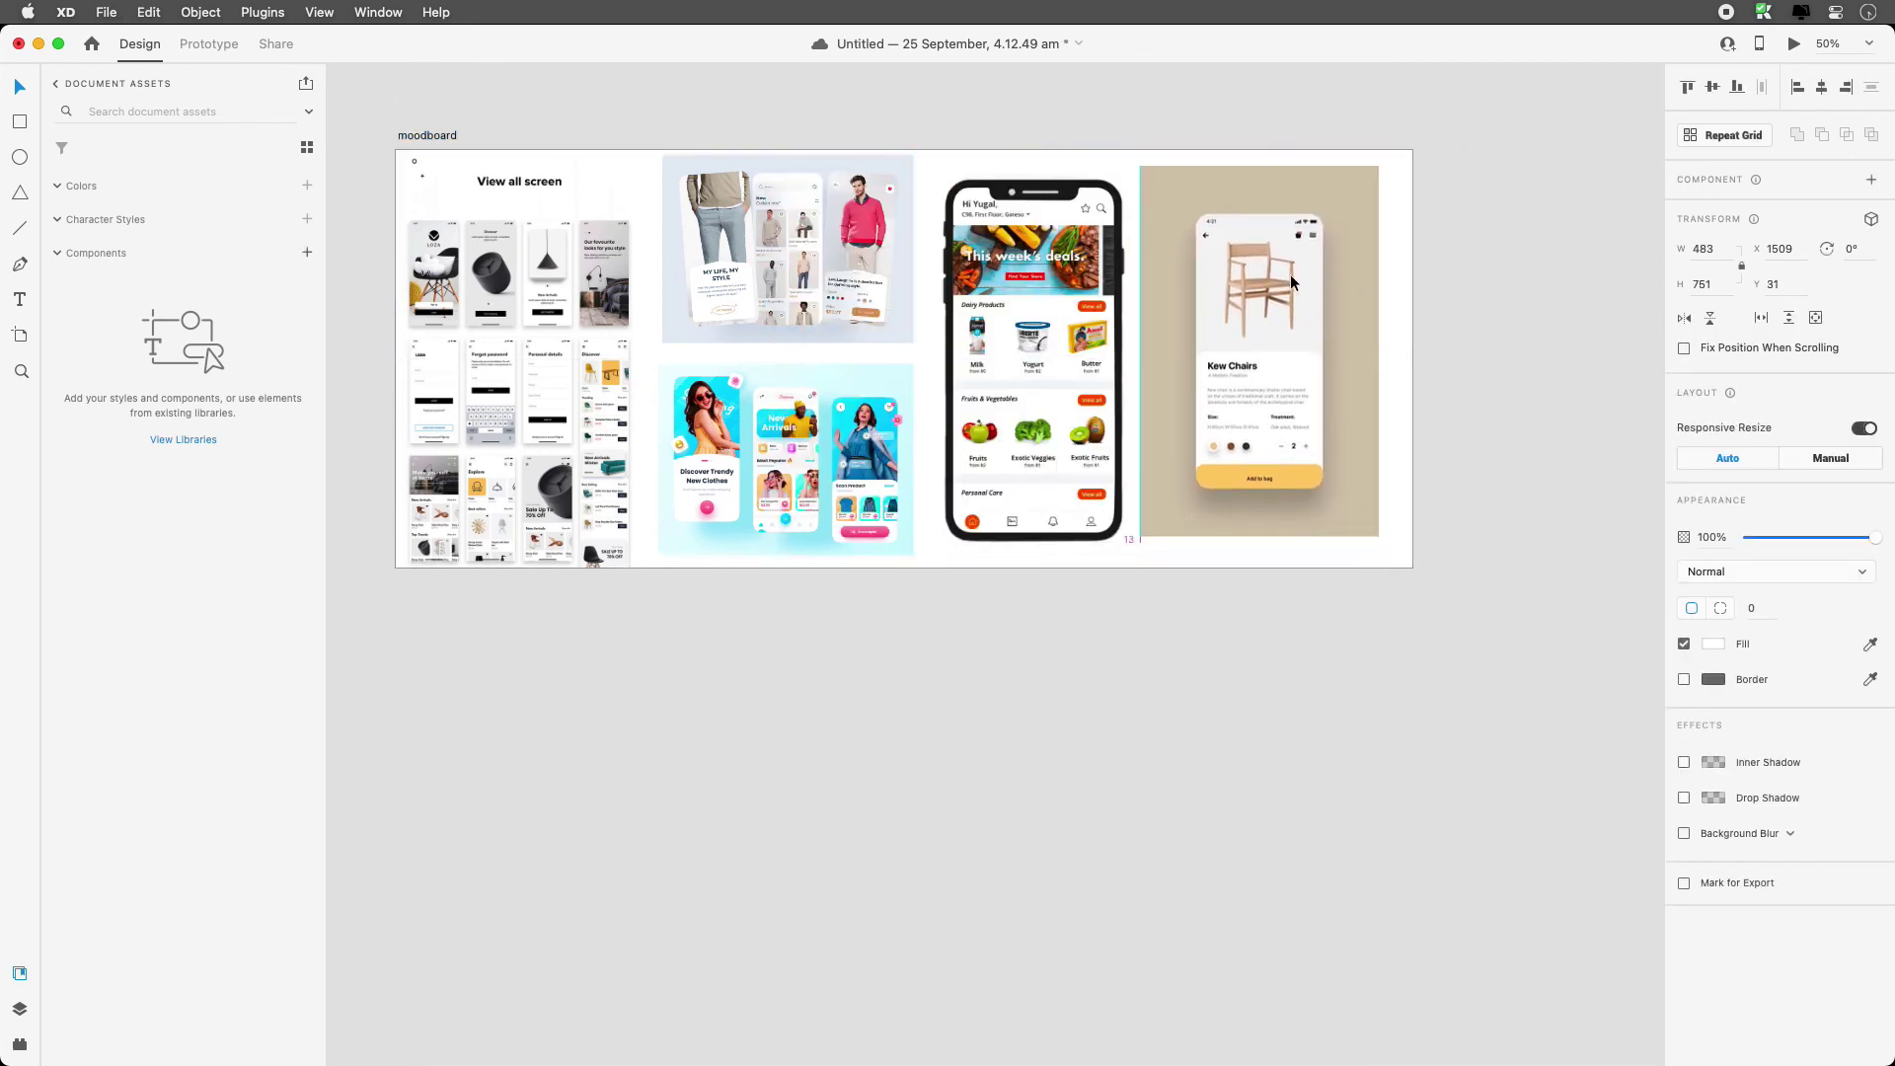
click(922, 643)
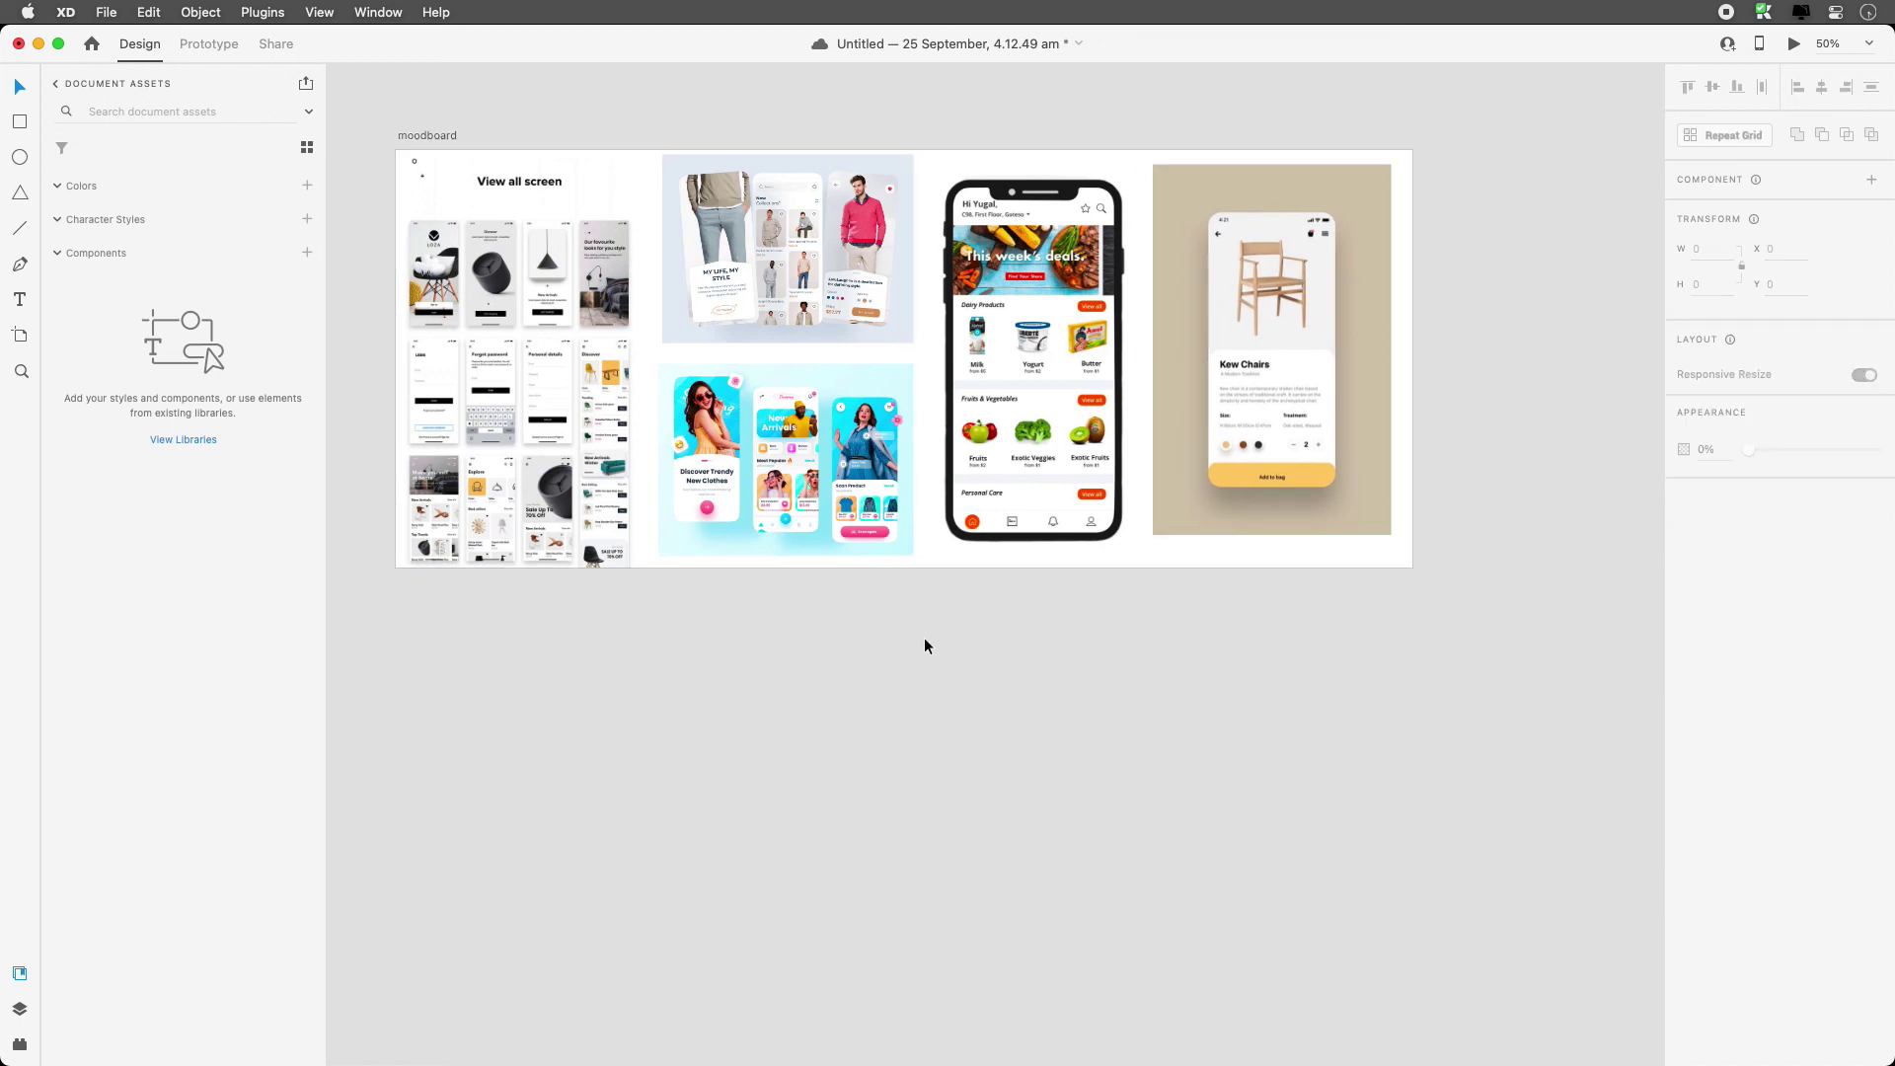
- Save the moodboard document
scroll(926, 647, up, 3)
key(z)
drag(397, 257, 1540, 750)
key(v)
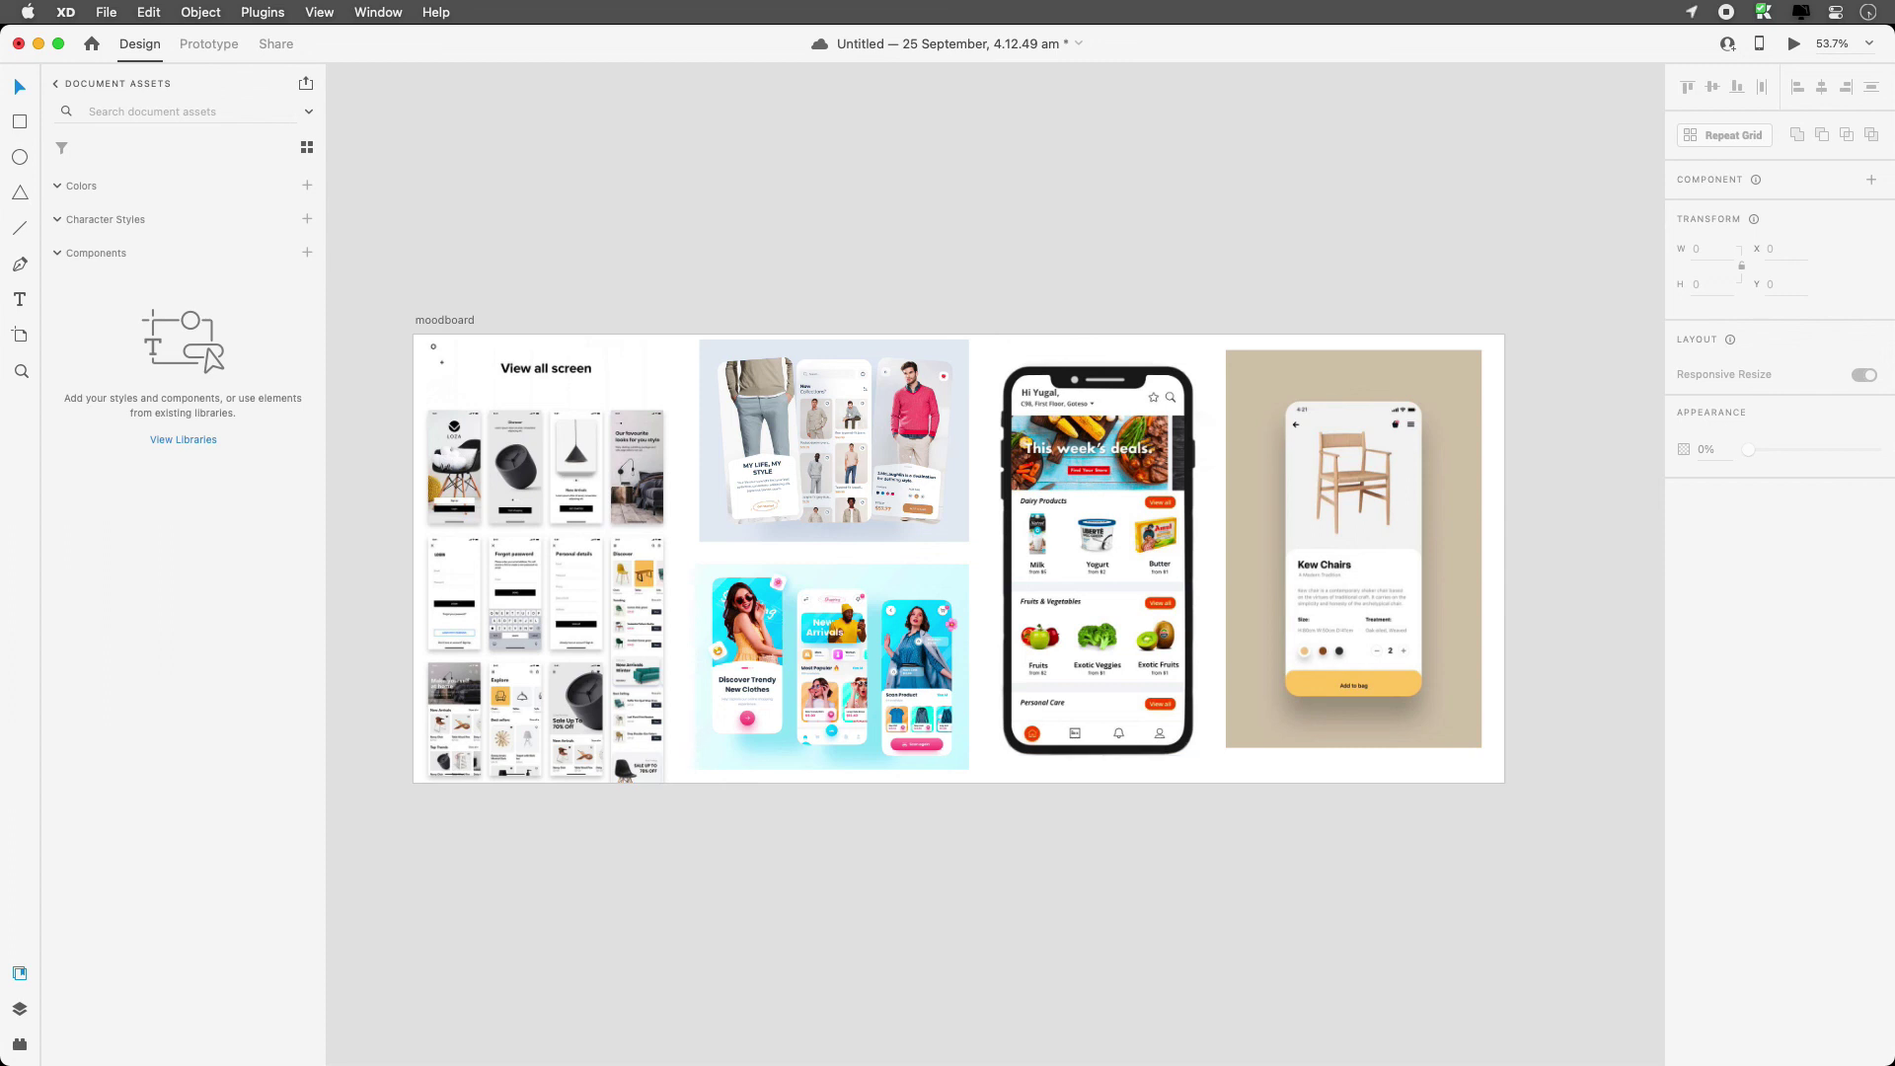
key(cmd+s)
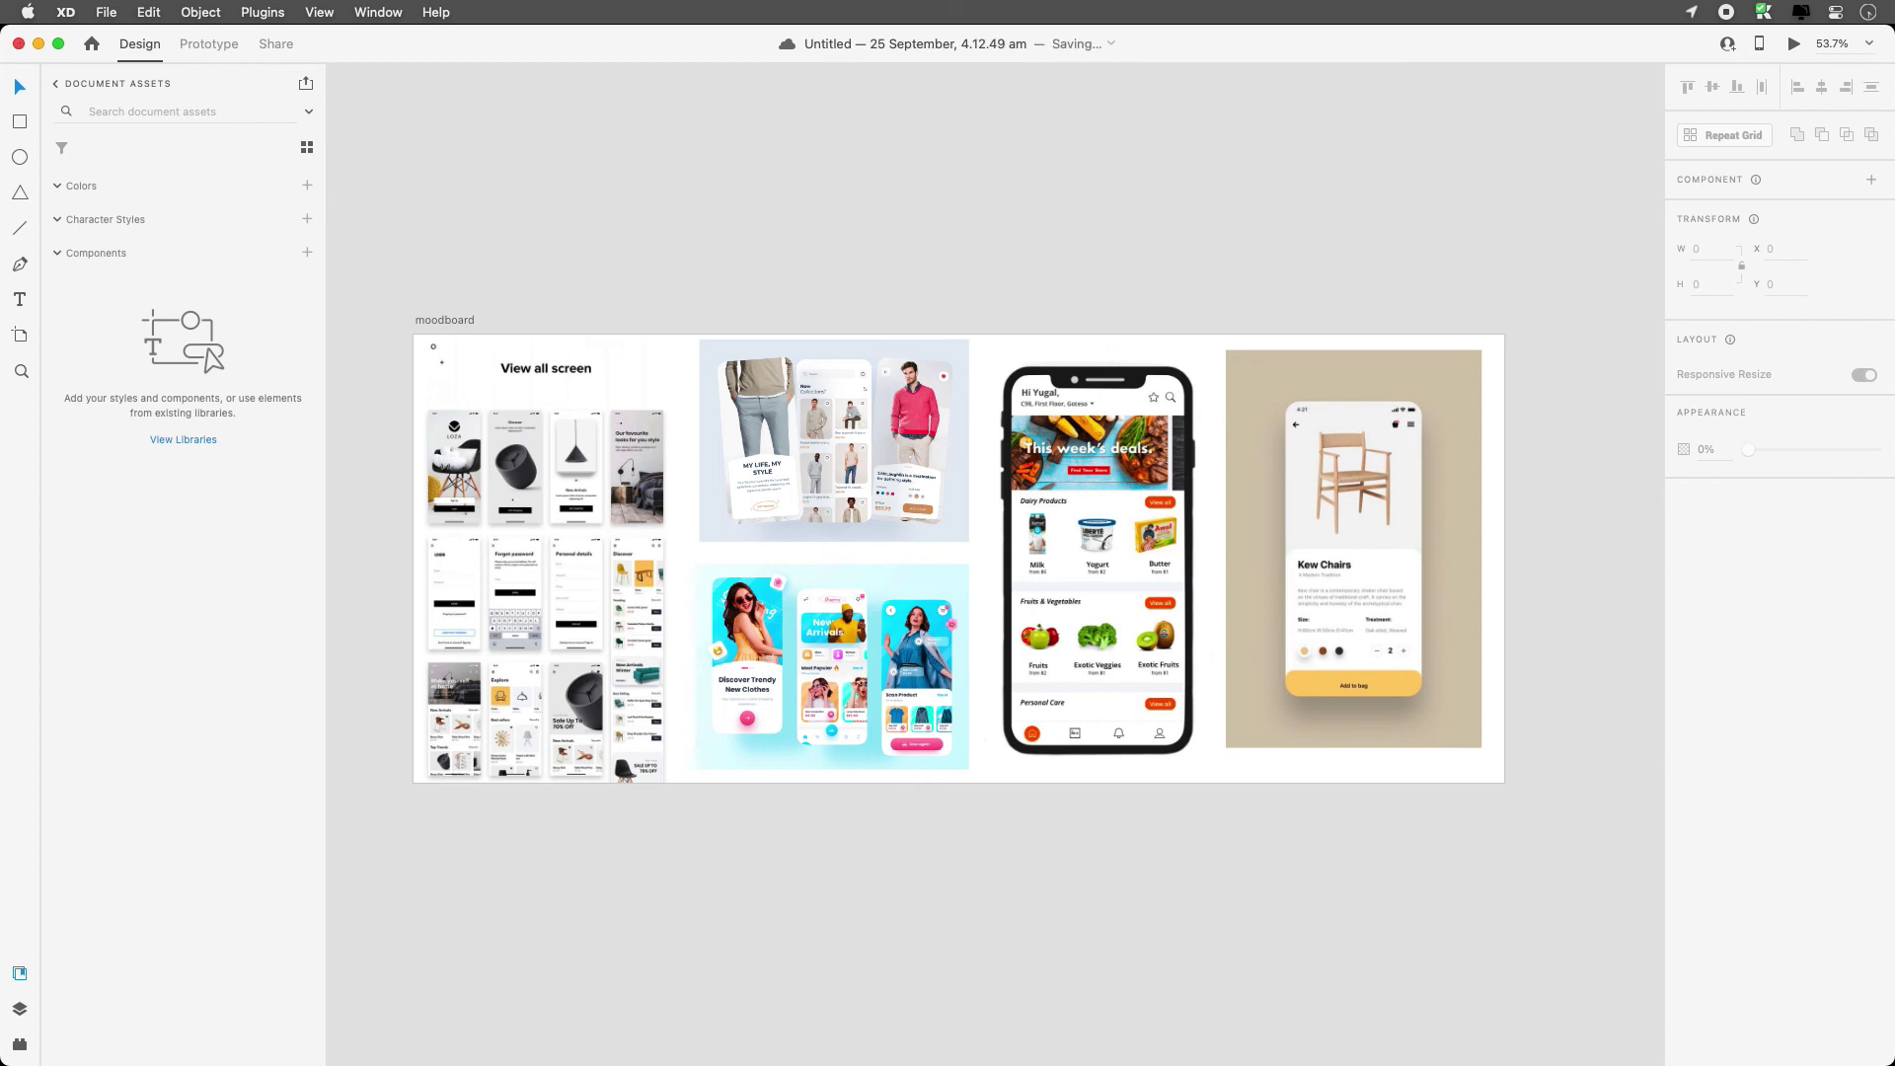